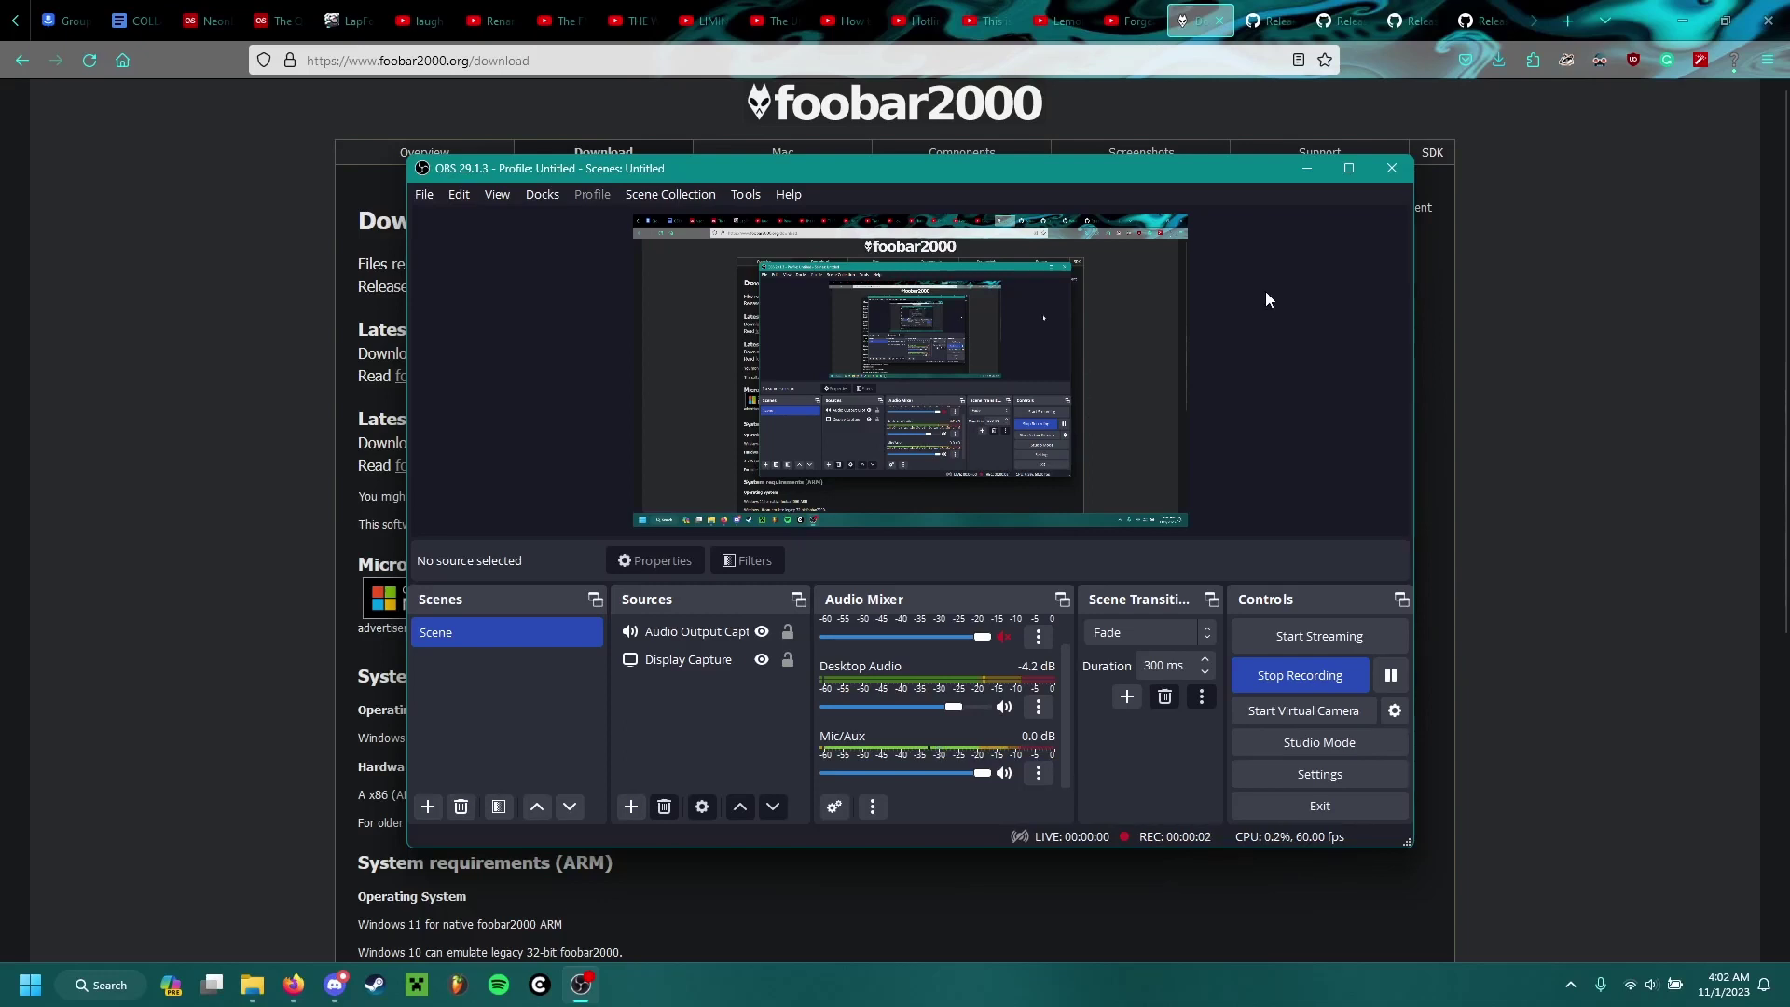
Move the OBS window aside and minimize it to uncover the foobar2000 download page
left_click_drag(1250, 187, 1306, 280)
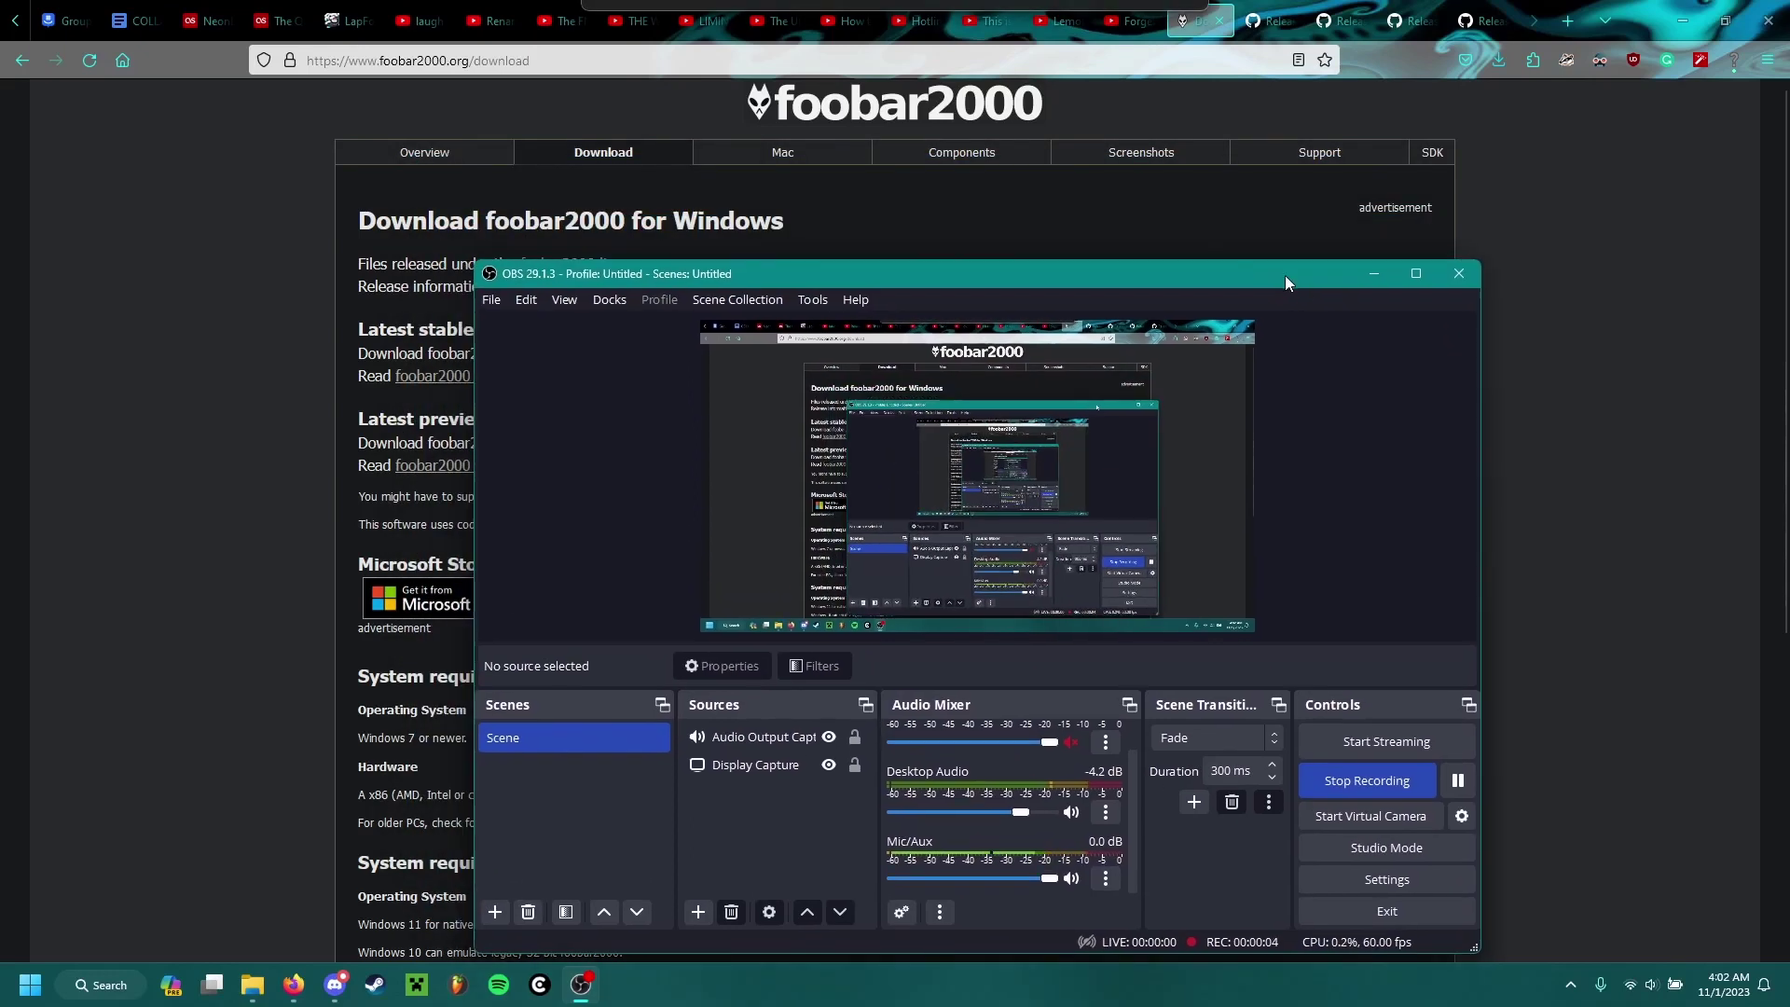
left_click(1365, 271)
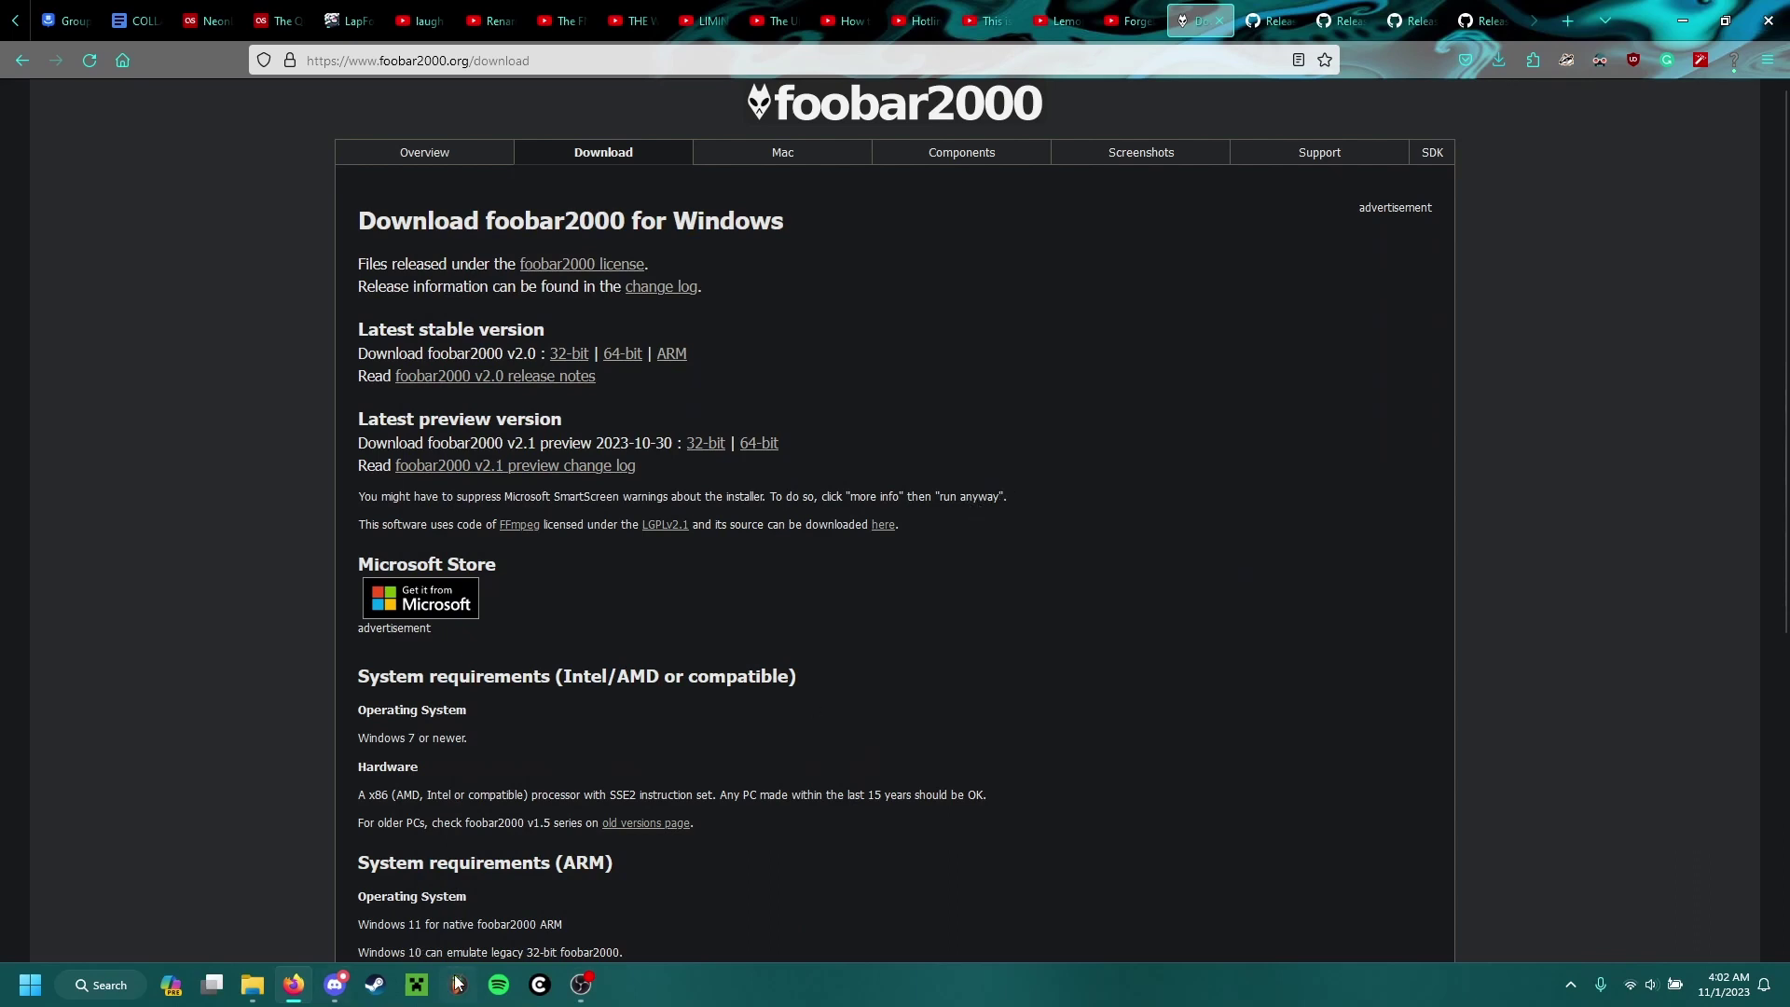
Bring up the last.fm profile page to view its recent tracks
left_click(135, 987)
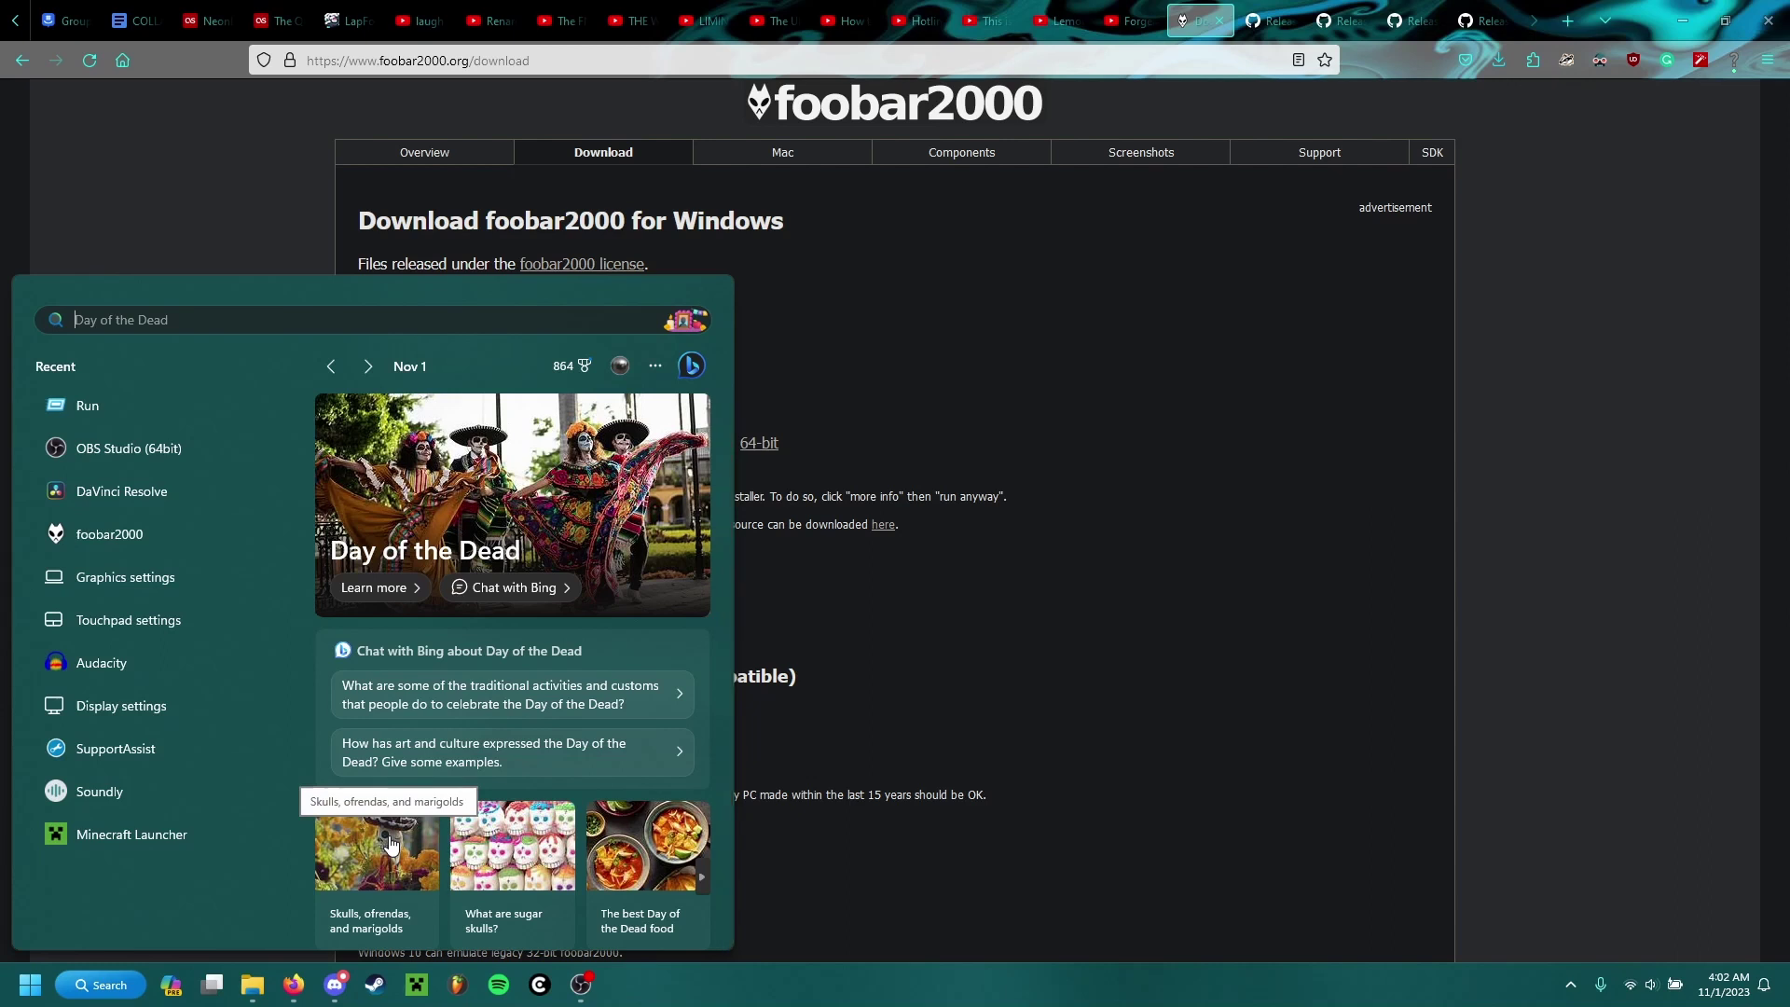
left_click(949, 464)
left_click(208, 21)
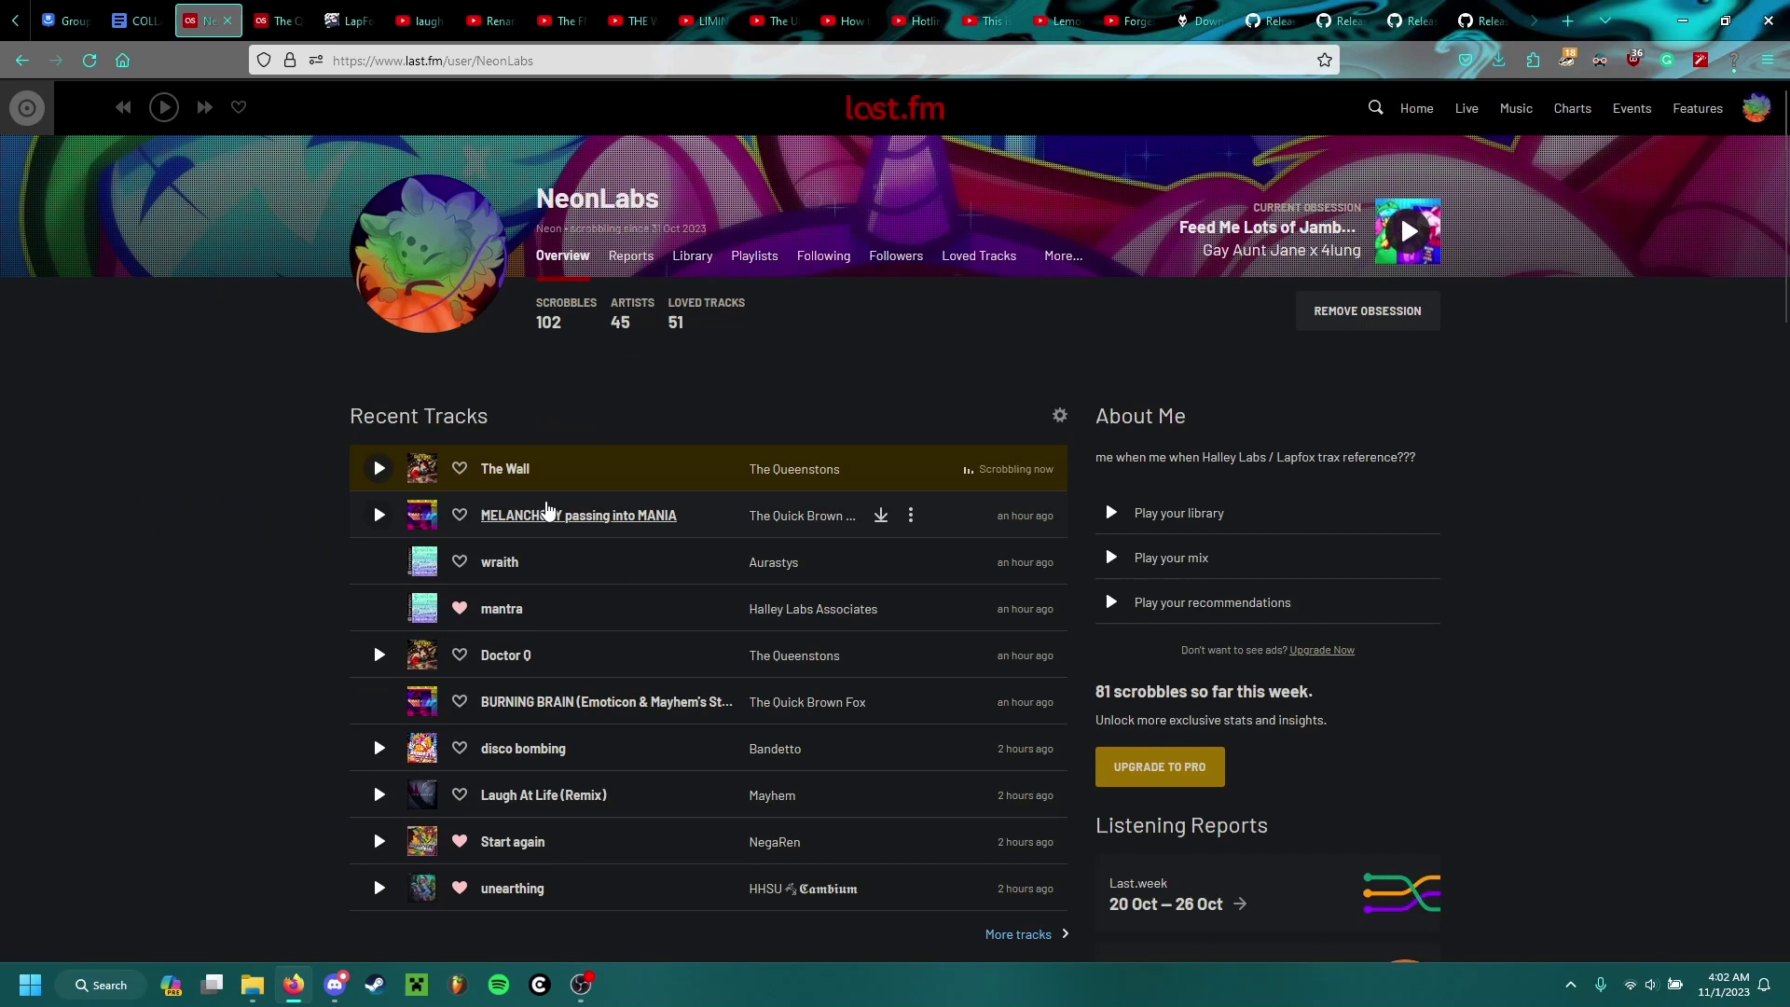
Search Windows for foobar2000 and launch the app
left_click(121, 987)
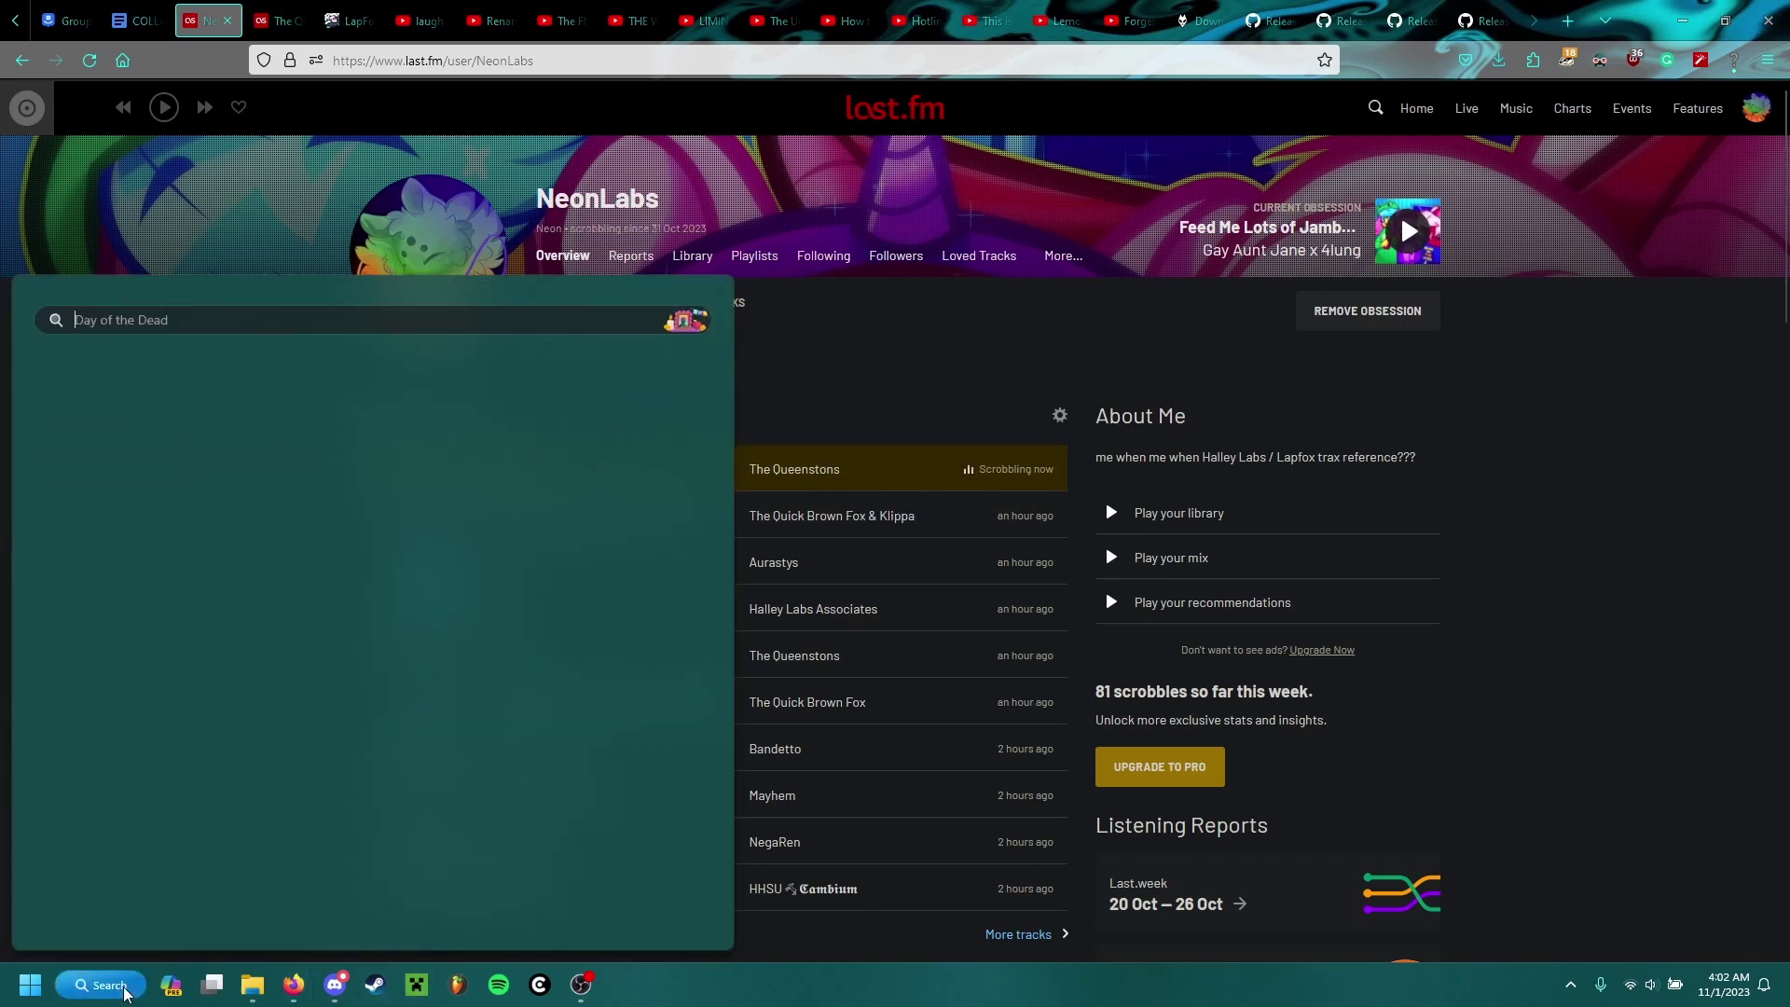
type("foobar2000")
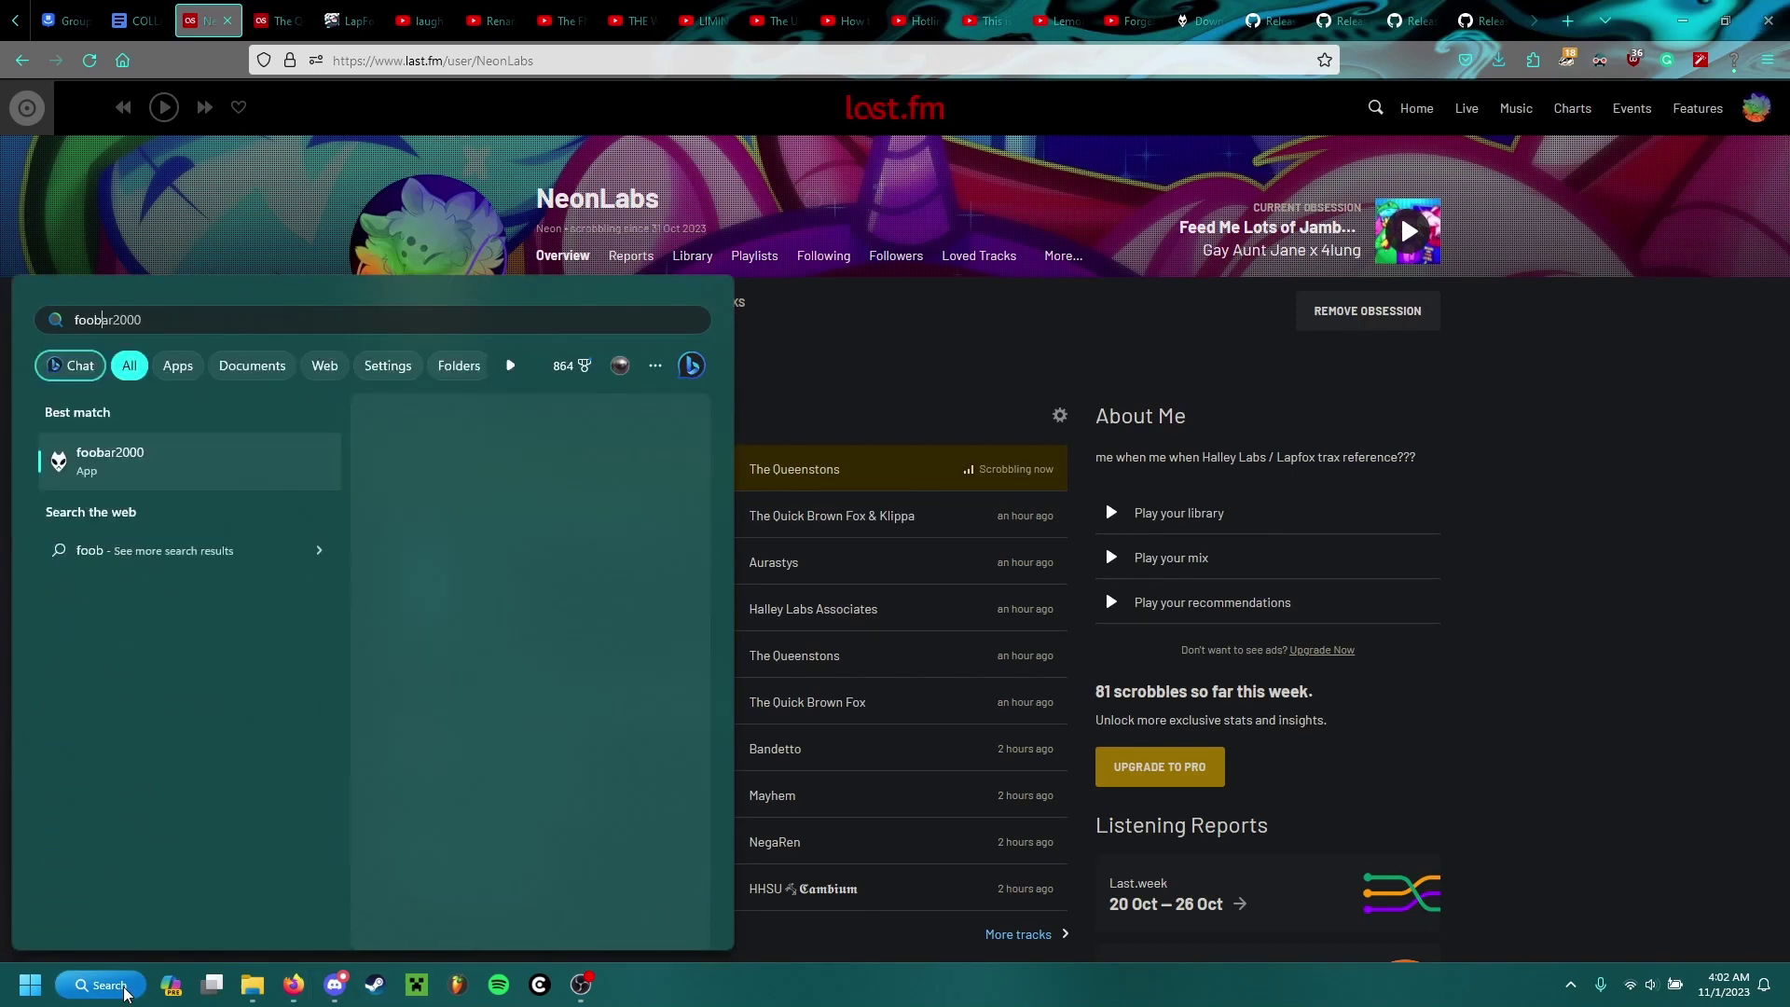
key("Return")
left_click(1014, 557)
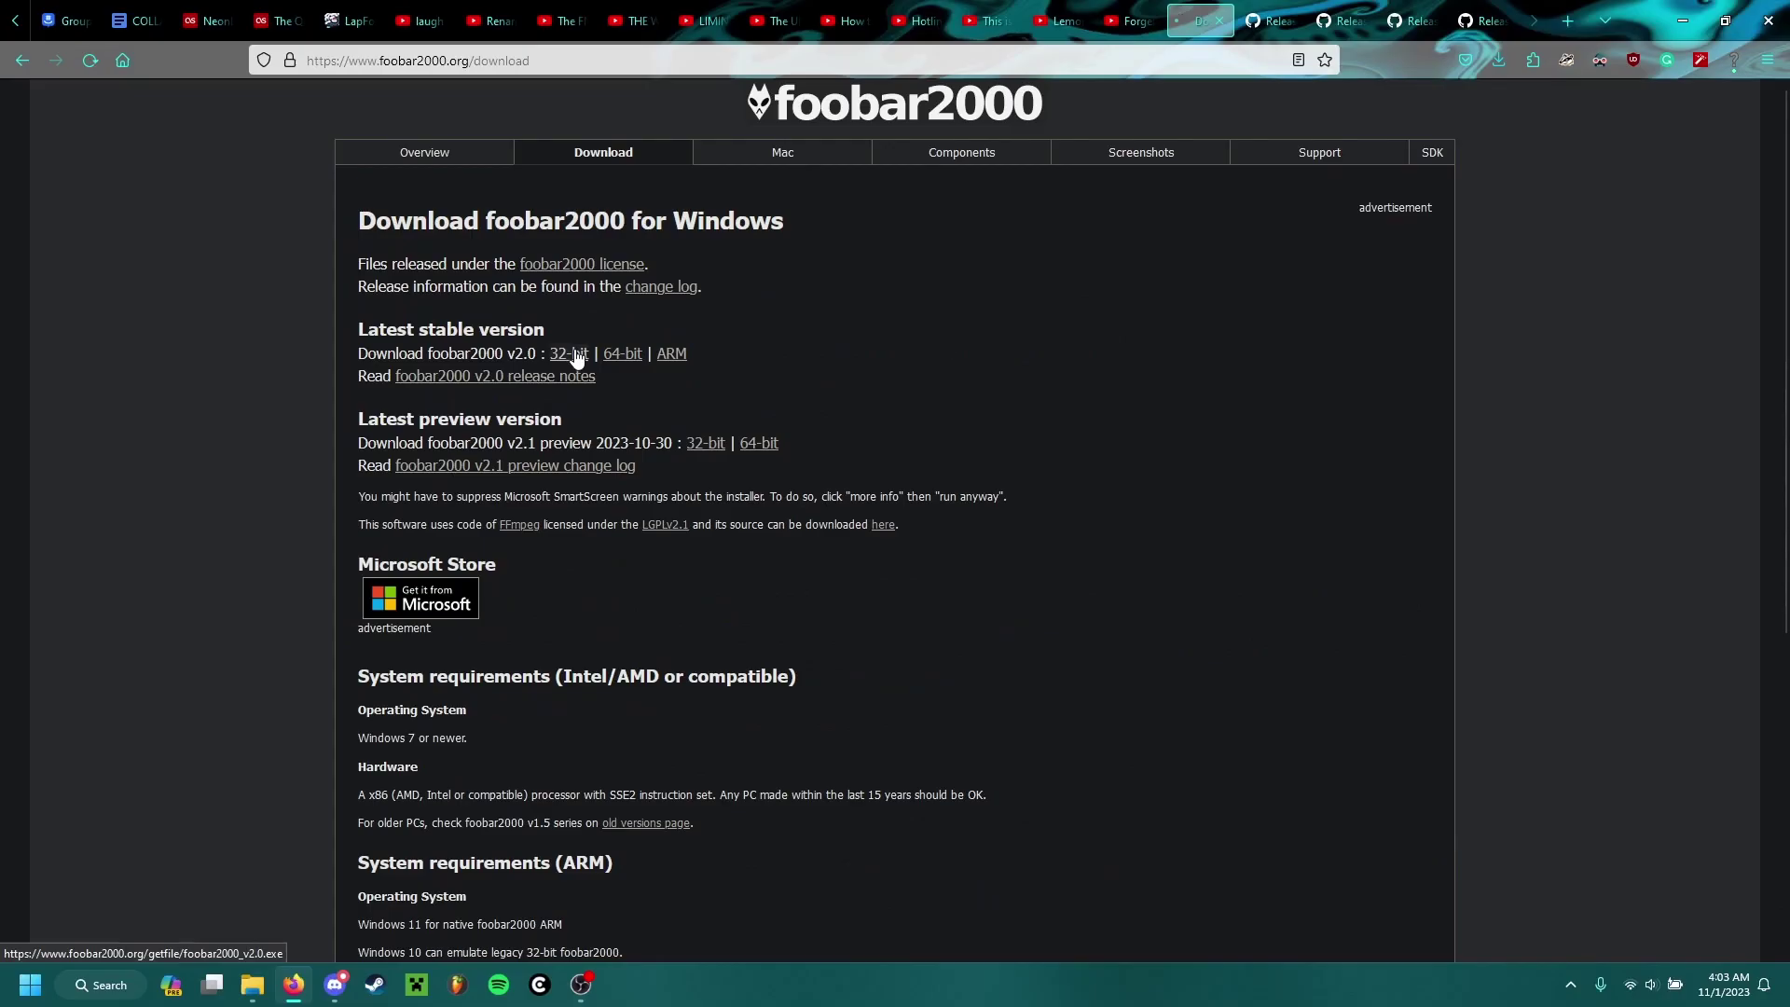
Download the stable 32-bit foobar2000 v2.0 installer and save it in the external drive's Programs folder
left_click(571, 353)
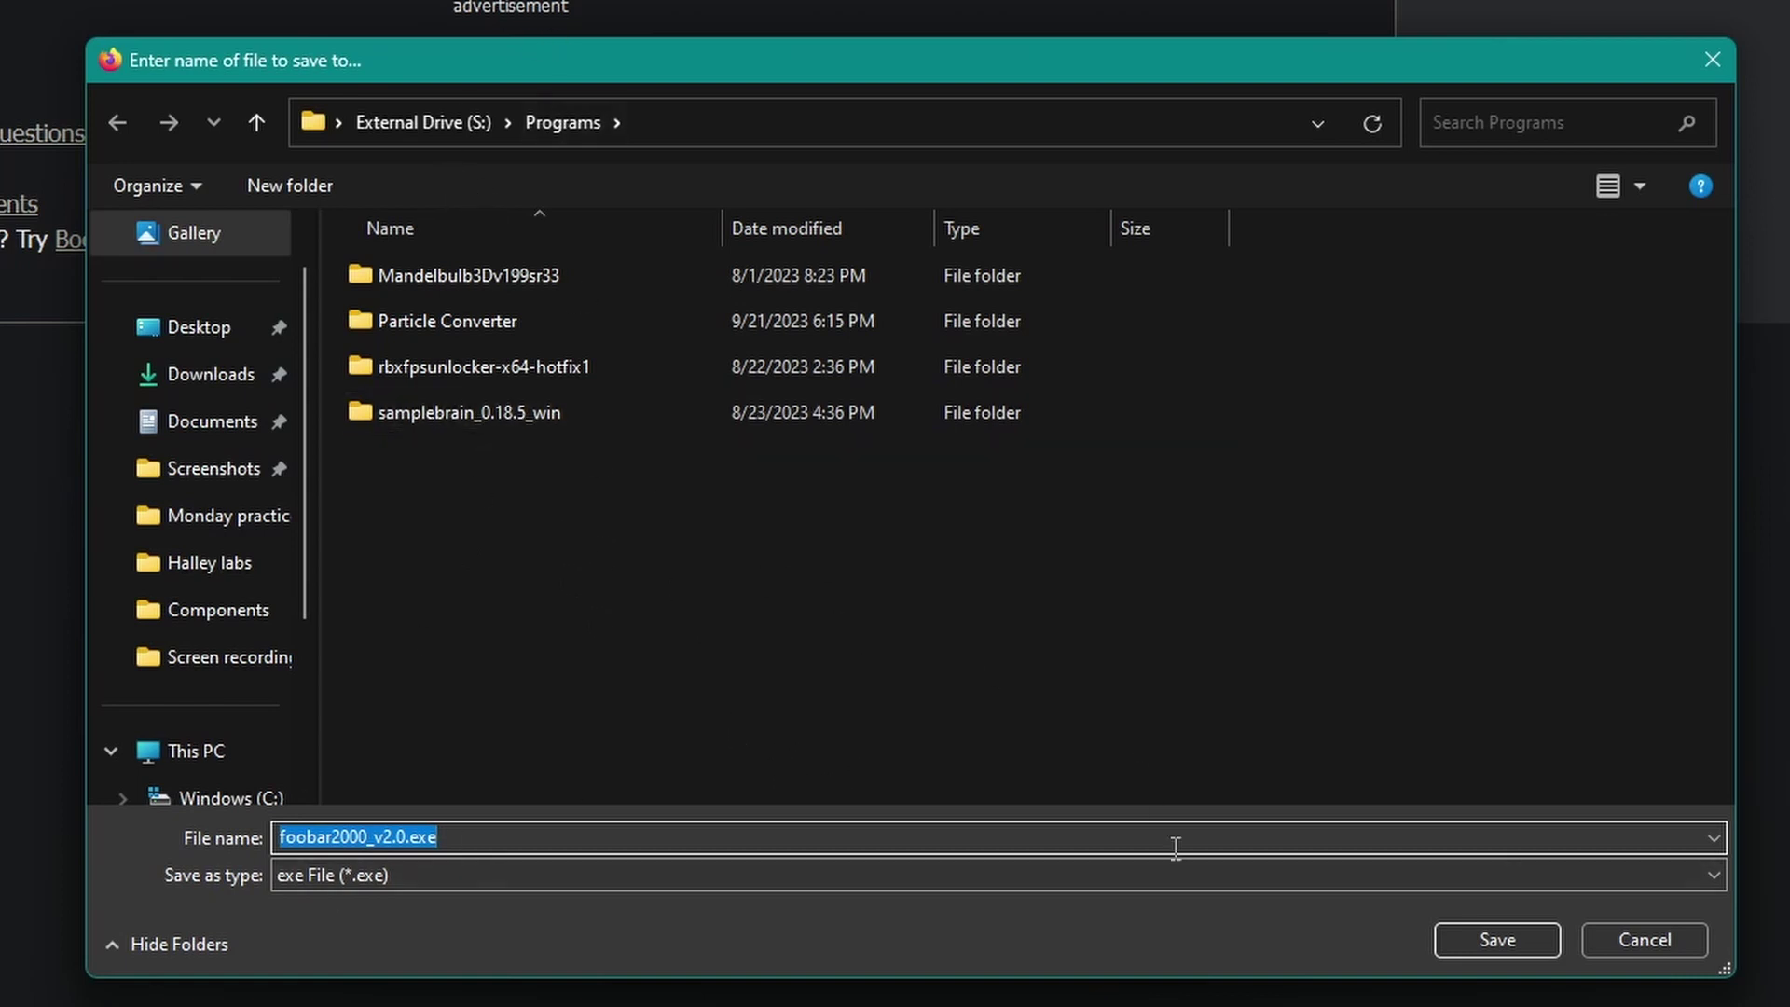
left_click(1484, 941)
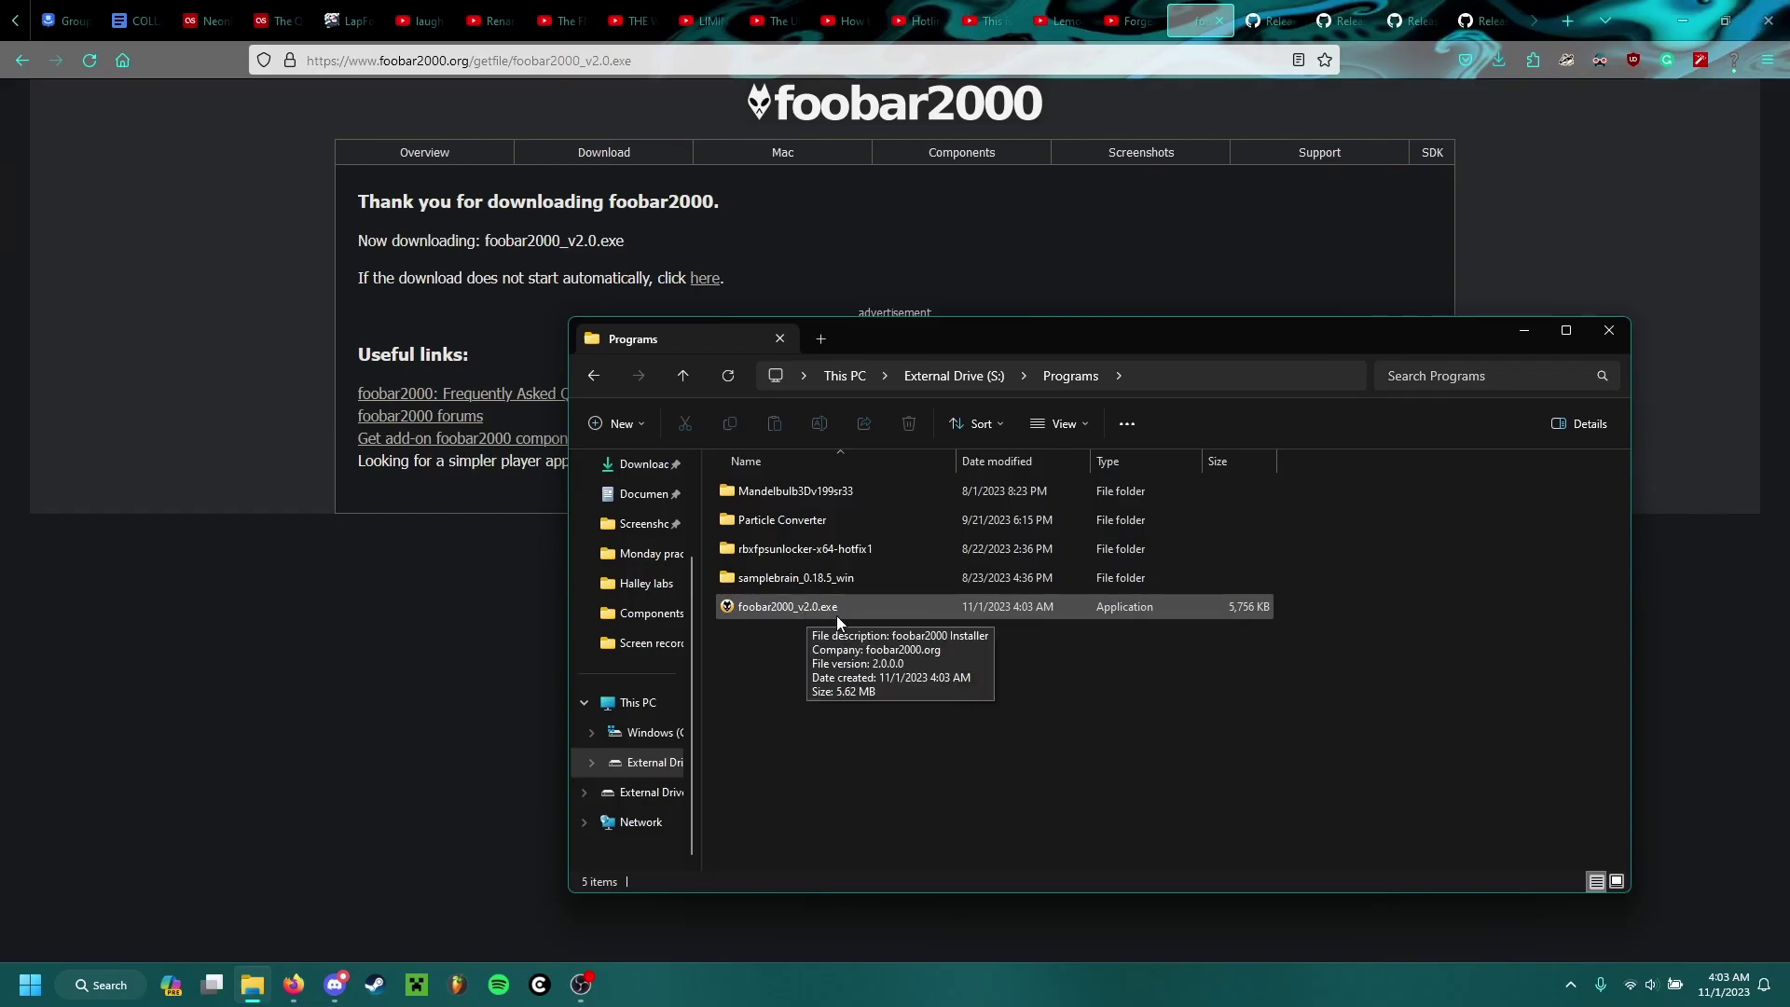
Install foobar2000 v2.0 as a standard installation in S:\Programs\foobar2000 and finish with Run foobar2000 enabled
left_click(996, 639)
left_click(995, 640)
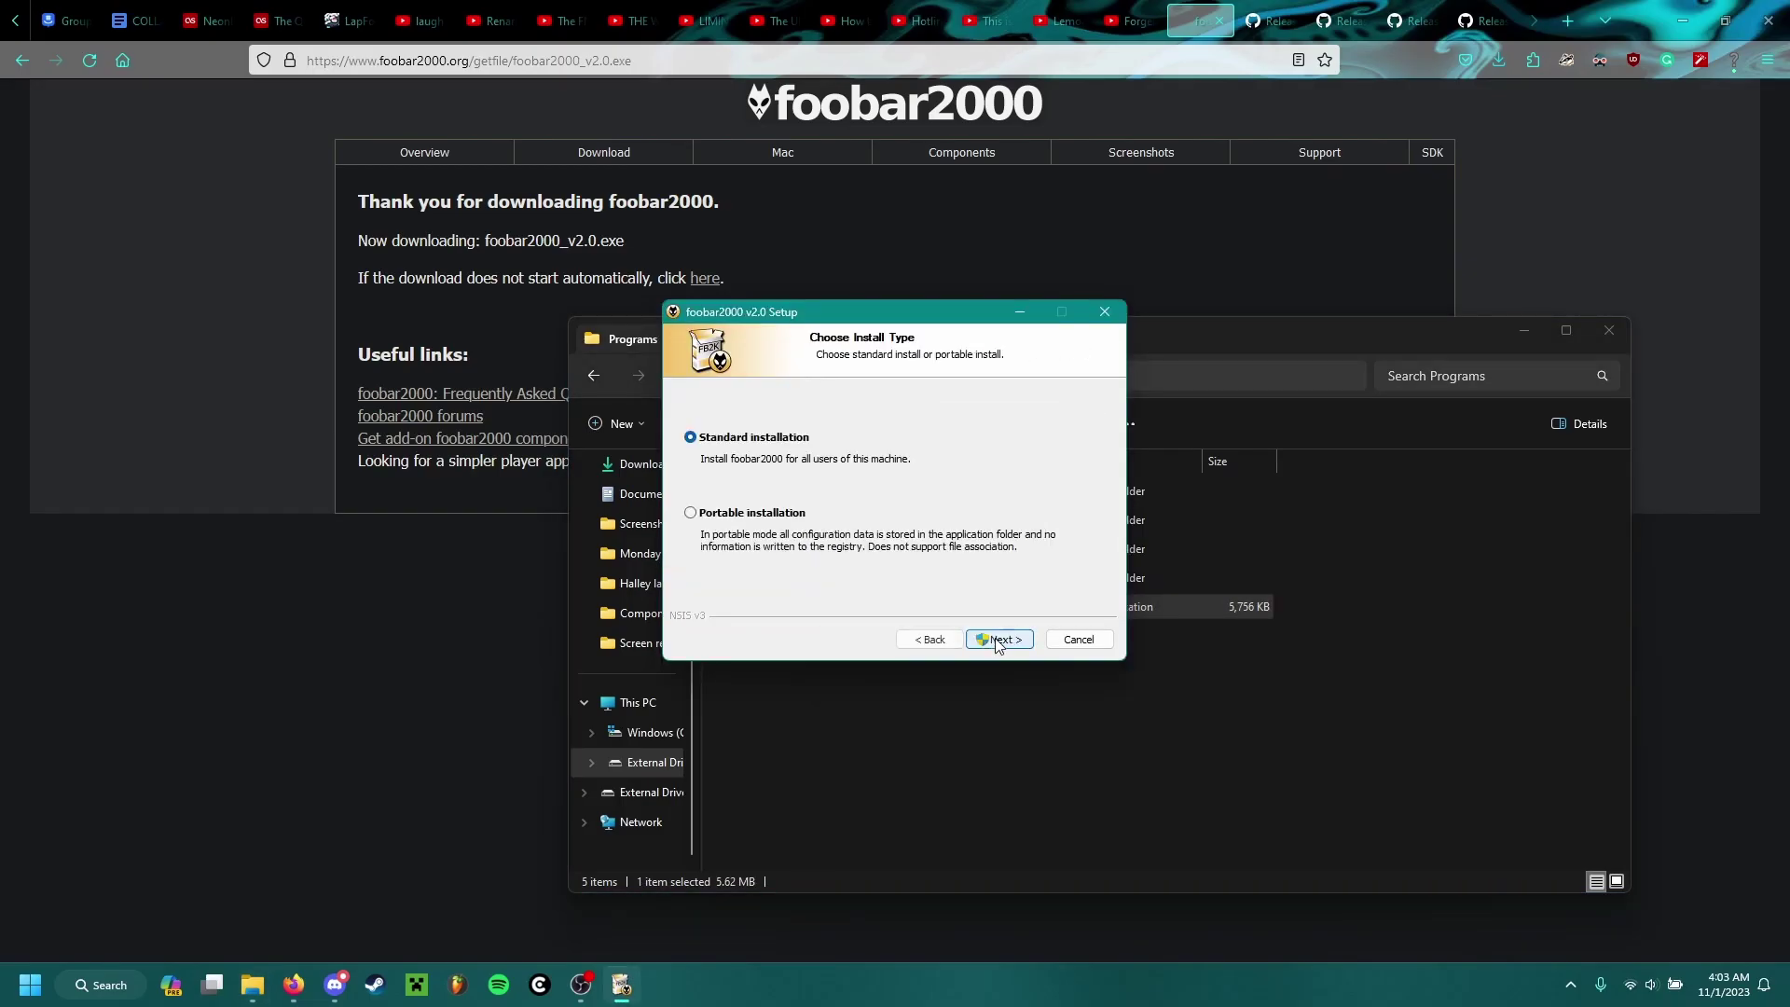
left_click(996, 639)
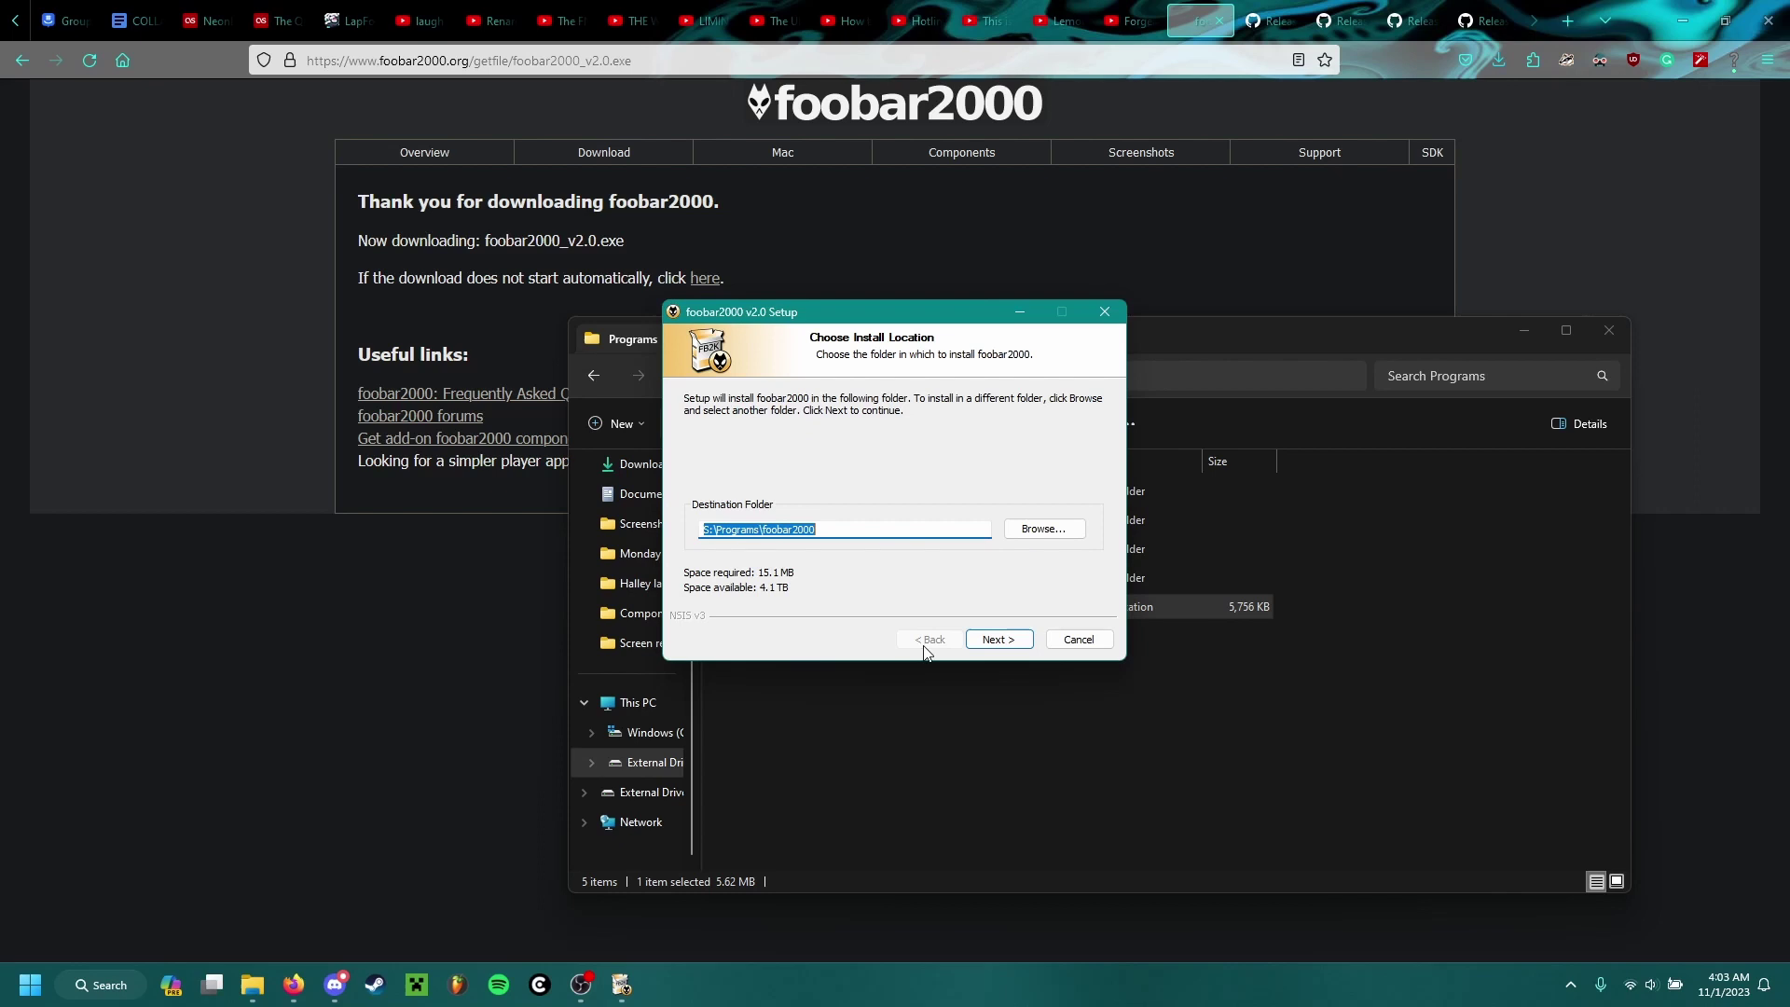
left_click_drag(805, 311, 1294, 555)
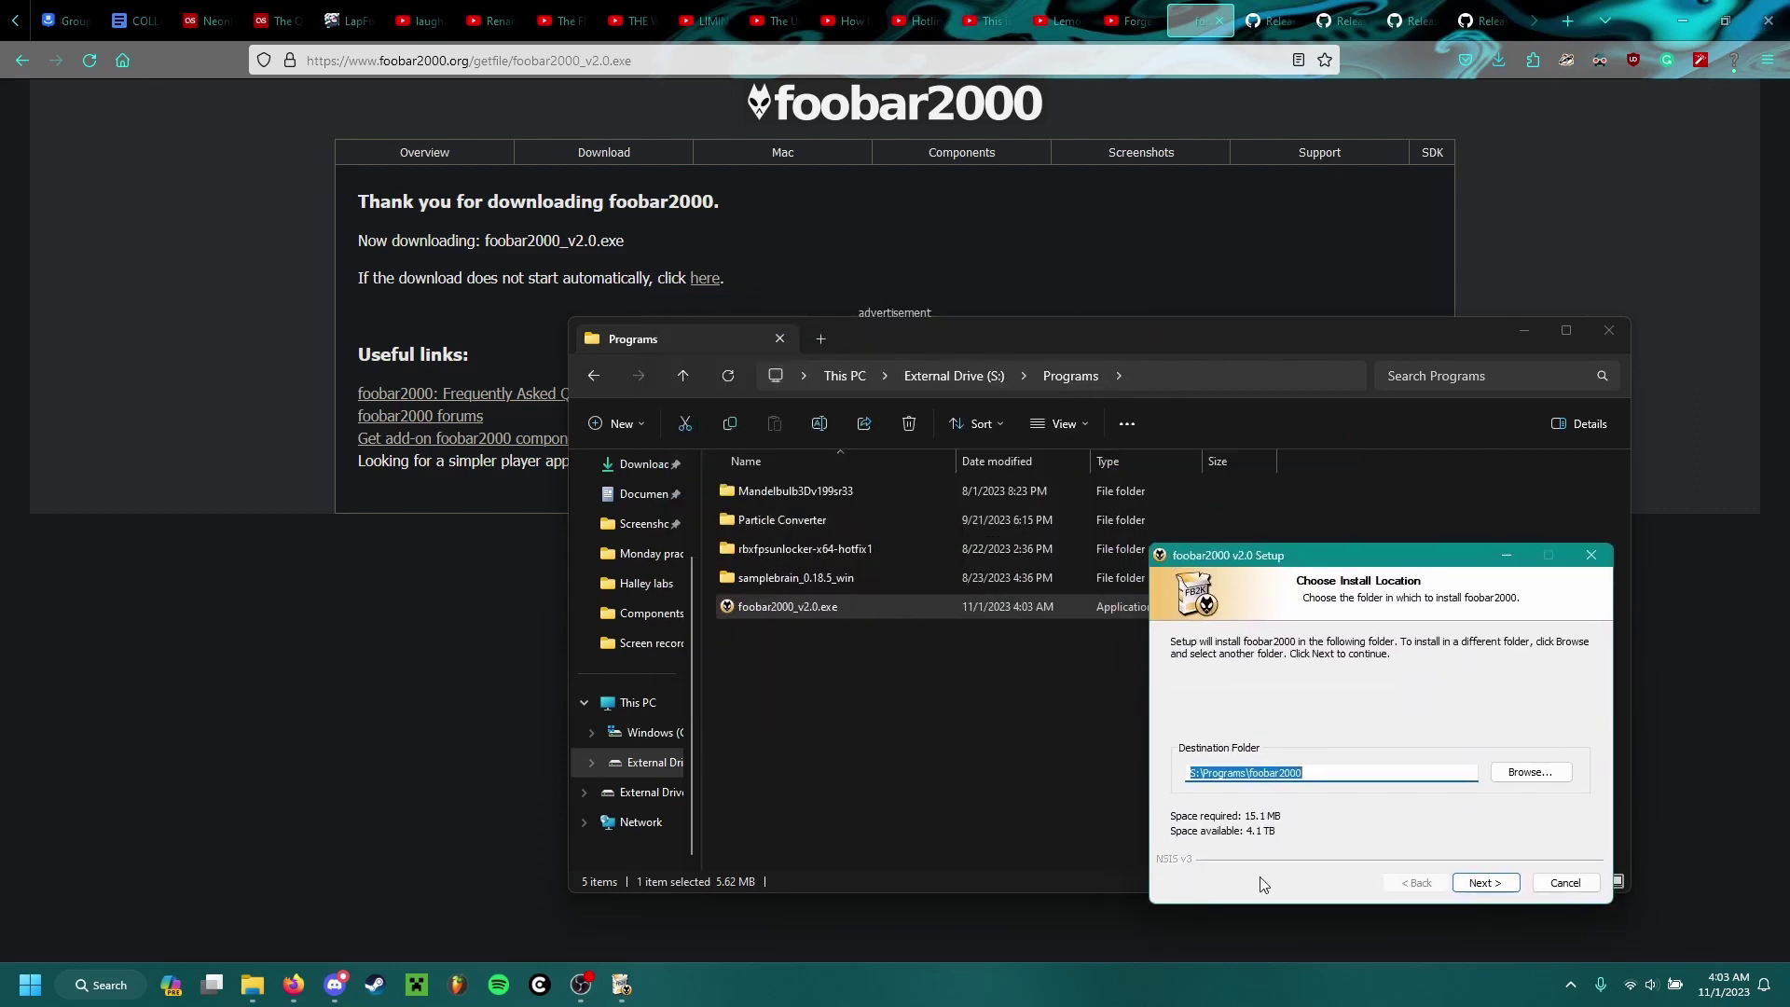
left_click(1483, 883)
left_click(1483, 883)
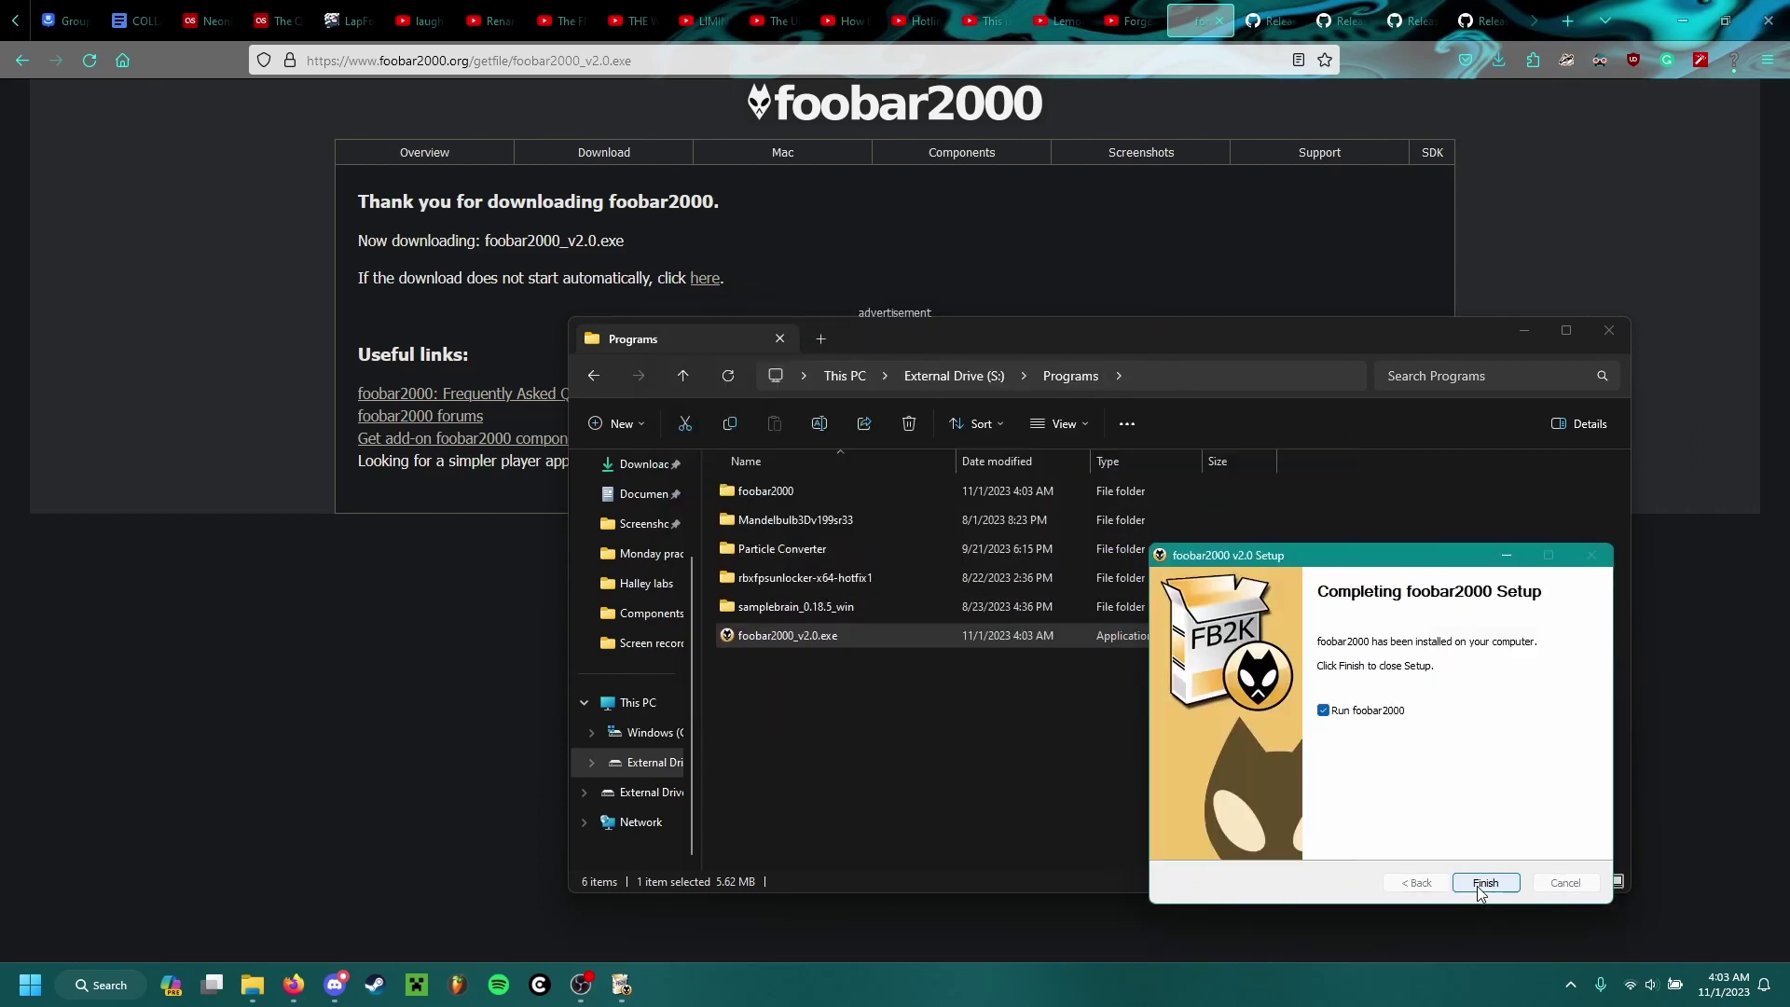
left_click(1483, 883)
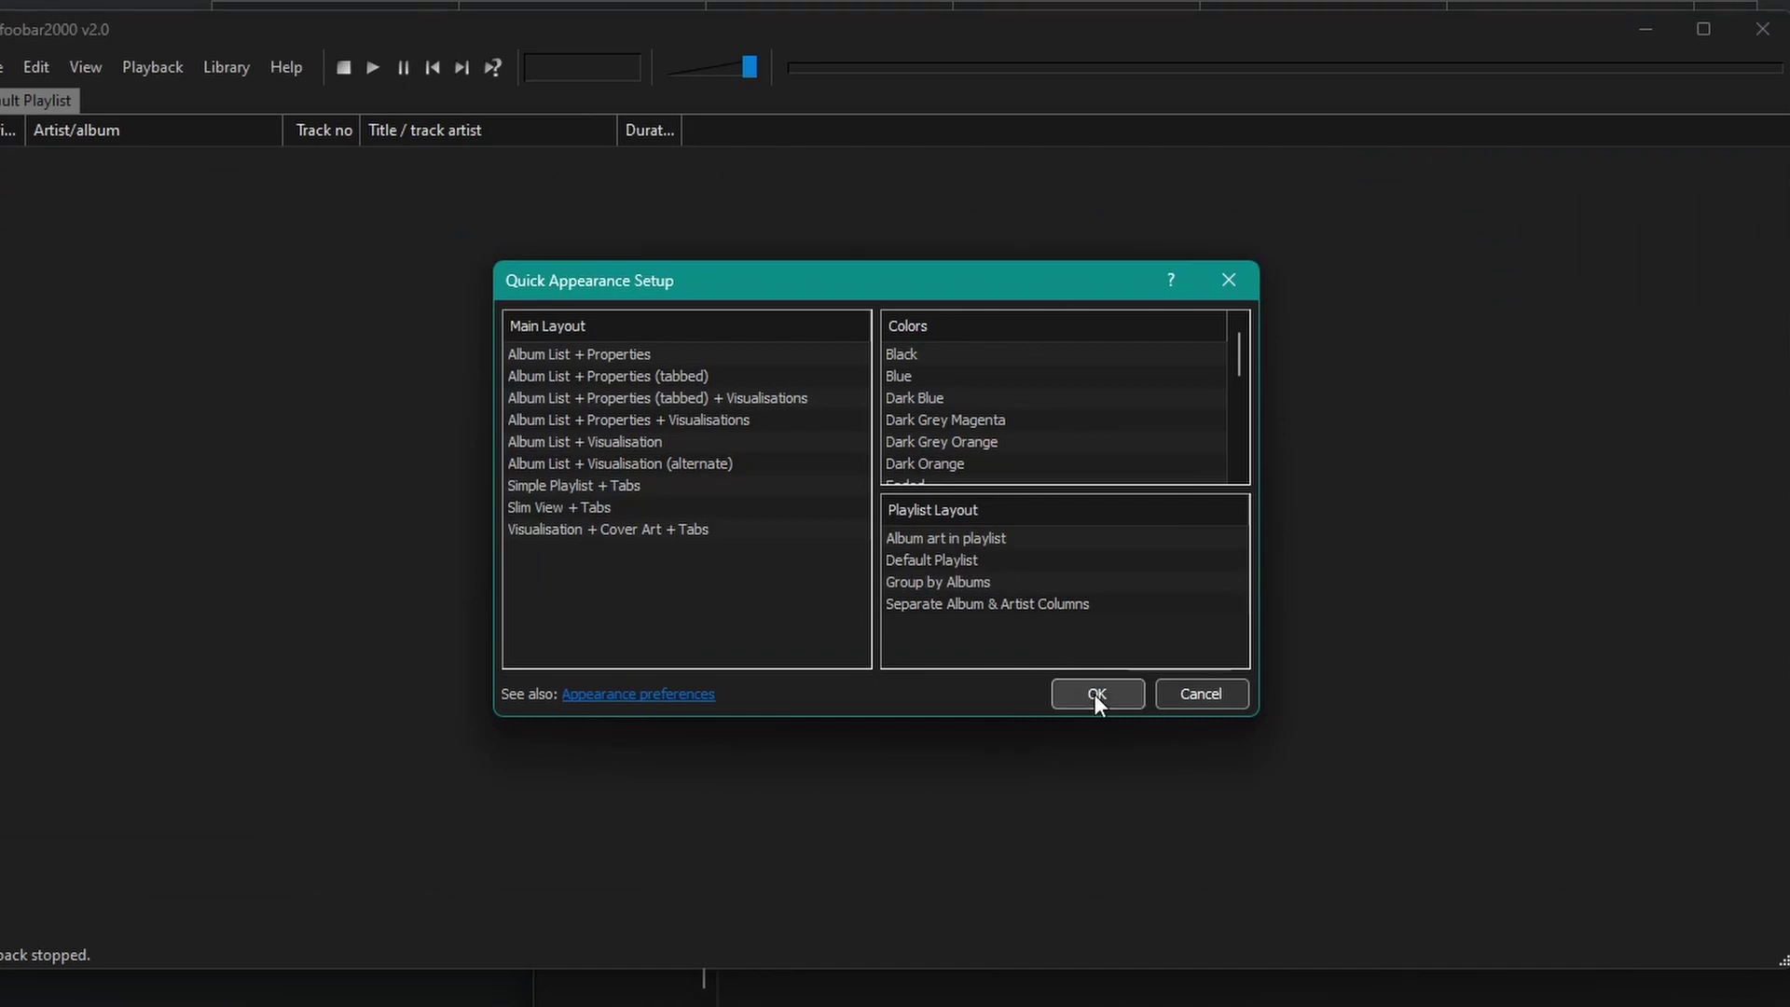
Accept the default Quick Appearance Setup and dismiss the foobar2000 and Programs folder windows
left_click(1096, 696)
left_click(1646, 29)
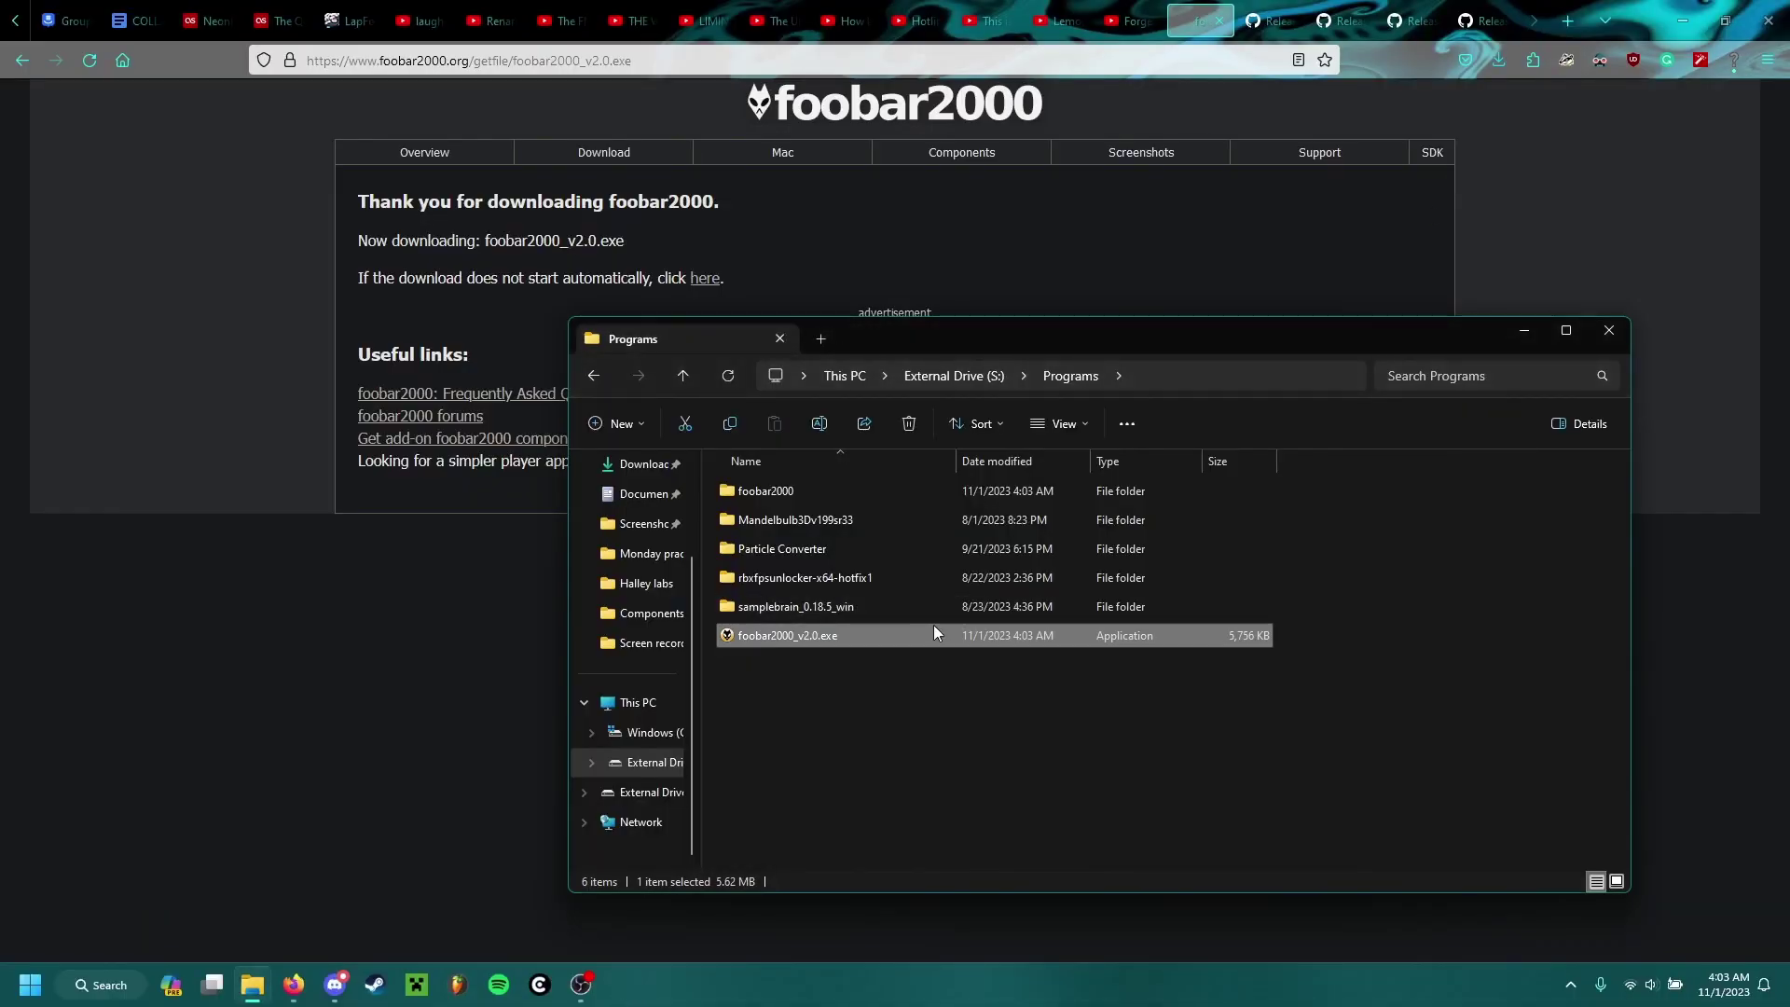
left_click(878, 727)
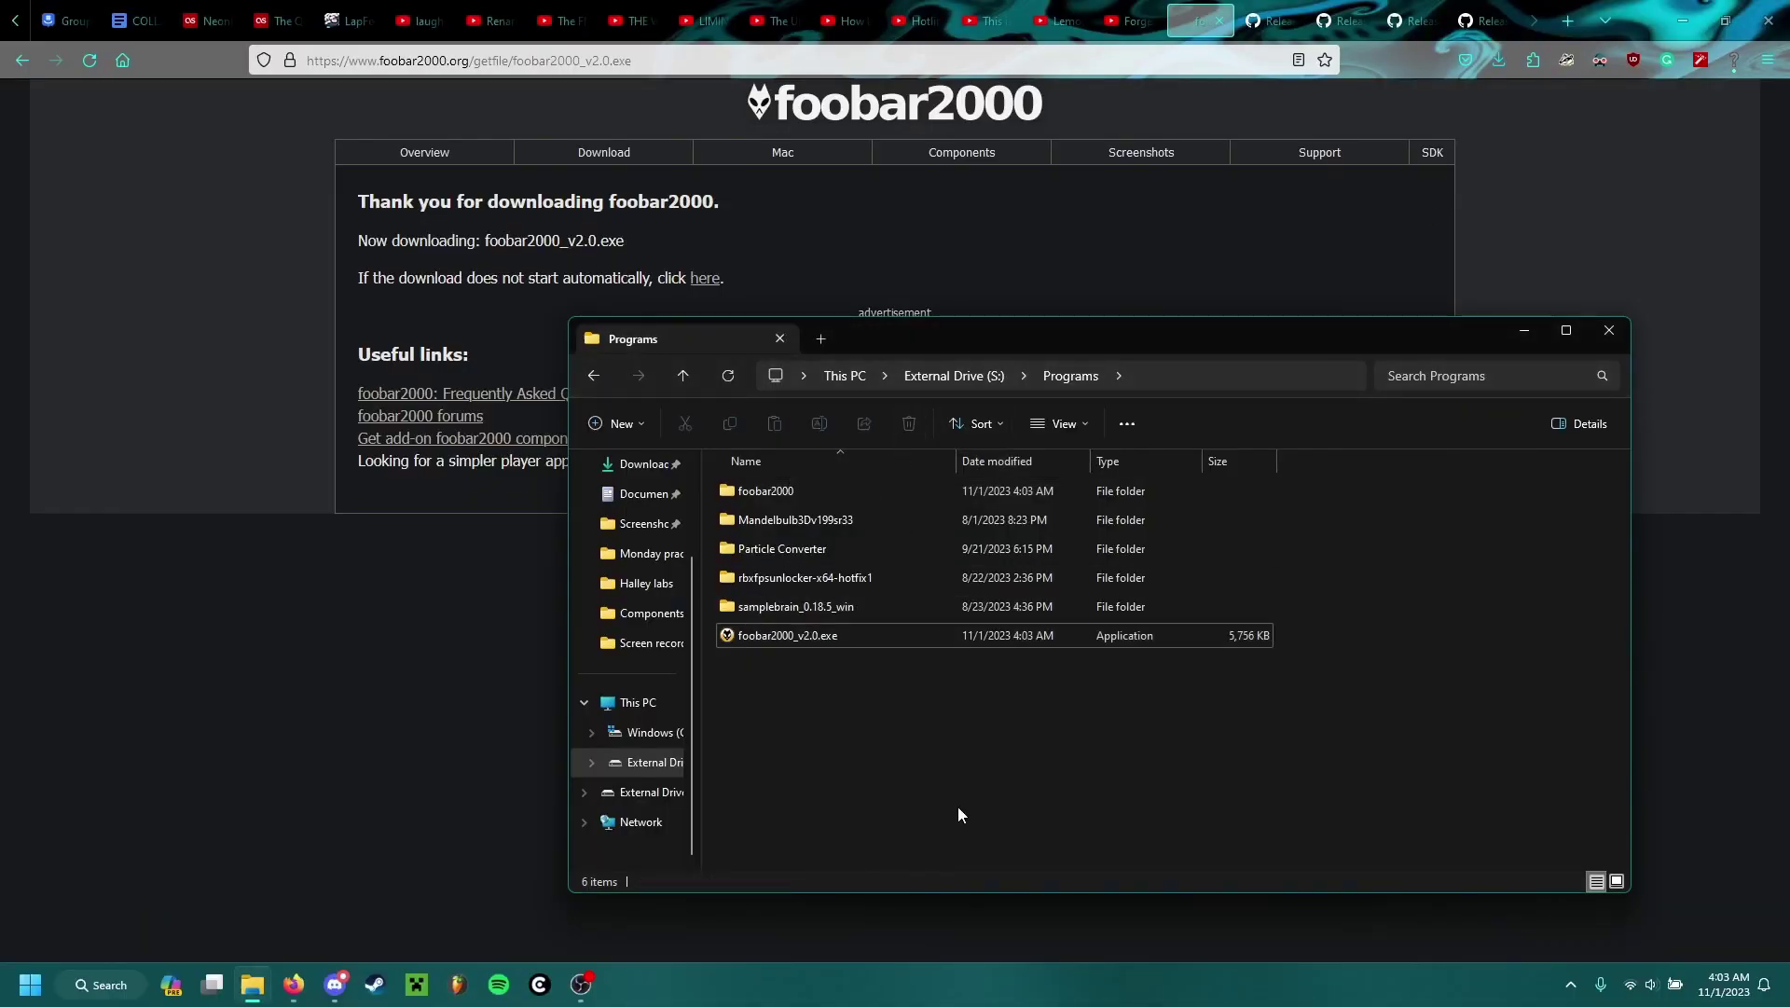
left_click_drag(1021, 336, 1057, 376)
left_click(1604, 373)
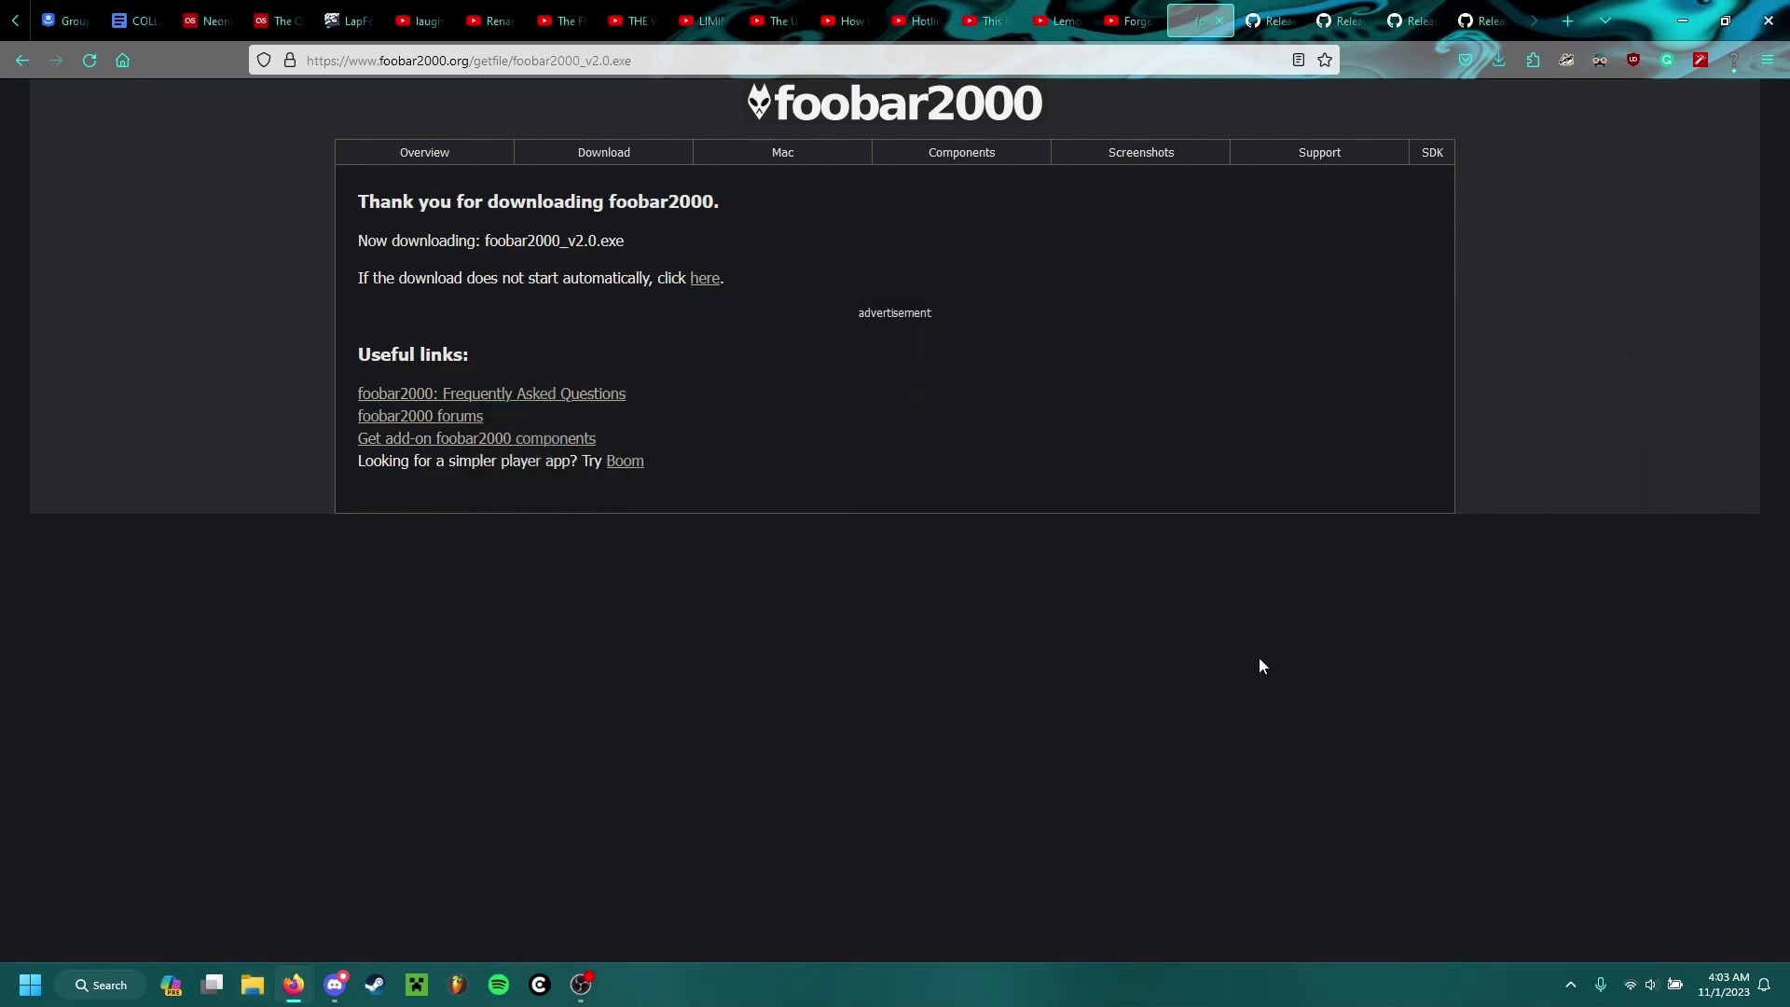
Open the latest release, v1.2.3b21, from the Eole-foobar-theme GitHub repository and download its source code zip into the Themes folder
left_click(1250, 22)
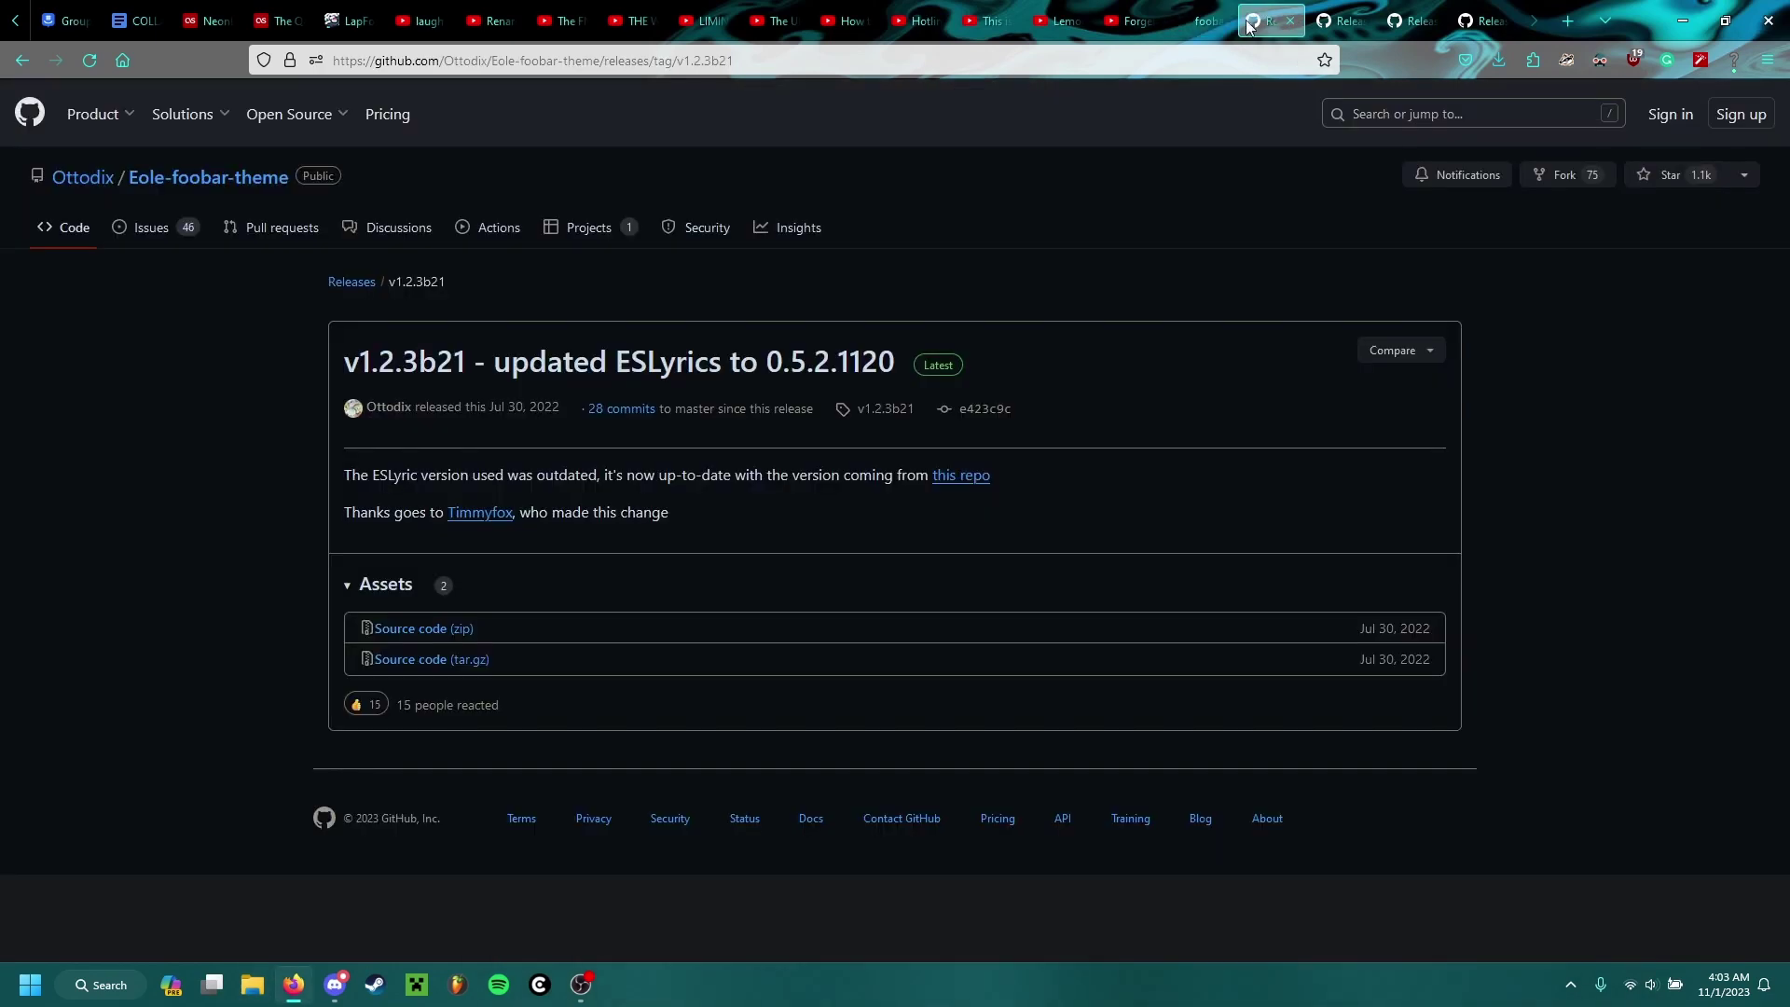
left_click(263, 185)
scroll(732, 373, "down", 5)
scroll(653, 415, "up", 3)
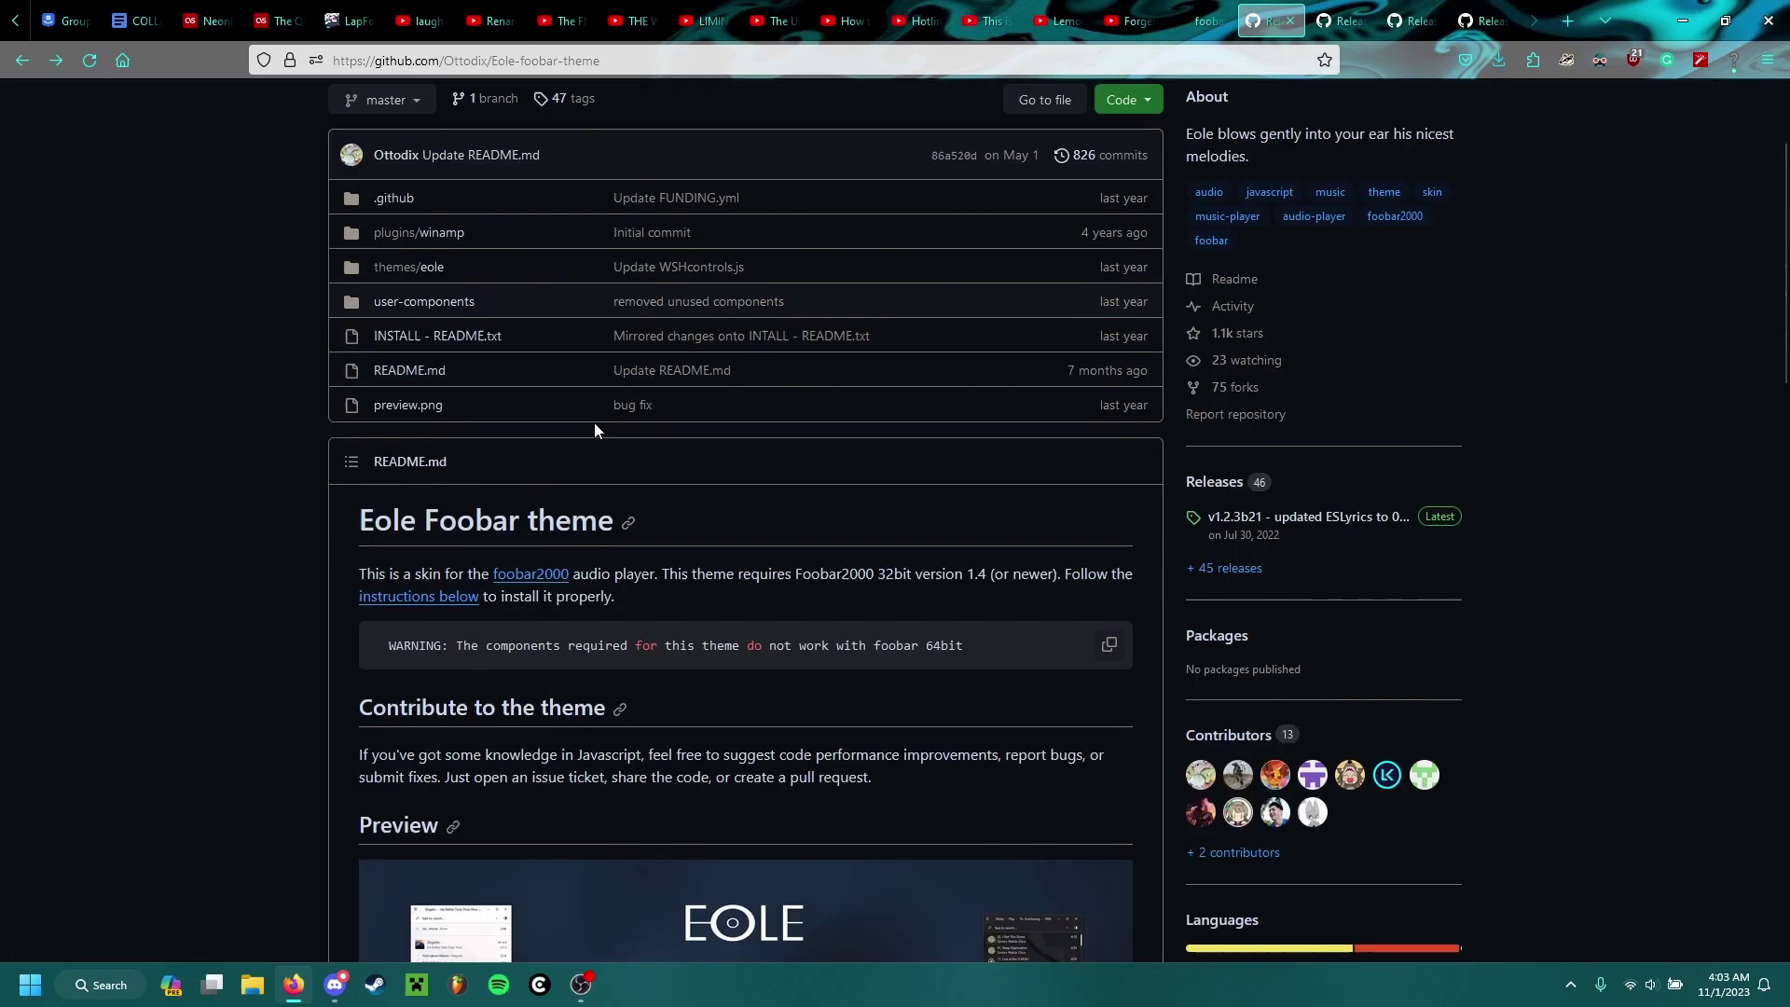
scroll(634, 559, "up", 2)
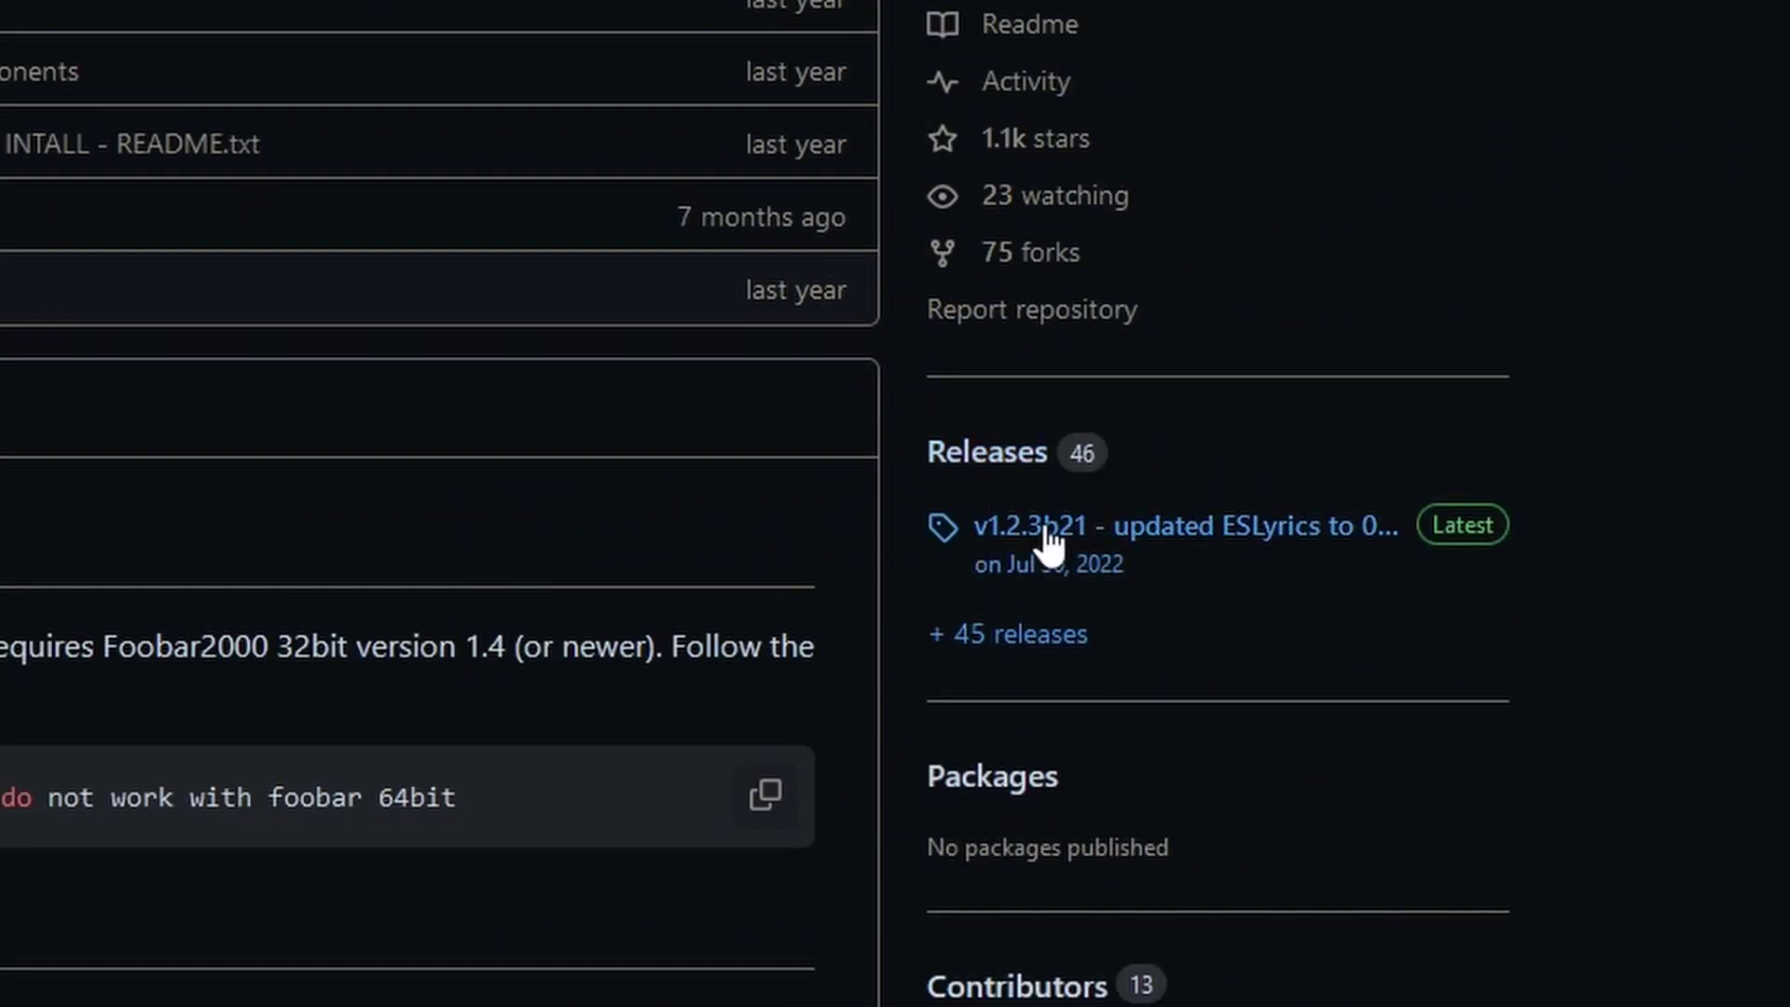
left_click(1049, 532)
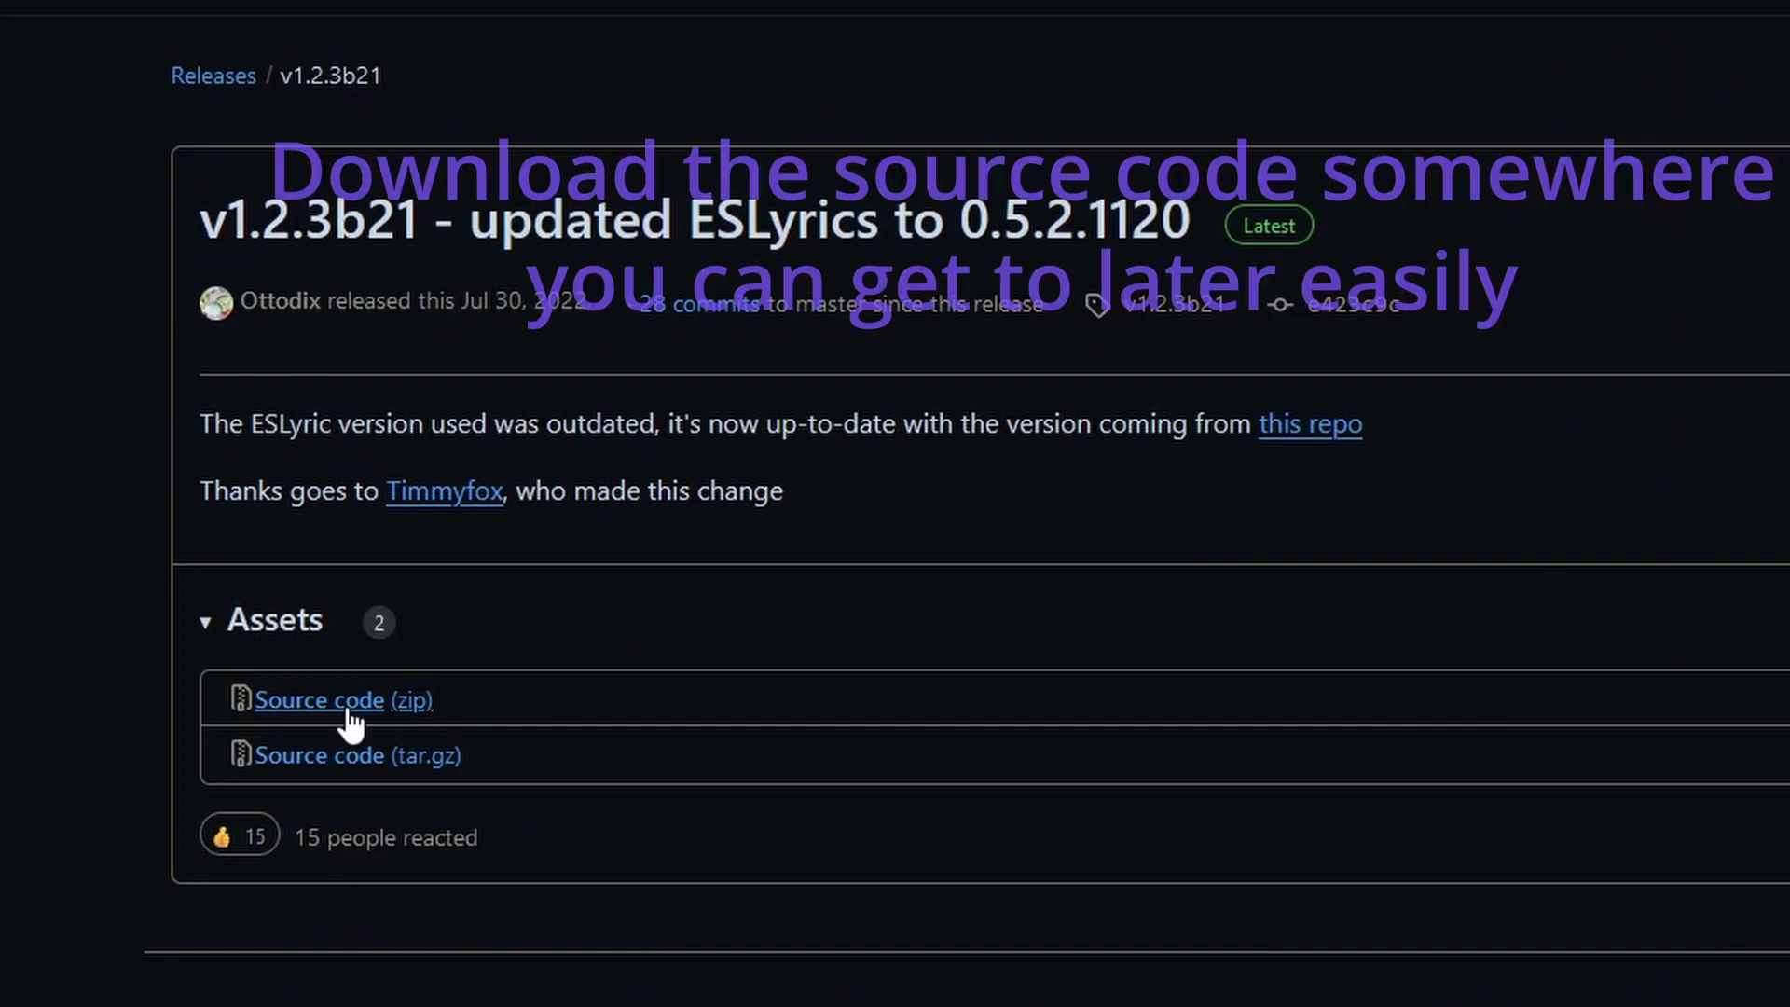
left_click(341, 711)
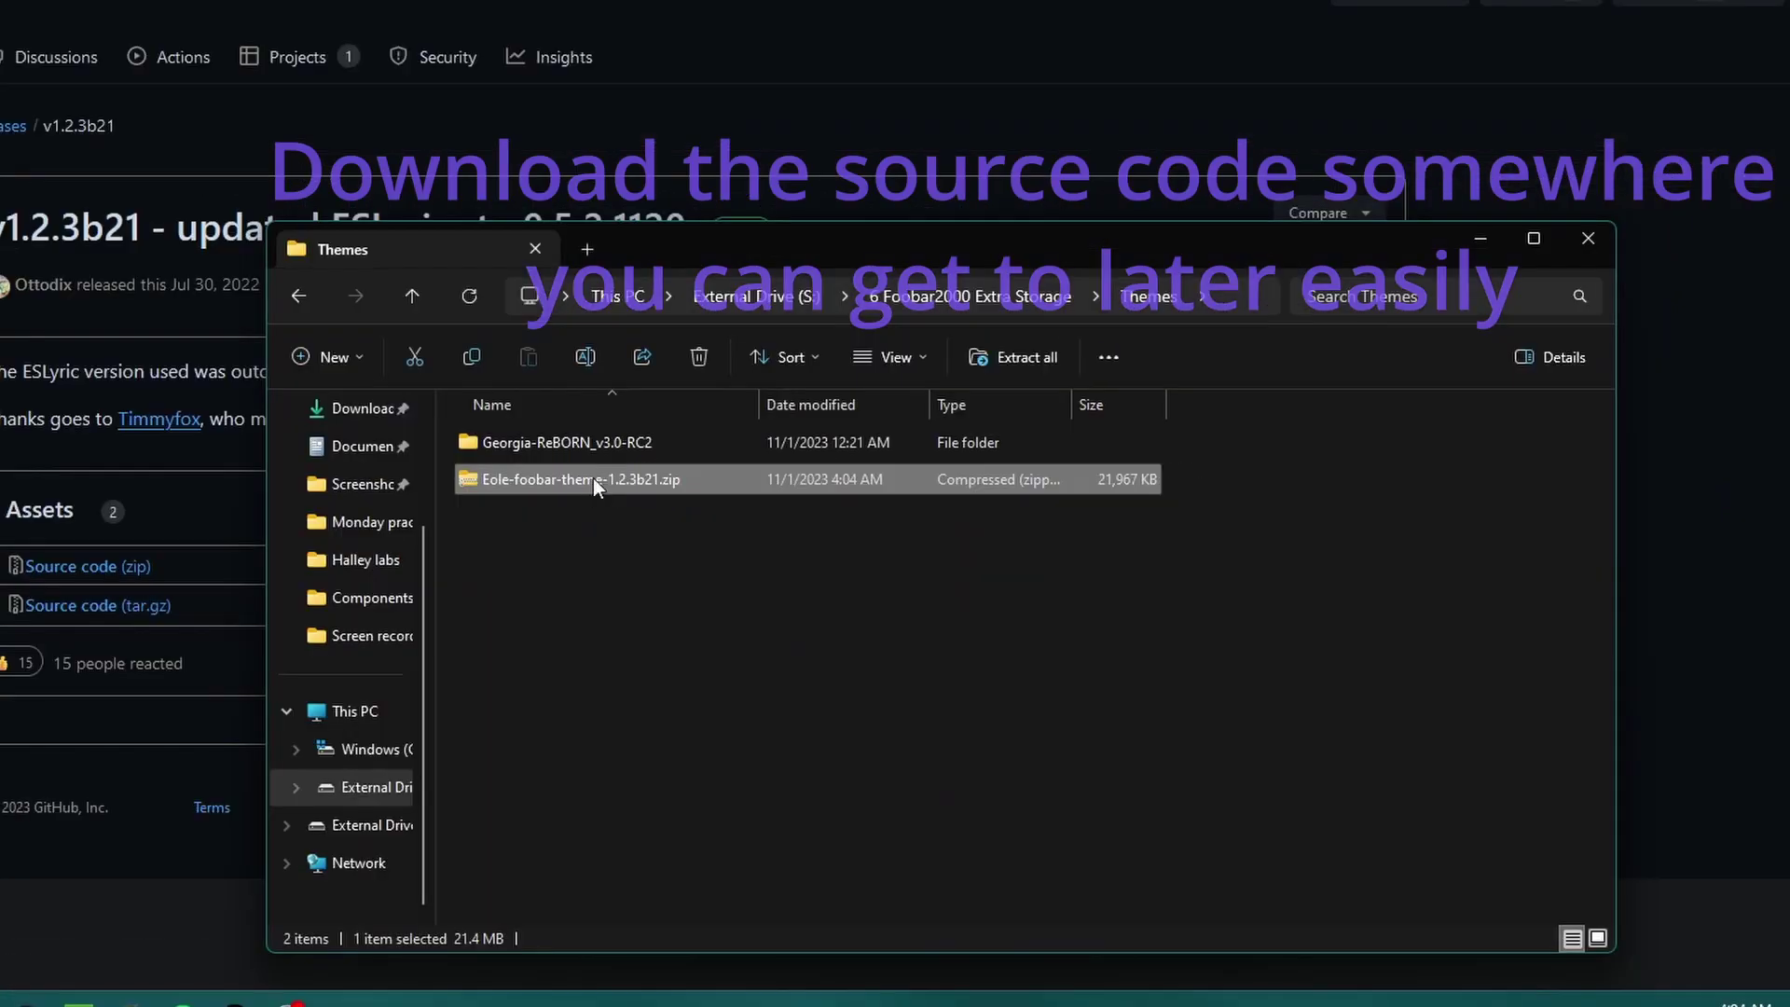
Extract Eole-foobar-theme-1.2.3b21.zip into a folder of the same name inside Themes
right_click(591, 496)
left_click(698, 180)
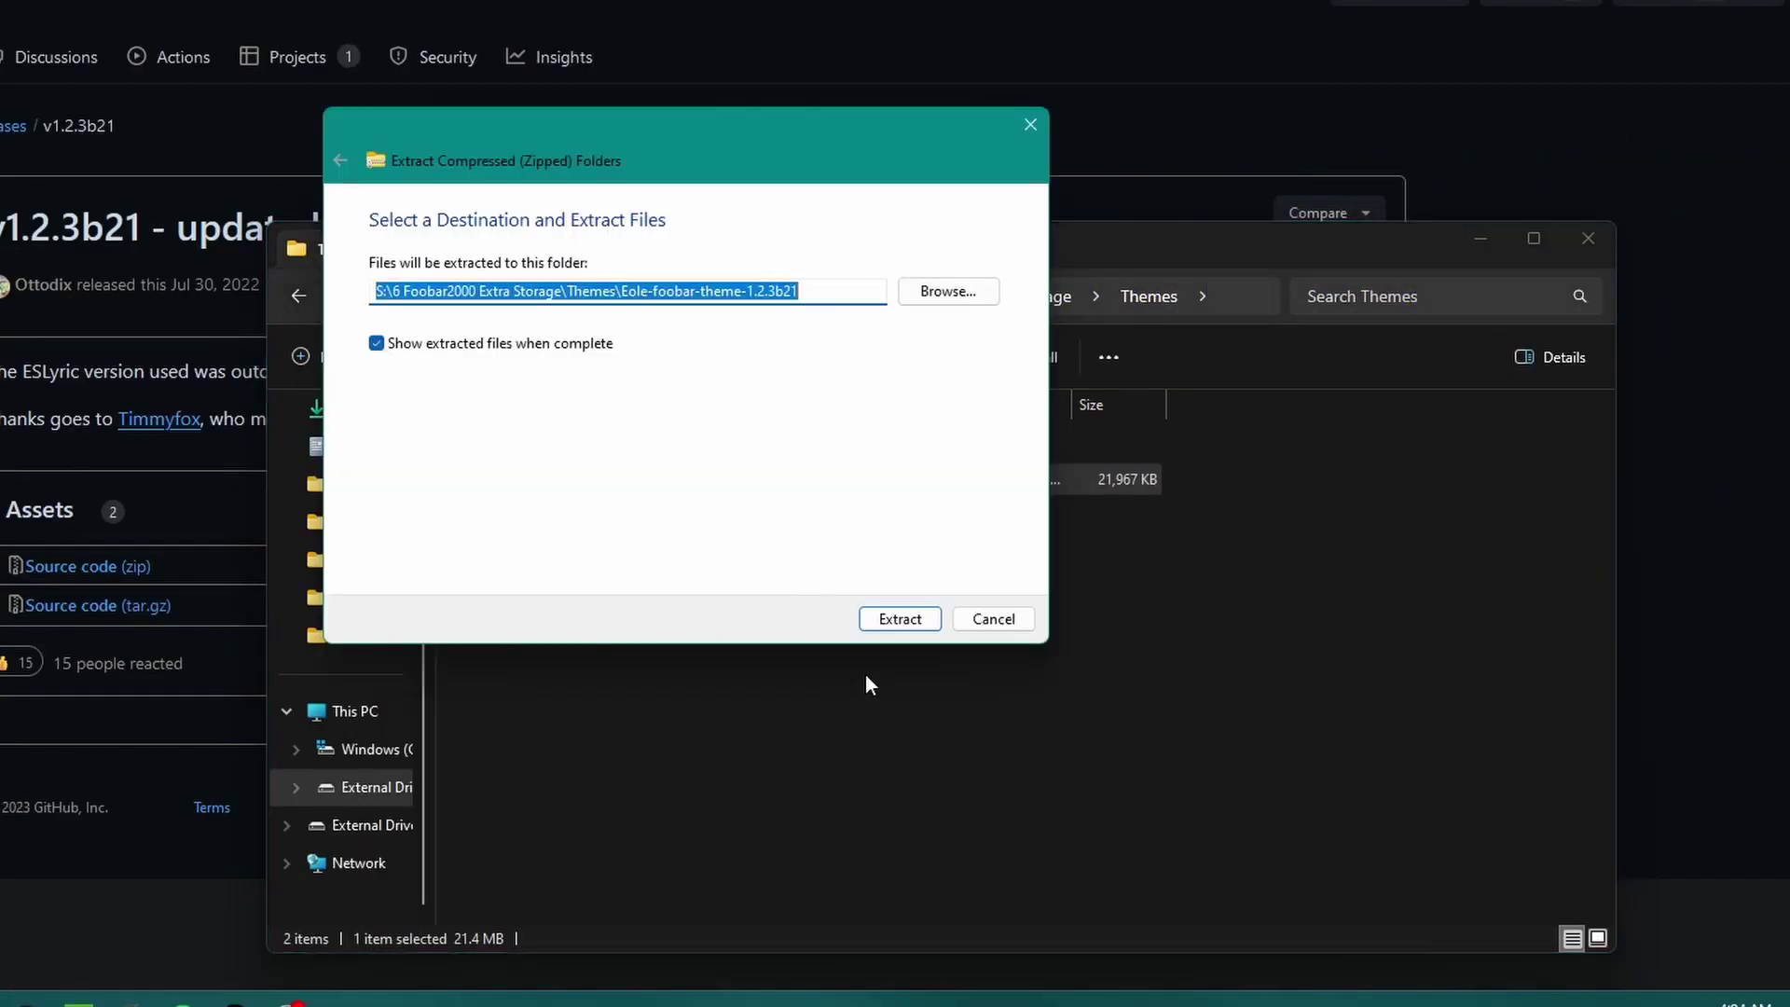
left_click(895, 626)
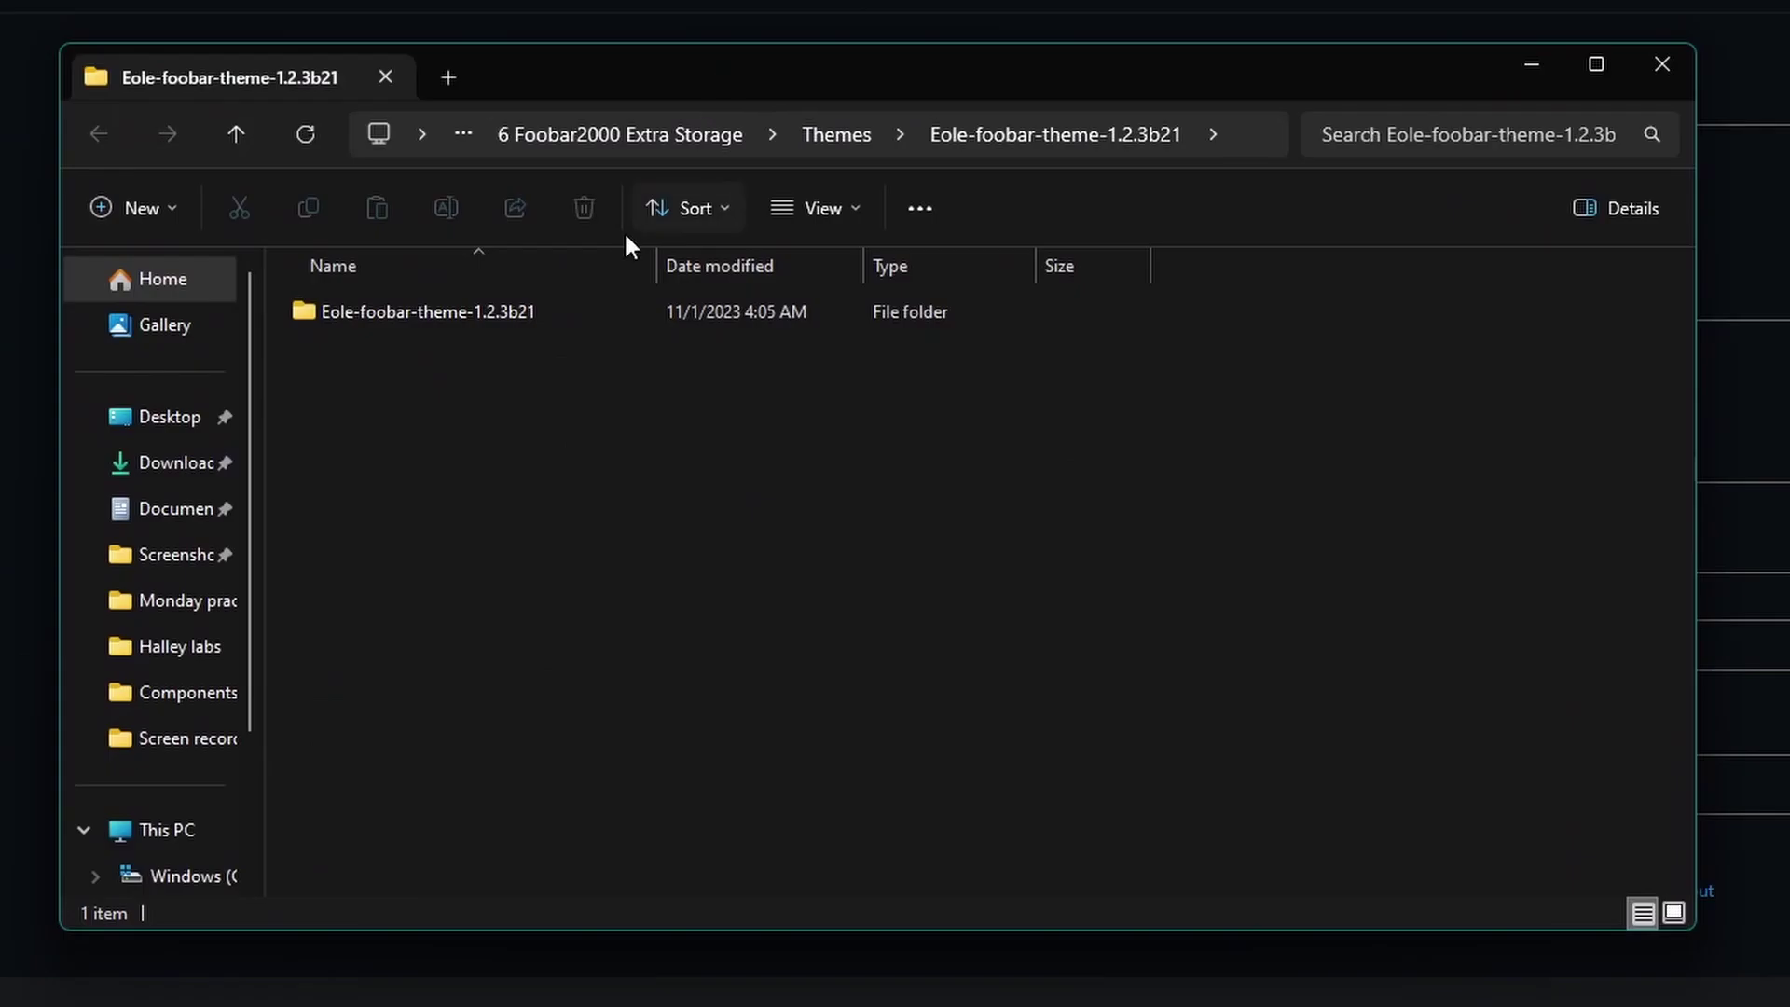
Move the inner Eole-foobar-theme-1.2.3b21 folder up into the Themes folder and delete the zip archive
left_click(581, 308)
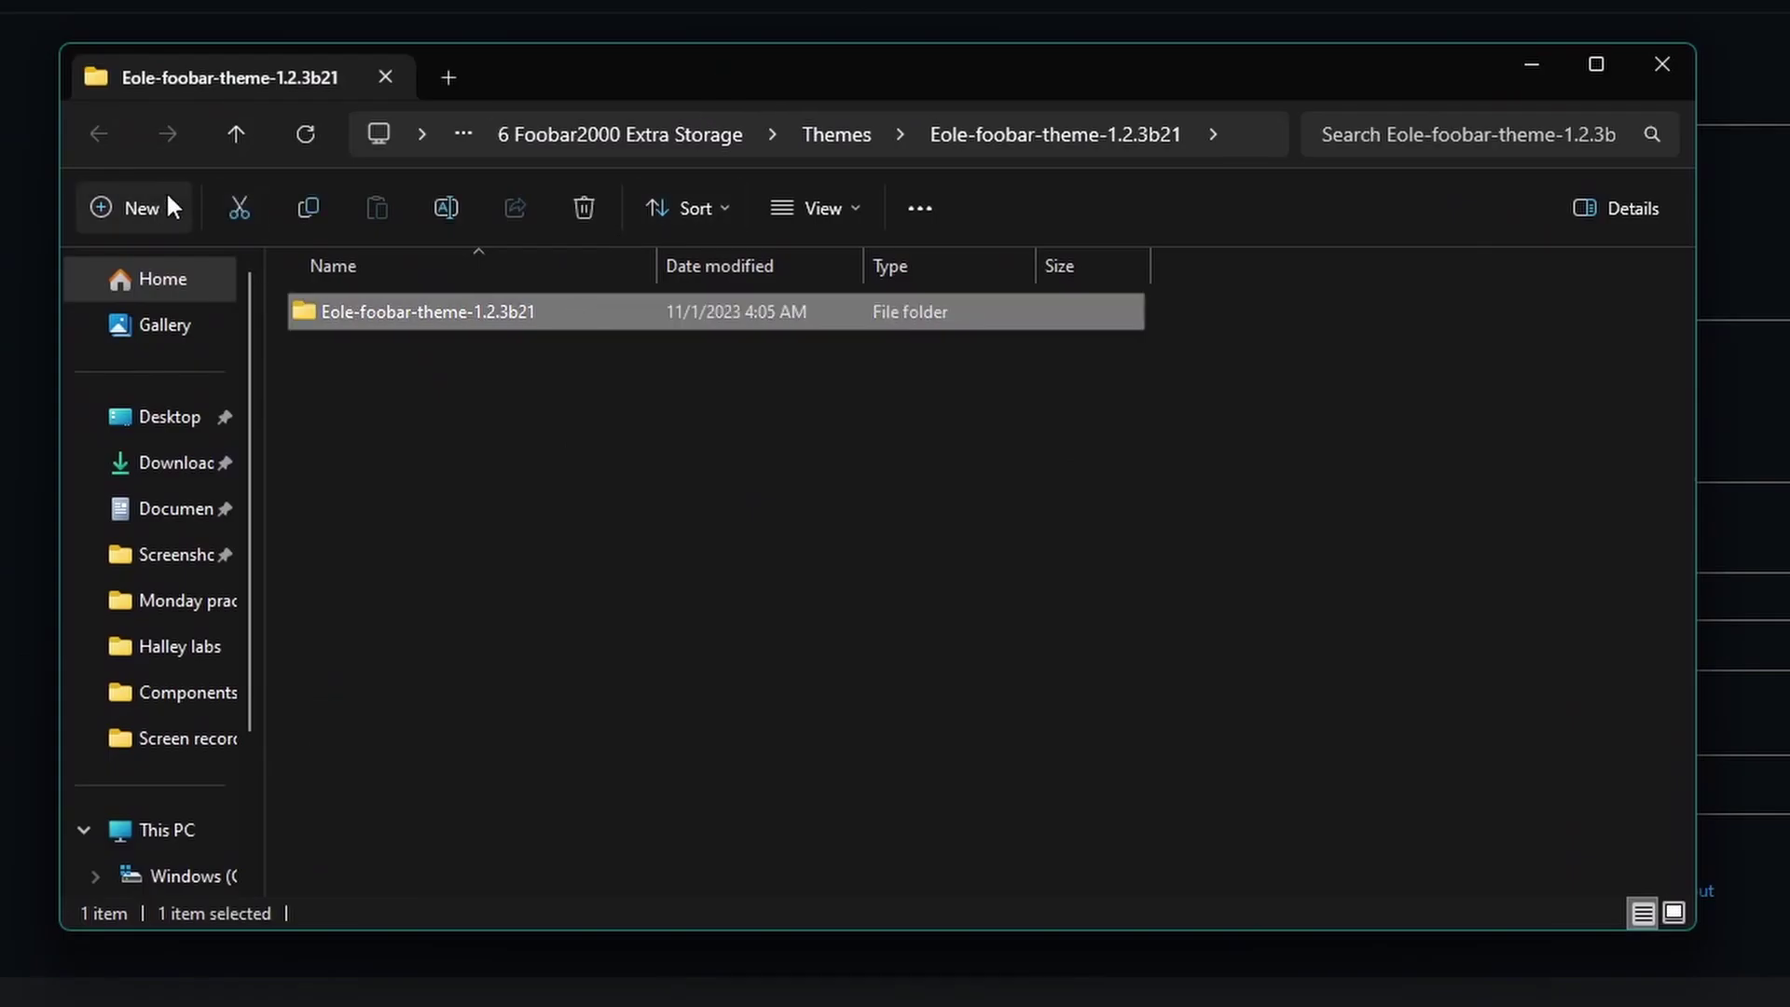
left_click(826, 119)
key("Escape")
left_click(862, 130)
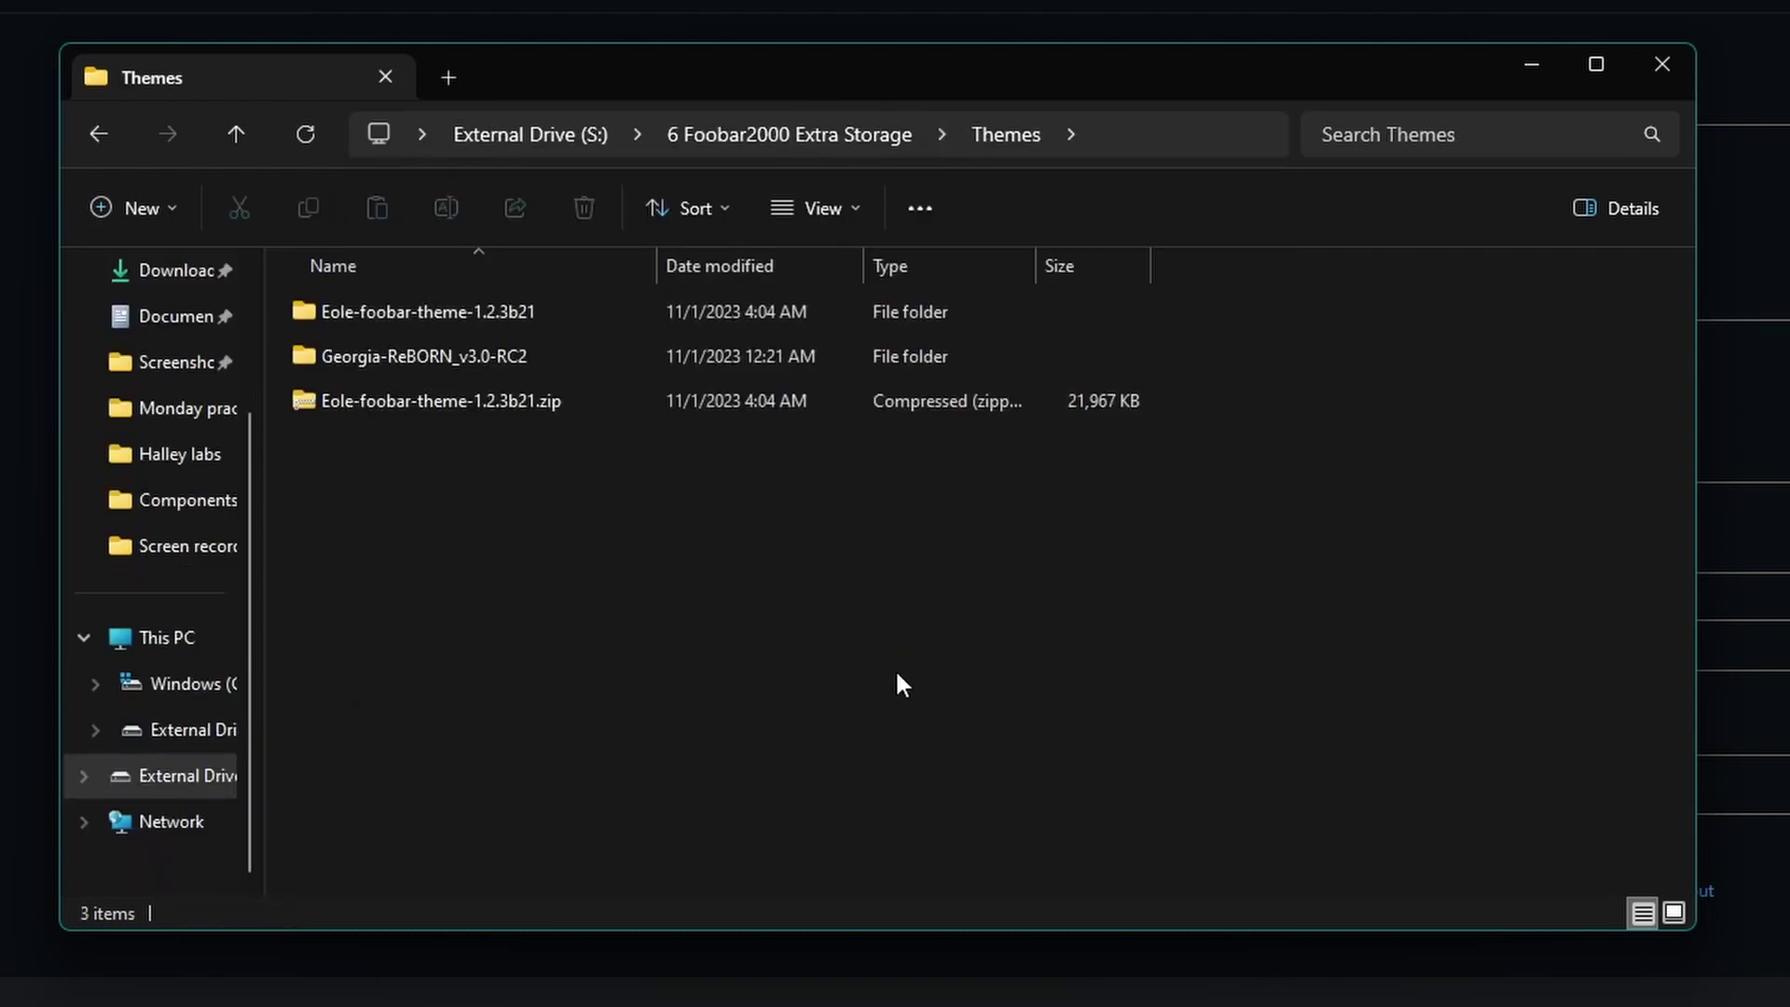
left_click(520, 410)
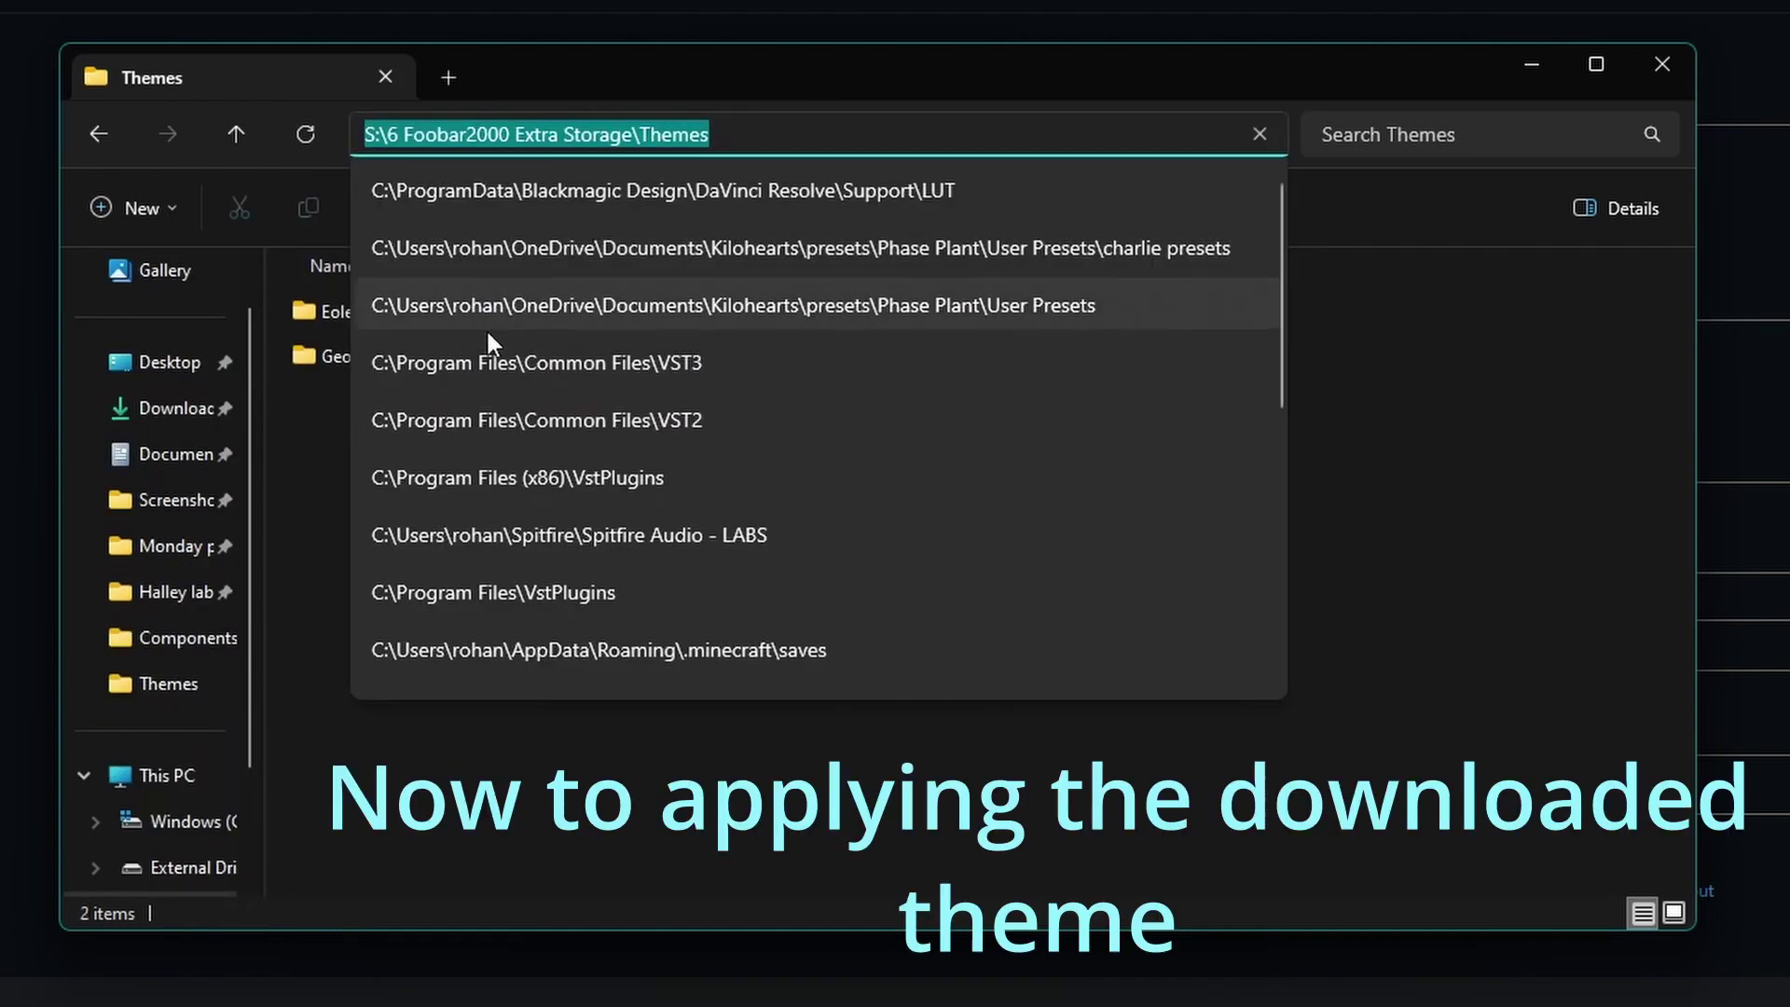
key("Escape")
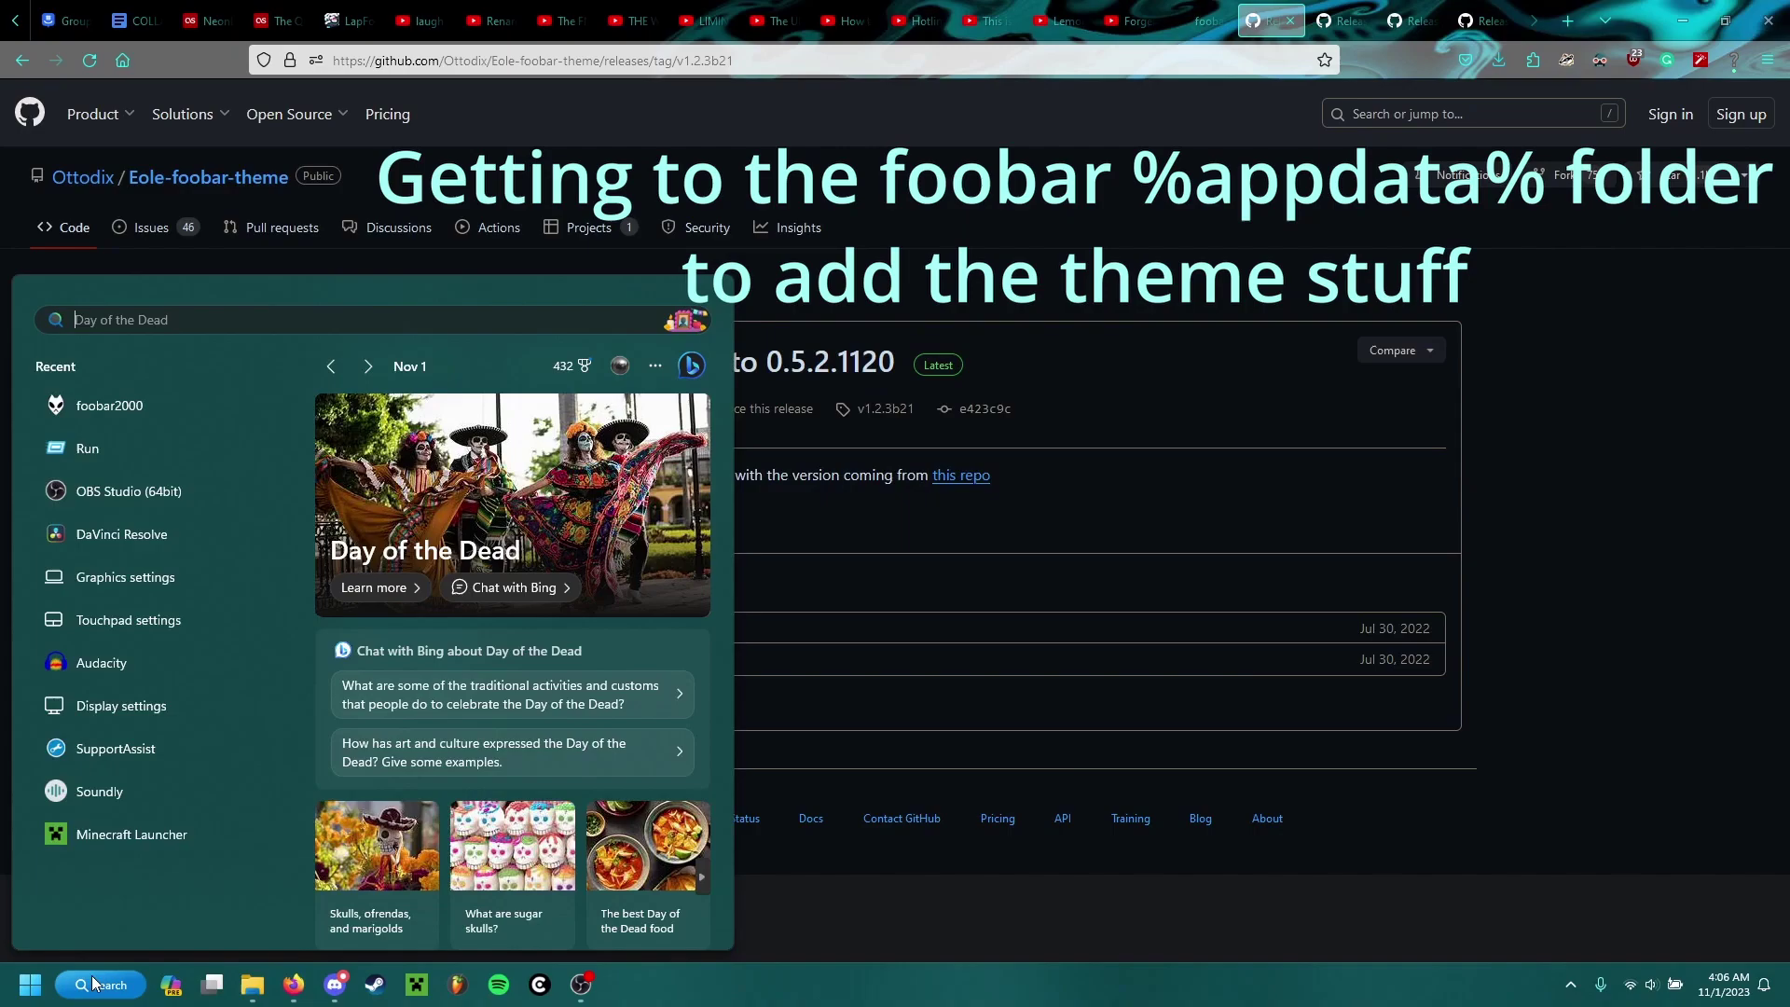
Open the %appdata% location through Run and enter its foobar2000-v2 folder
type("run")
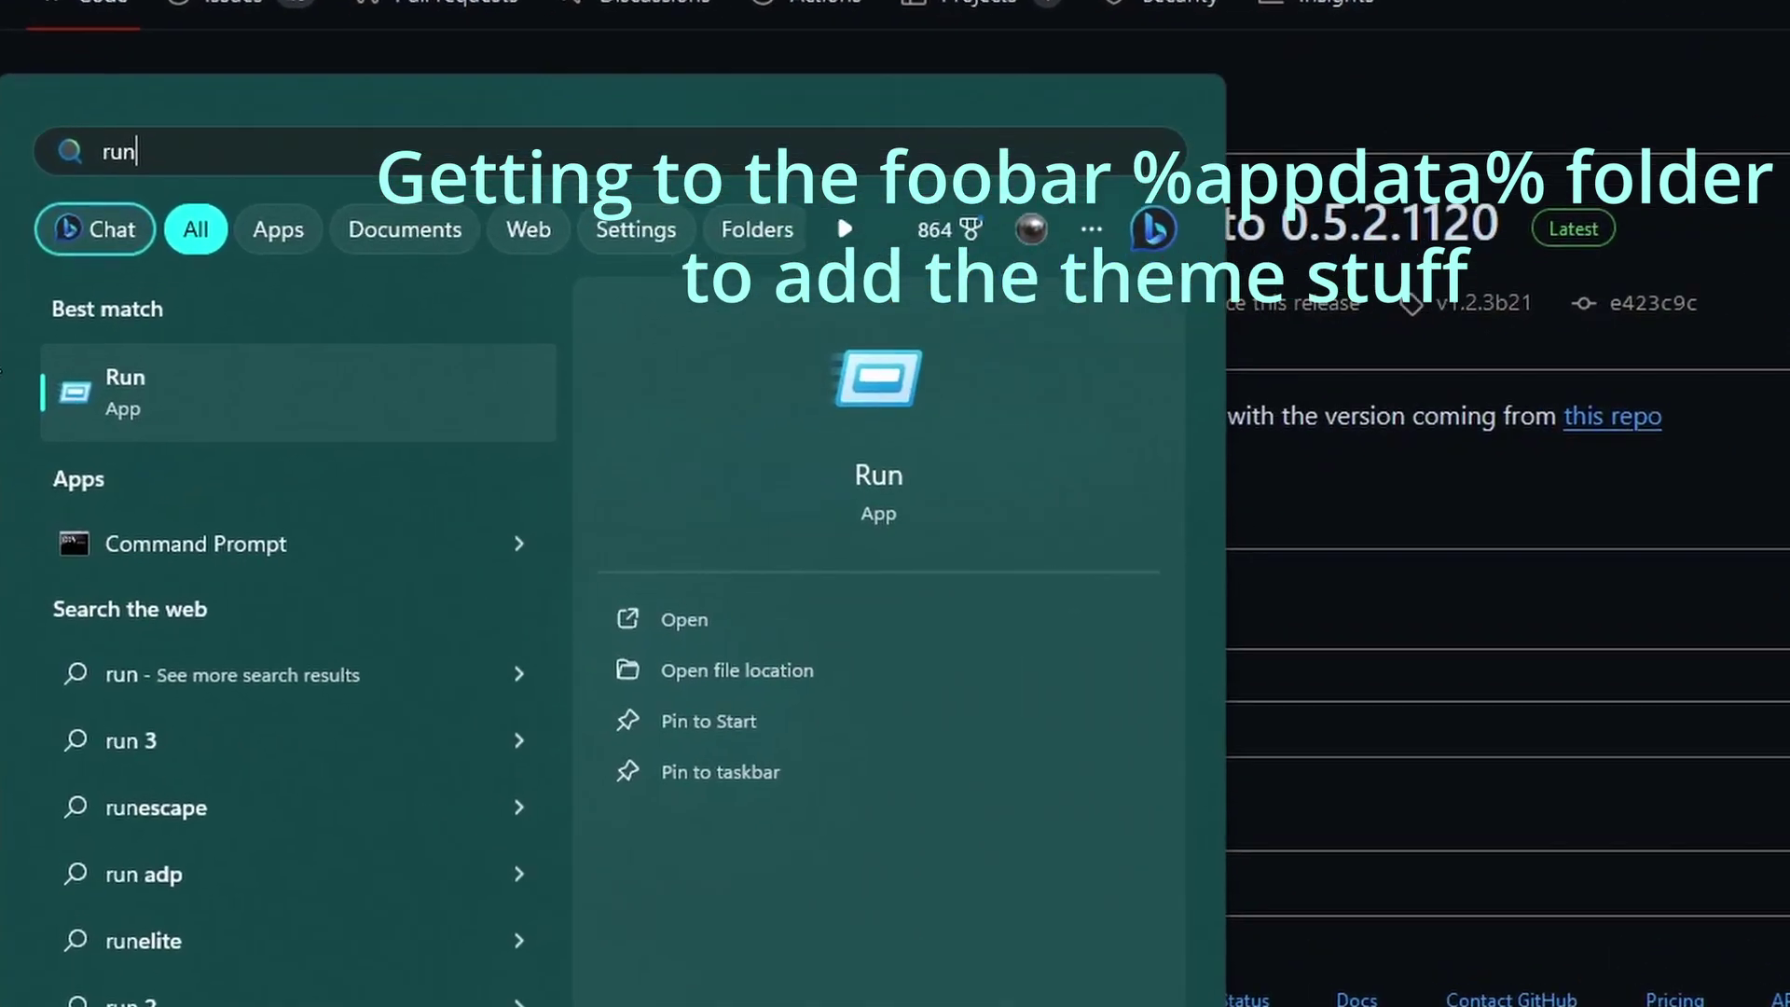
key("Return")
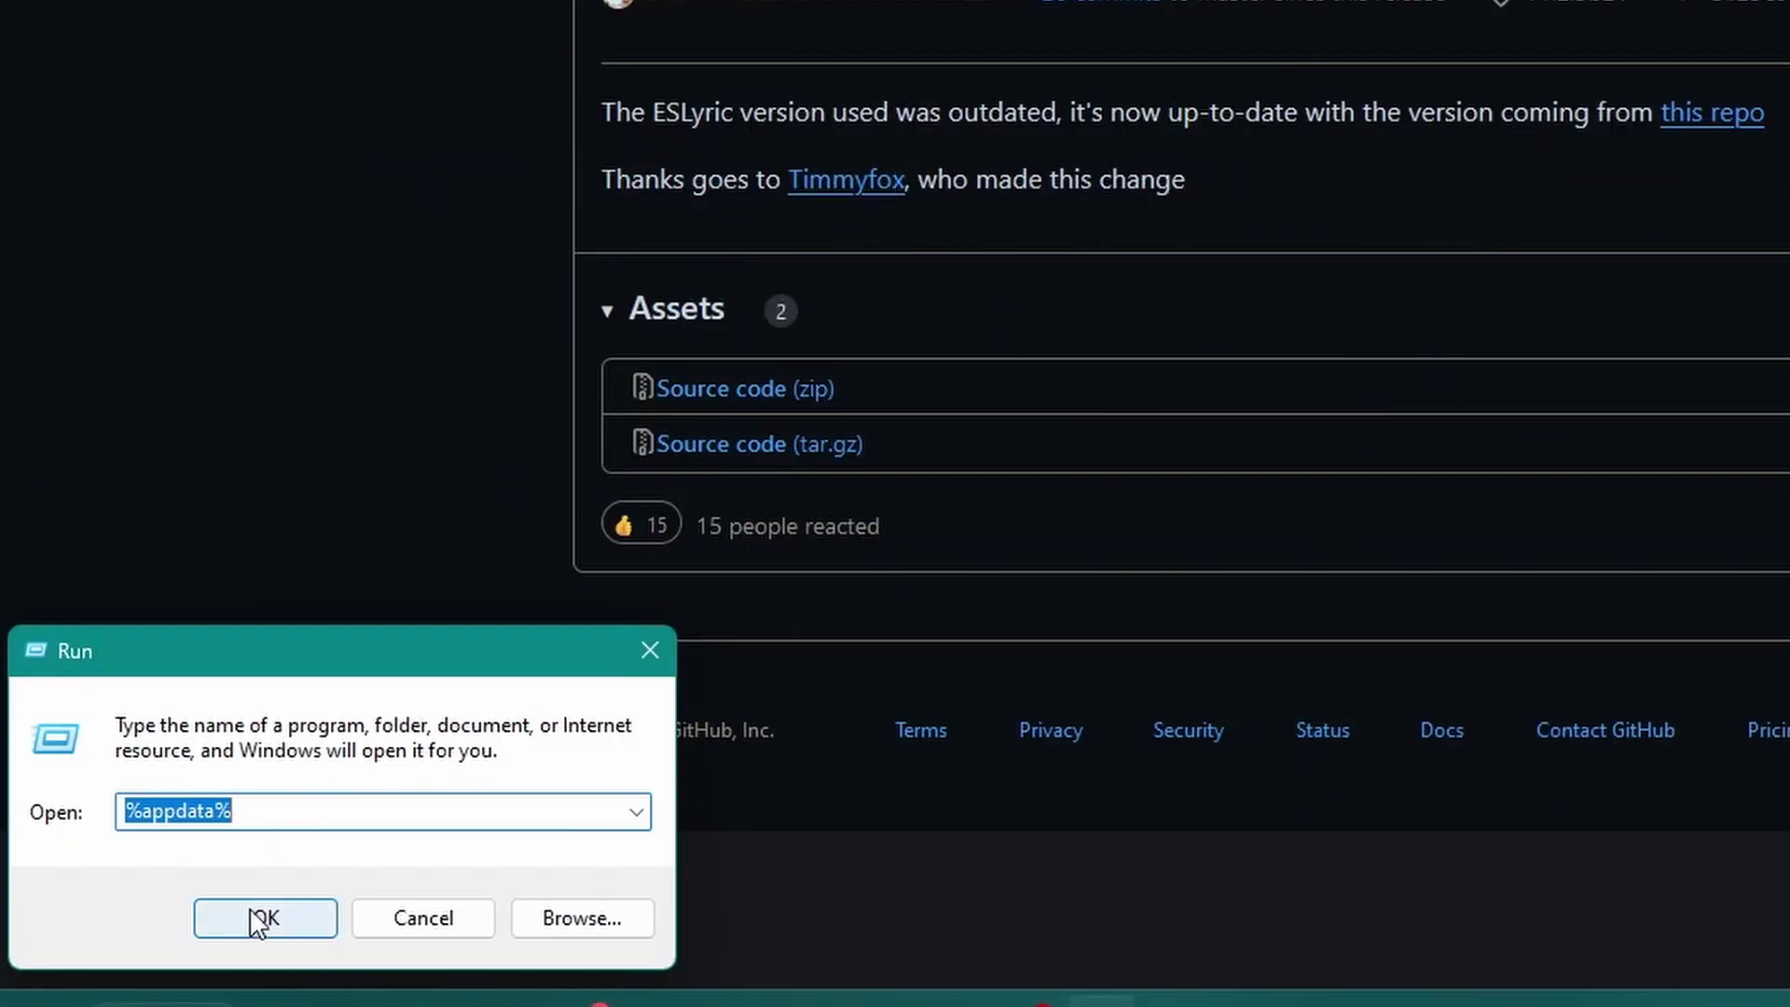
left_click(258, 921)
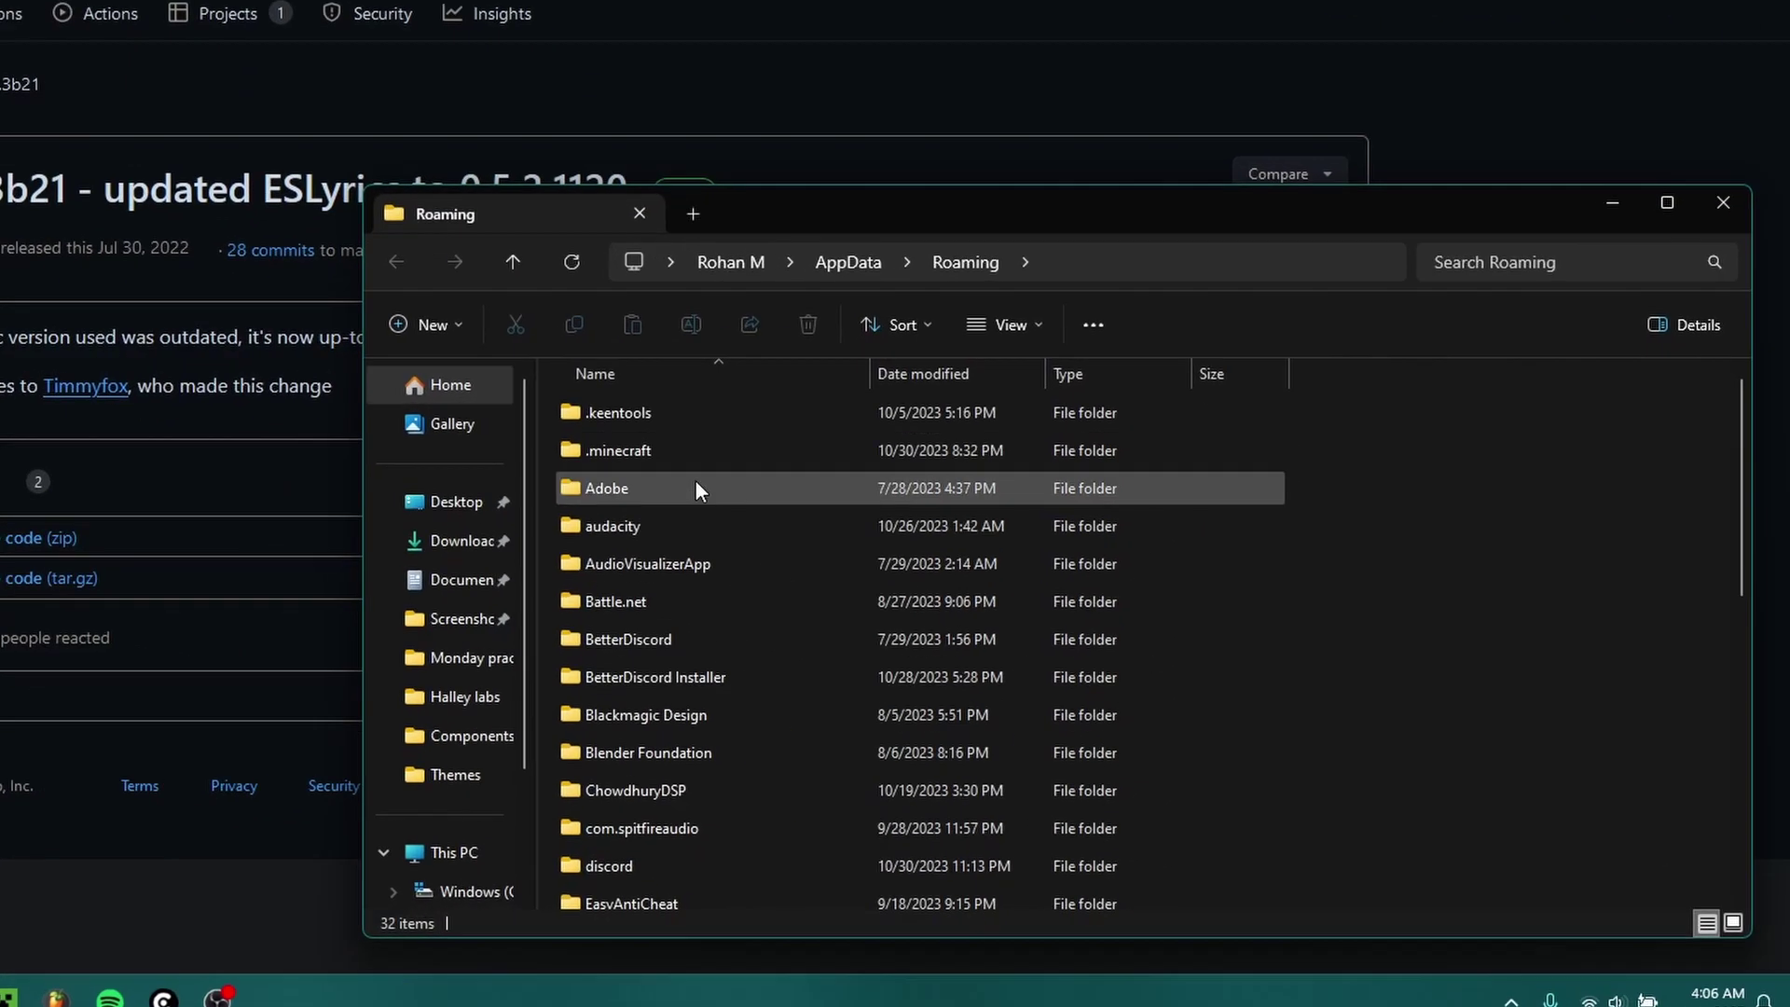
scroll(445, 502, "down", 1)
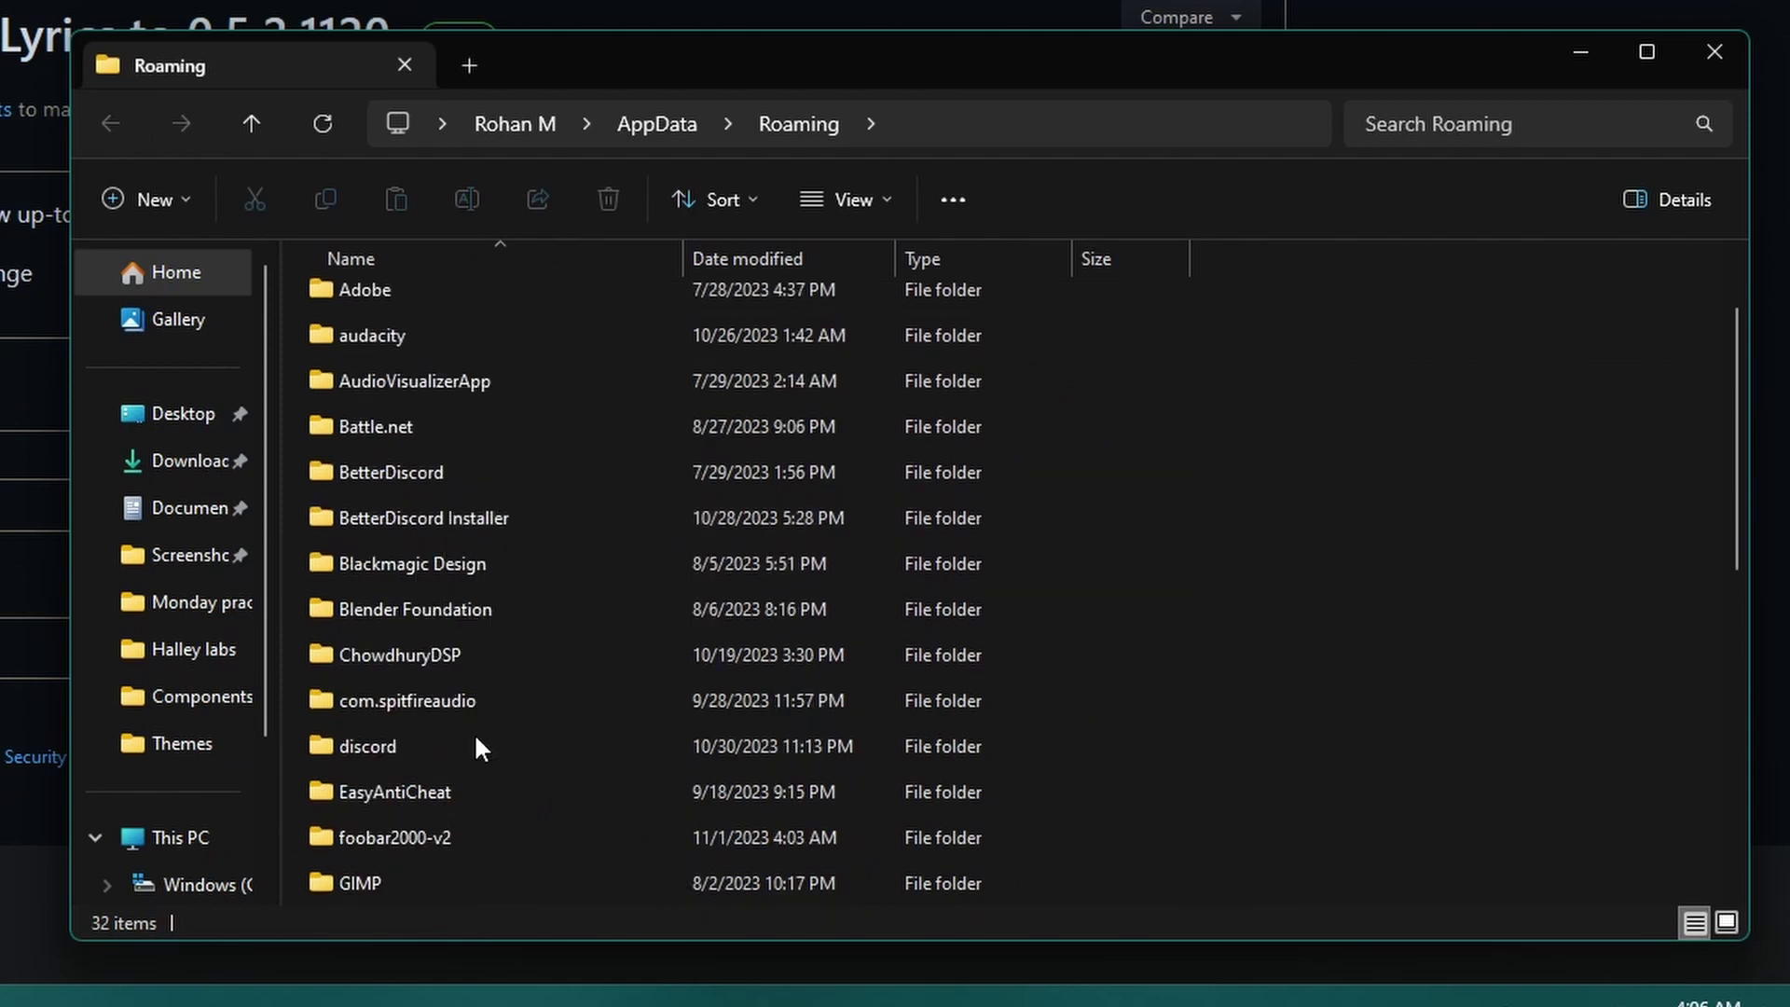
double_click(472, 836)
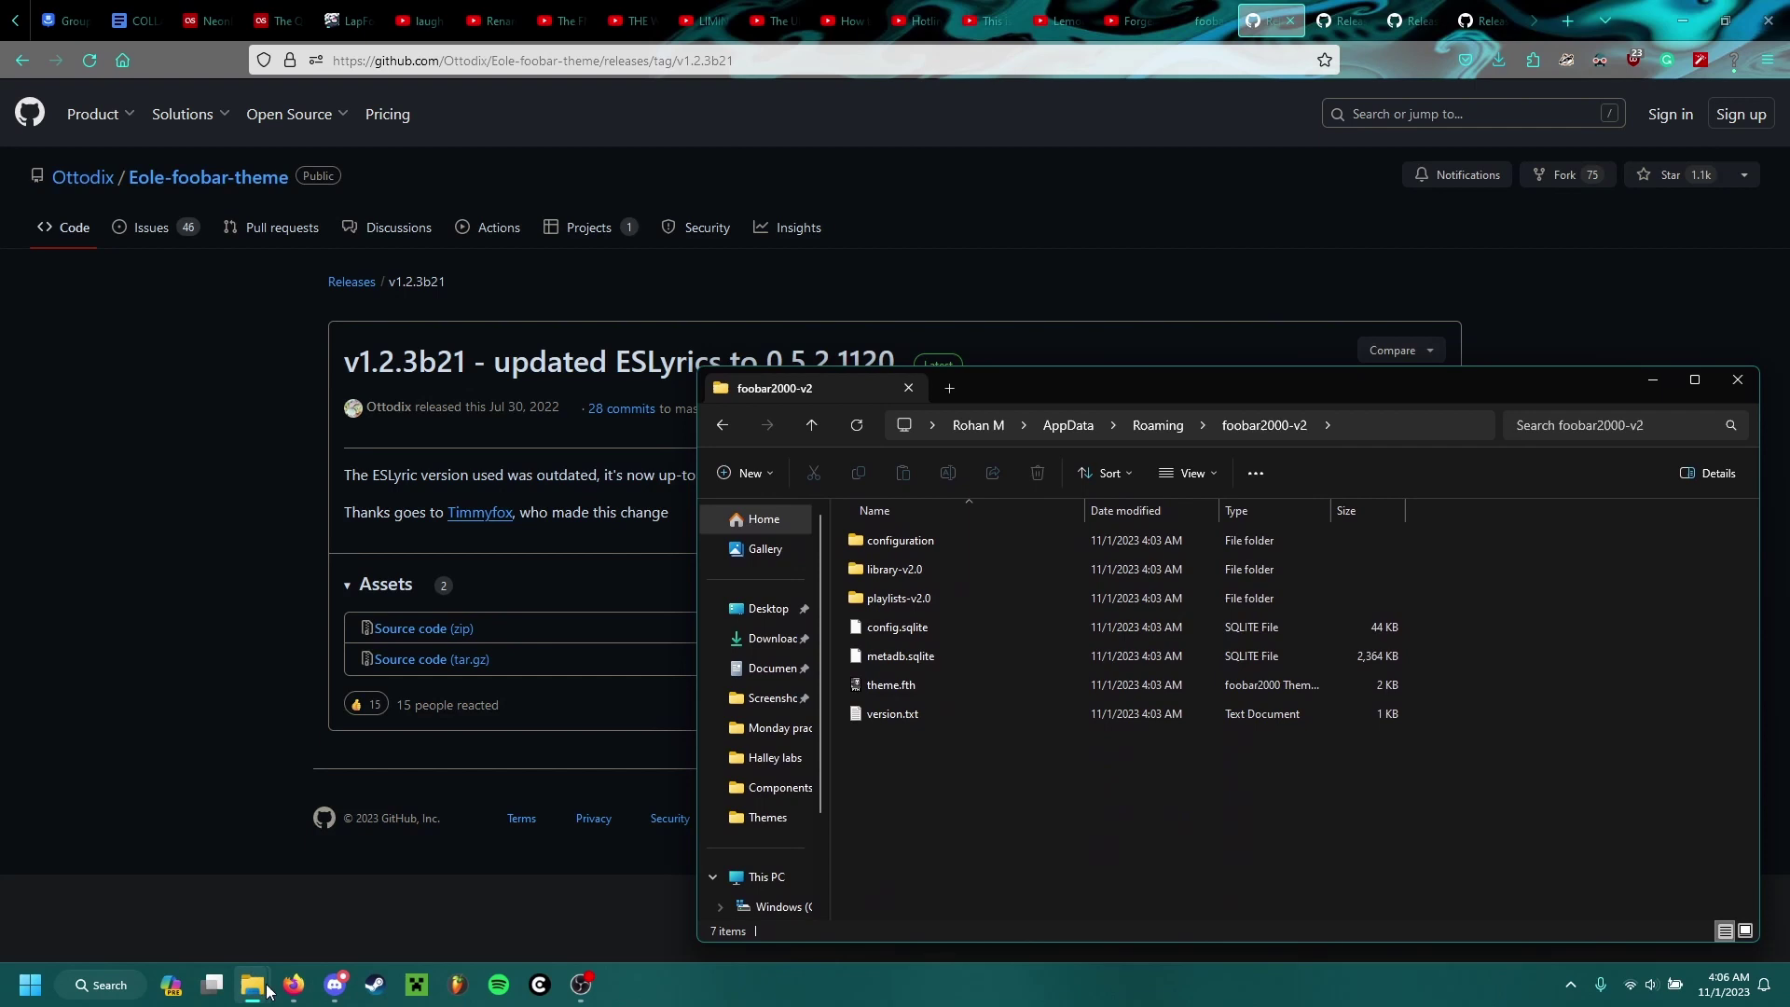
Copy the whole contents of the Eole-foobar-theme-1.2.3b21 folder into the foobar2000-v2 folder in AppData\Roaming
mouse_move(251, 985)
left_click(166, 927)
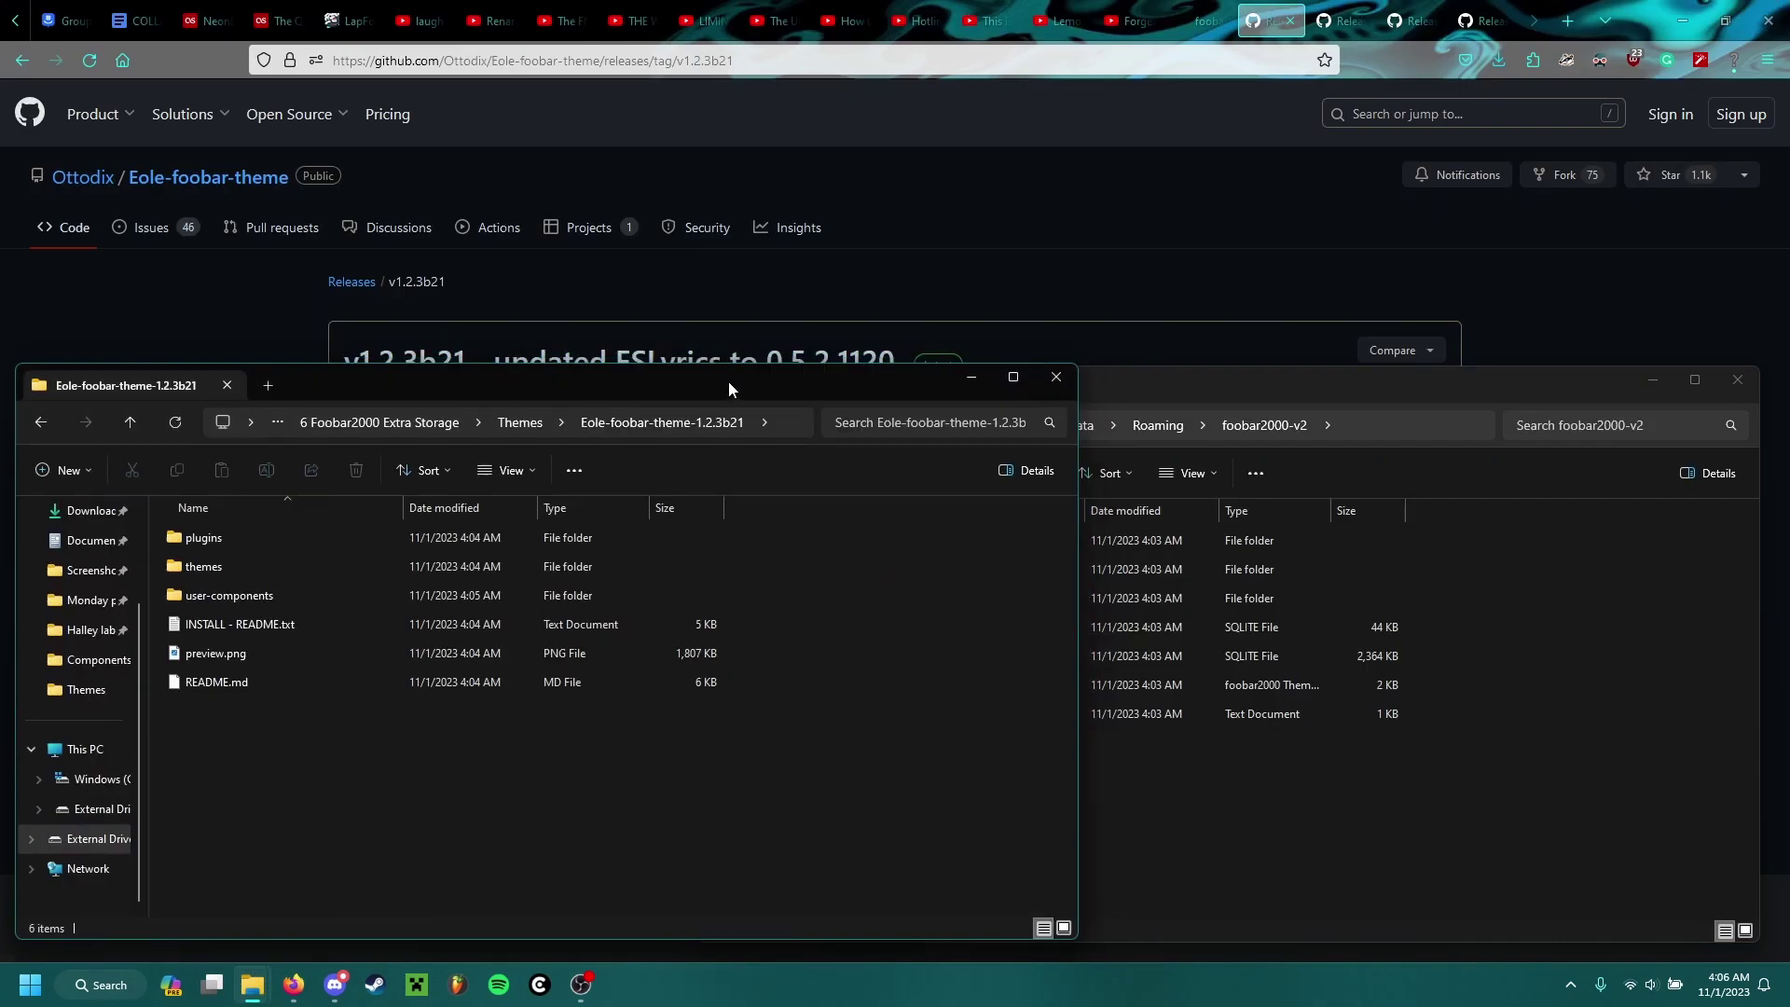
left_click_drag(683, 777, 332, 526)
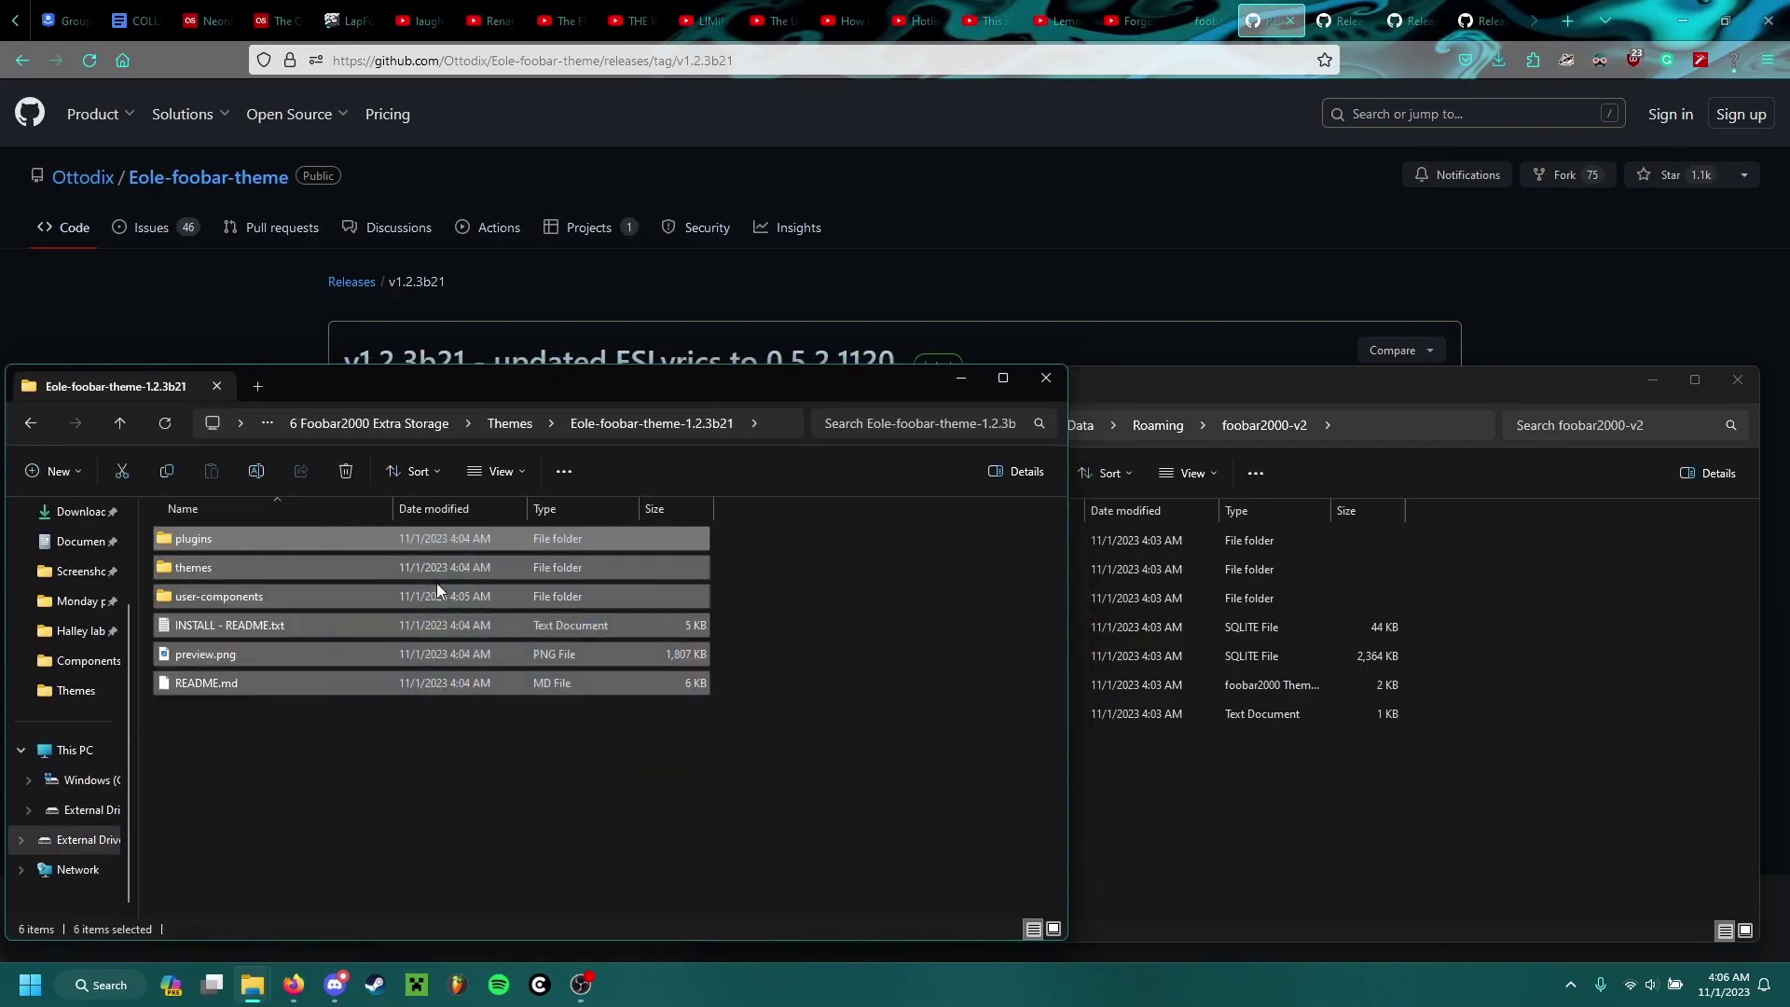
left_click(1145, 390)
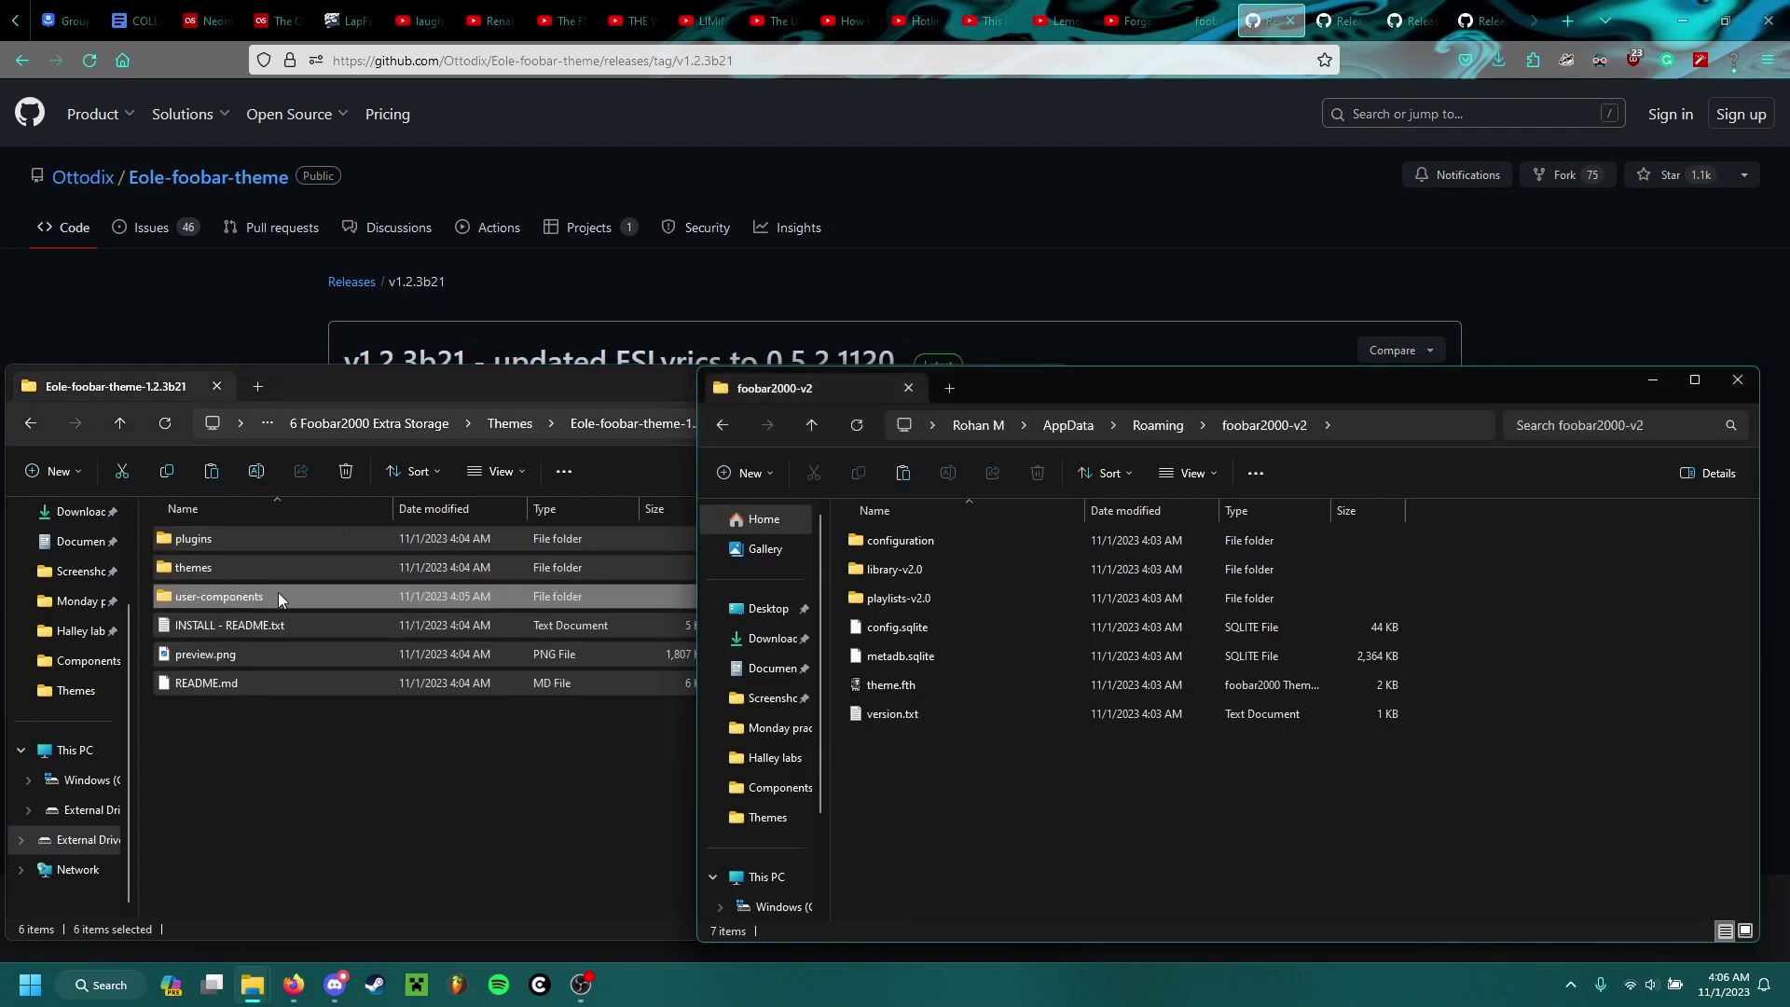
left_click(442, 774)
left_click_drag(442, 774, 606, 511)
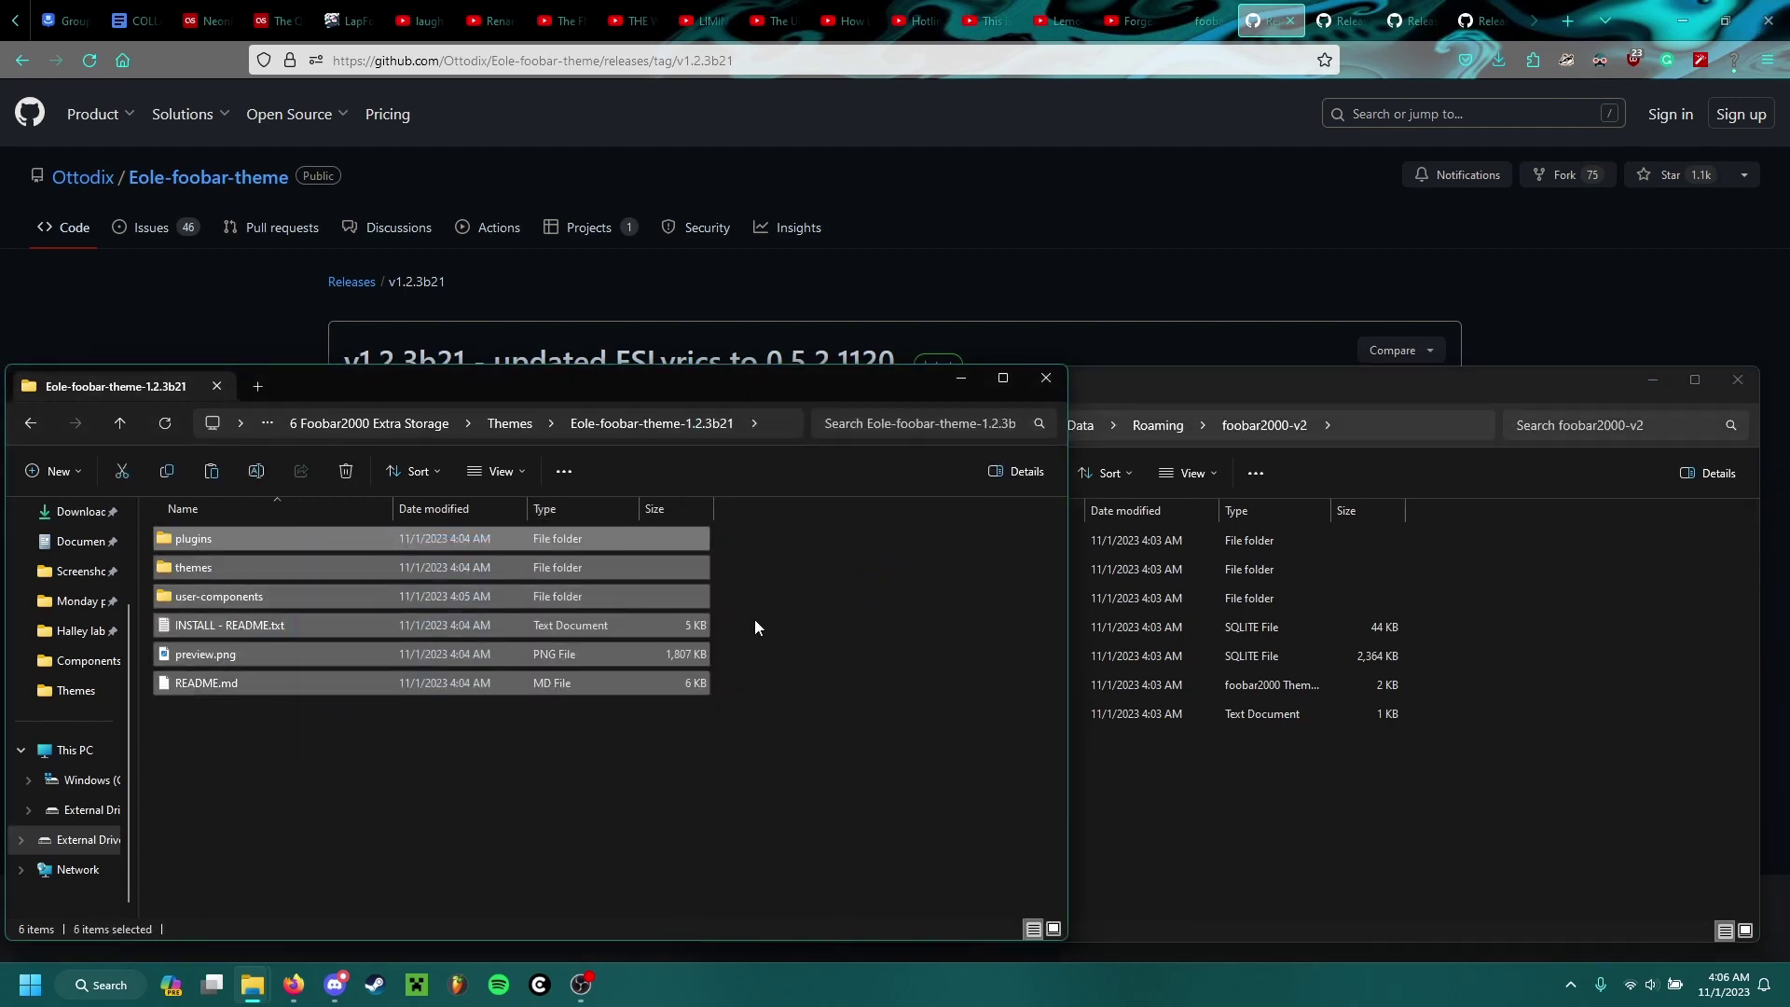
left_click(1137, 379)
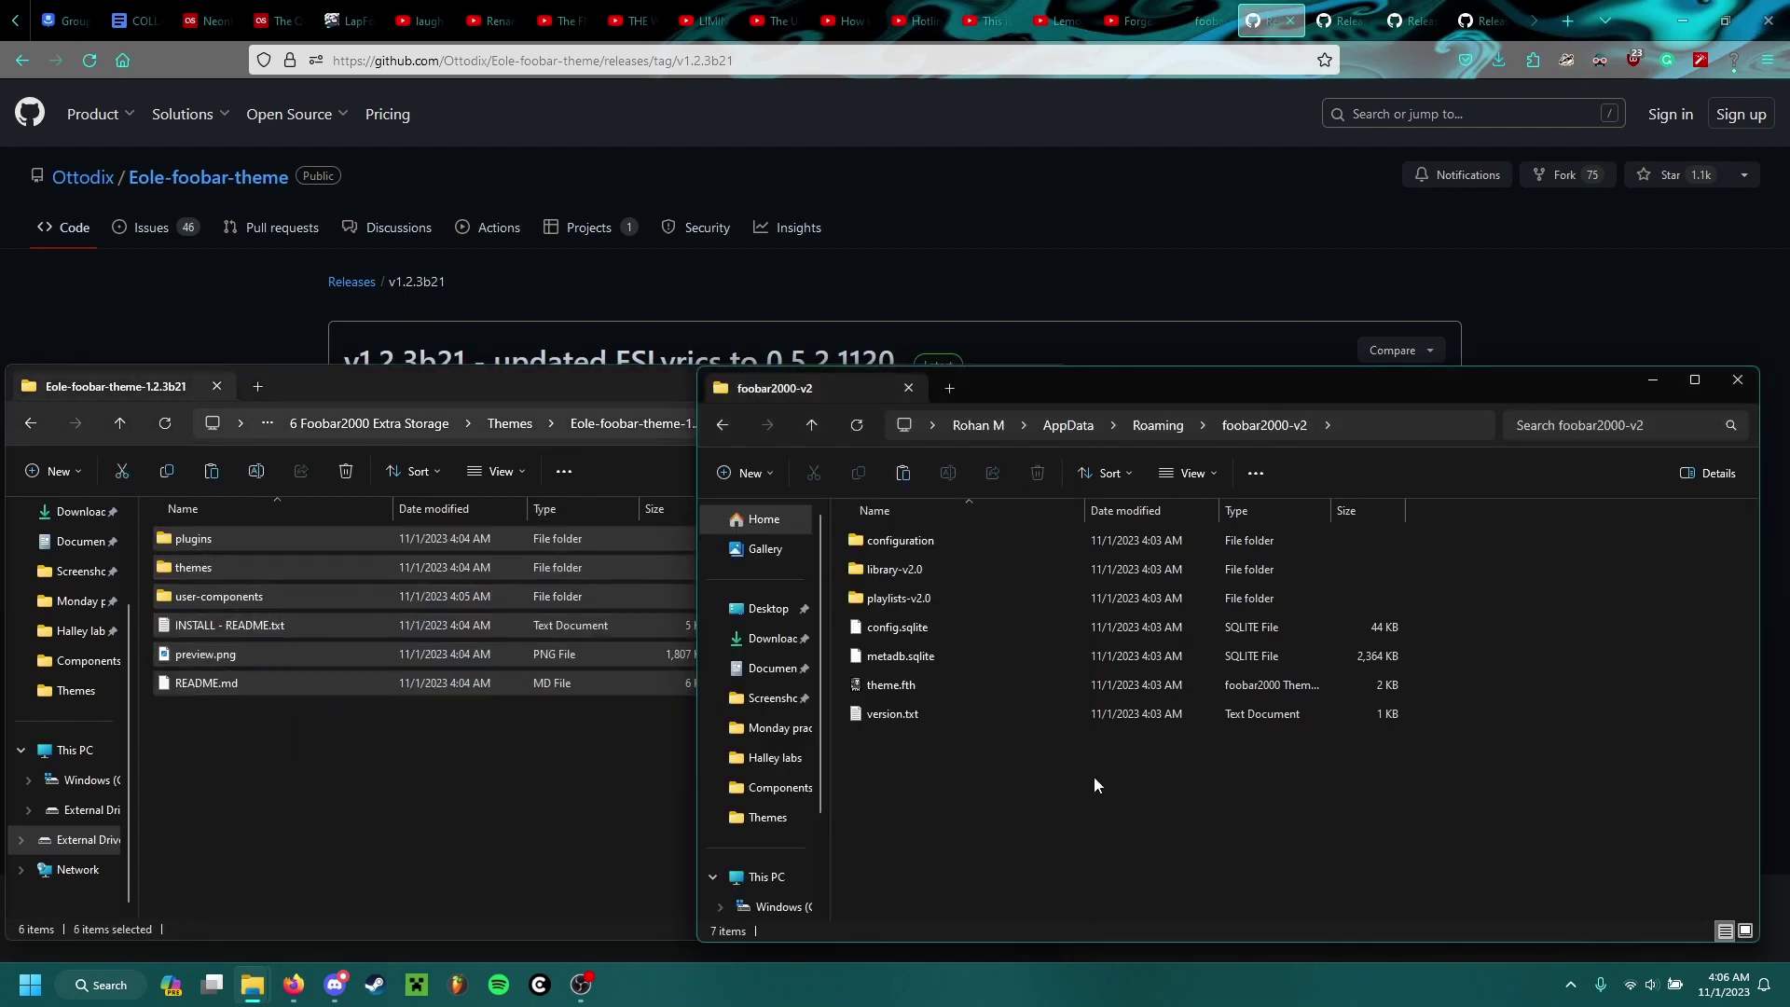
key("ctrl+v")
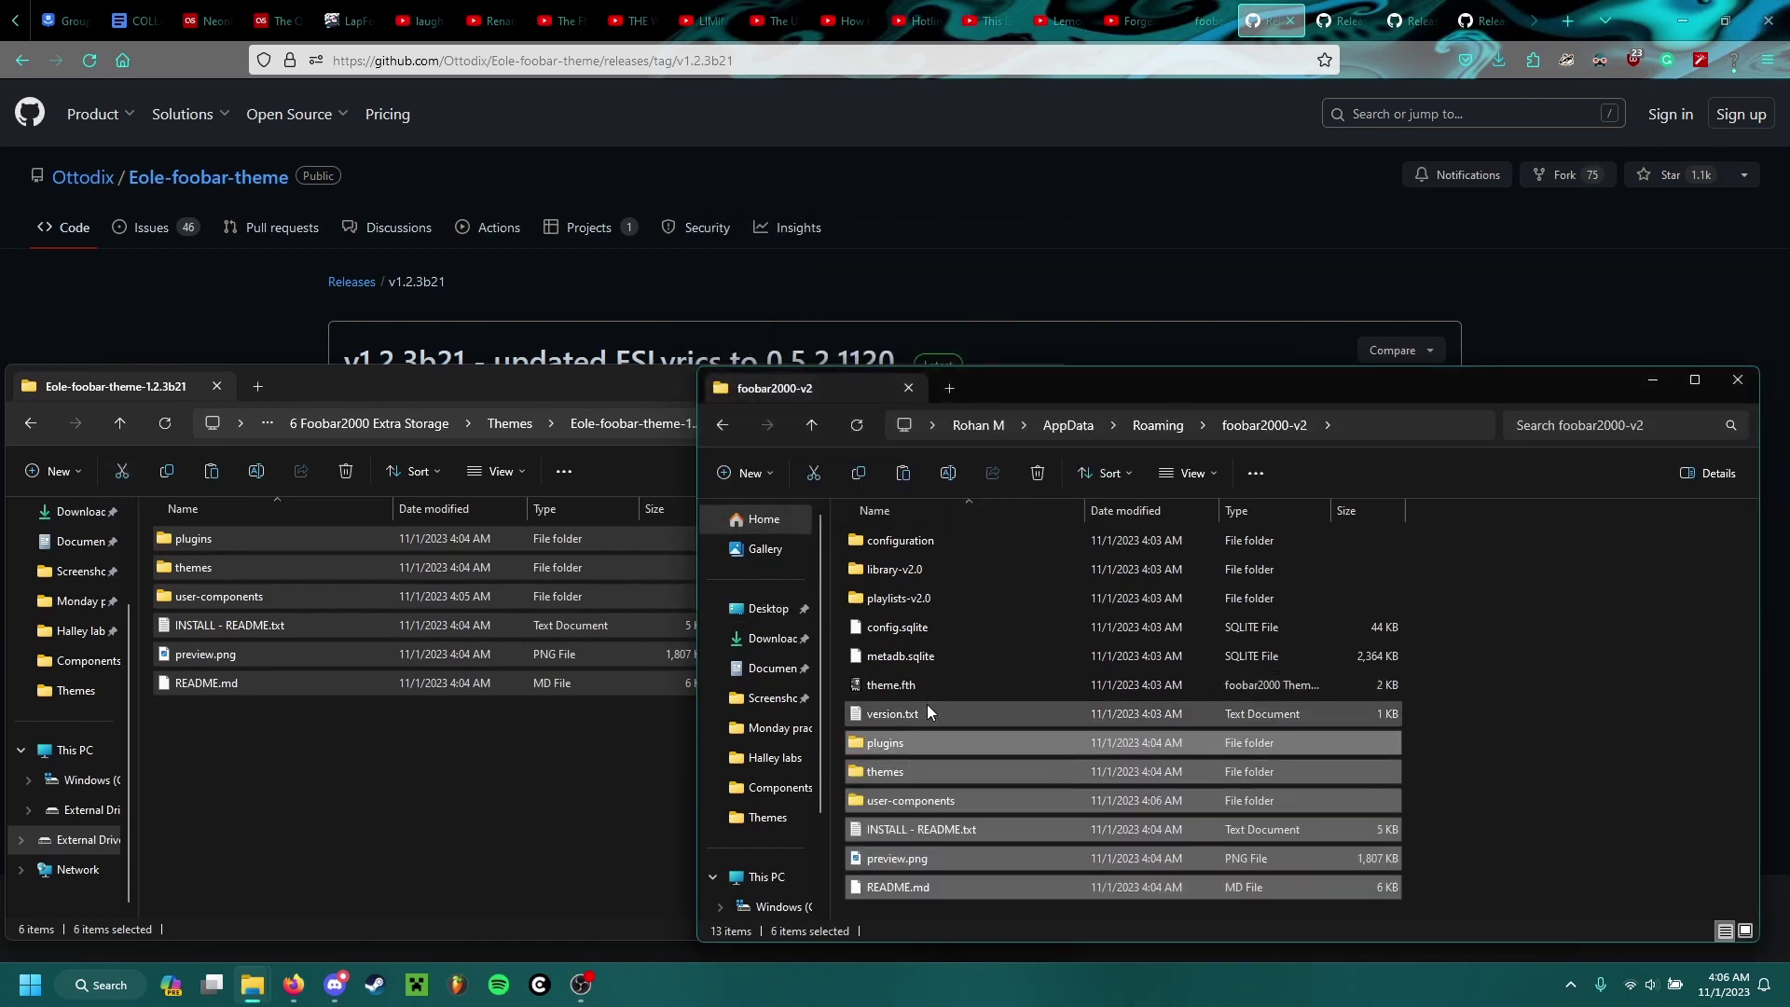
Launch foobar2000, choose Columns UI as the user interface module and accept the default quick setup
left_click(1011, 249)
left_click(100, 985)
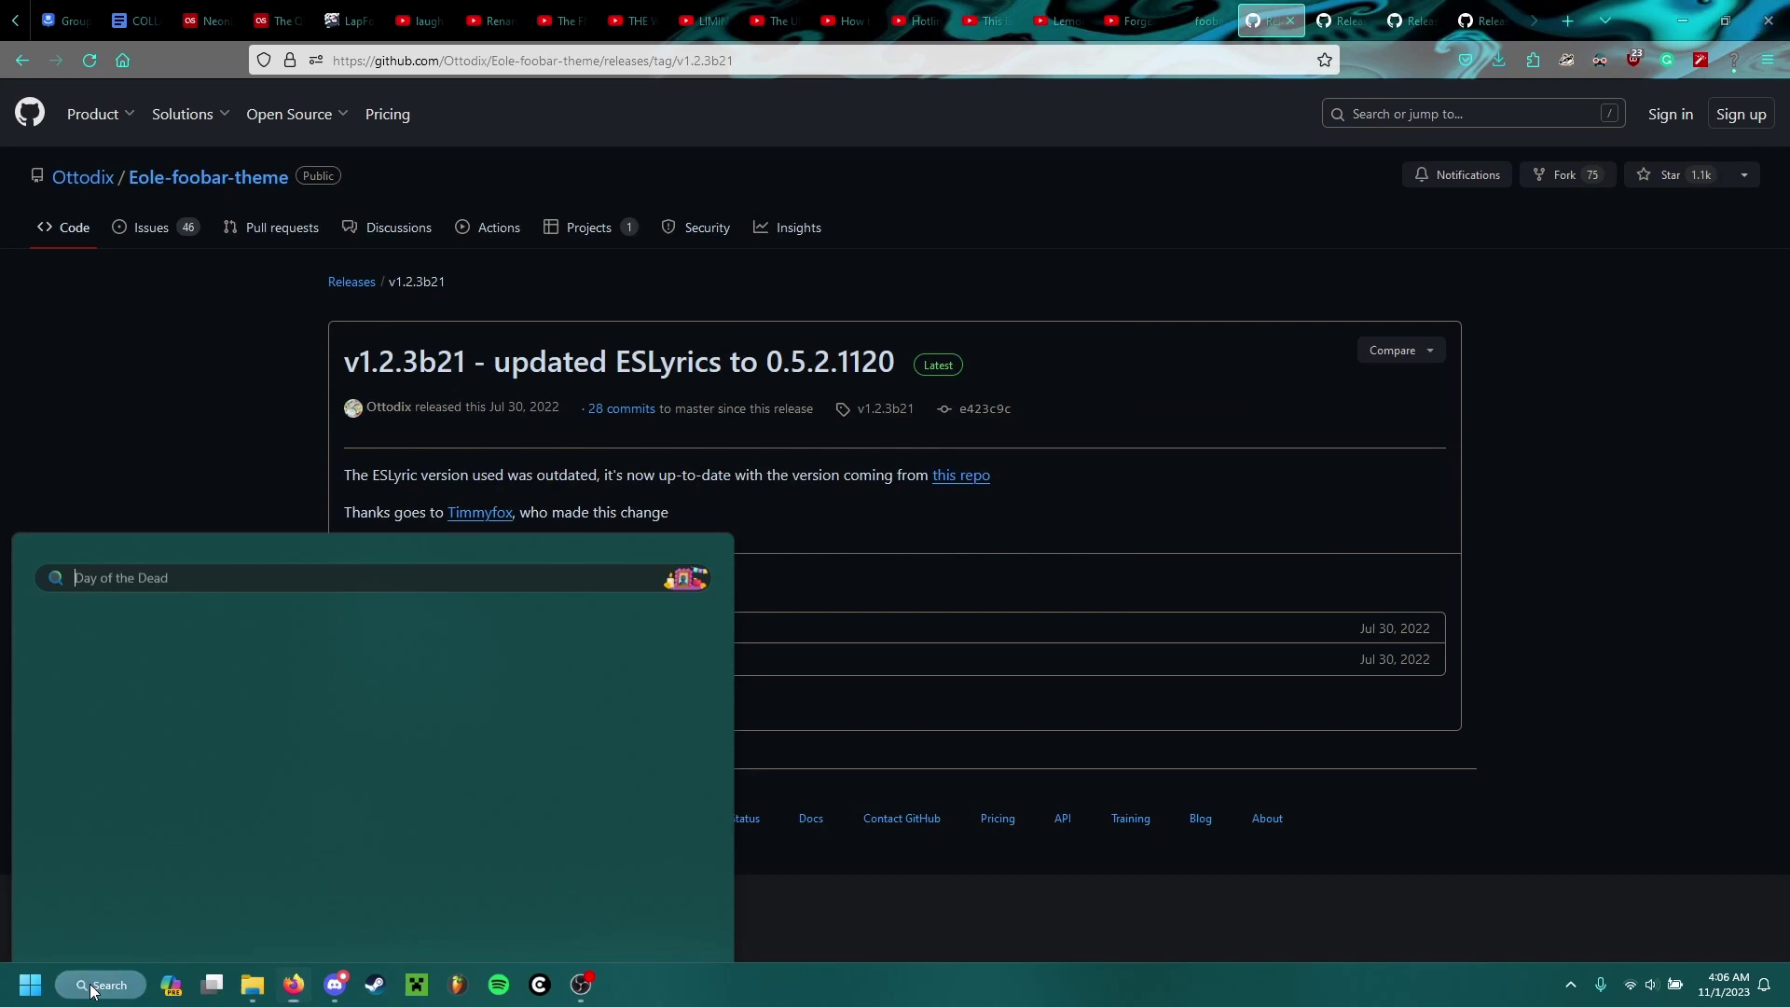
type("foo")
left_click(247, 466)
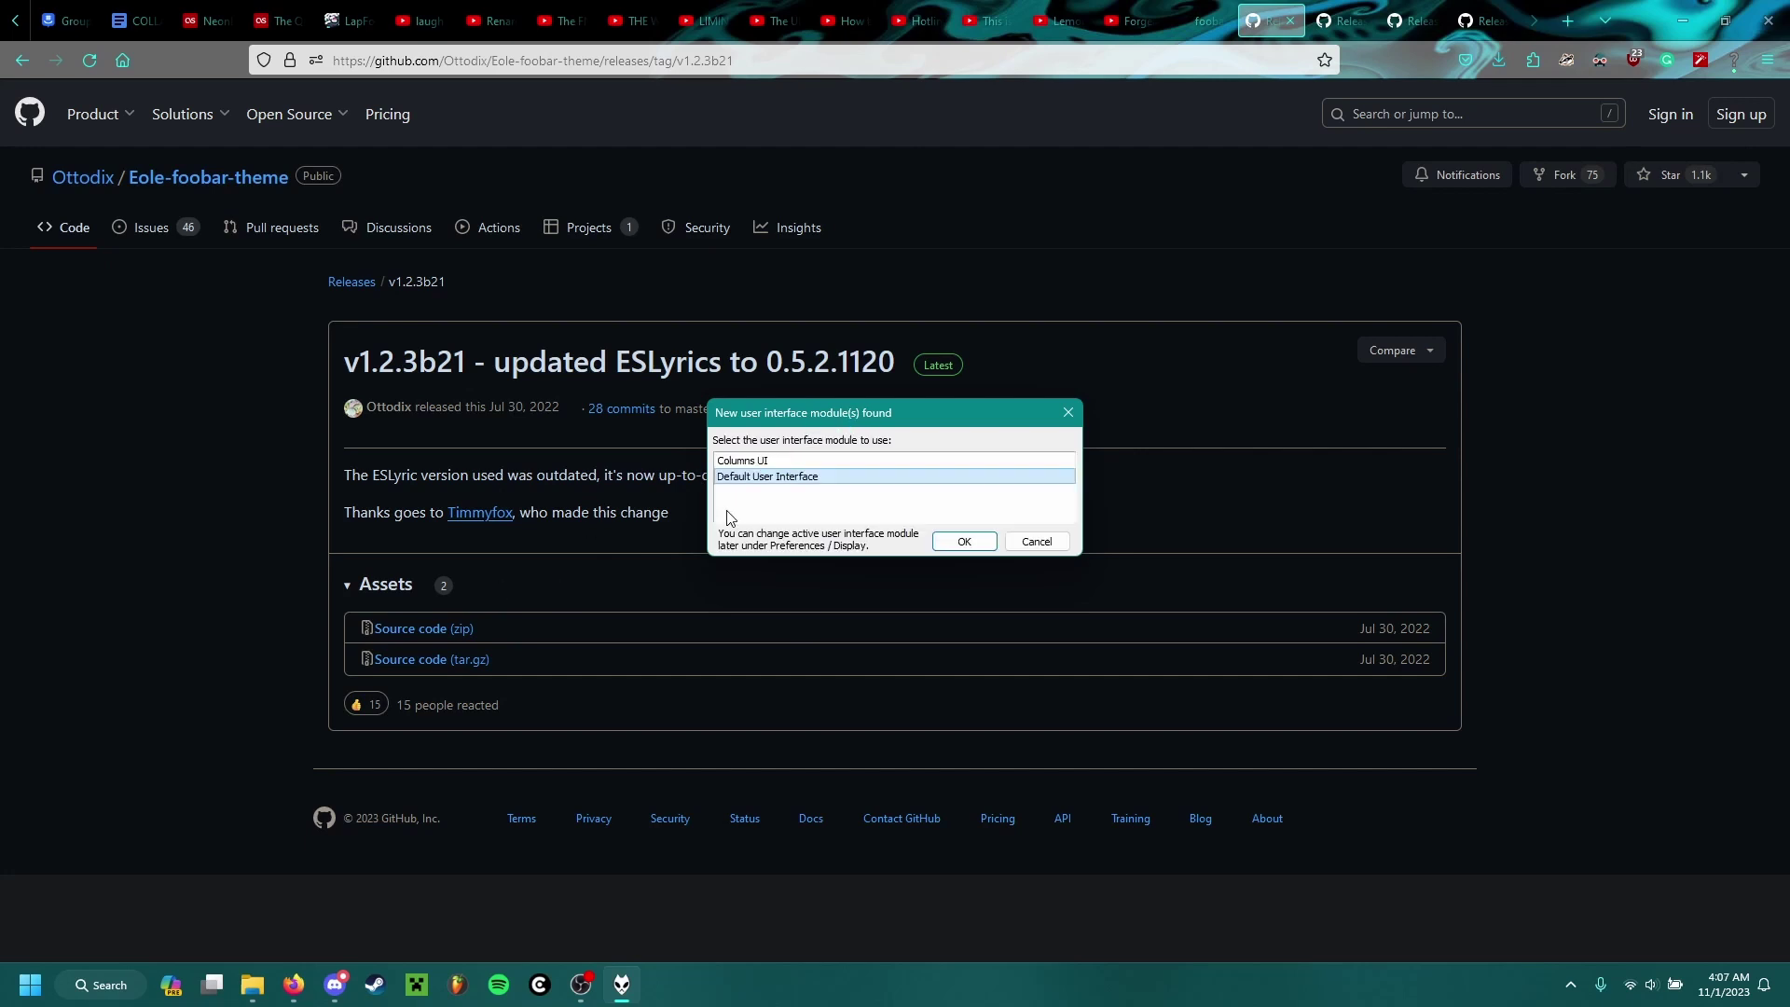
left_click(842, 462)
left_click(964, 542)
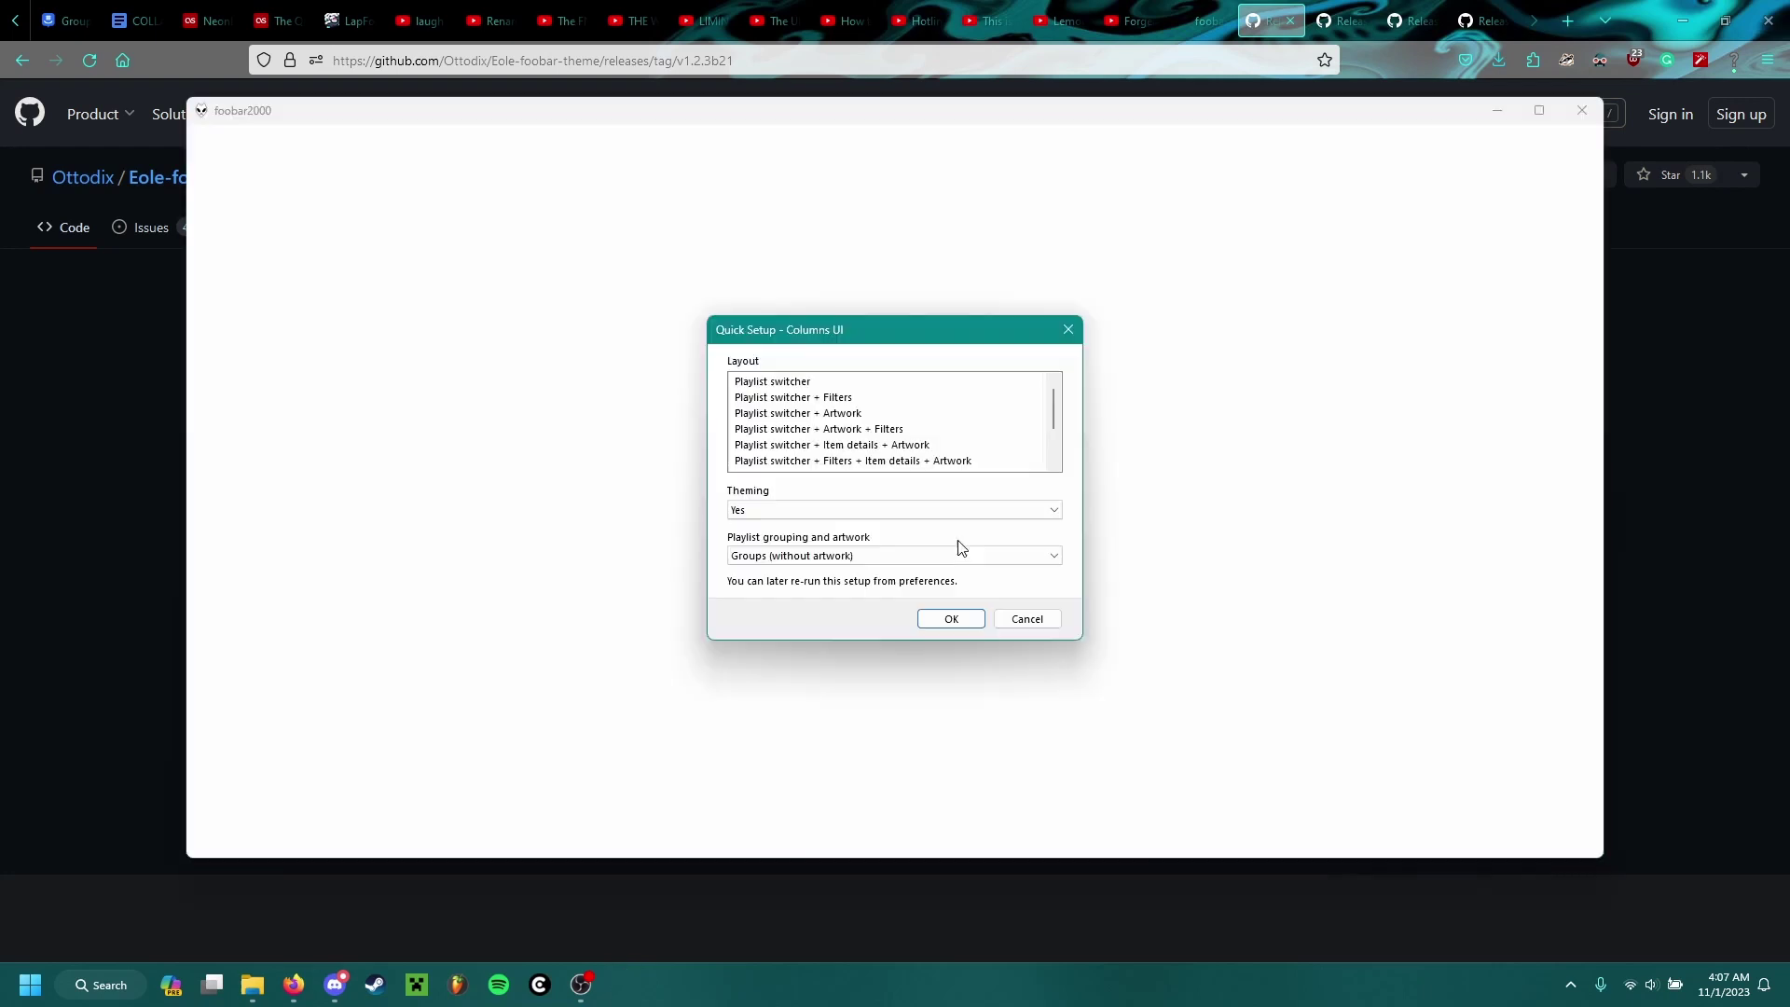
left_click(964, 620)
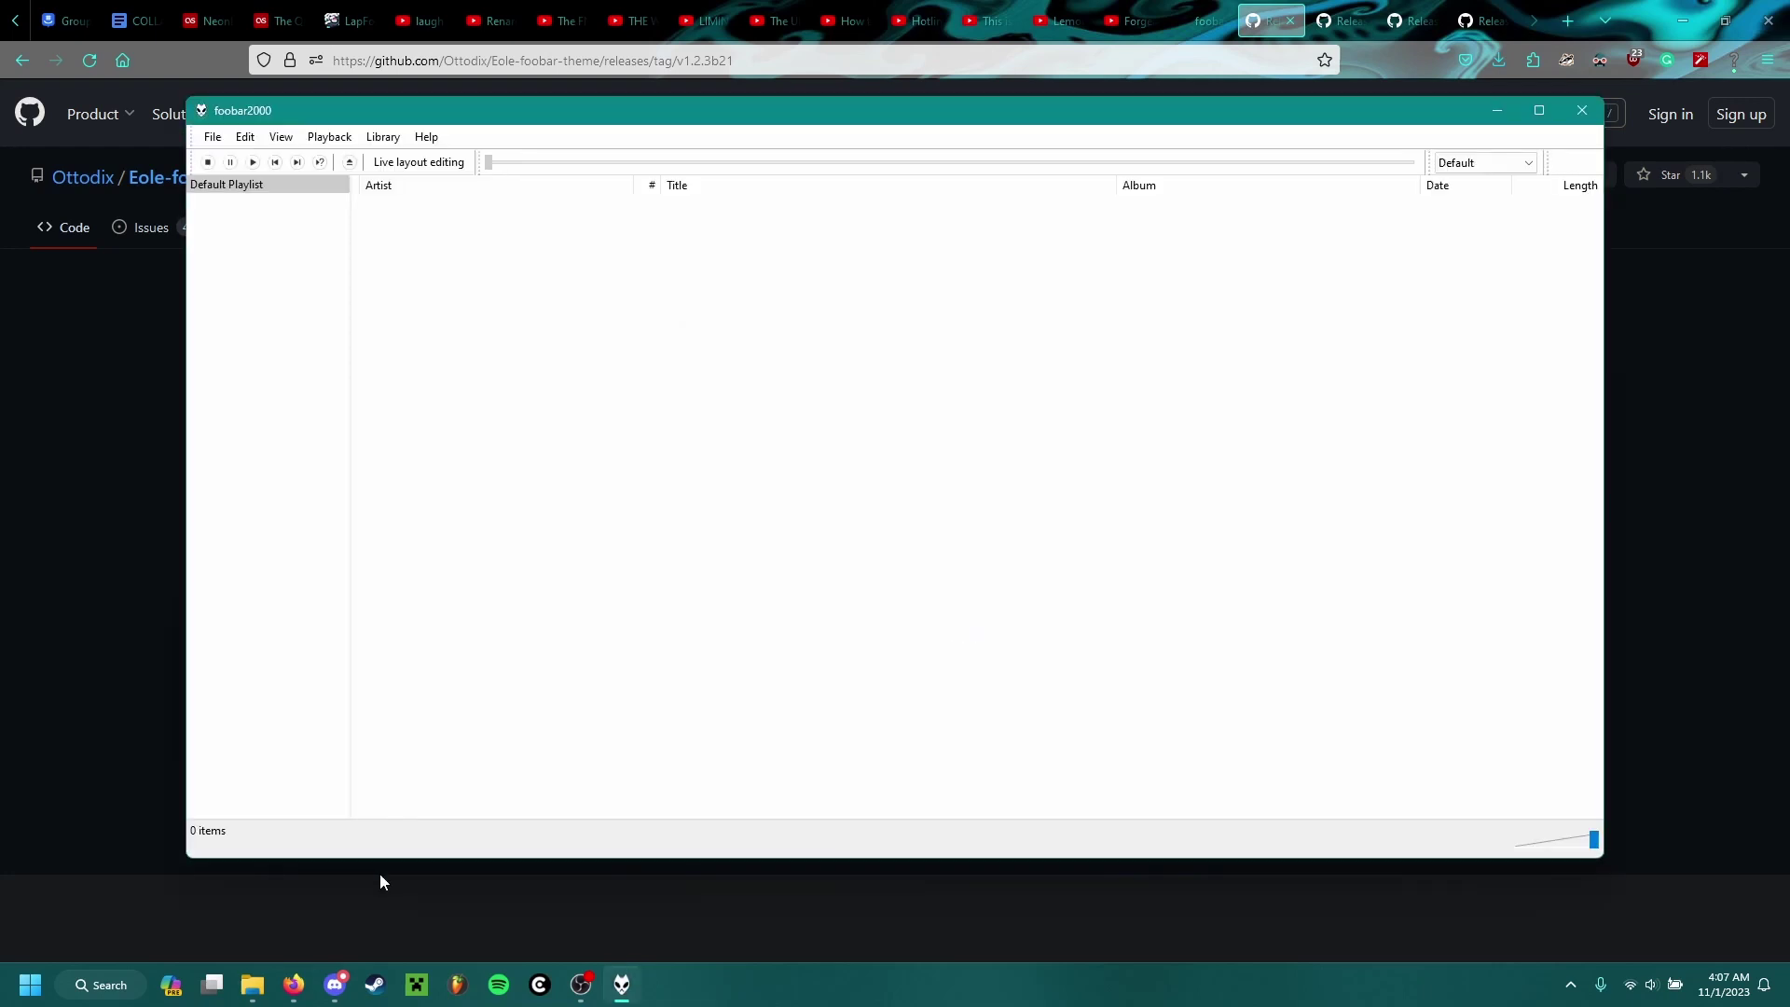
Open the foobar2000 preferences and go to the Columns UI page under Display
right_click(621, 1001)
key("Escape")
left_click(213, 137)
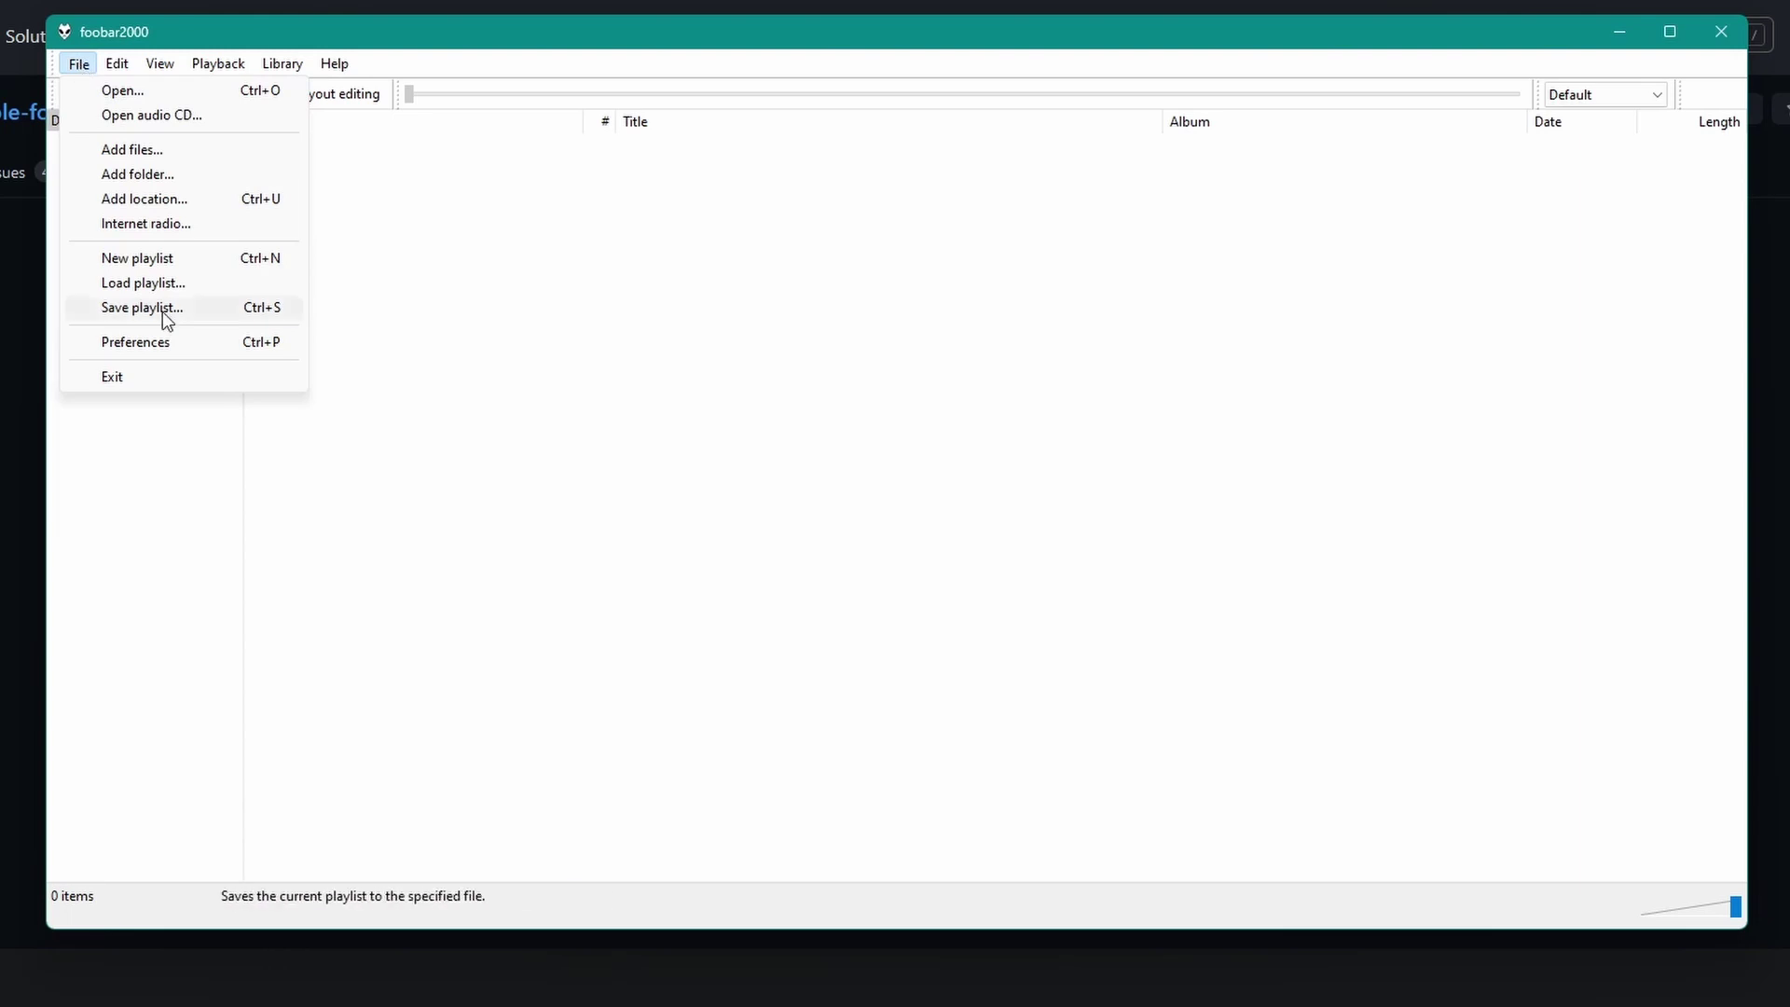
left_click(166, 342)
left_click(1274, 142)
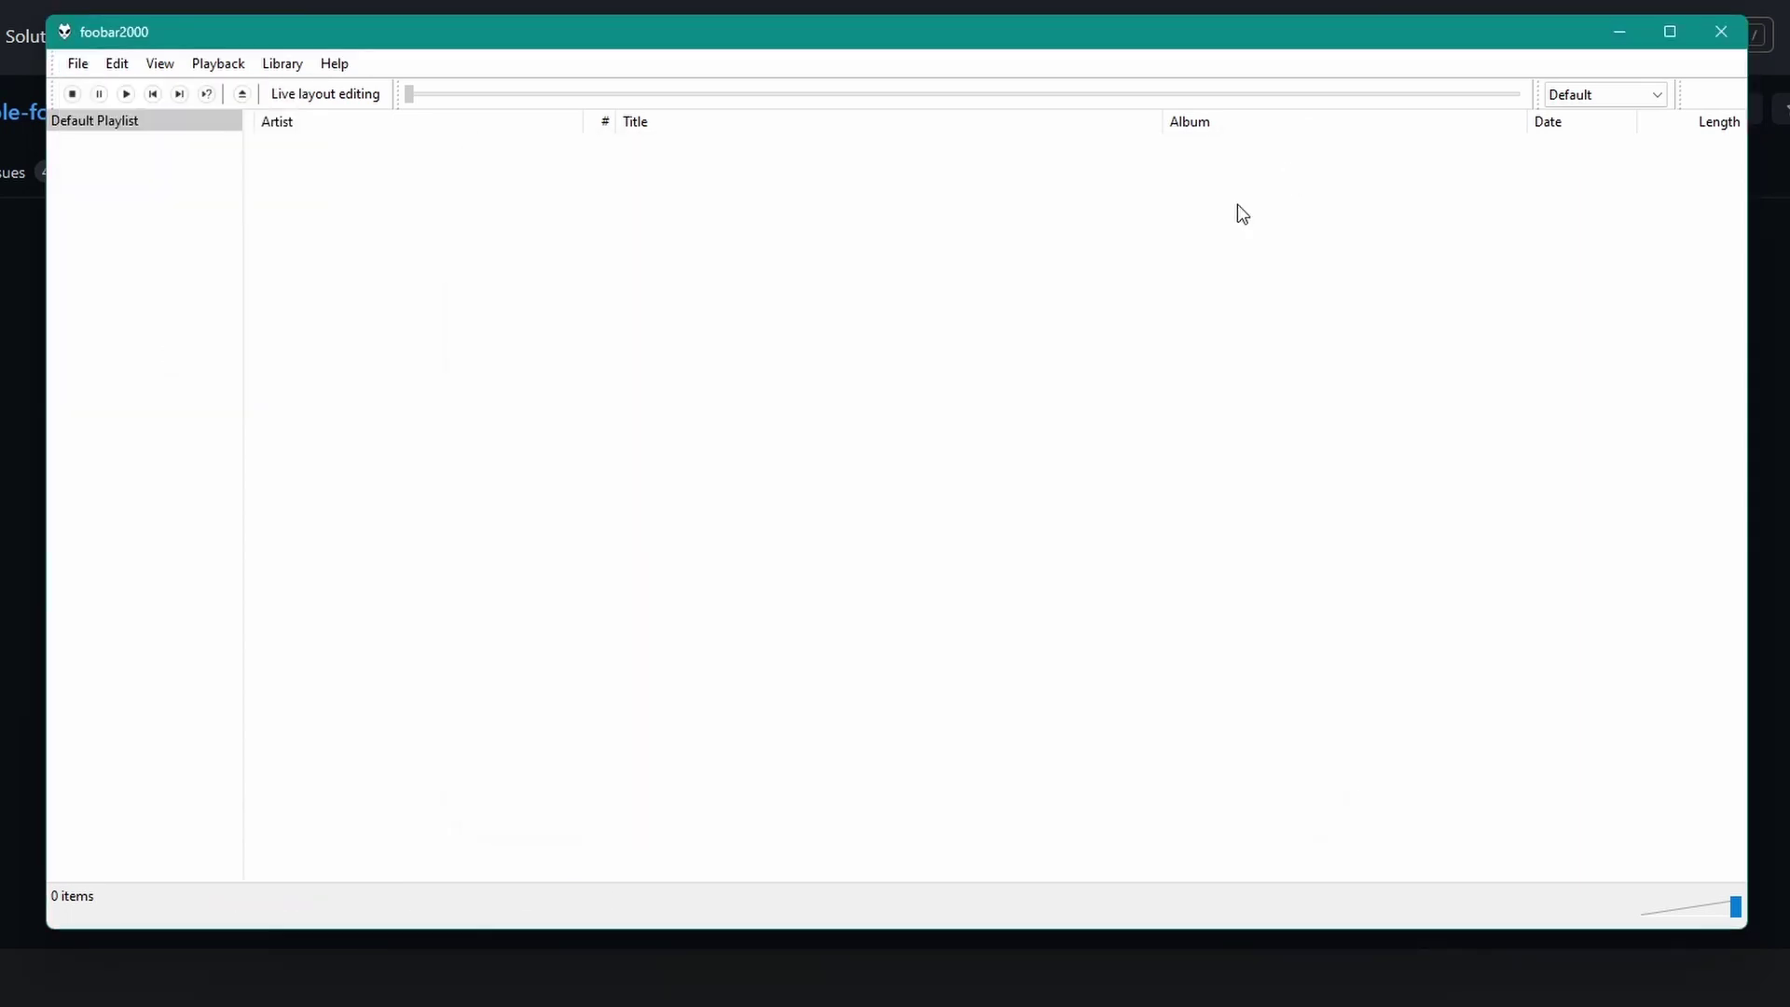
key("ctrl+p")
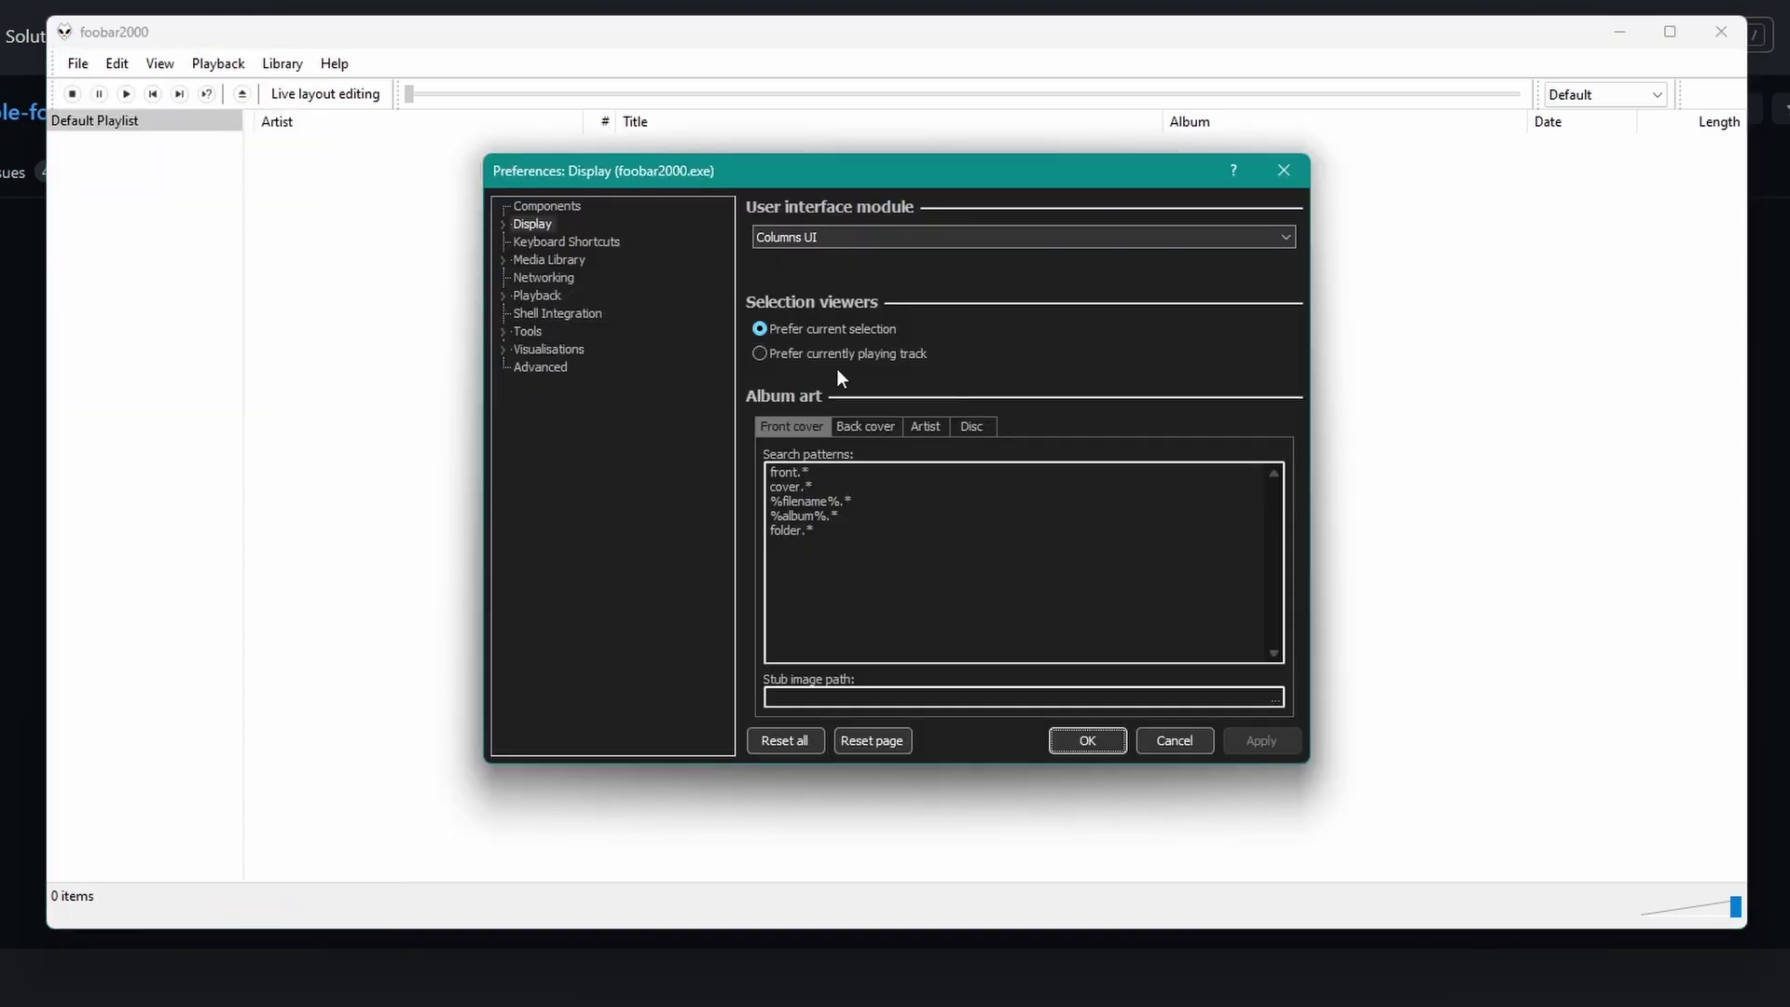
left_click(533, 209)
left_click(529, 224)
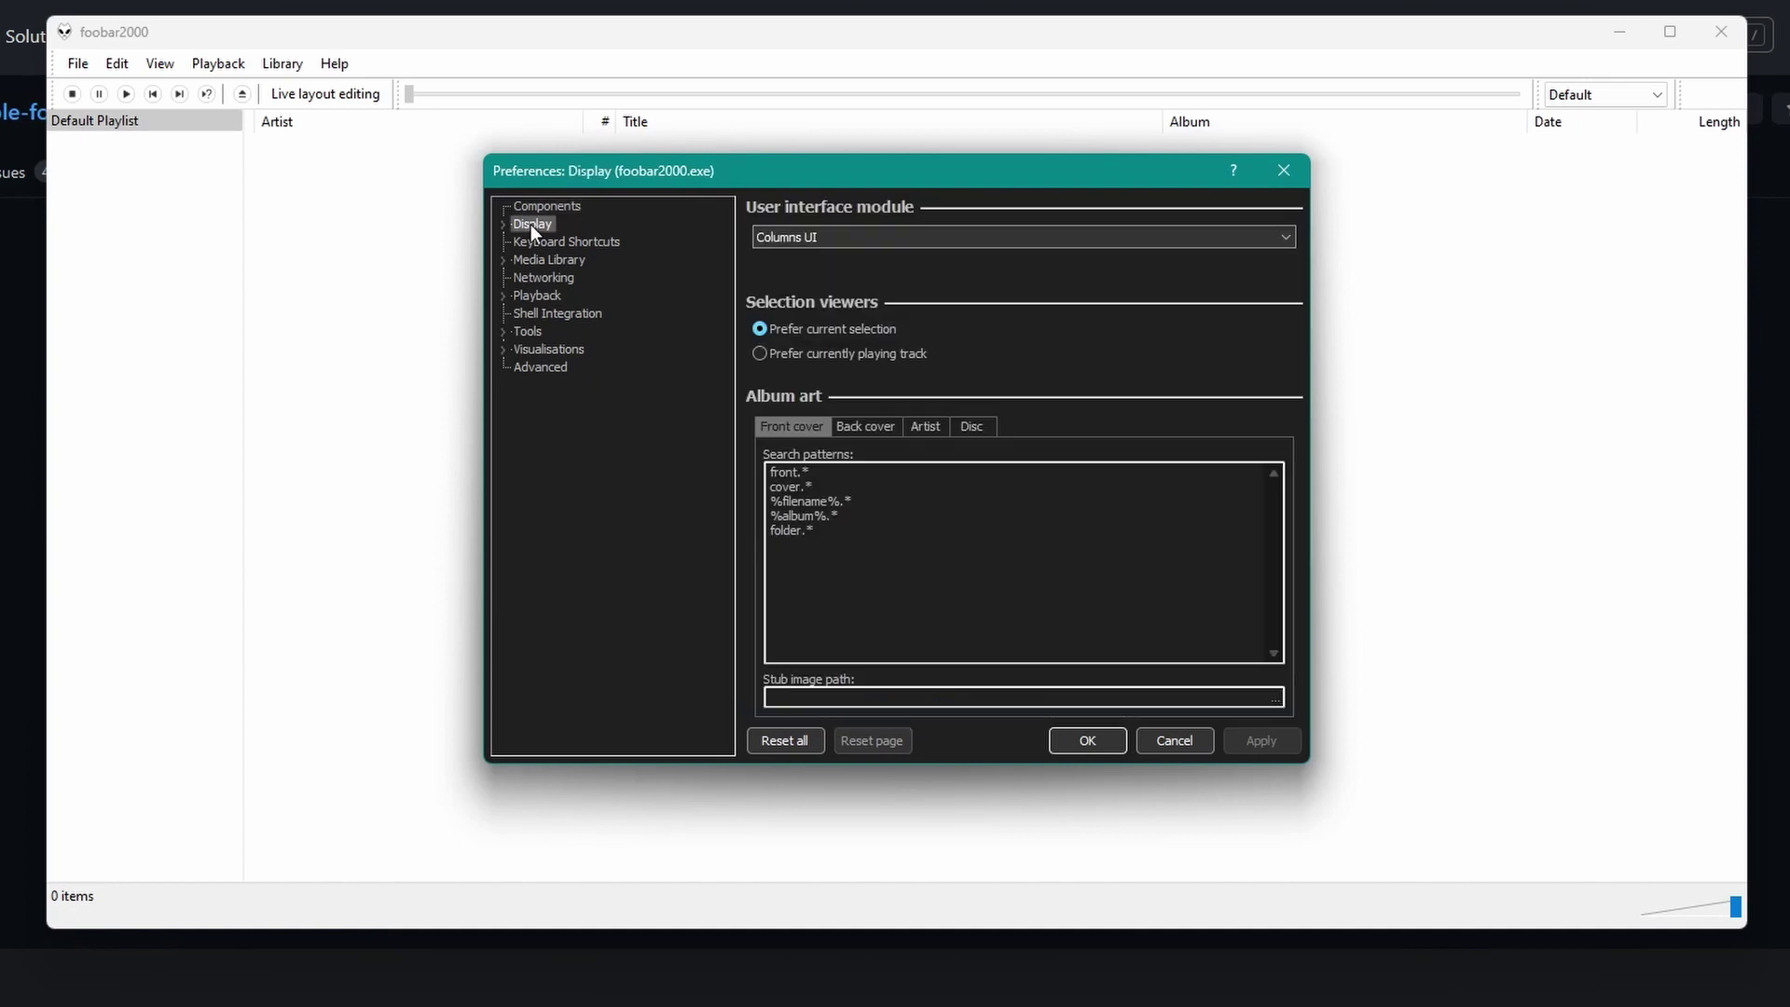
left_click(504, 225)
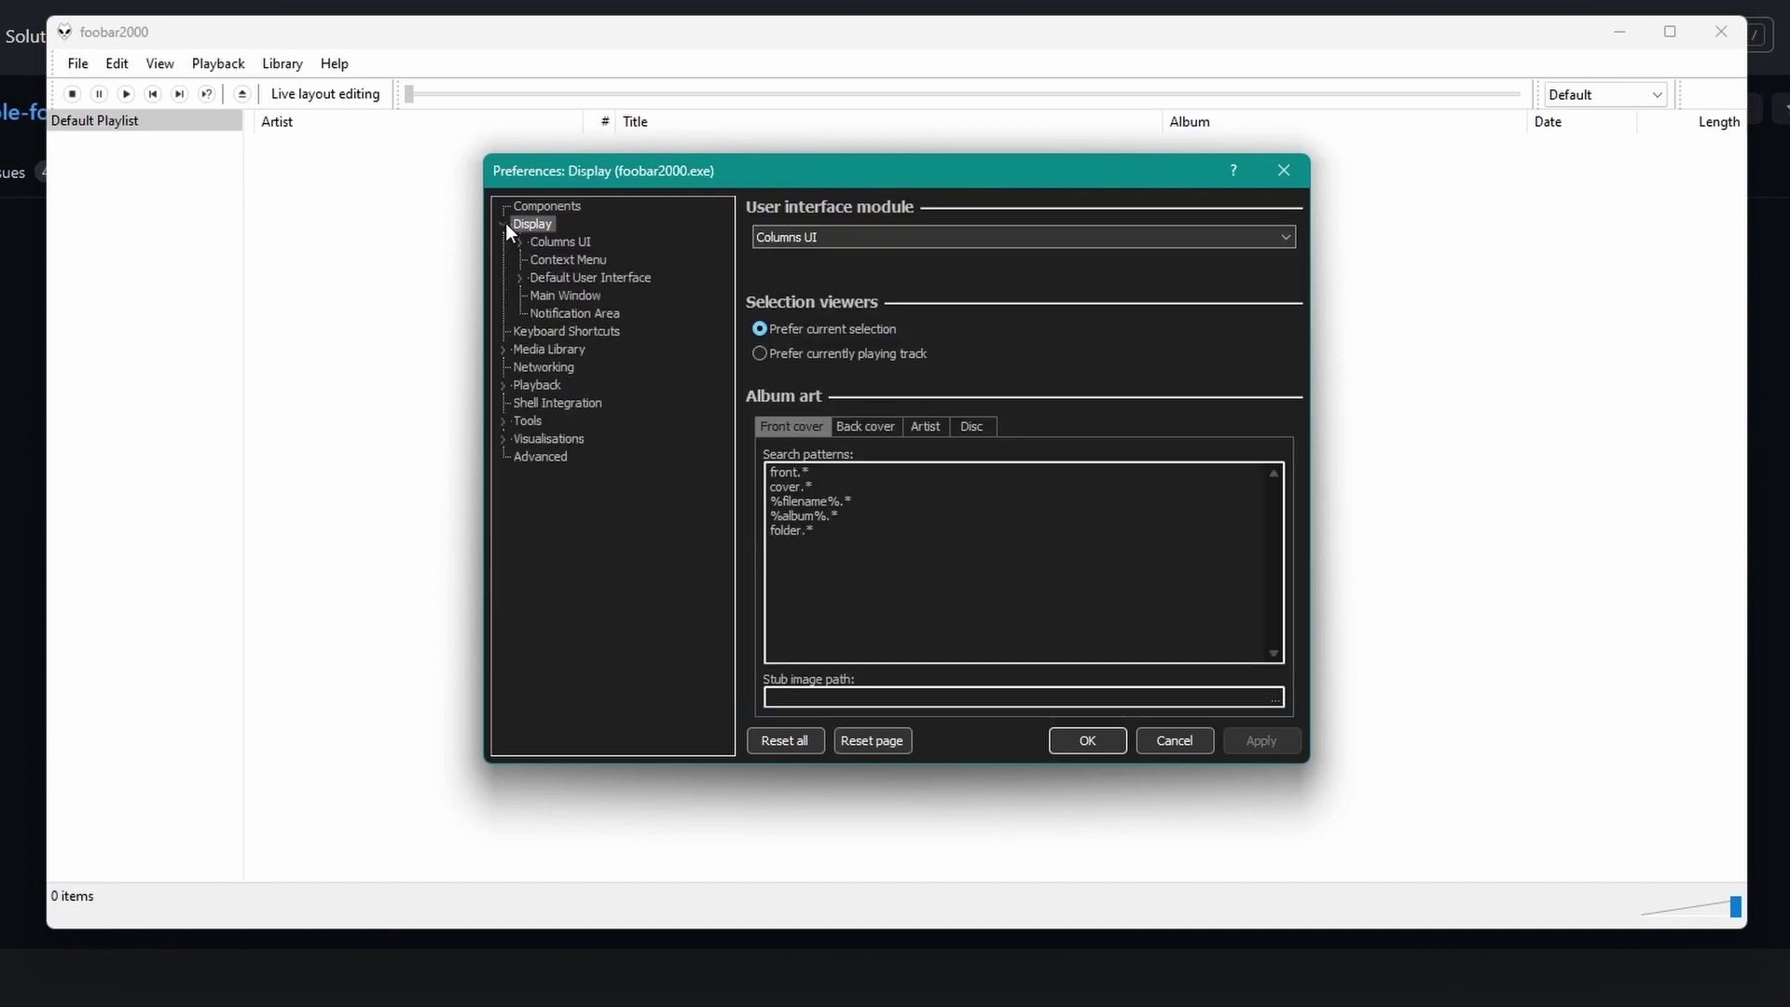
left_click(549, 242)
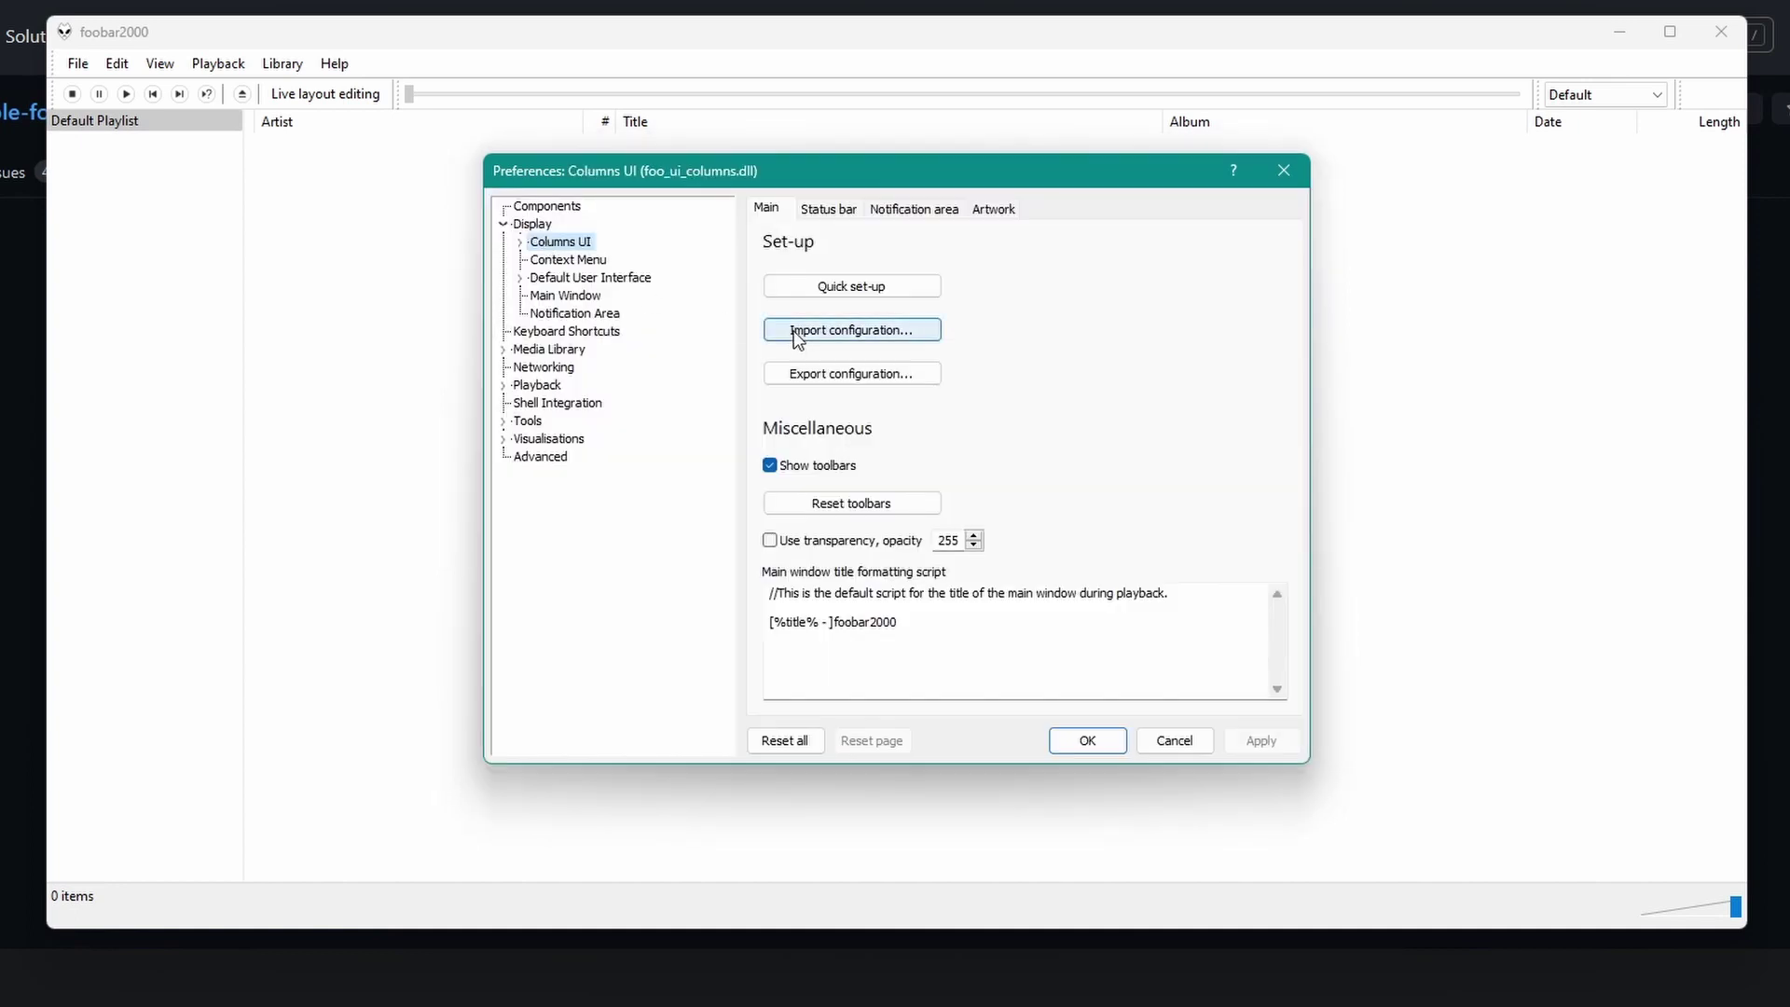
Import the columnsUI_eole.fcl configuration from the themes\eole folder and validate the theme's default cover and memory settings
left_click(851, 331)
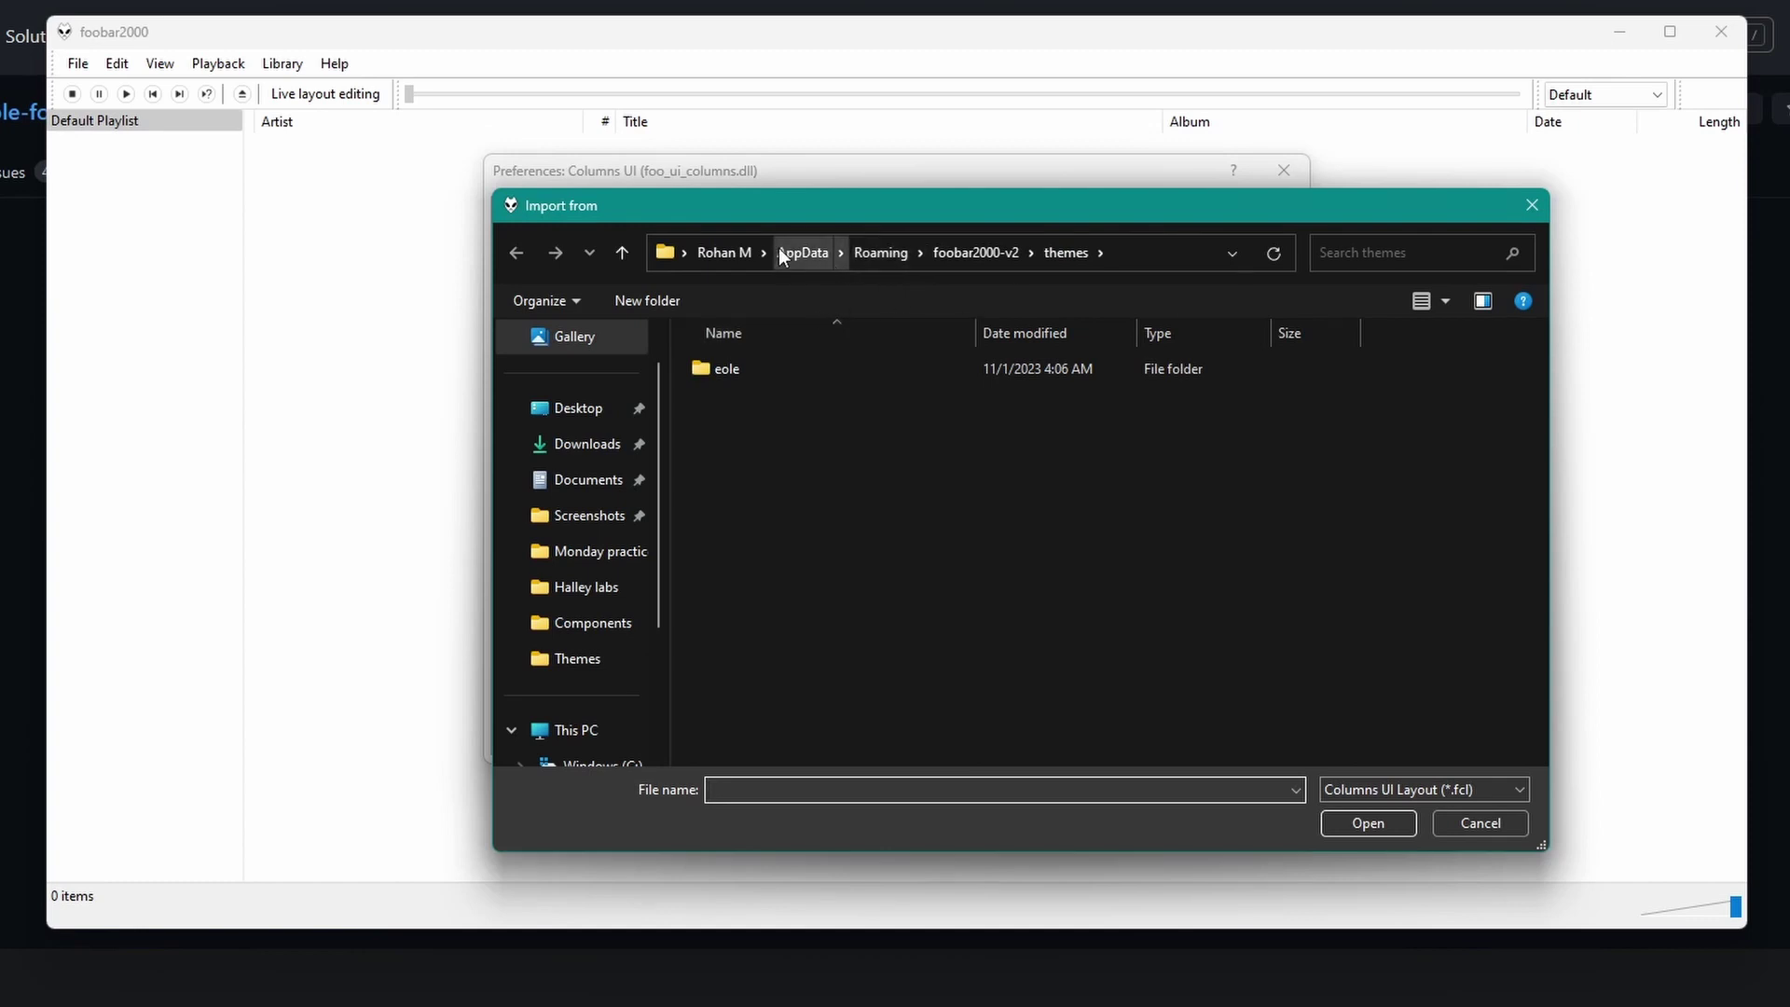
left_click(1145, 254)
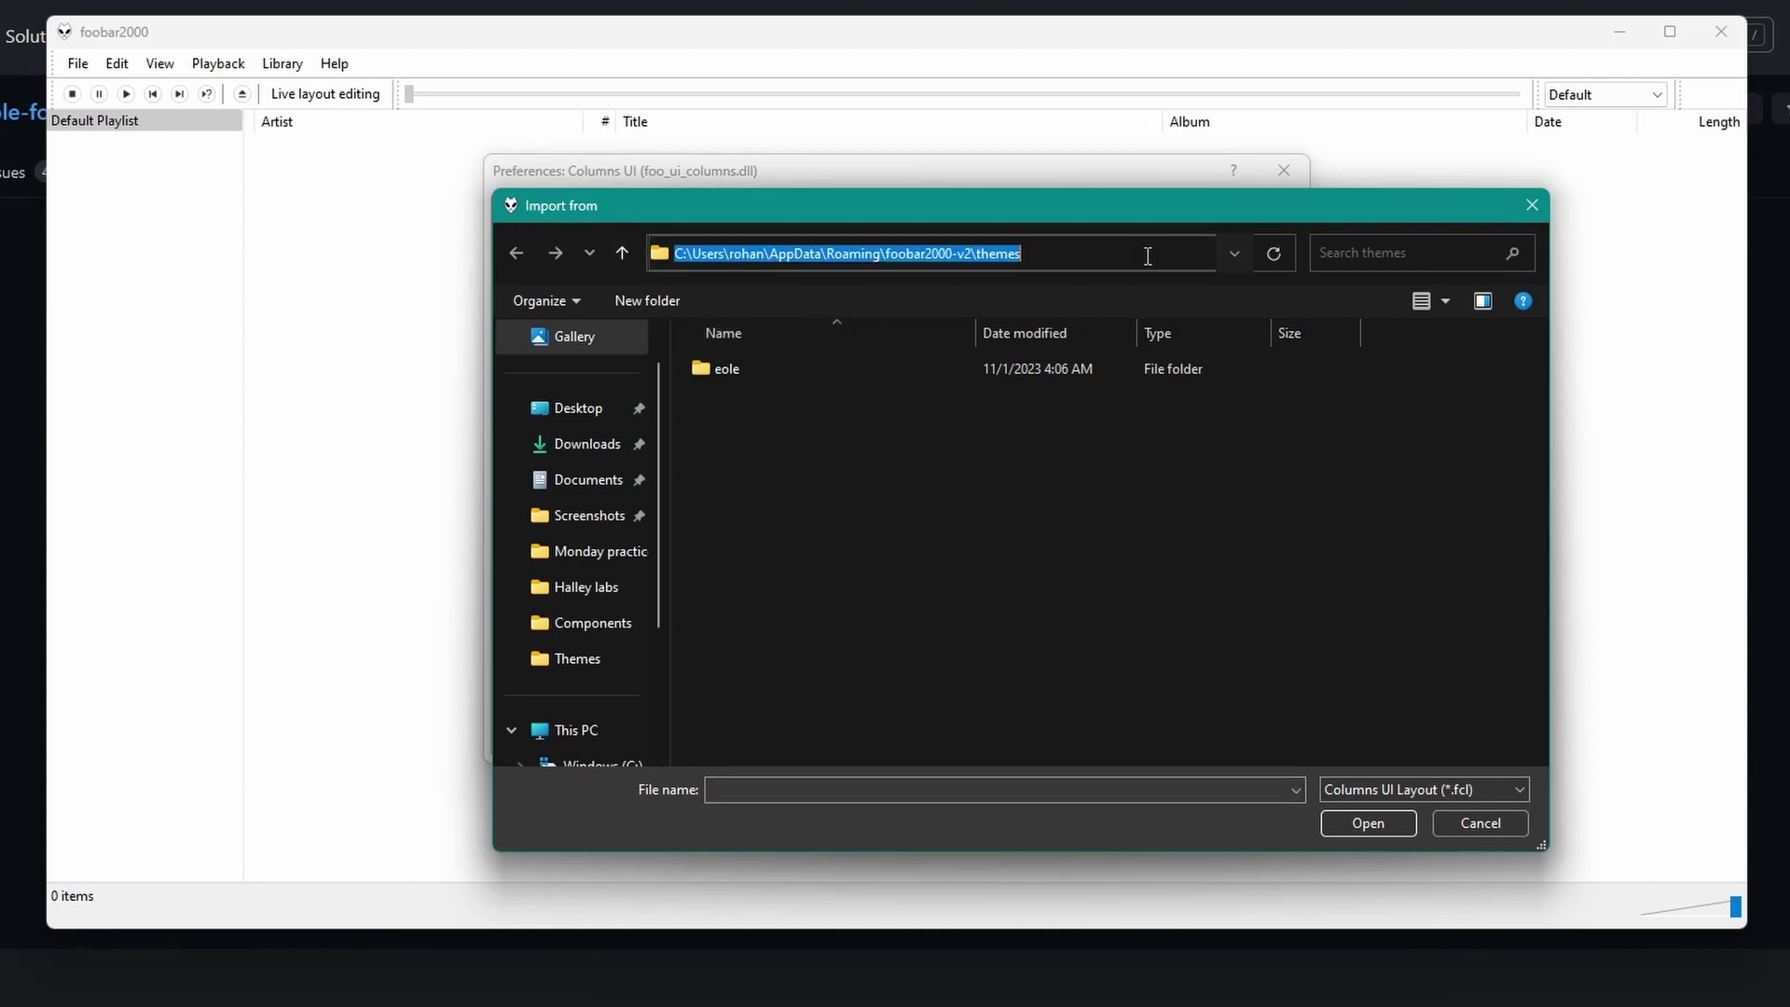
double_click(809, 373)
left_click(780, 474)
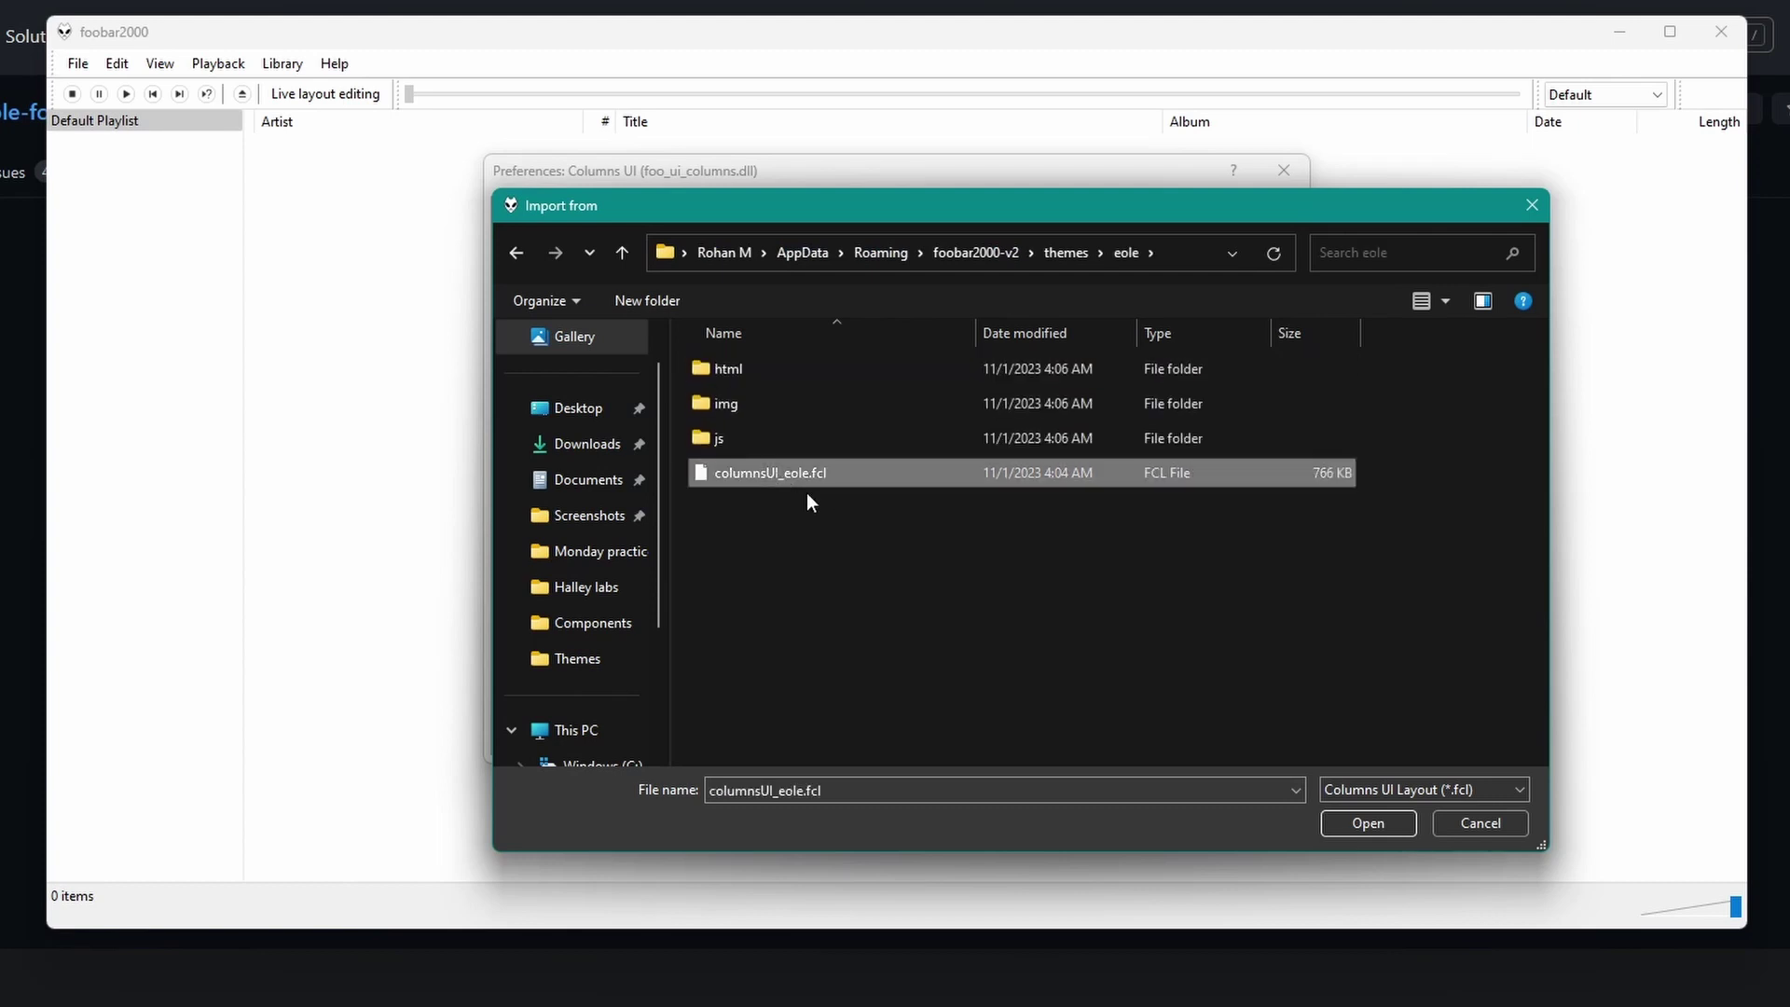
left_click(1193, 249)
left_click(932, 520)
left_click(1380, 826)
left_click(752, 411)
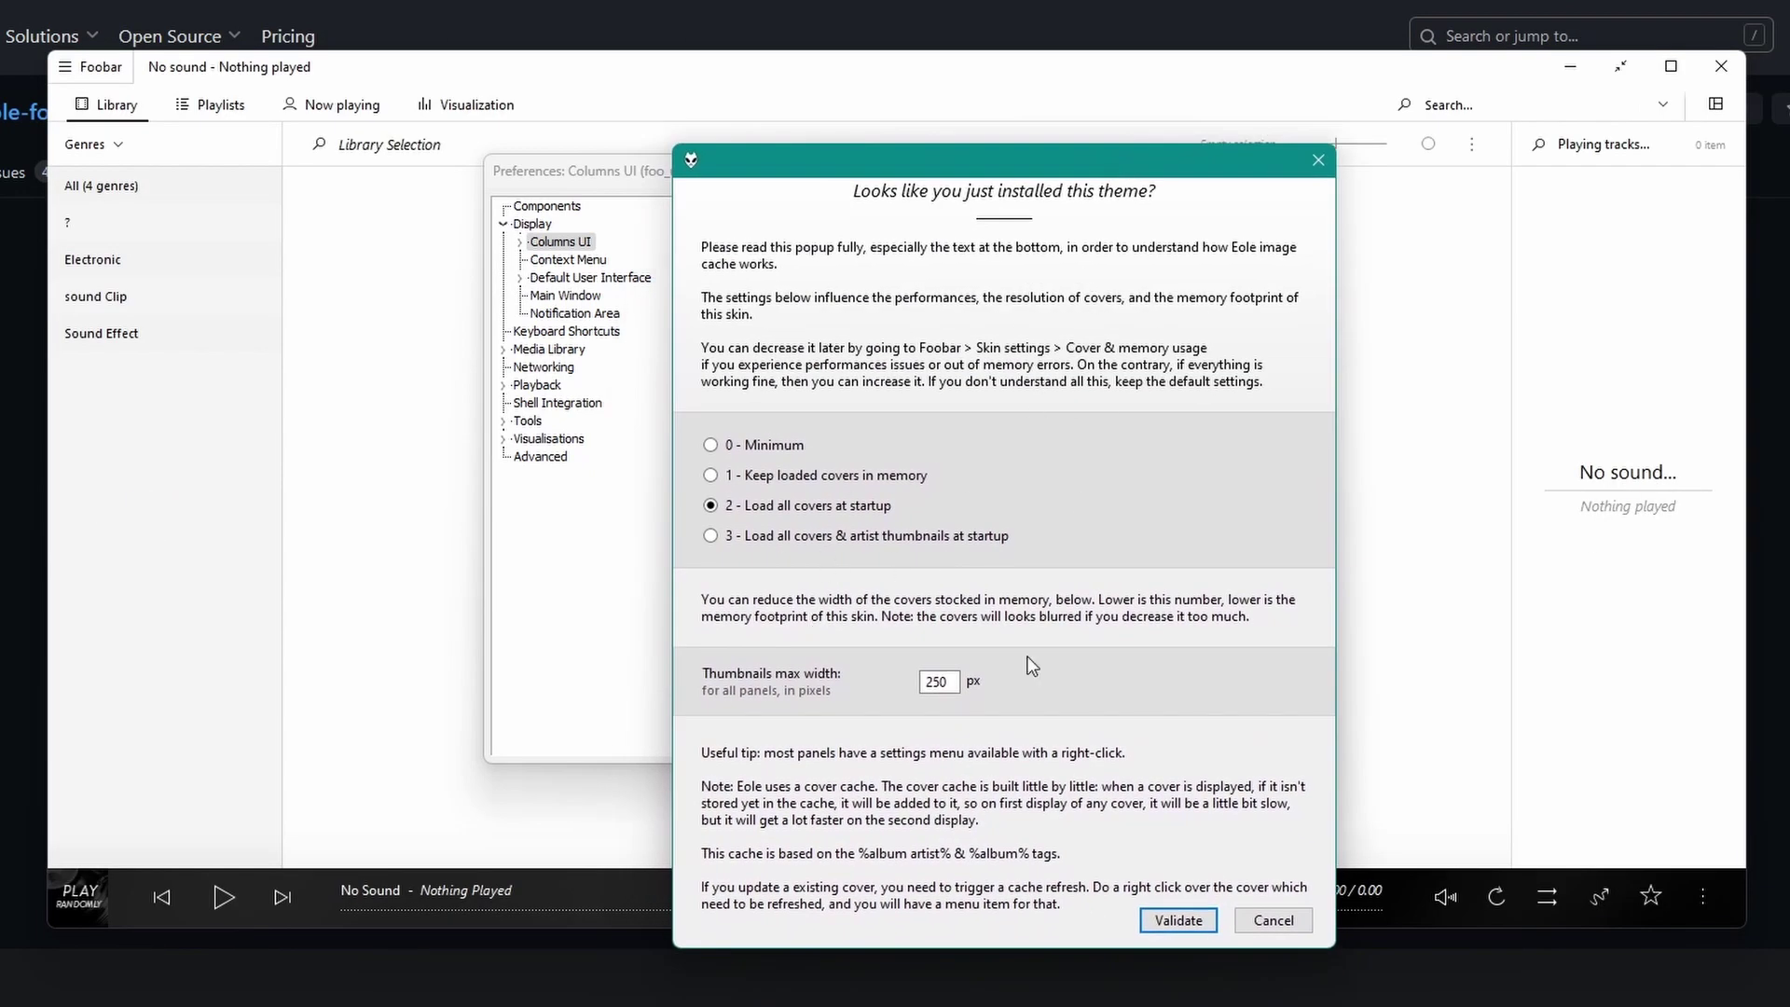
left_click(1178, 921)
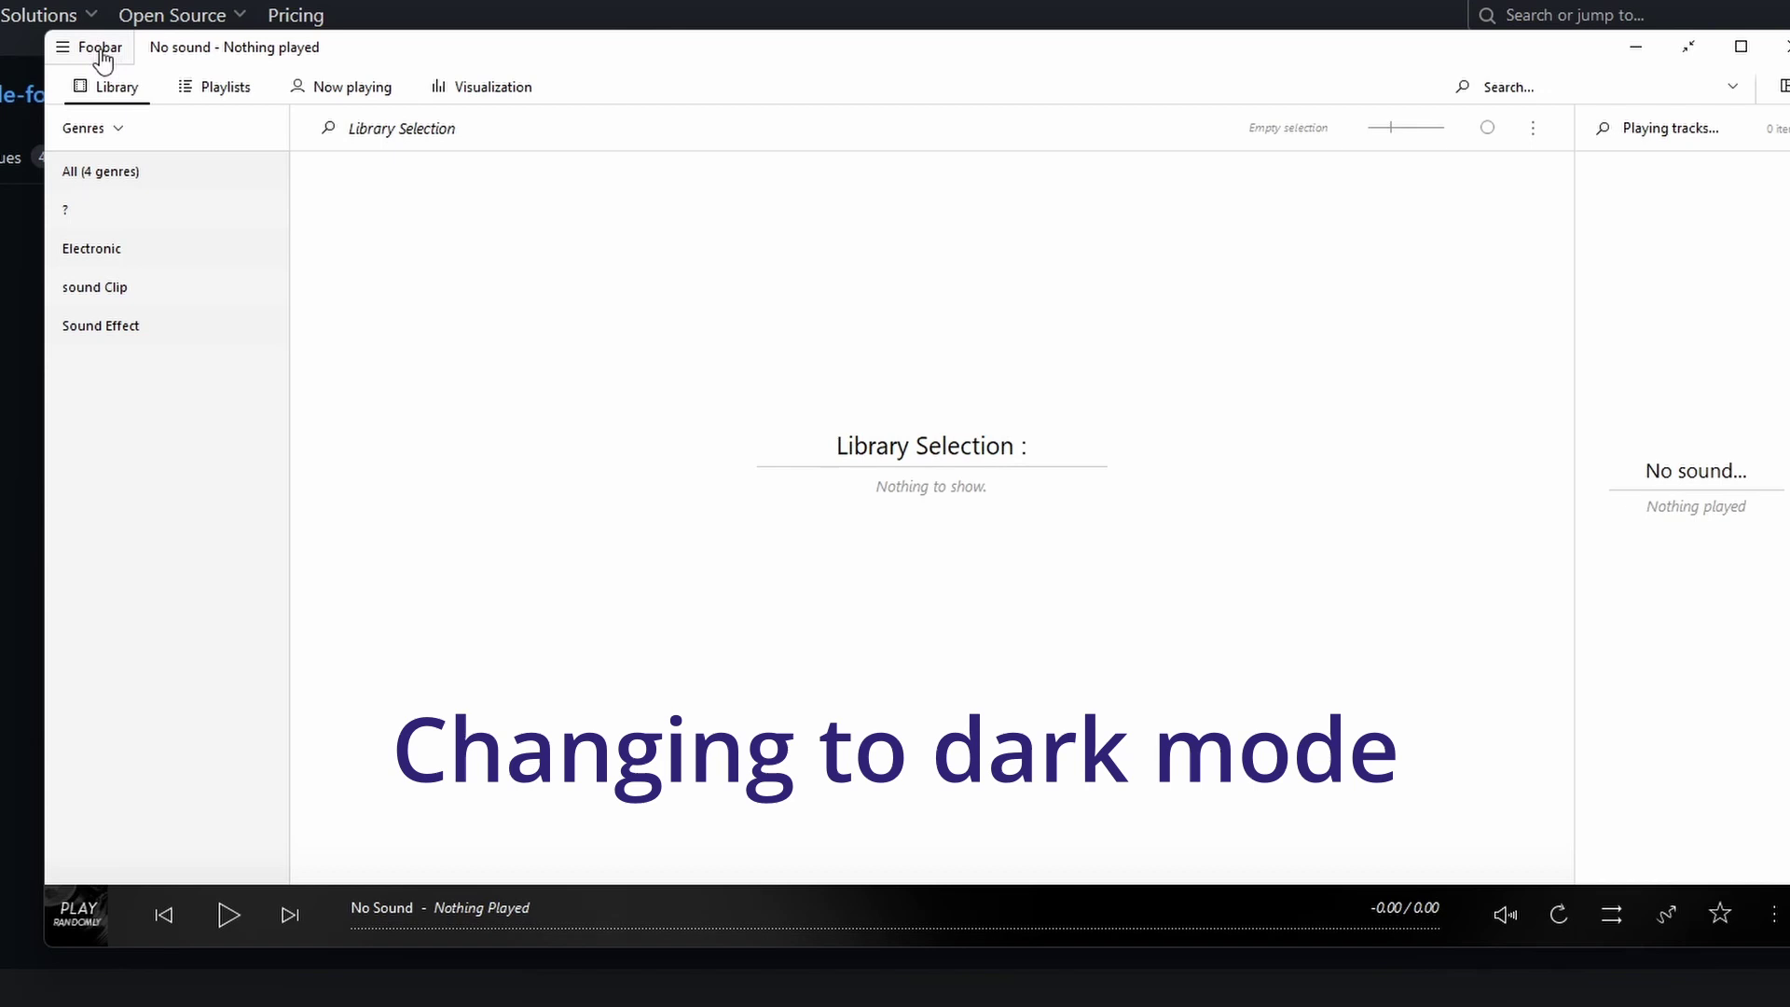
Switch the Eole skin's colors to the dark theme in the skin settings
left_click(90, 66)
mouse_move(136, 261)
mouse_move(268, 258)
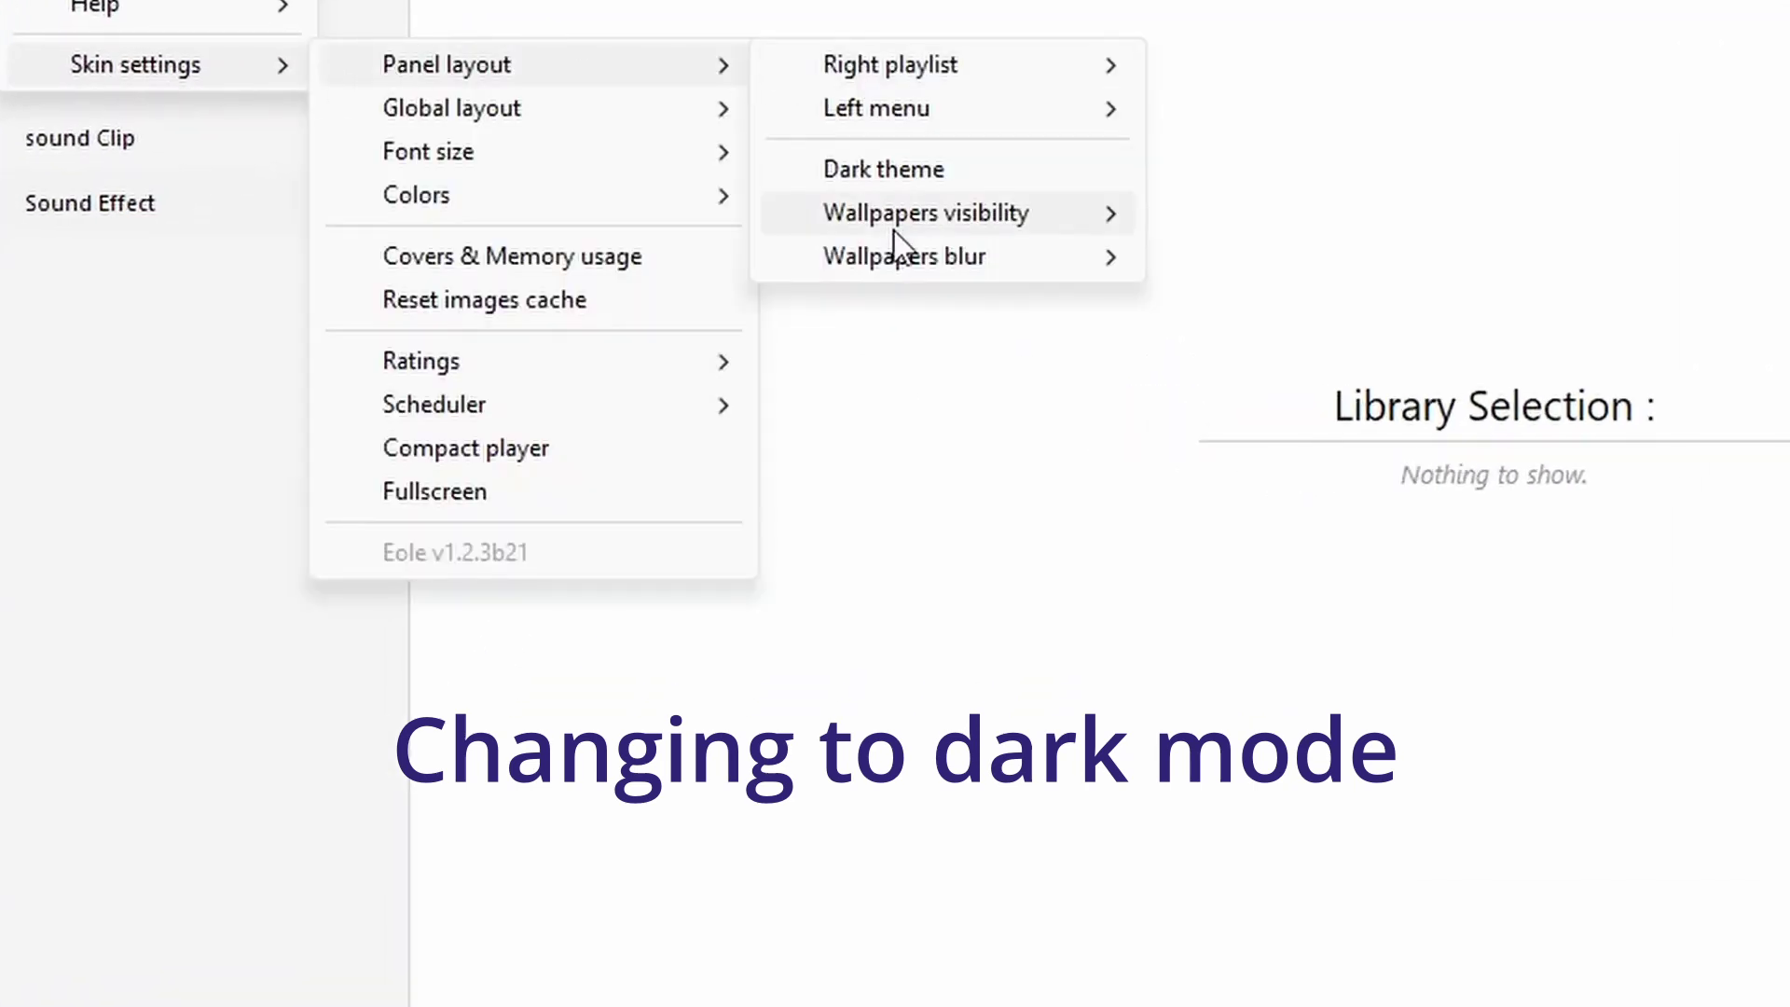
left_click(898, 168)
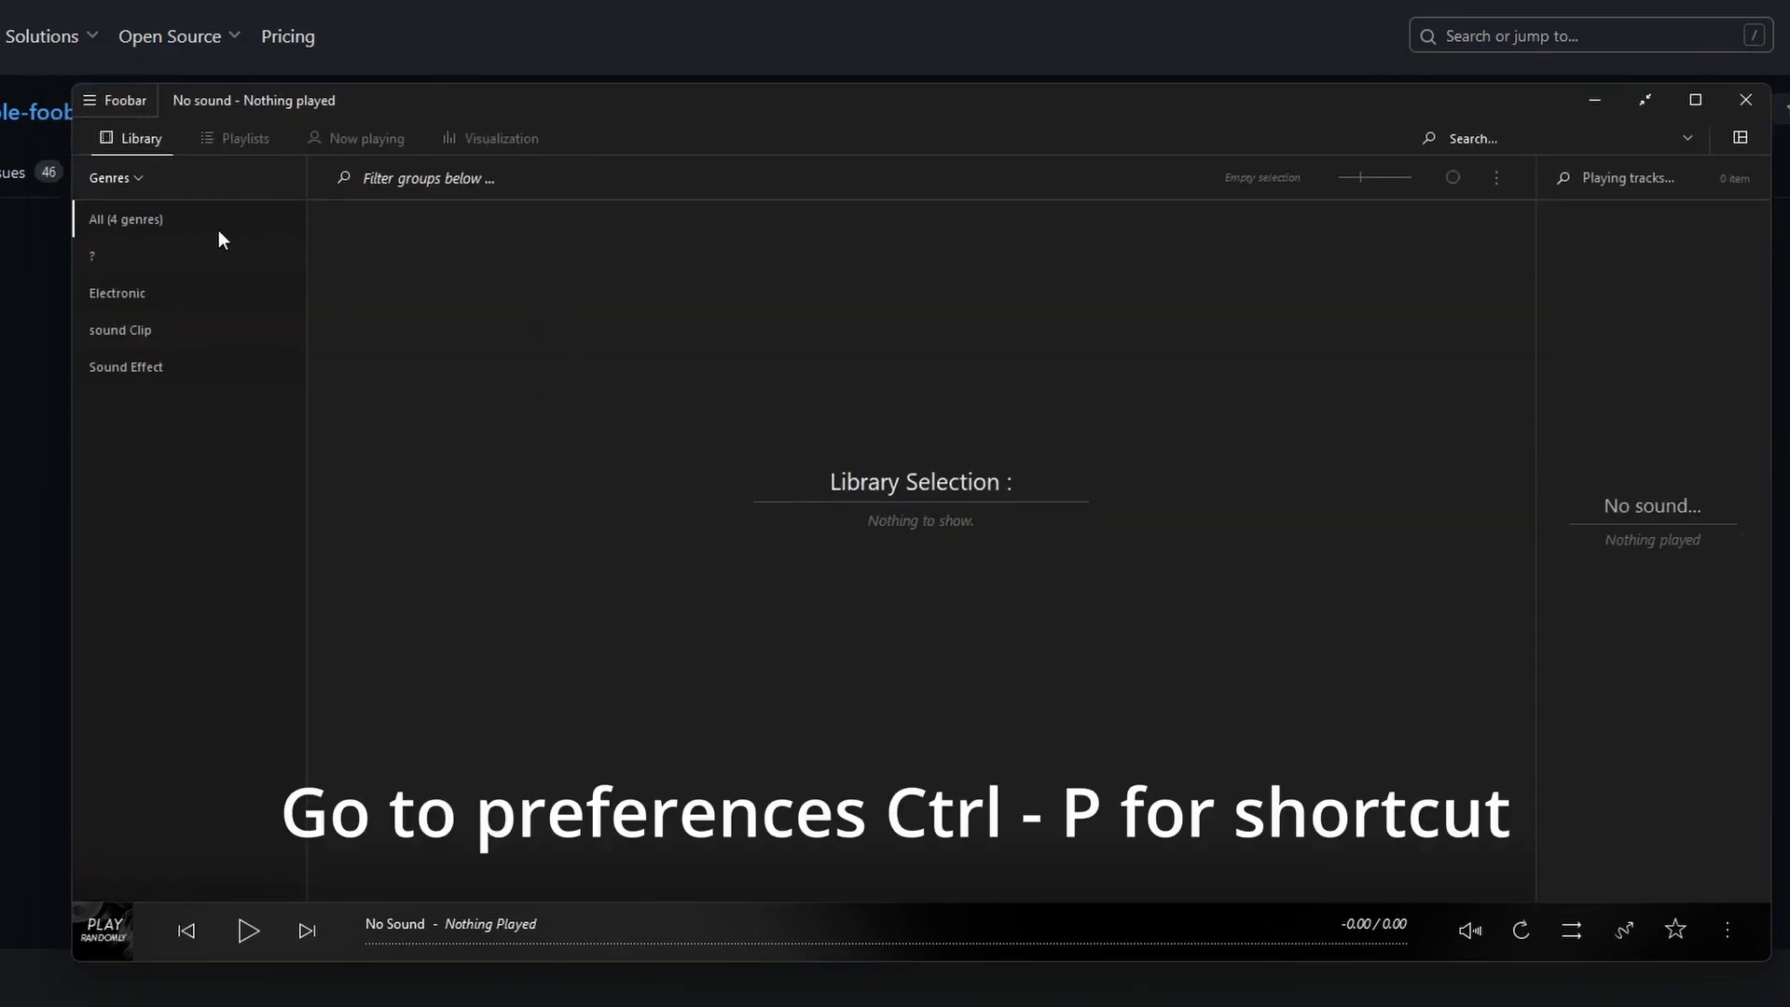
Open the Media Library preferences and remove the S:\1 Audio\ music folder
key("alt")
mouse_move(157, 131)
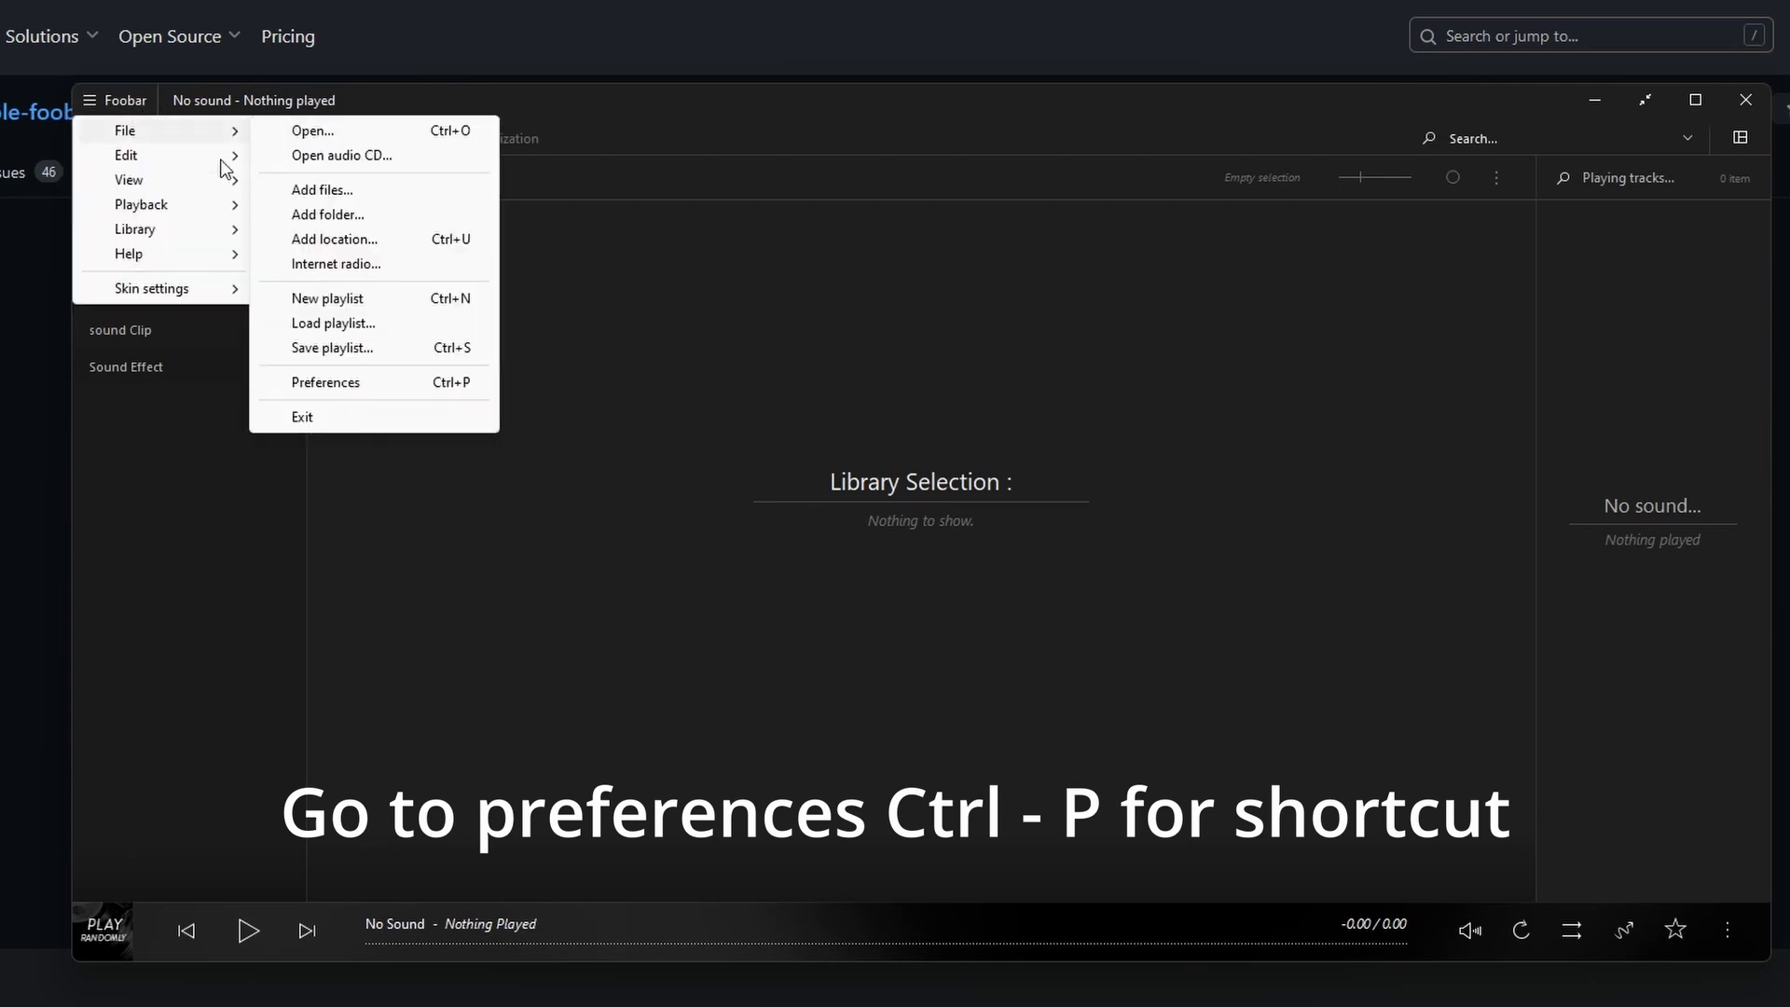
left_click(317, 395)
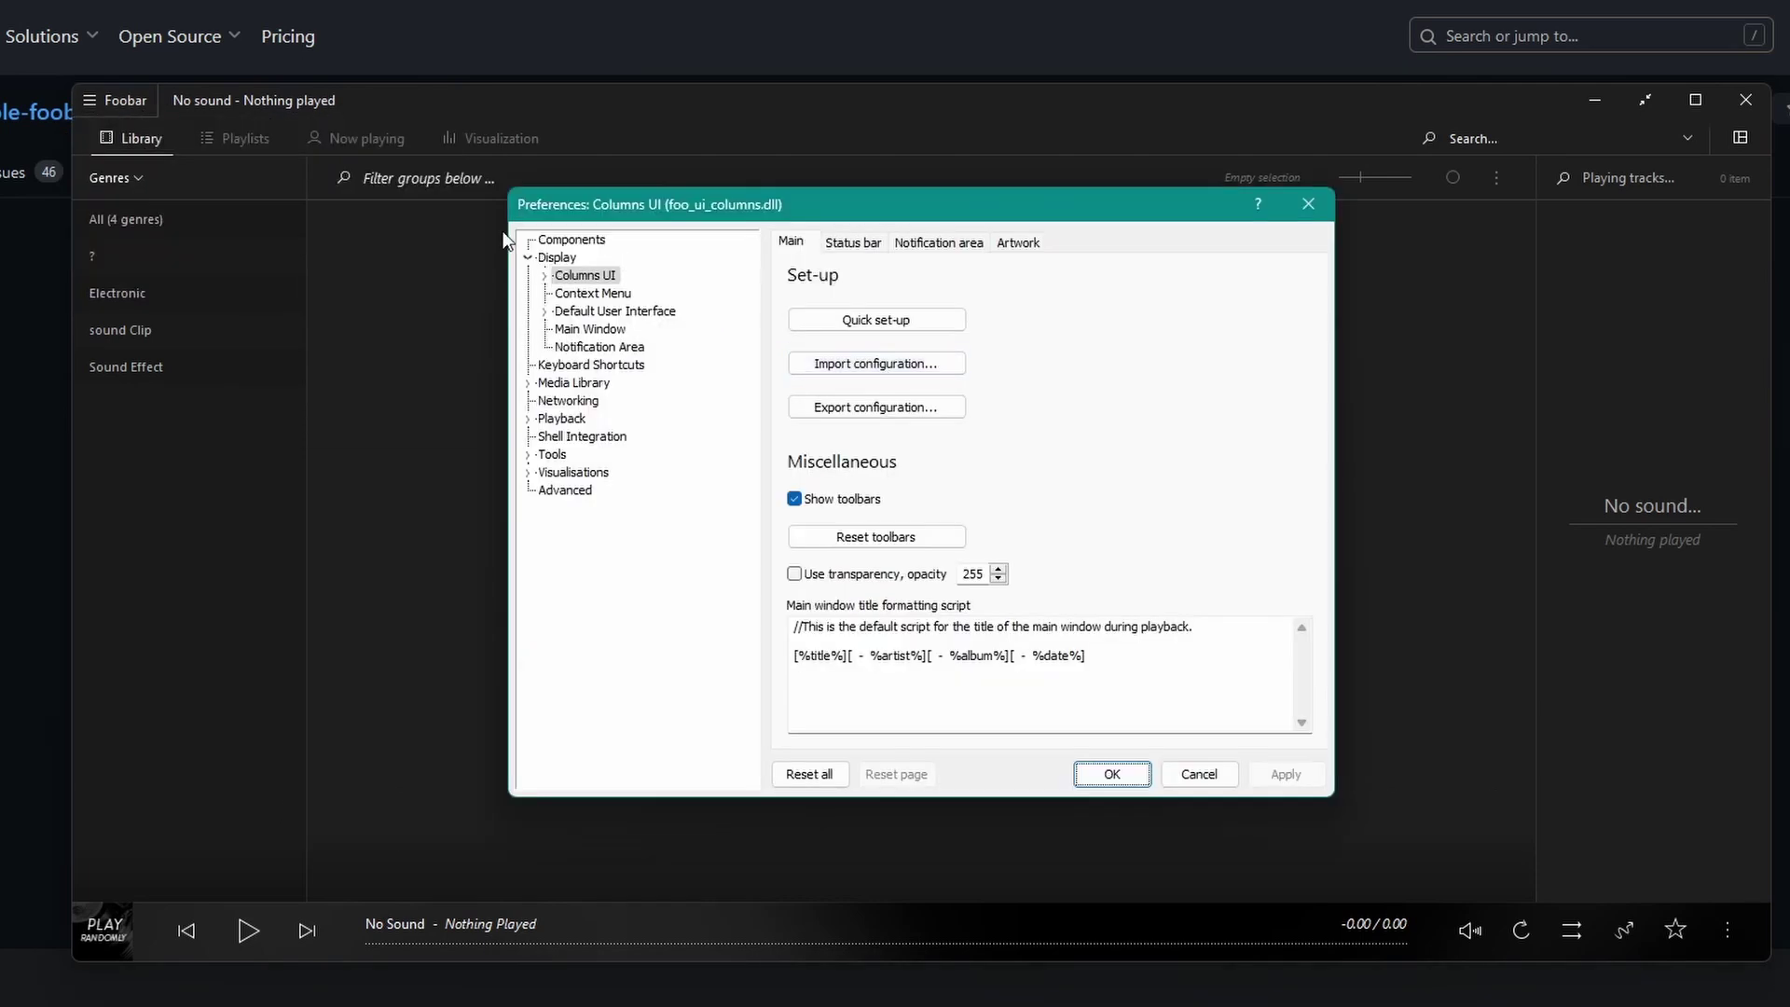
left_click(573, 382)
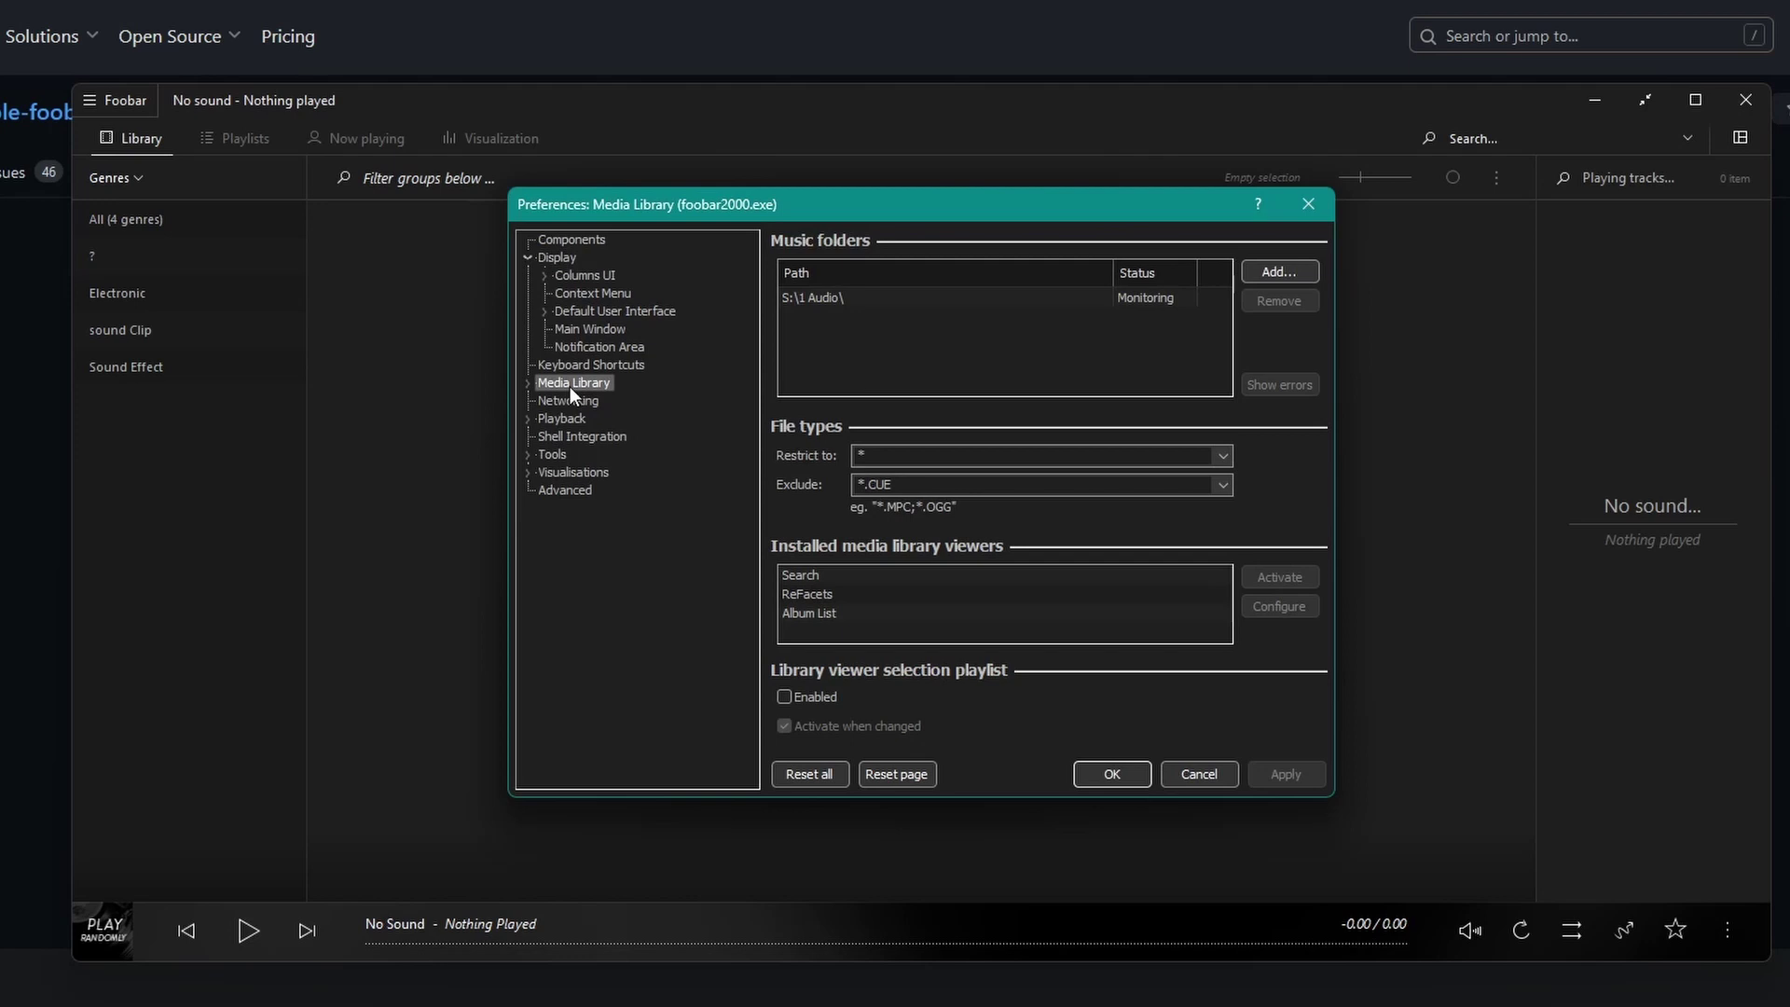
left_click(1026, 297)
left_click(1279, 300)
Add S:\1 Audio\1 Music\1 For Foorbar2000\ as a music folder, confirm the preferences and show the library's albums
left_click(1279, 272)
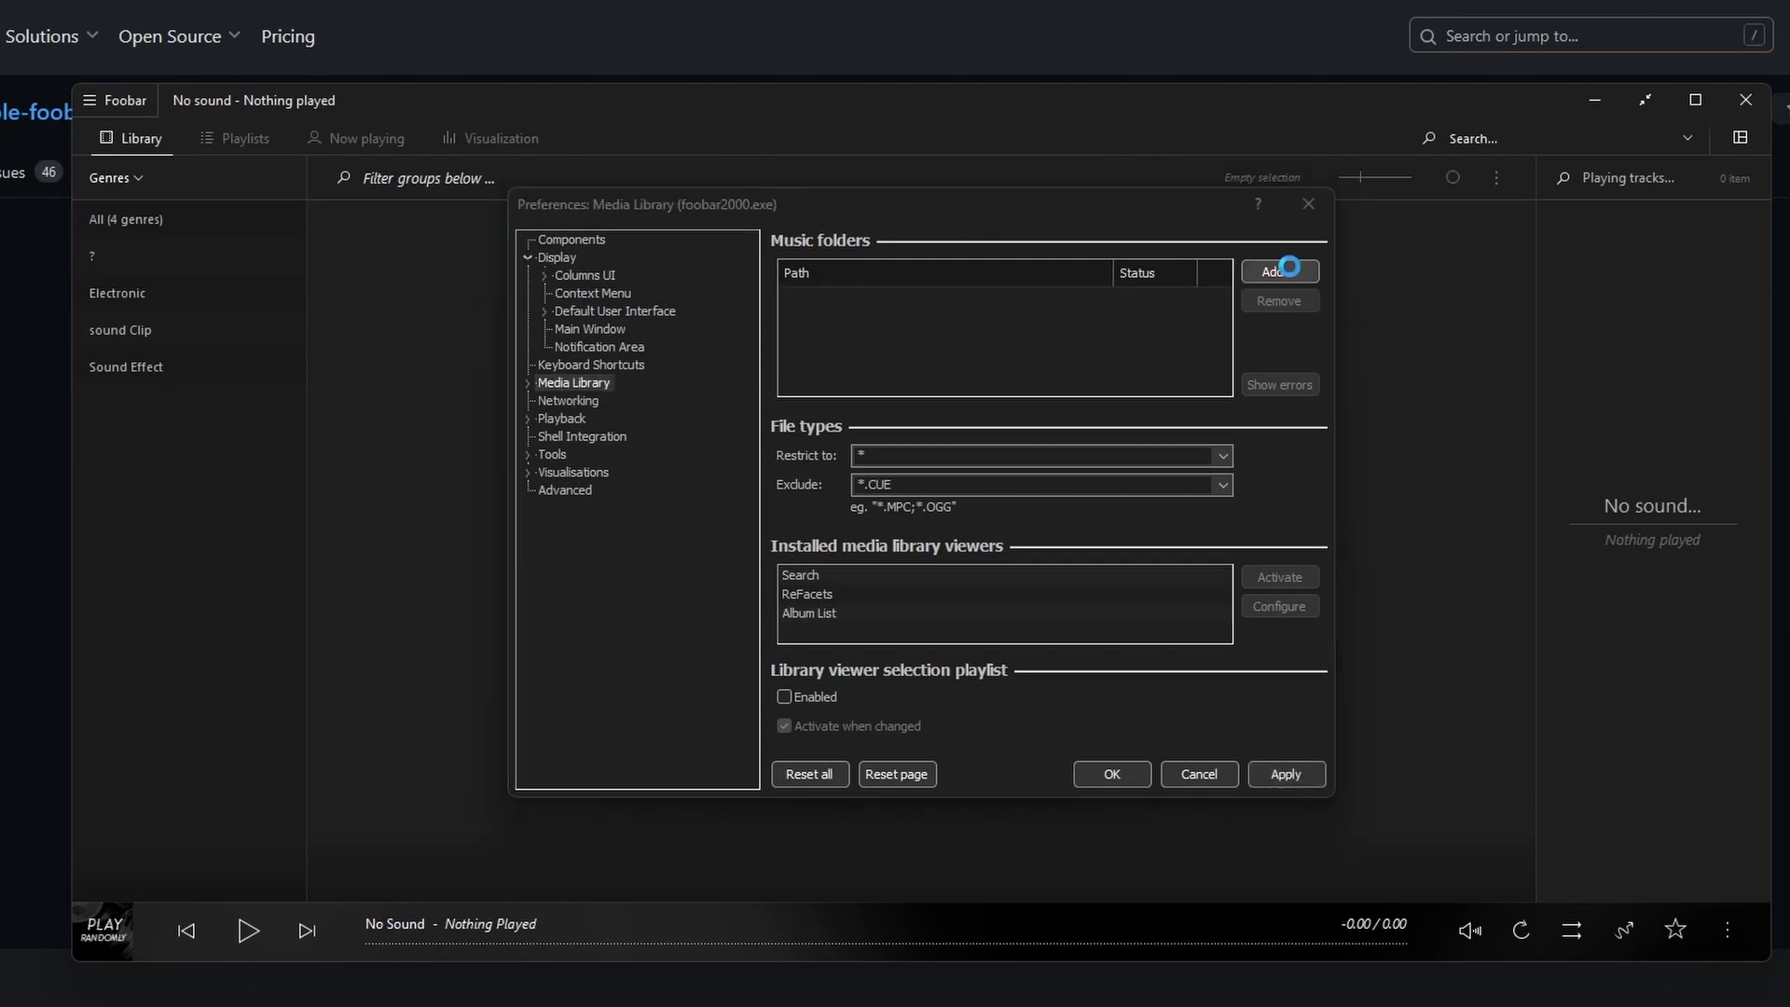
scroll(597, 466, "down", 3)
left_click(623, 656)
double_click(854, 403)
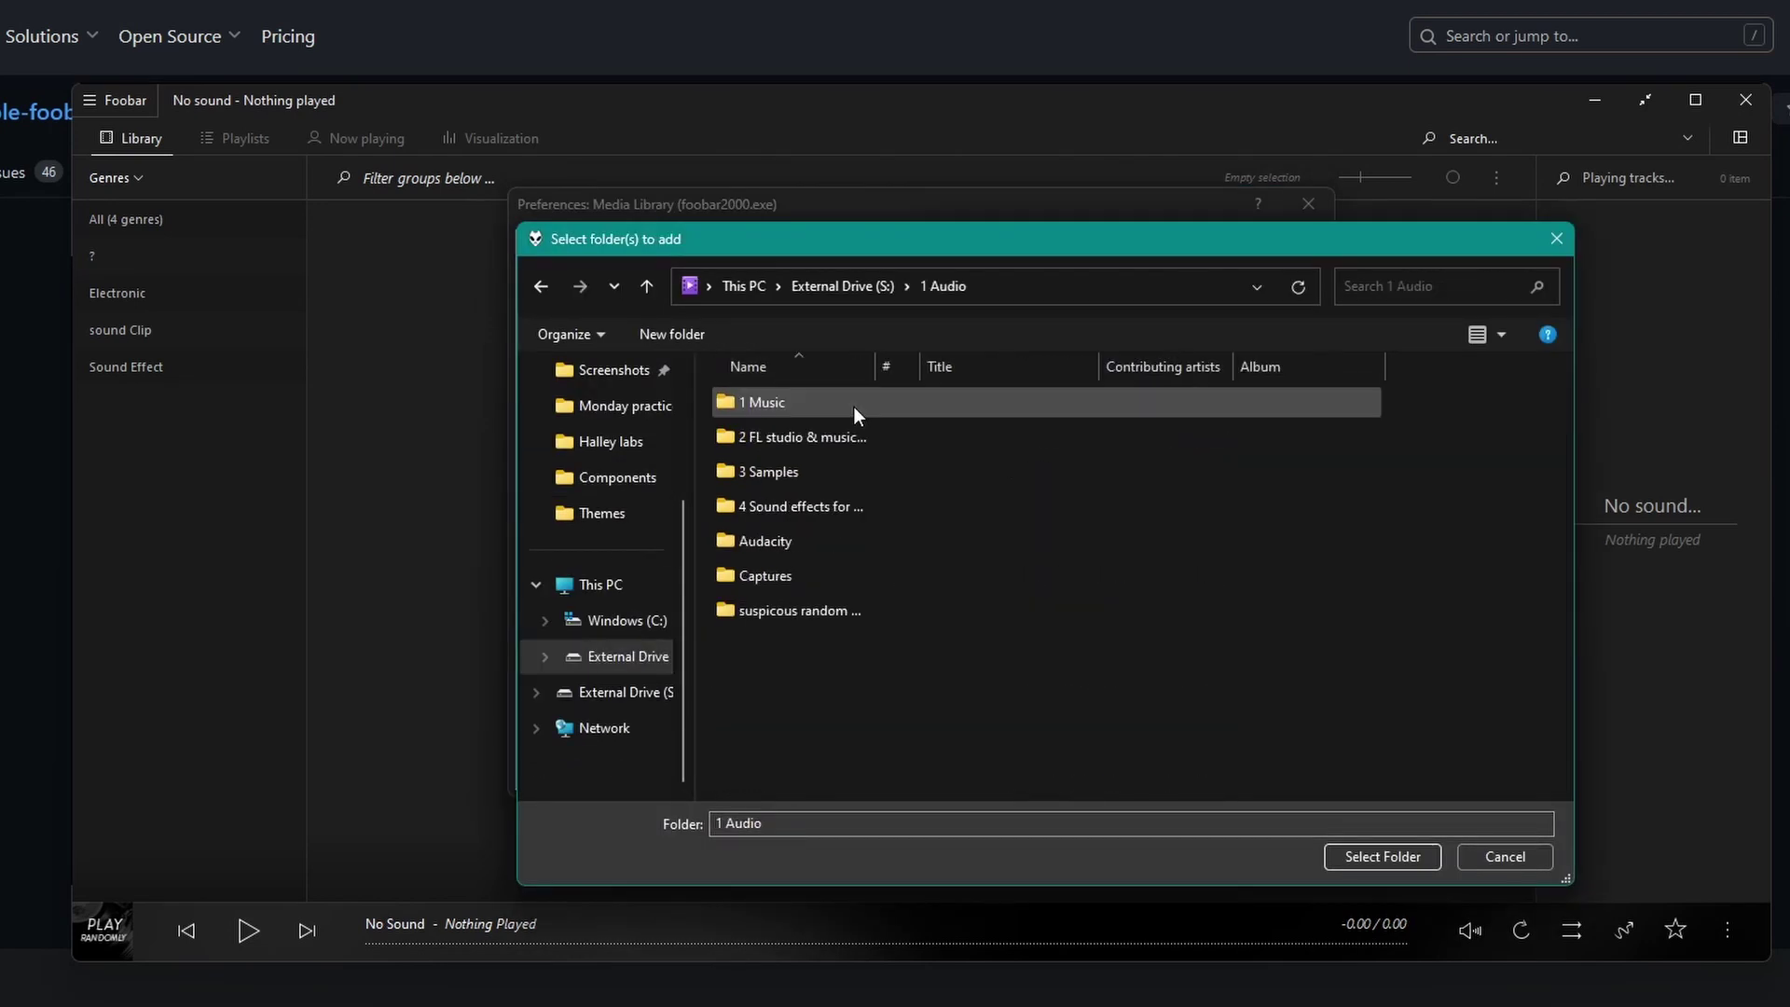
double_click(854, 401)
double_click(854, 402)
left_click(1367, 856)
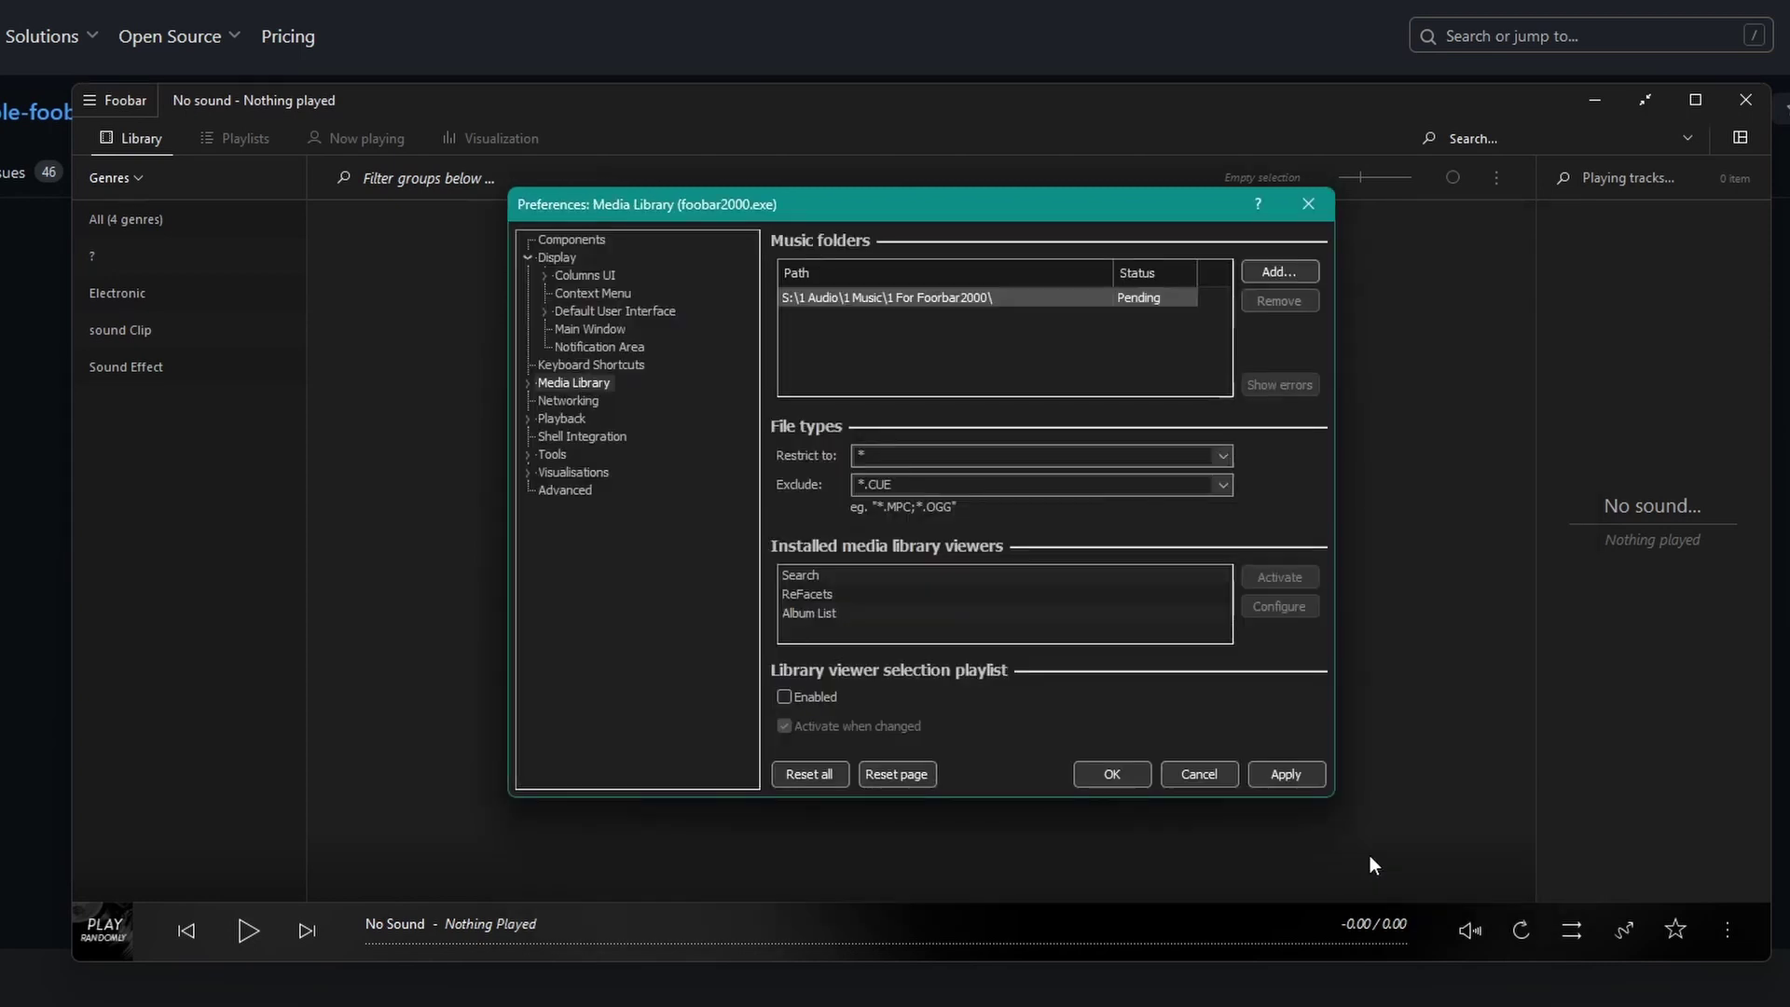
left_click(1112, 776)
left_click(179, 221)
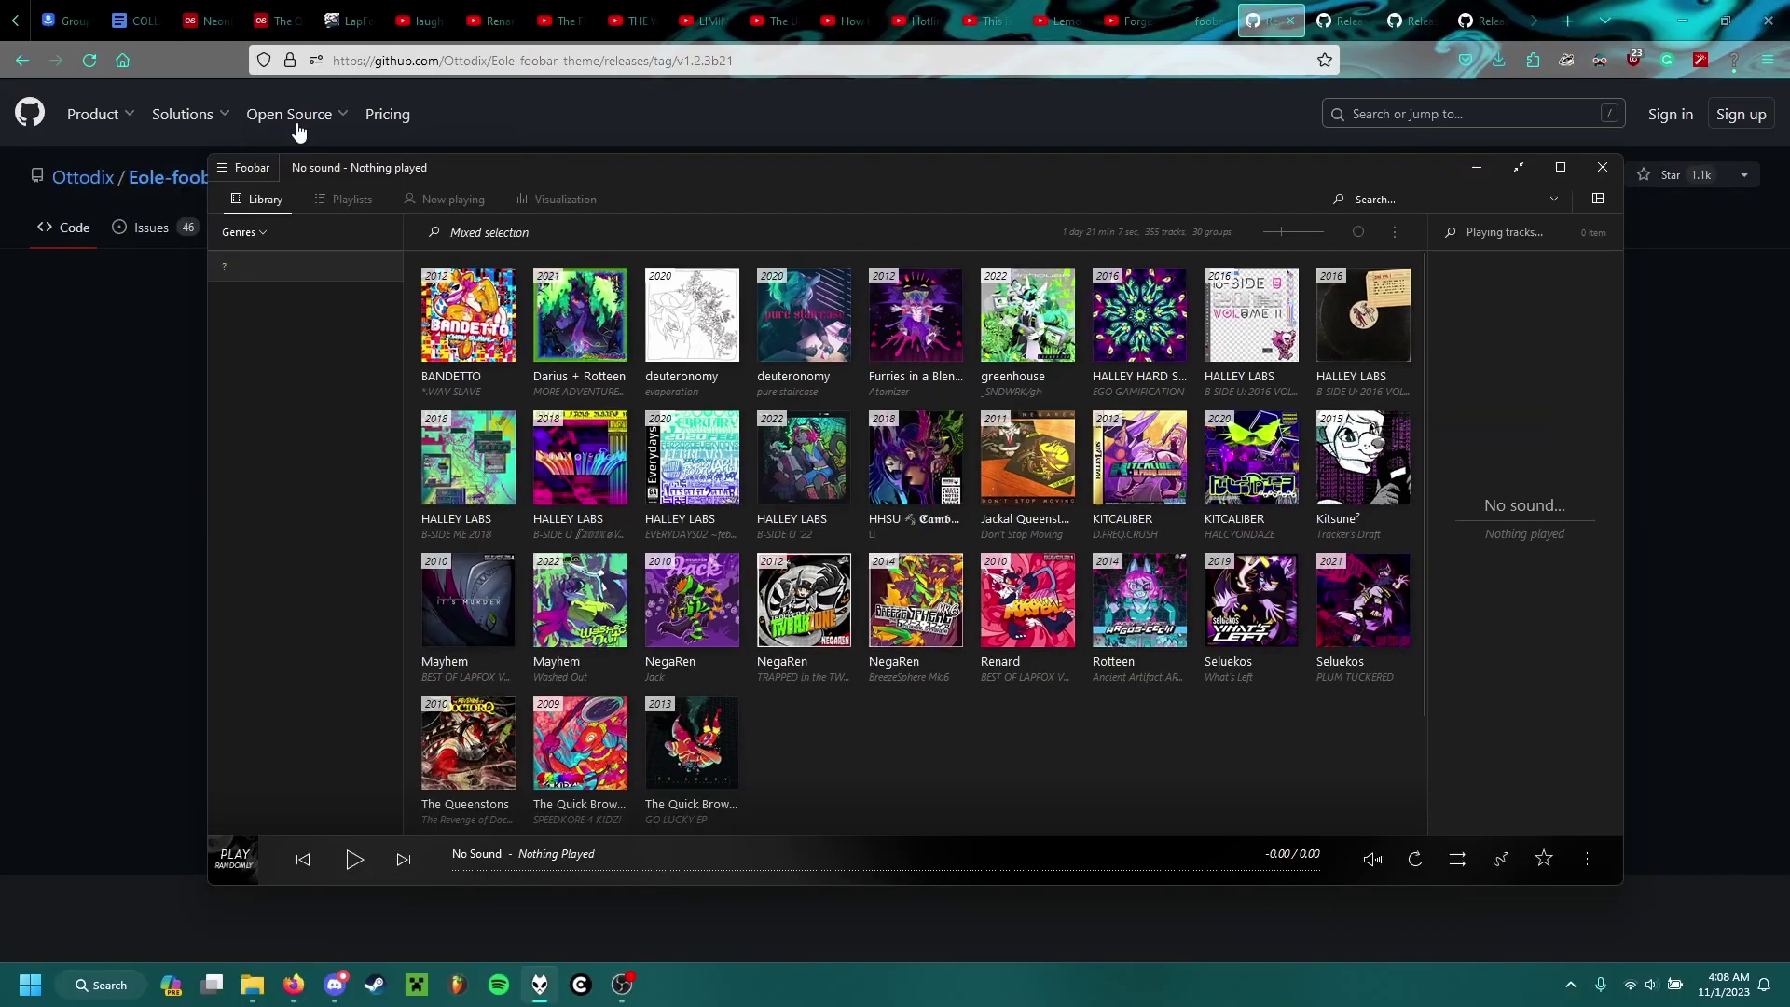
After a brief look at Discord, open the foo_discord_rich 1.3.0-beta release in Firefox and move its tab ahead of the other GitHub release tabs
left_click(335, 985)
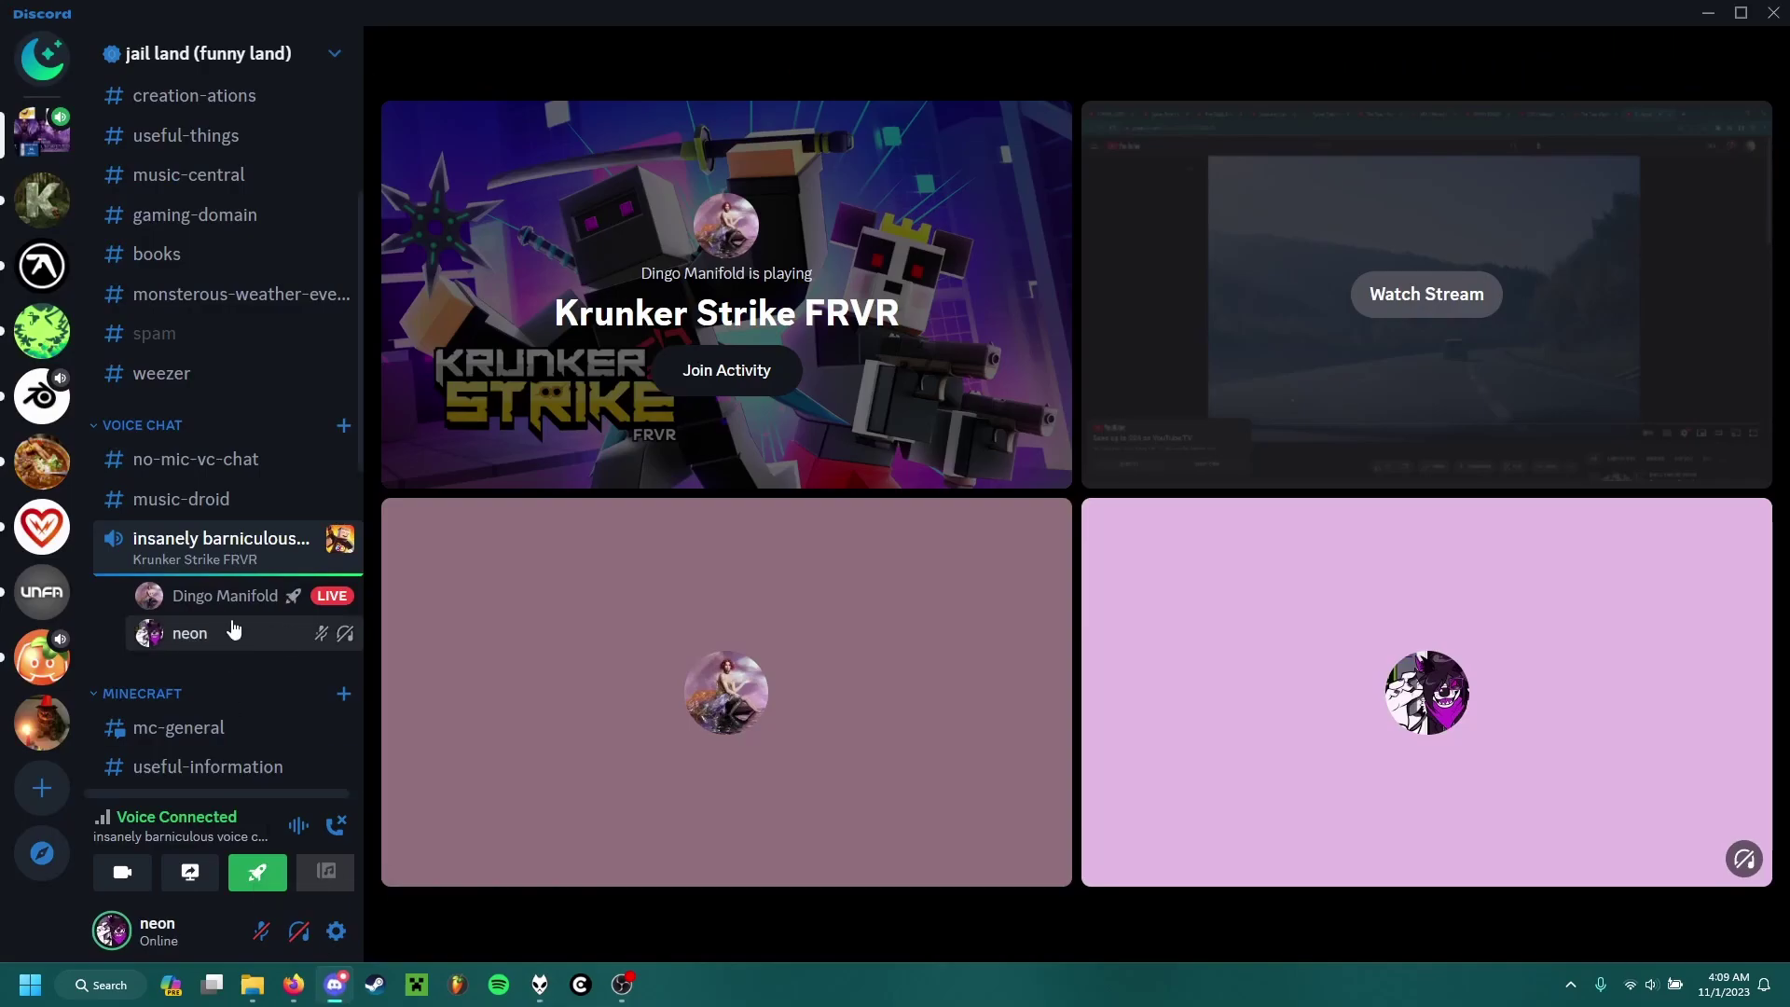
left_click(293, 986)
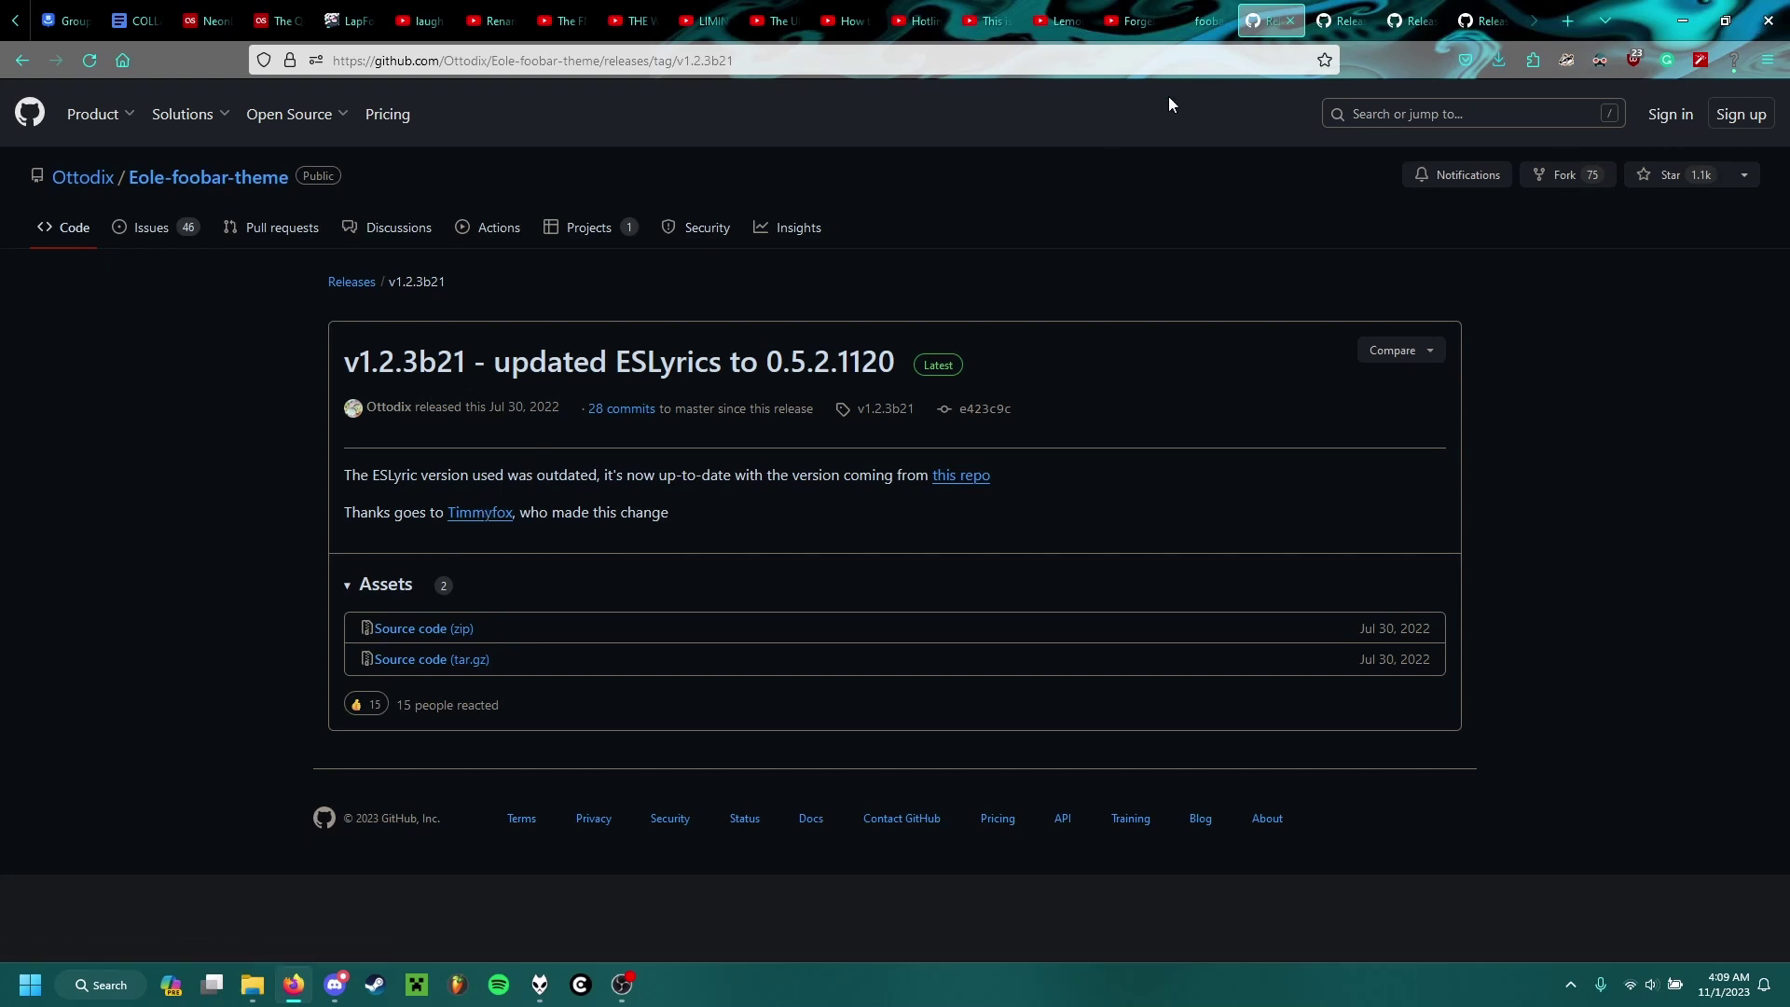
left_click(1333, 10)
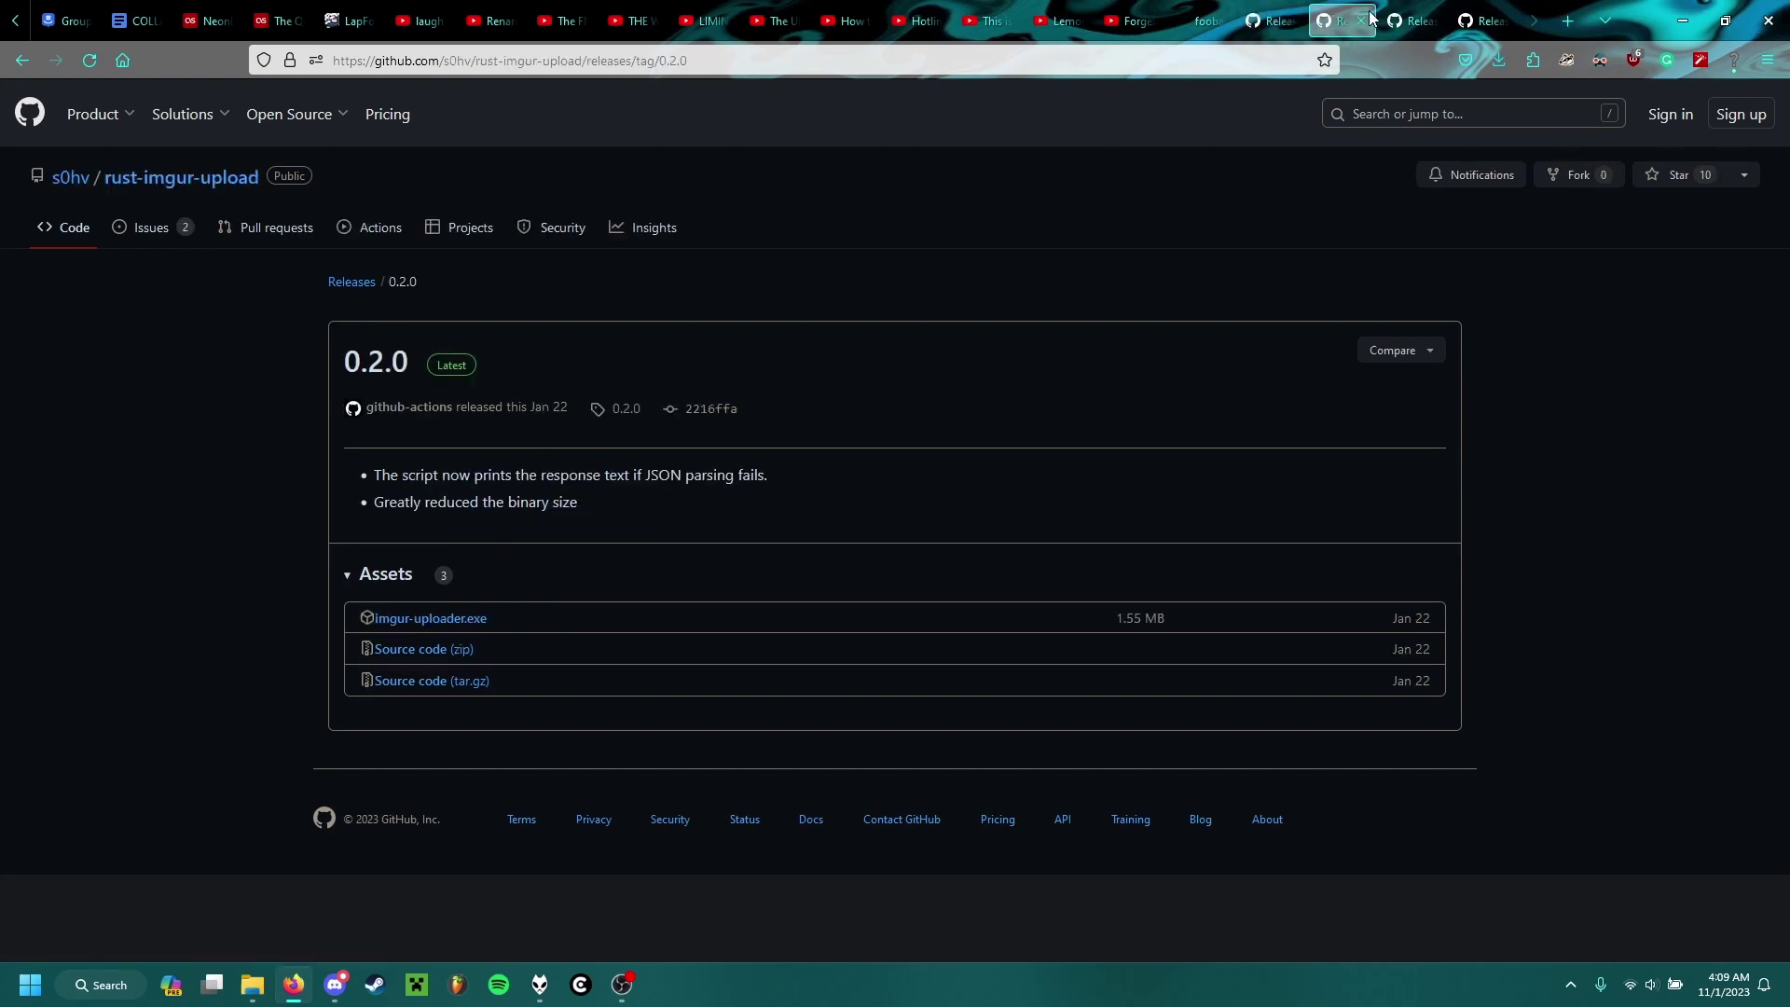
left_click(1410, 21)
left_click(1454, 21)
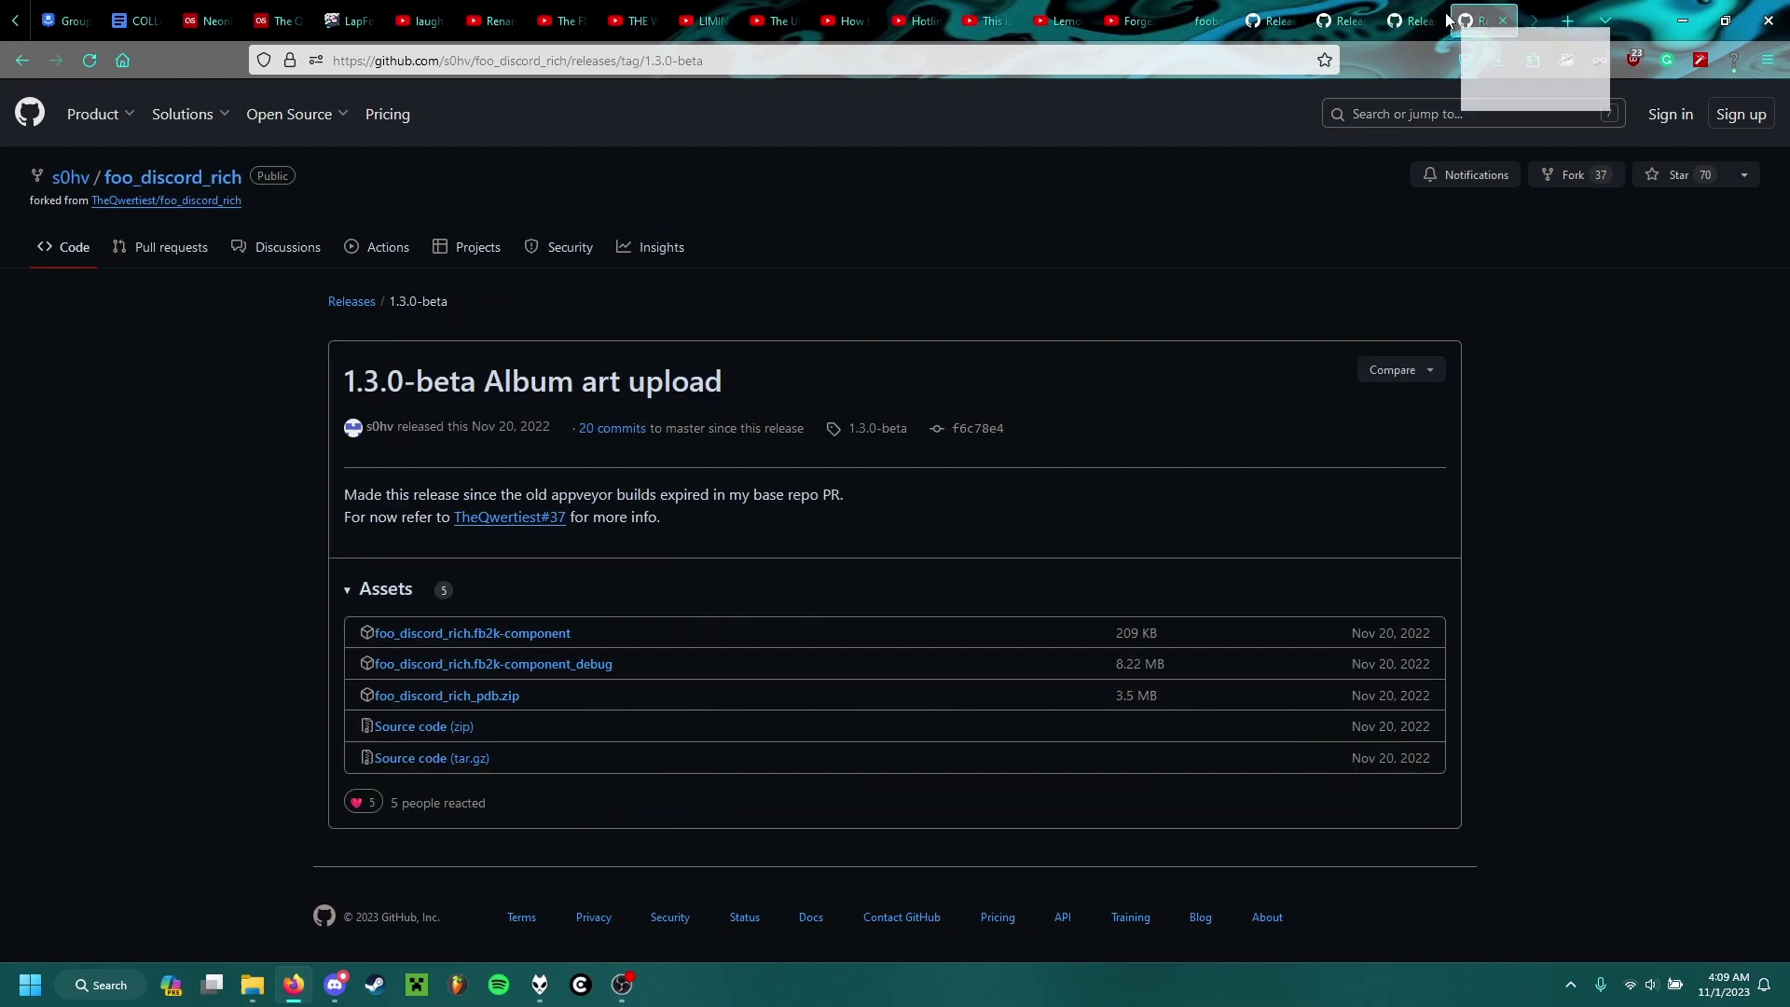
left_click_drag(1448, 18, 1243, 18)
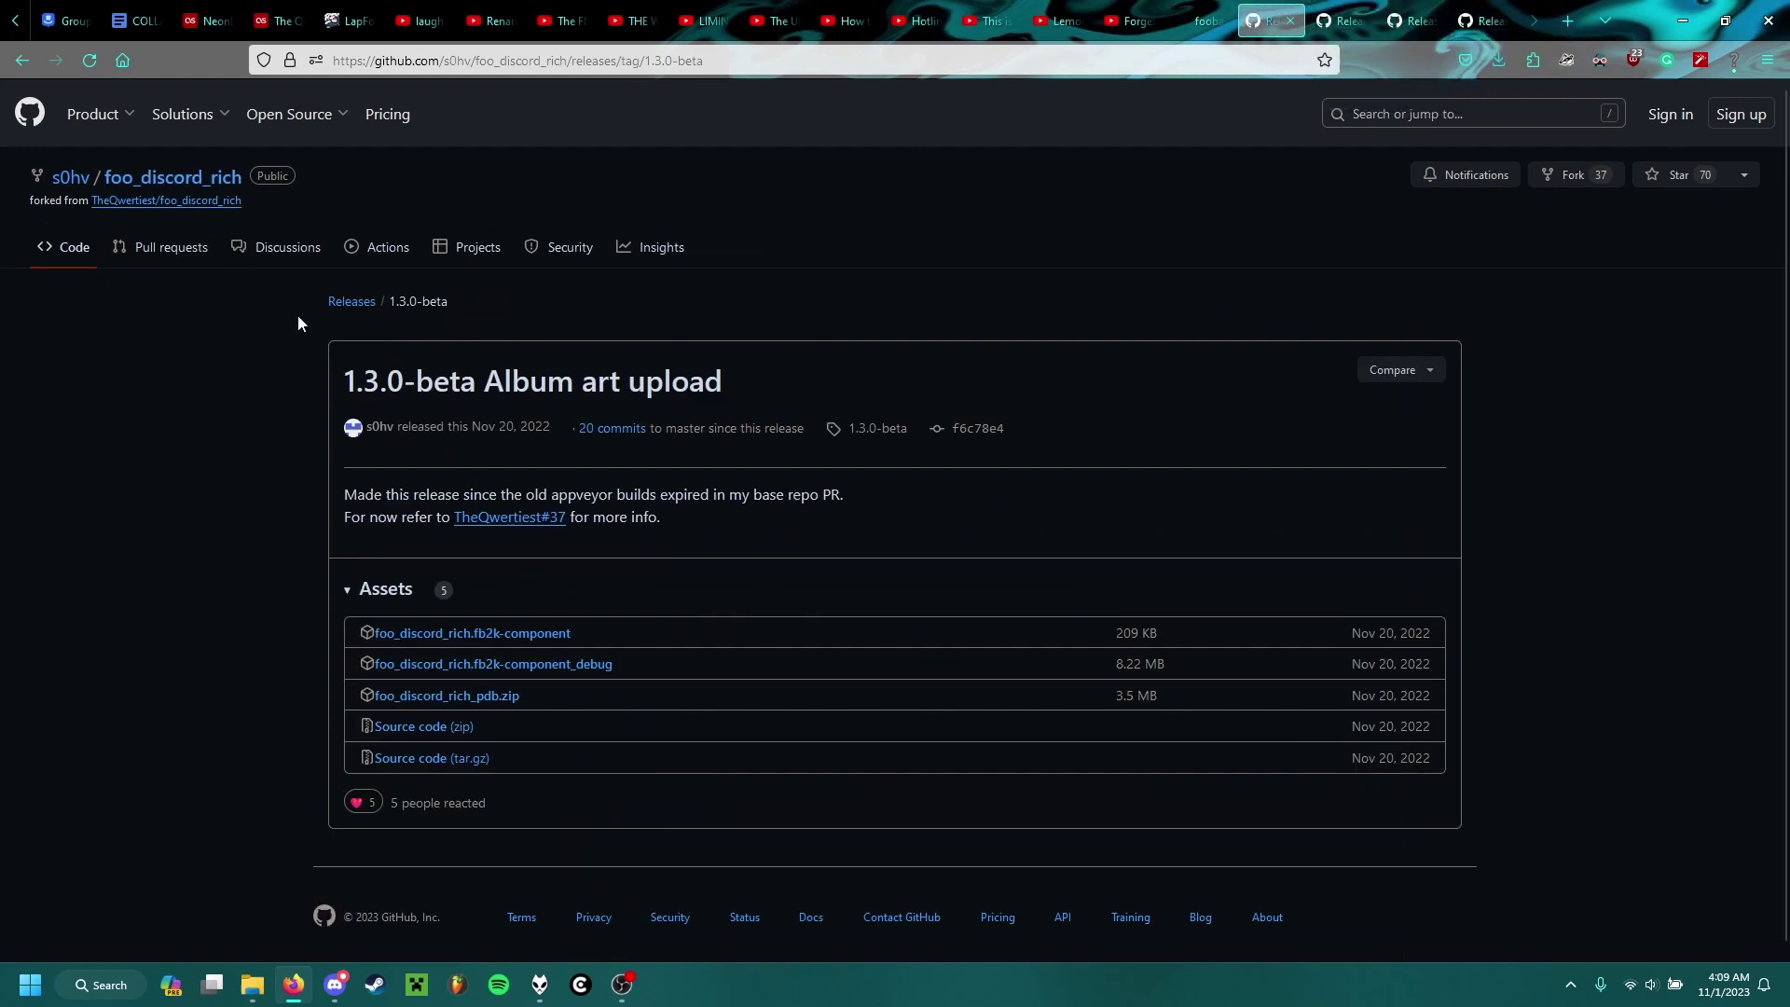
Look through the foo_discord_rich repository's release list and reopen the 1.3.0-beta Album art upload release
left_click(159, 185)
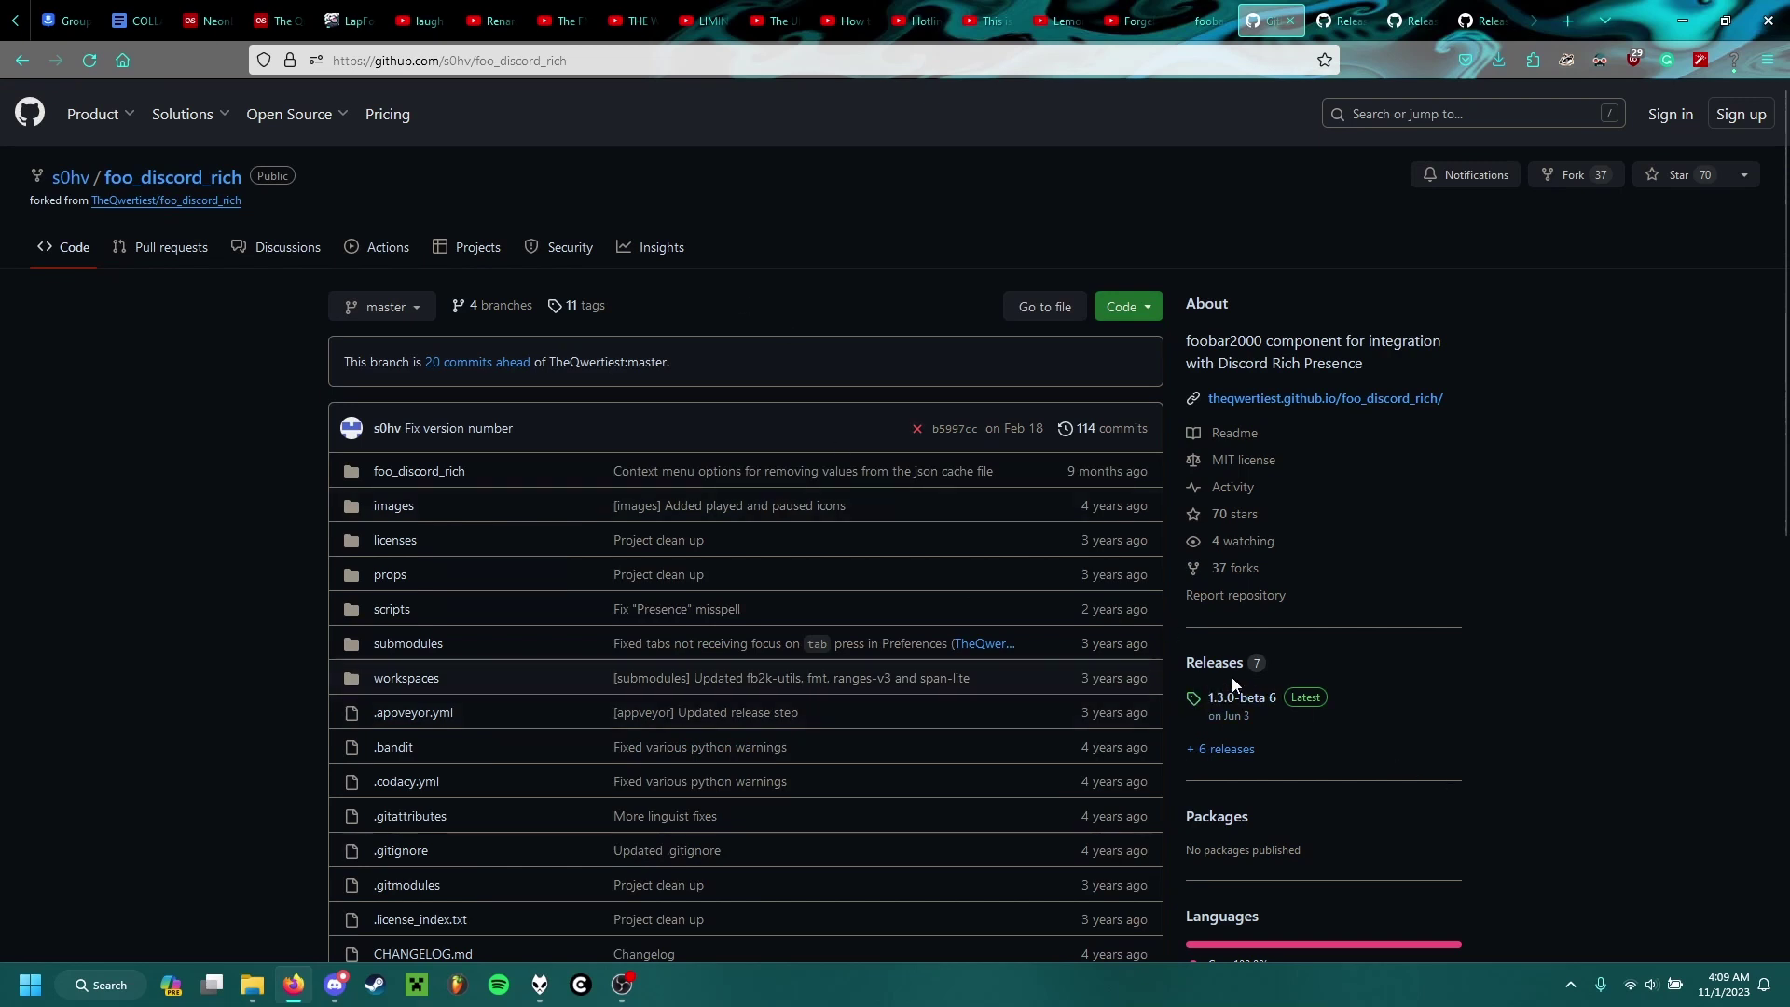
scroll(1231, 676, "down", 1)
left_click(1220, 651)
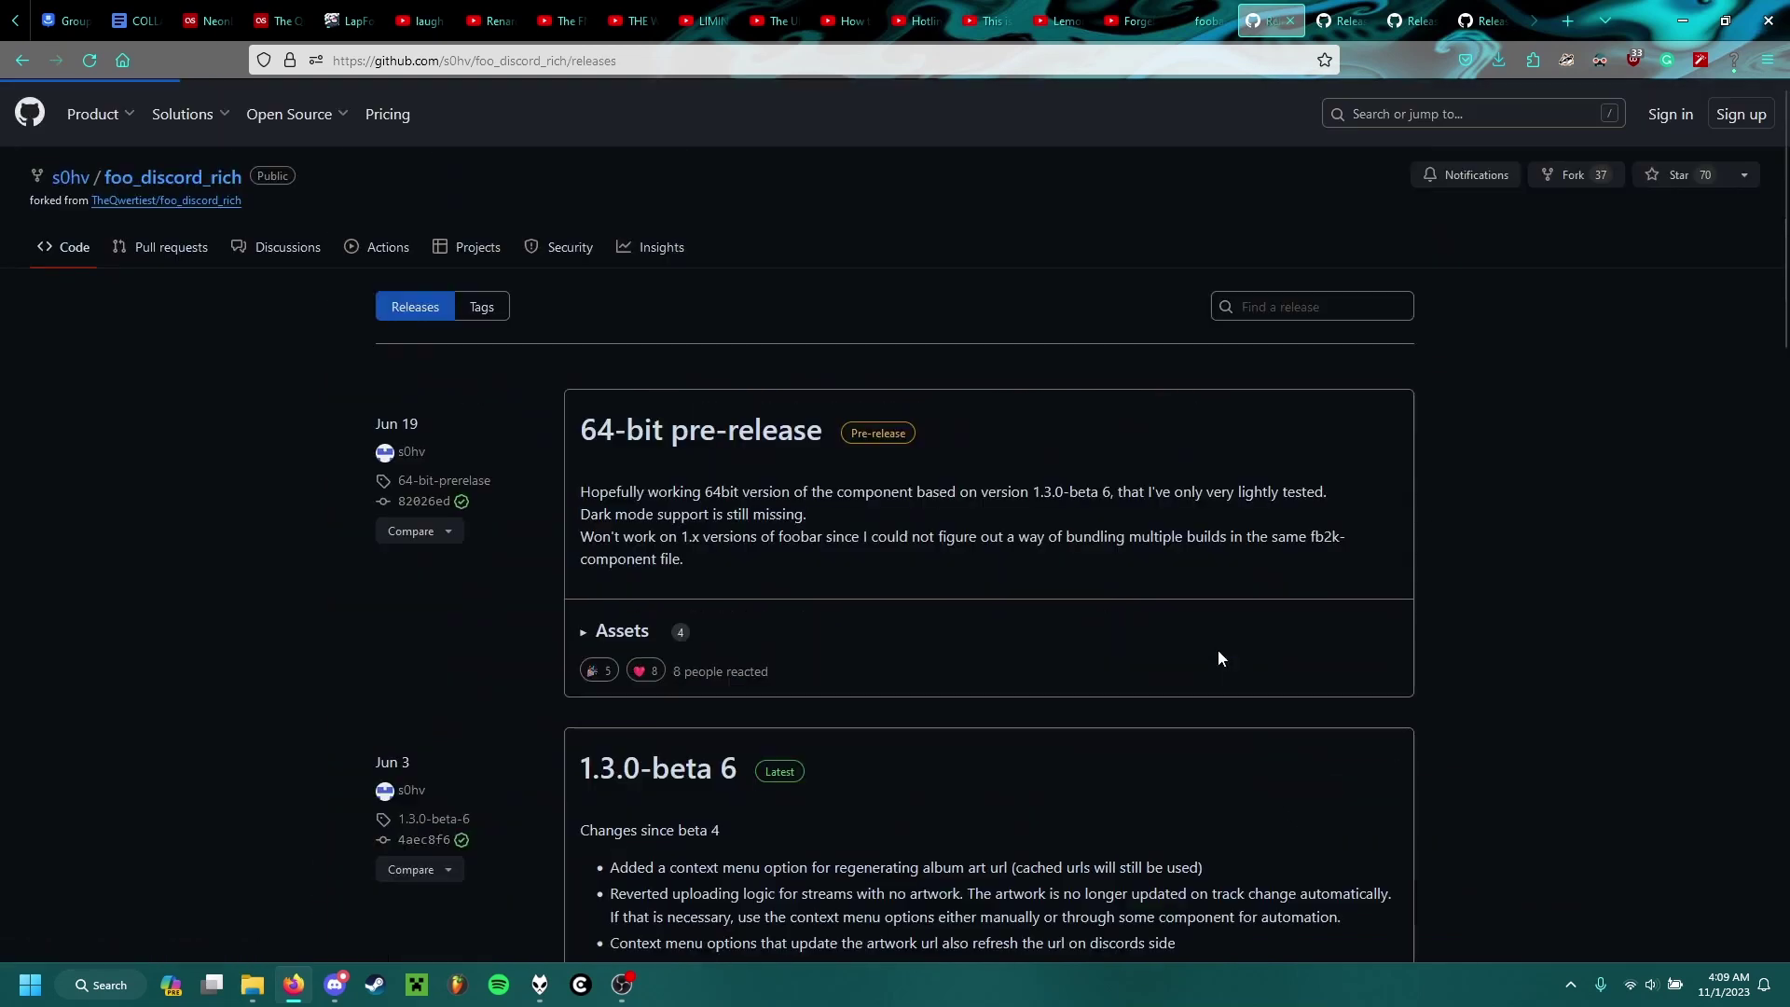
scroll(780, 415, "down", 20)
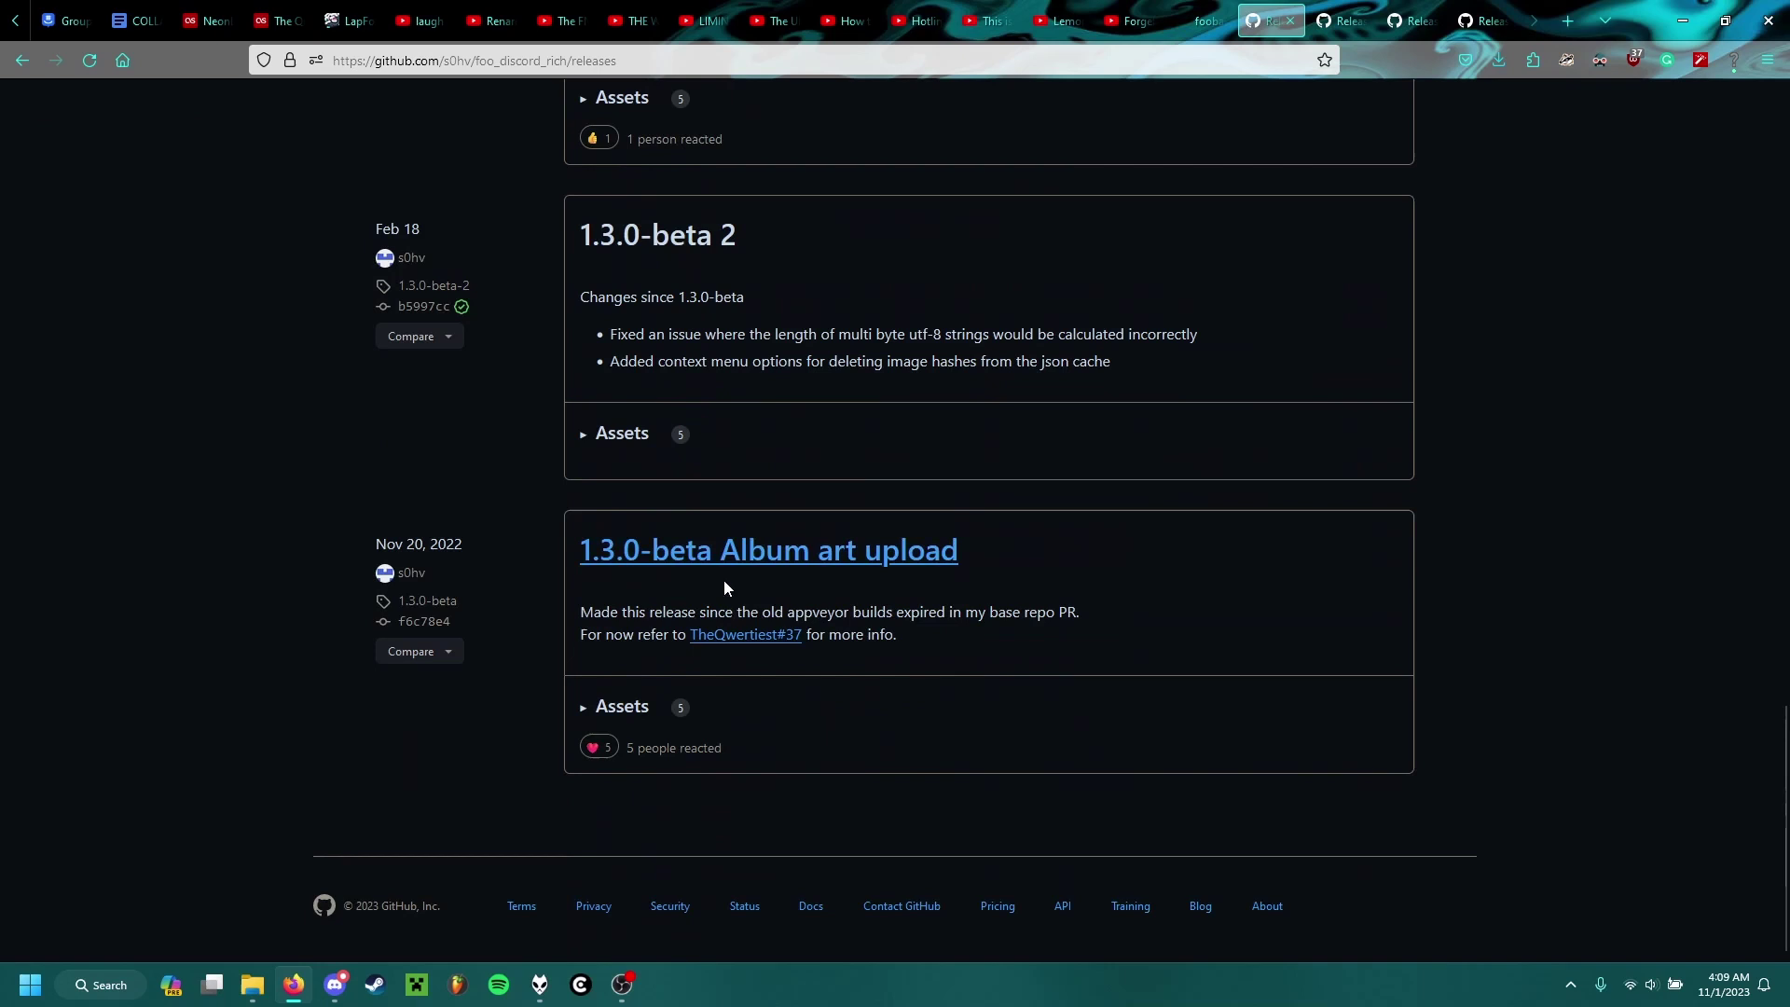
scroll(724, 580, "up", 20)
scroll(699, 466, "down", 4)
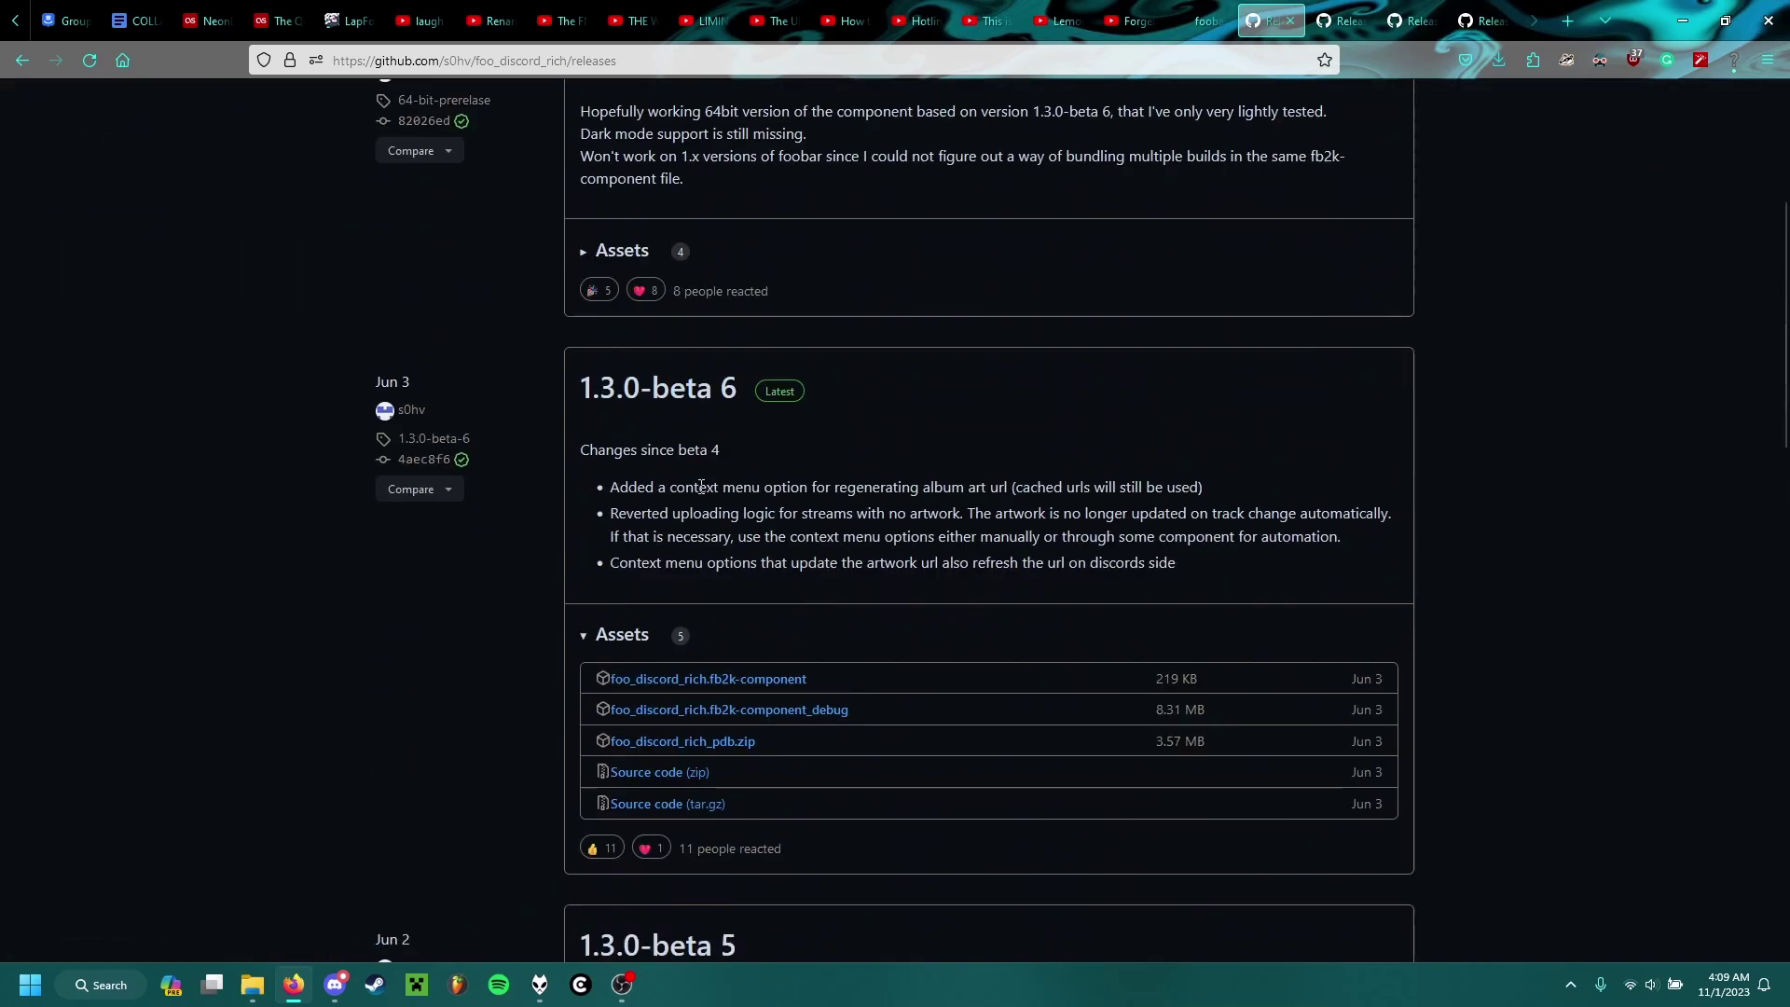
scroll(701, 487, "down", 10)
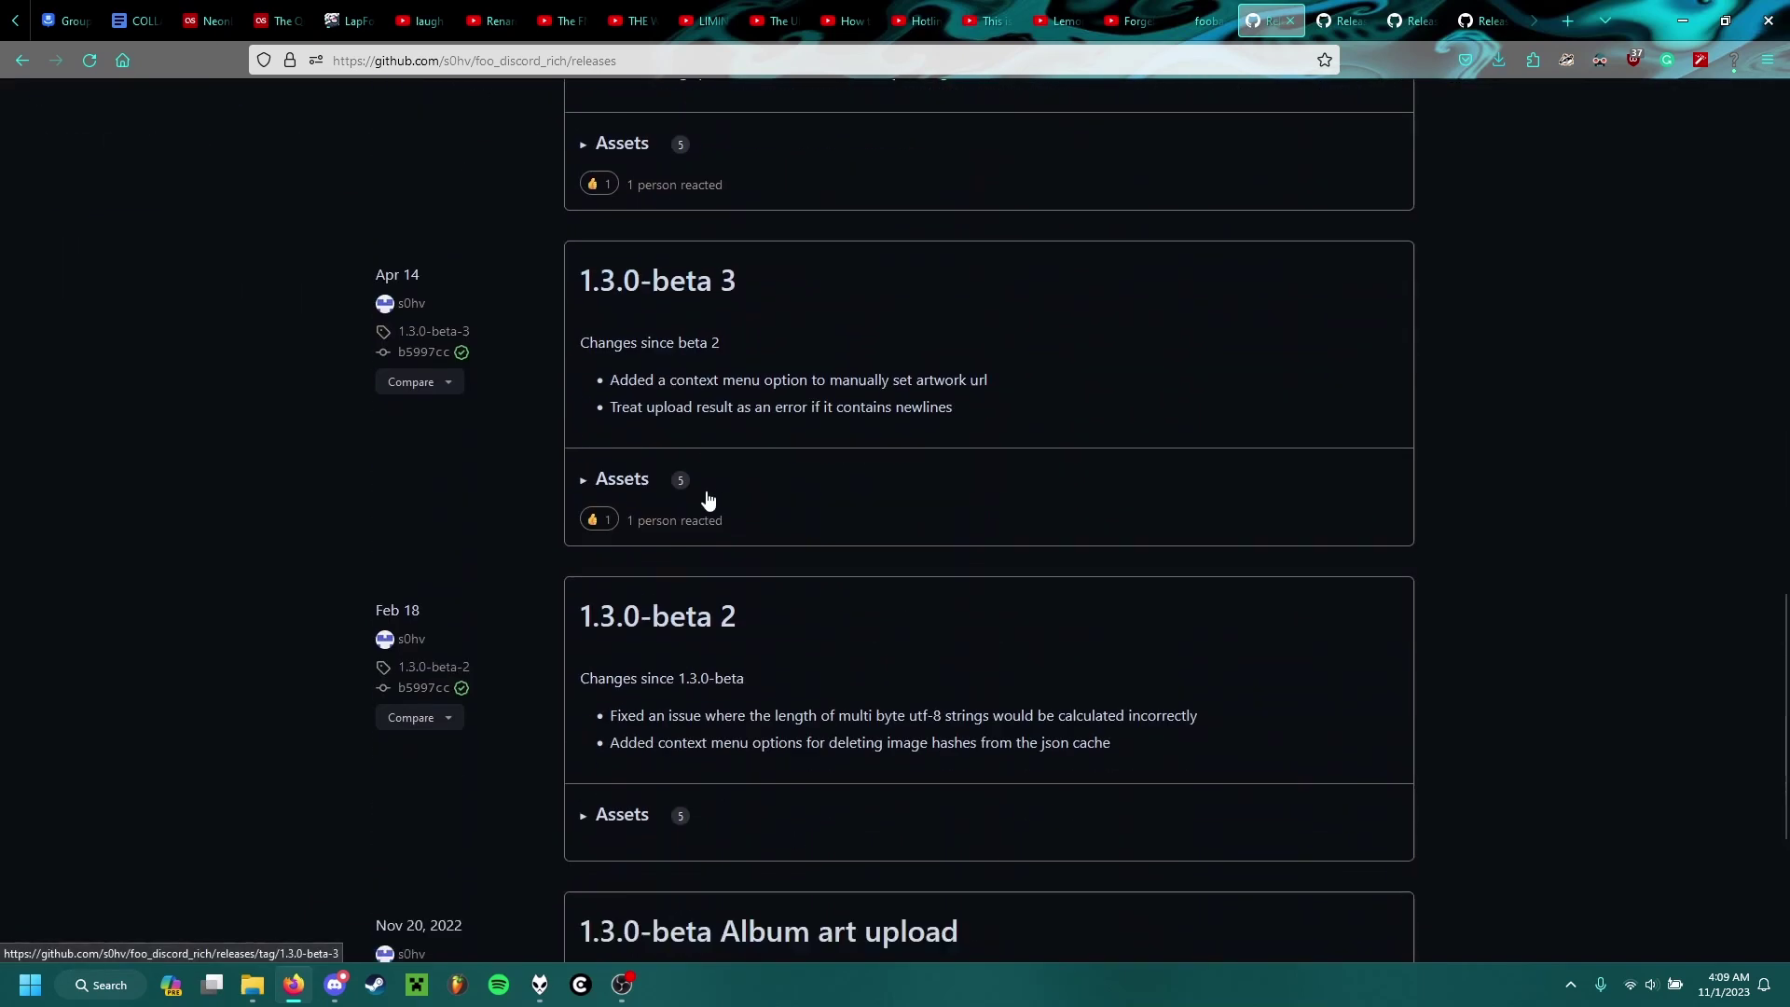
scroll(726, 487, "up", 15)
scroll(708, 504, "down", 4)
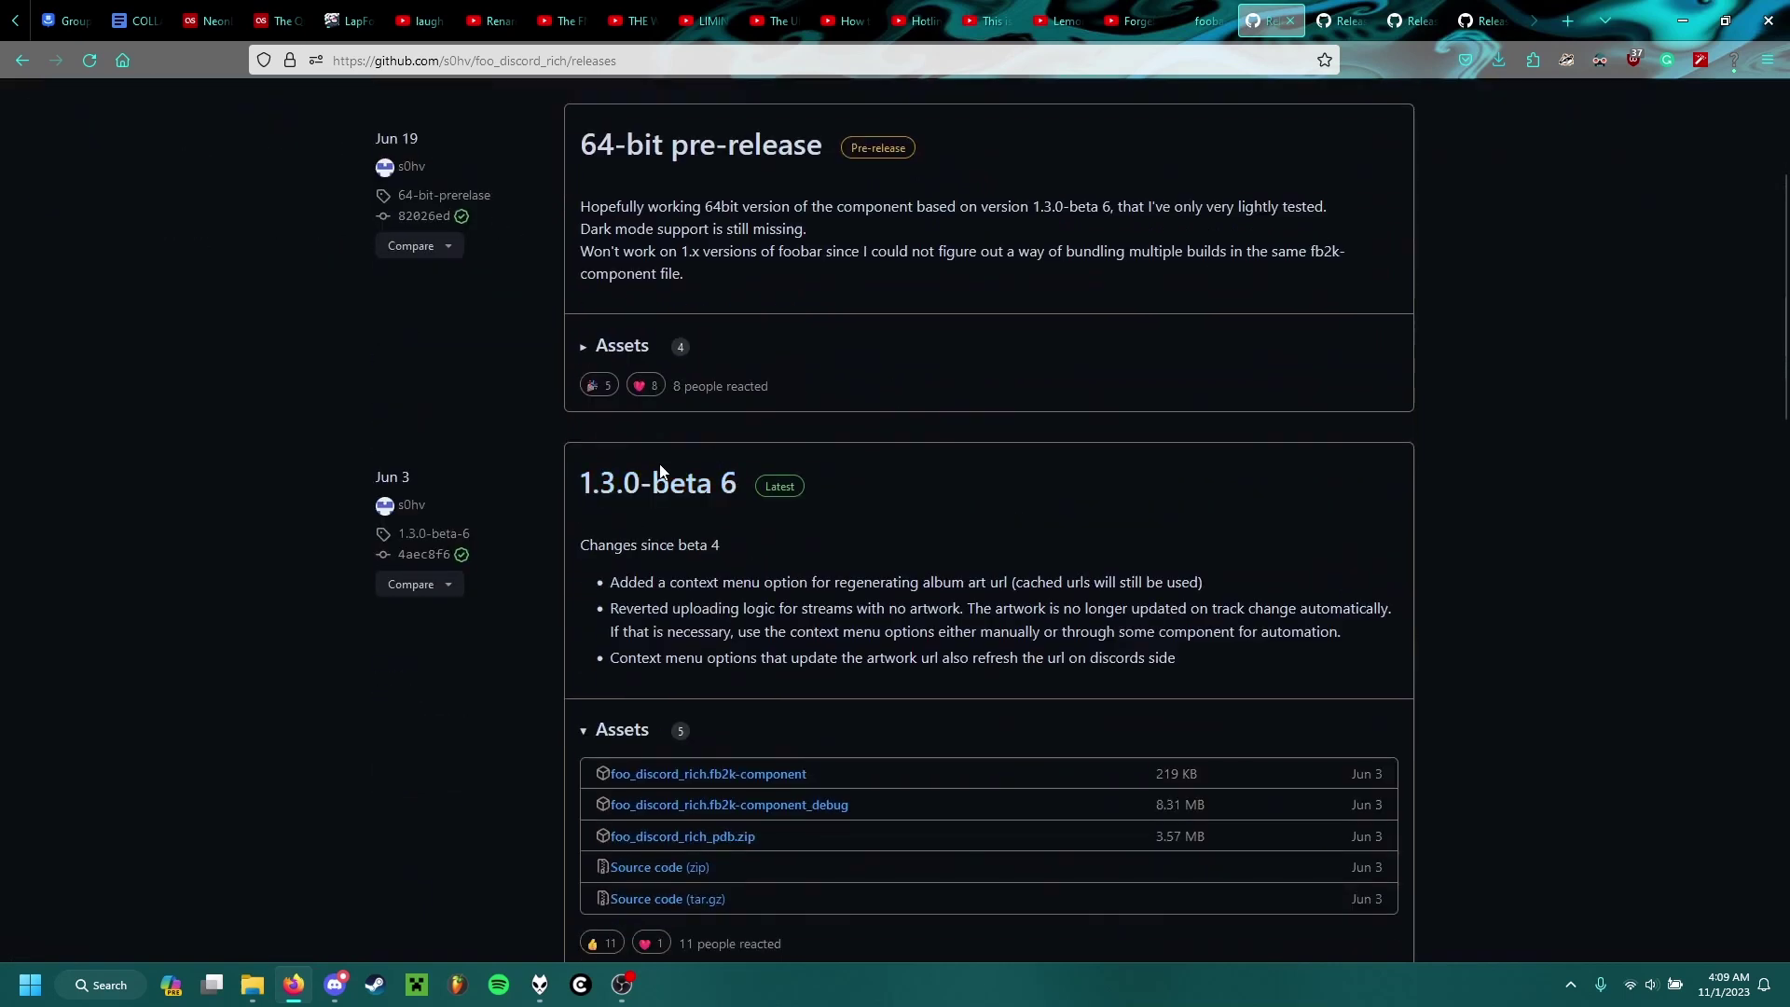
scroll(708, 494, "down", 15)
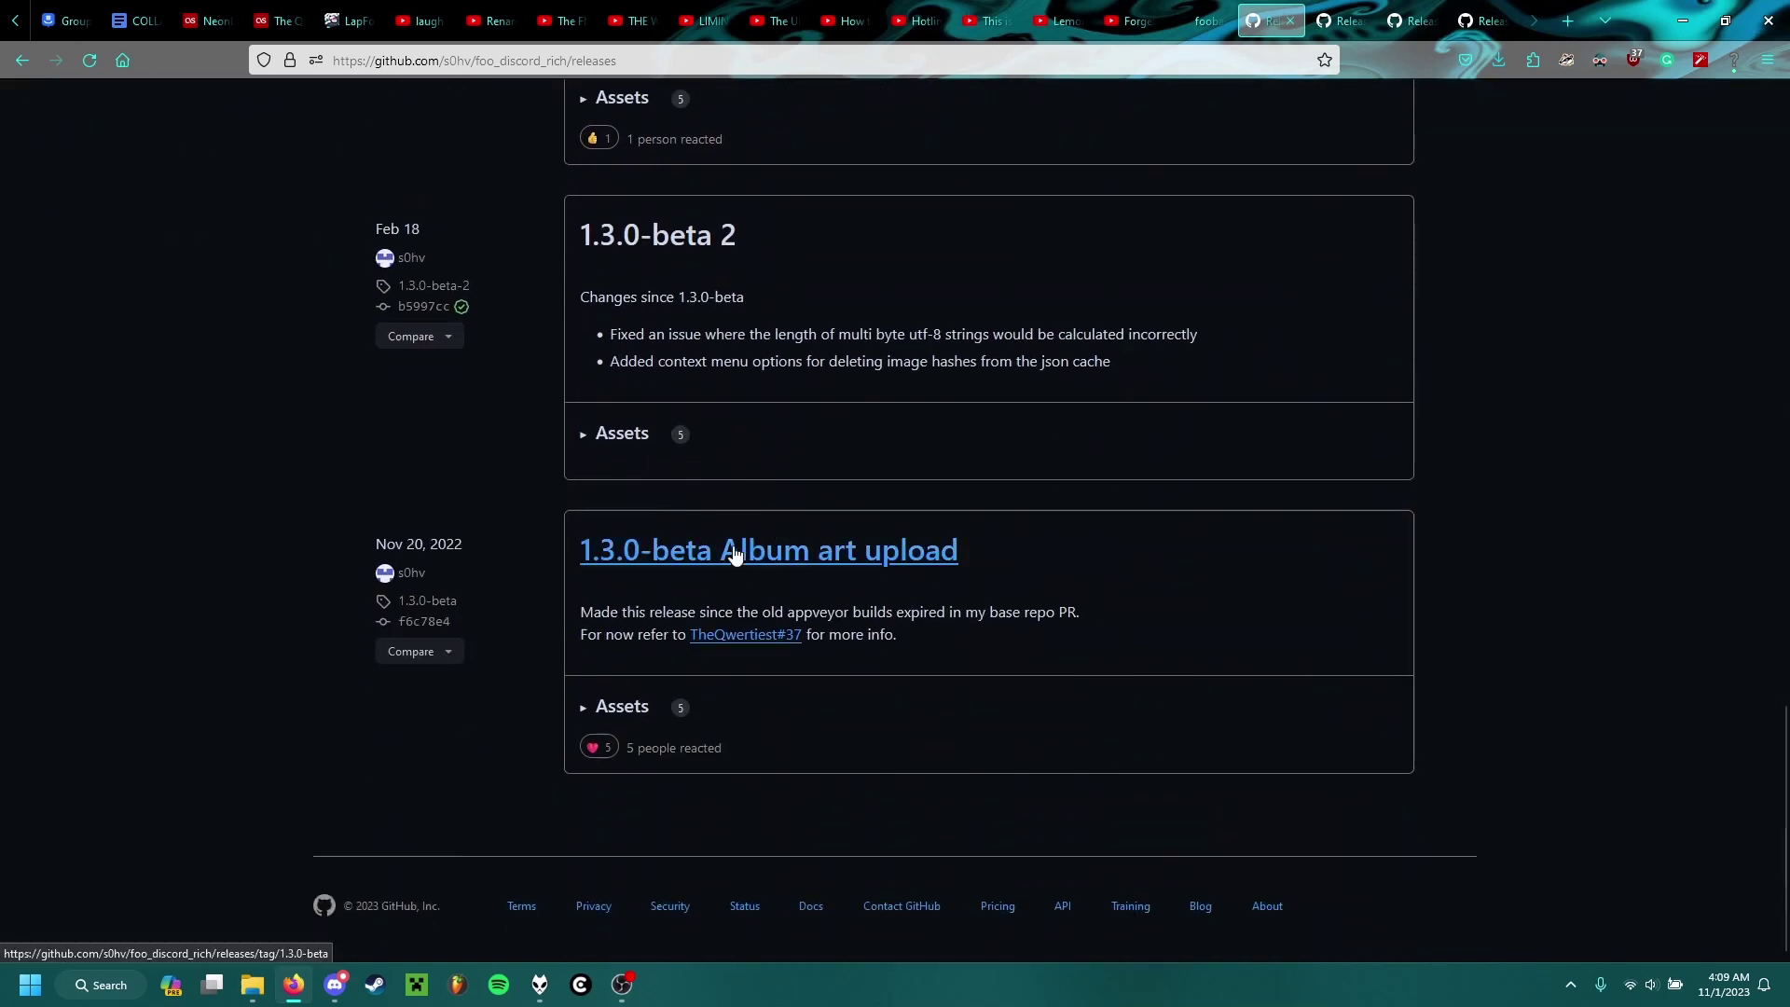
left_click(742, 551)
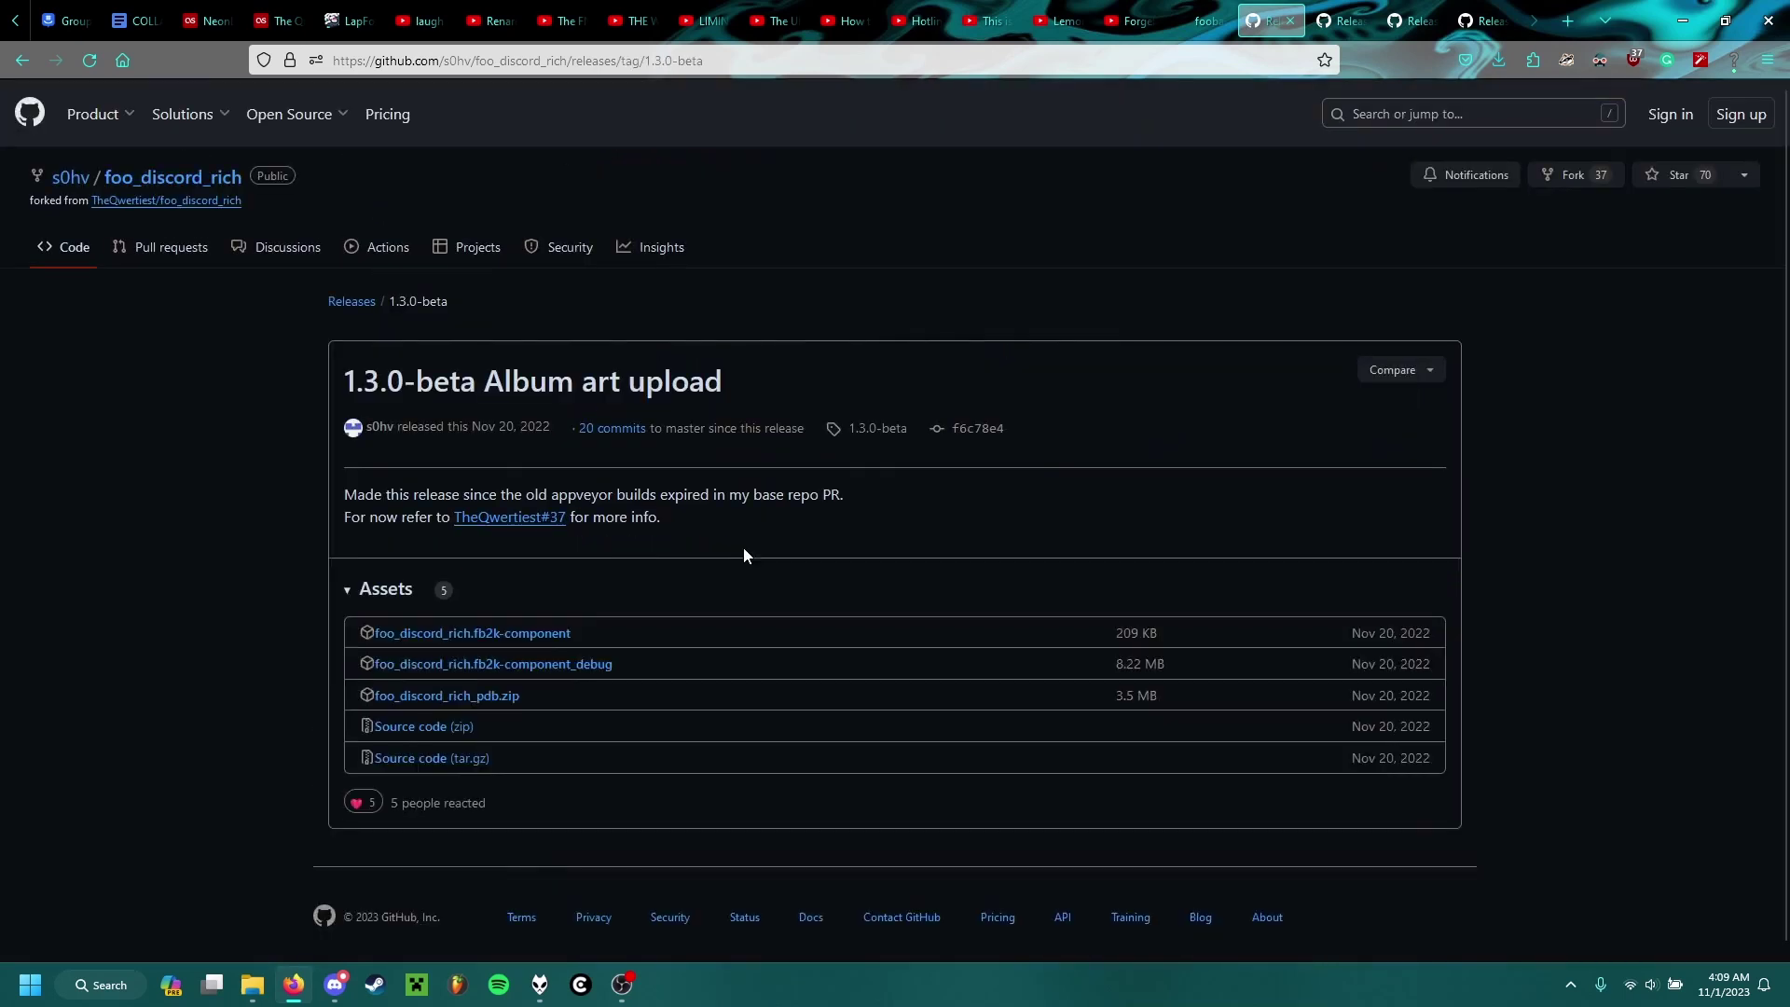
Download foo_discord_rich.fb2k-component into the Components folder of 6 Foobar2000 Extra Storage, replacing the existing file
left_click(519, 633)
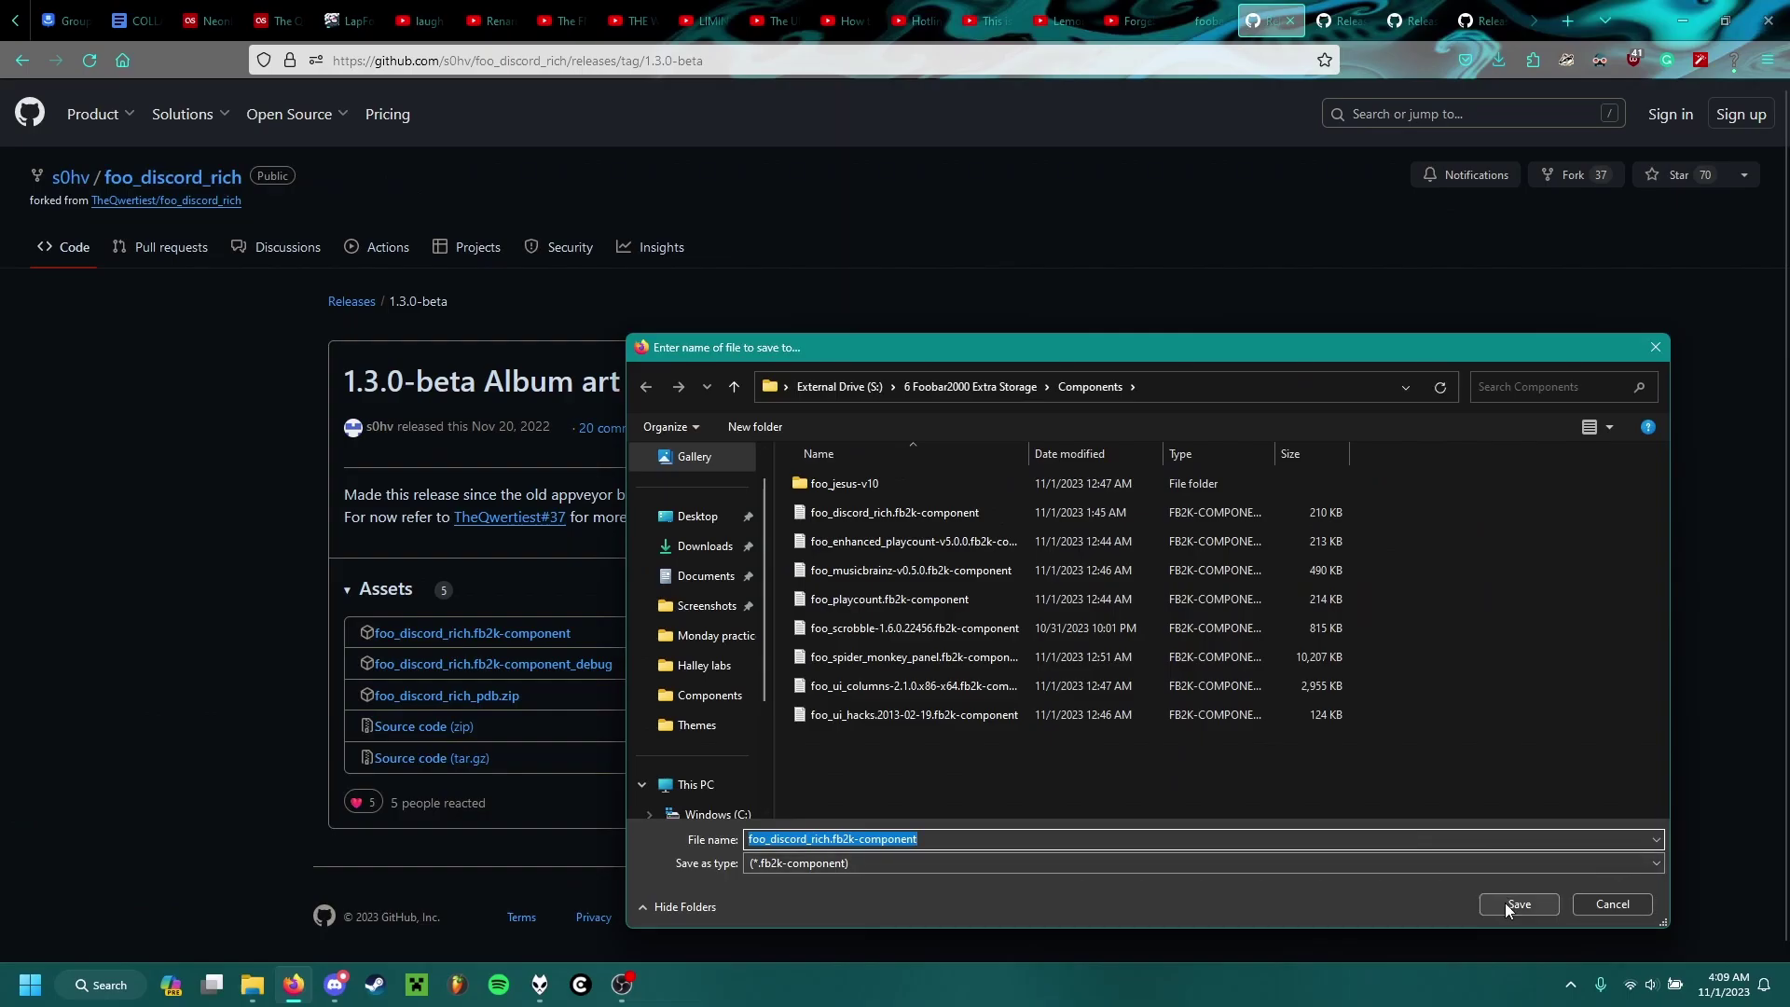
left_click(1761, 874)
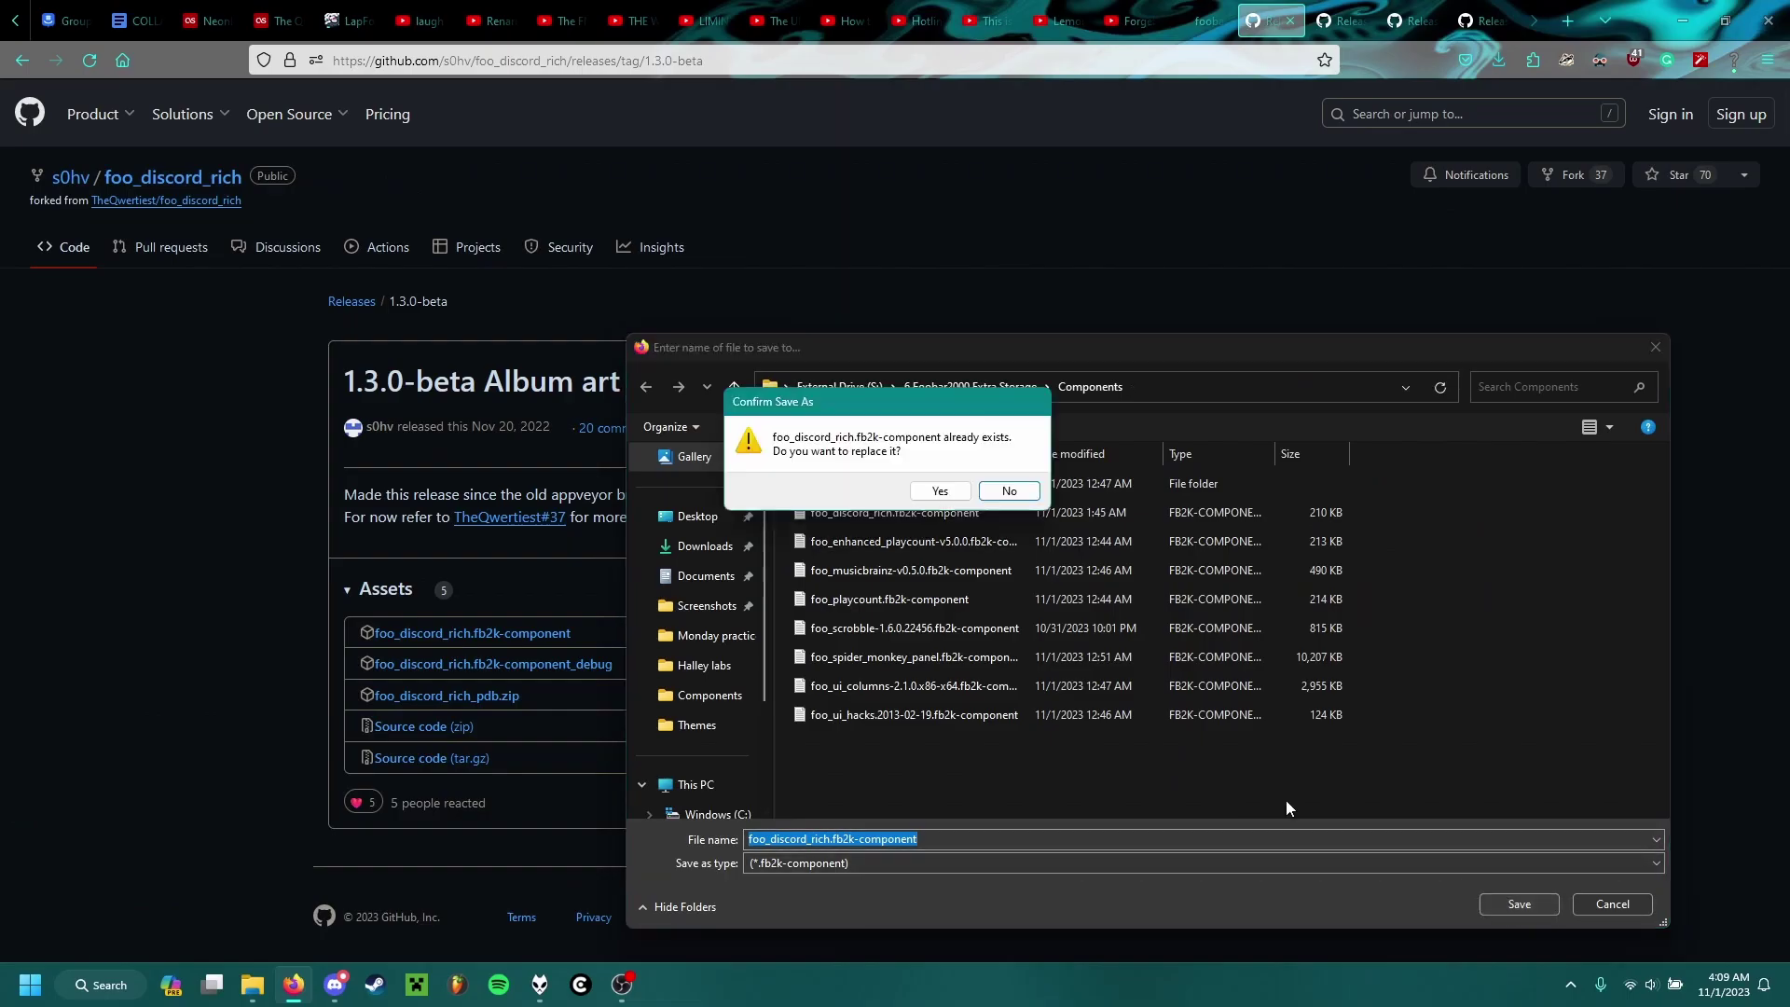
left_click(940, 492)
Switch to foobar2000, install foo_discord_rich.fb2k-component from S:\6 Foobar2000 Extra Storage\Components through the Components preferences, and apply the change
left_click(543, 989)
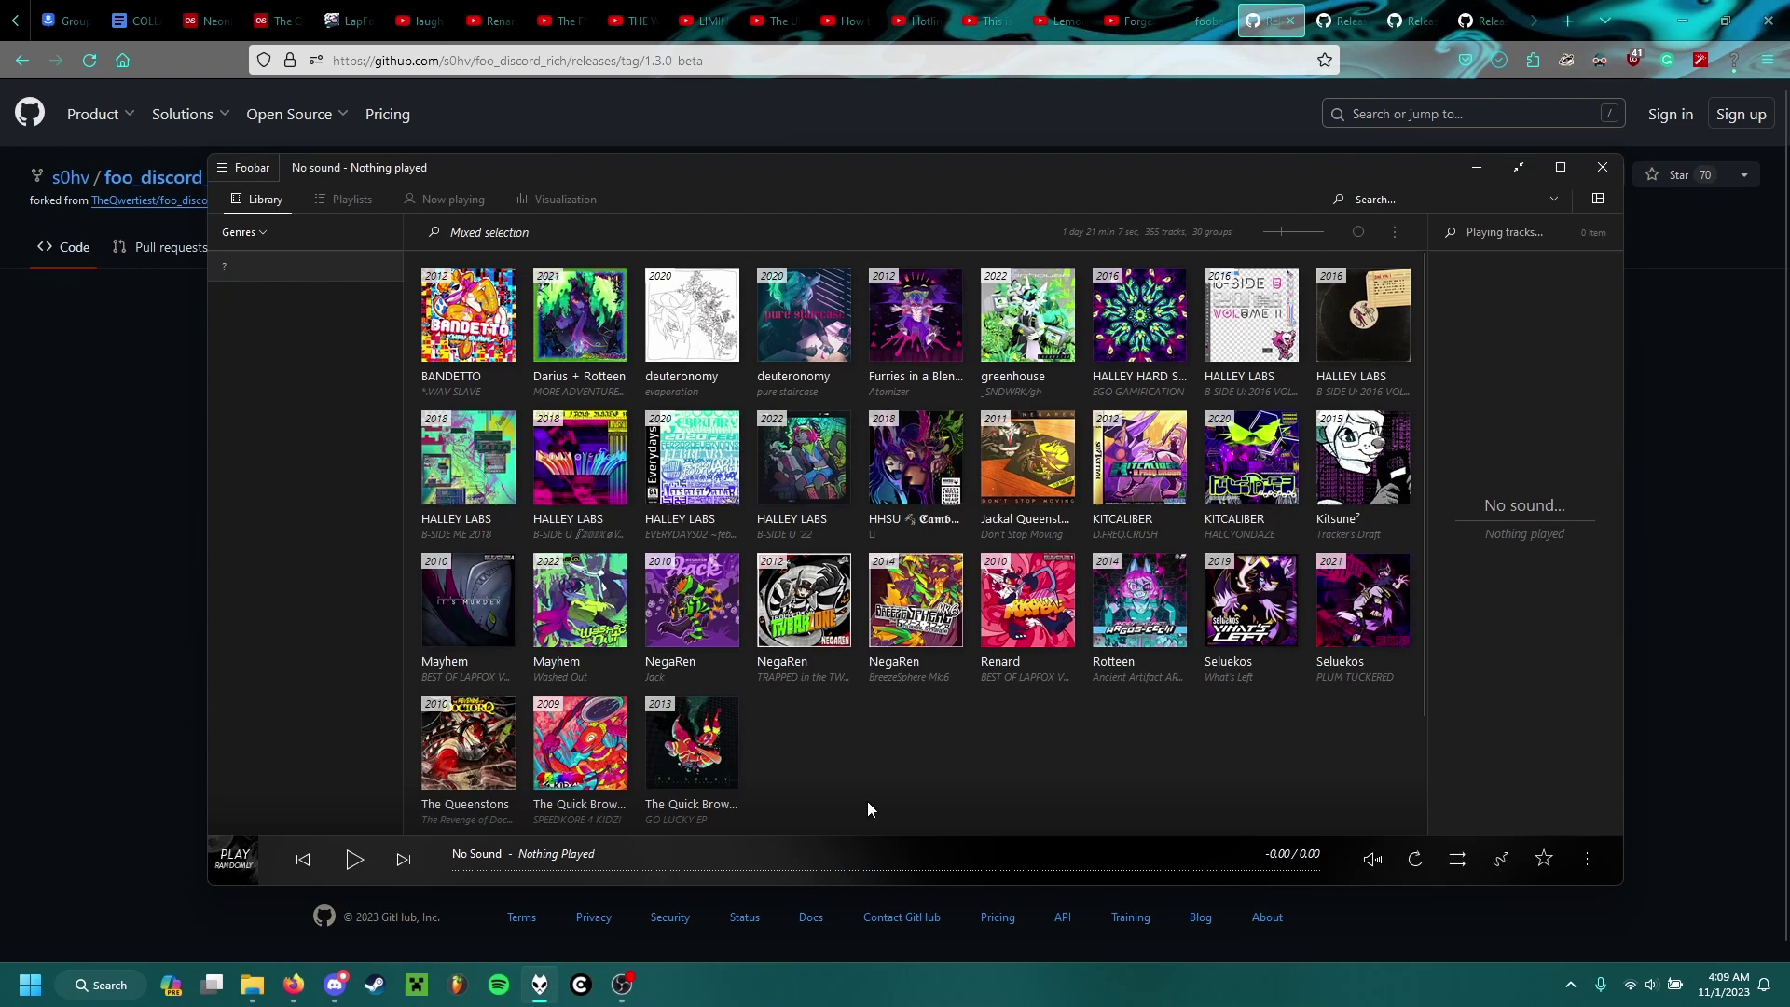
key("ctrl+p")
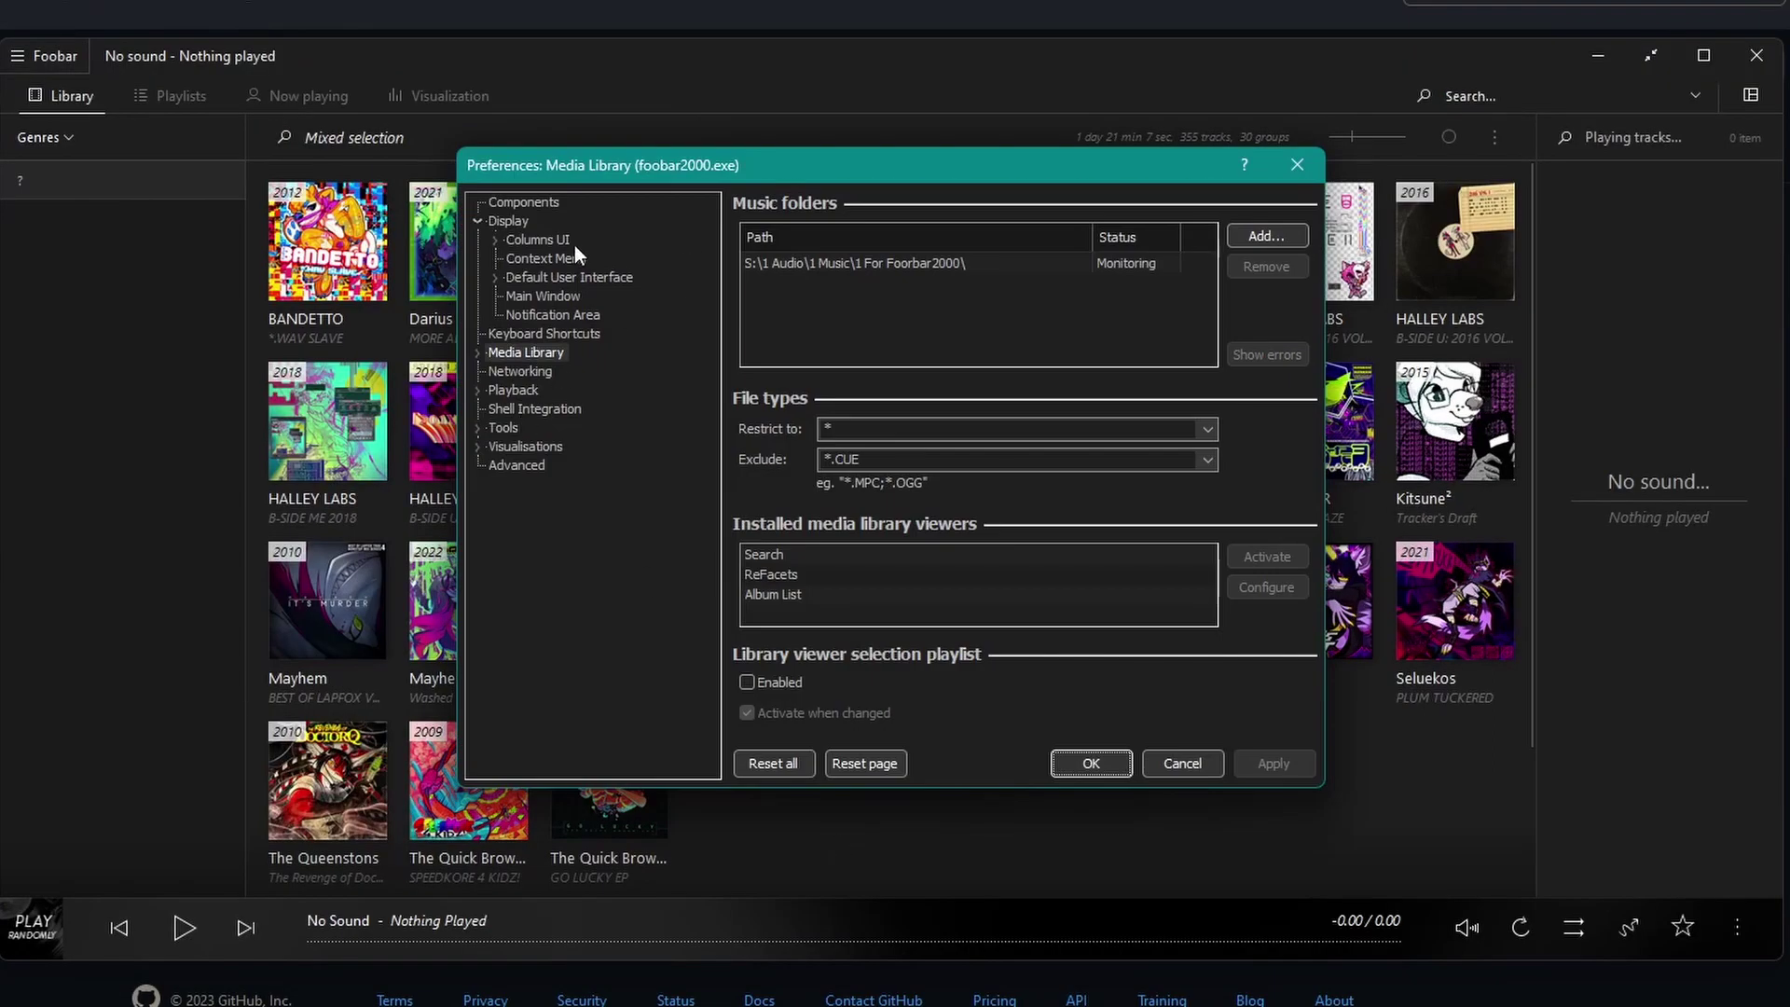
left_click(524, 202)
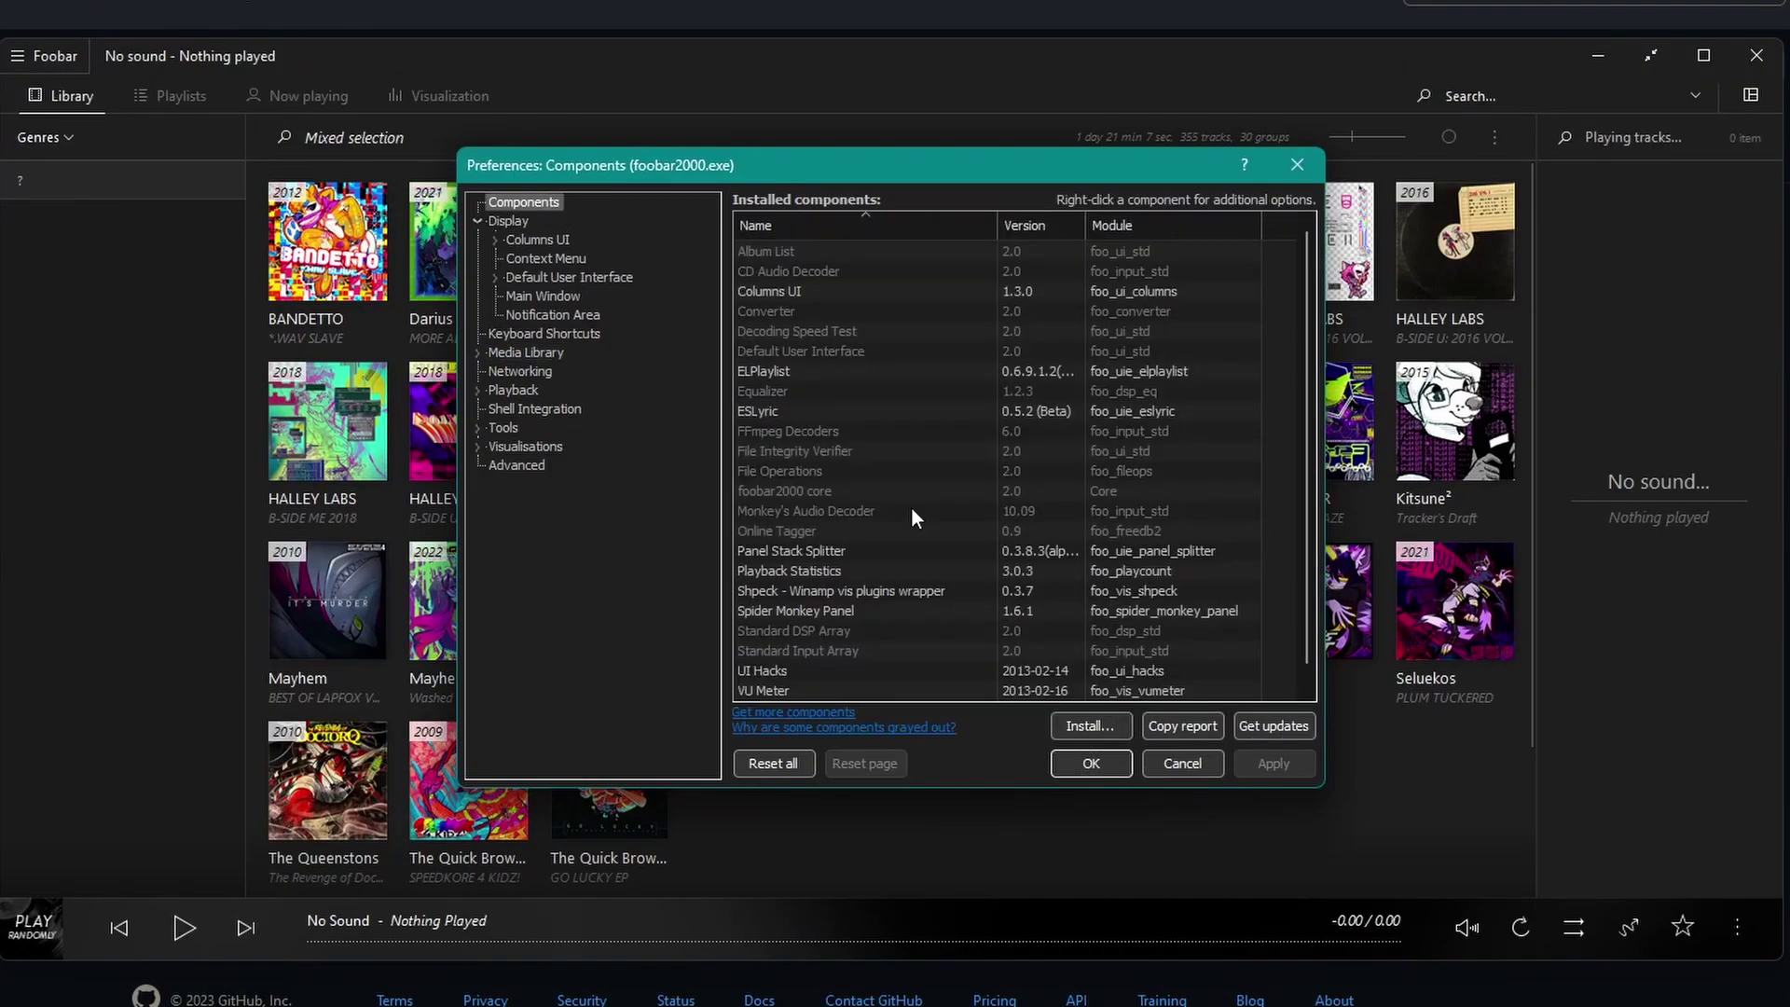
left_click(1093, 729)
scroll(578, 606, "down", 2)
left_click(588, 639)
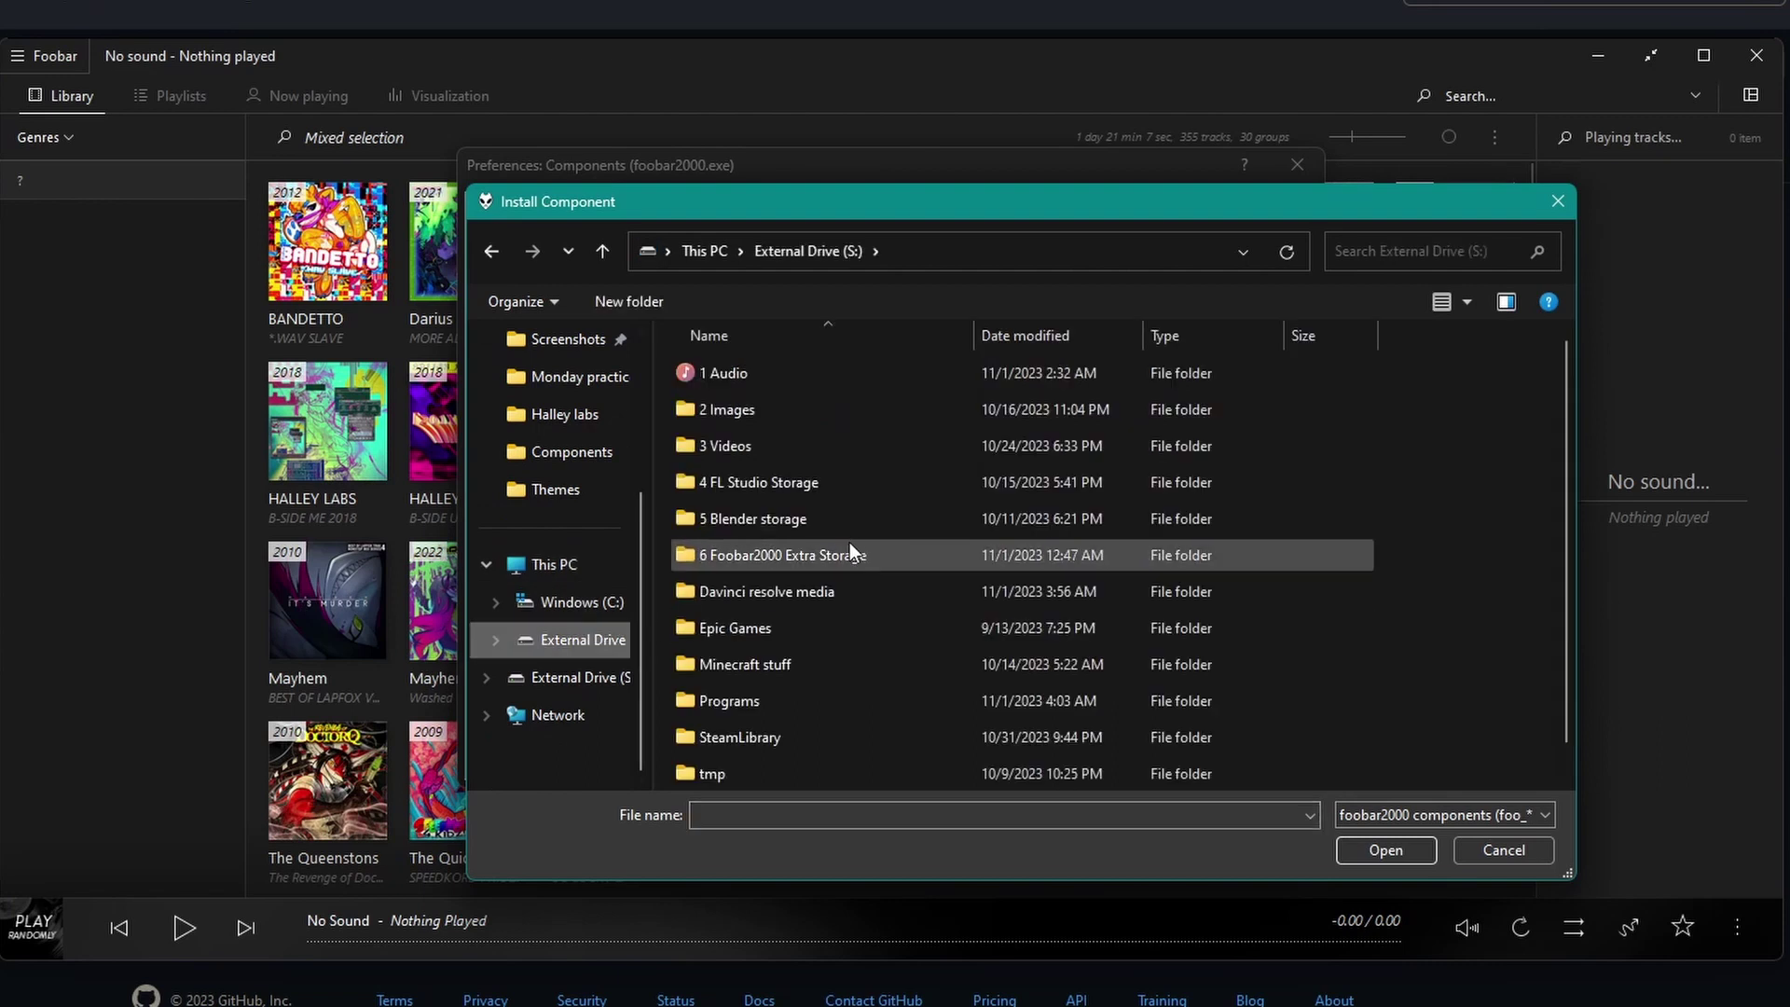
double_click(849, 552)
double_click(769, 370)
left_click(774, 410)
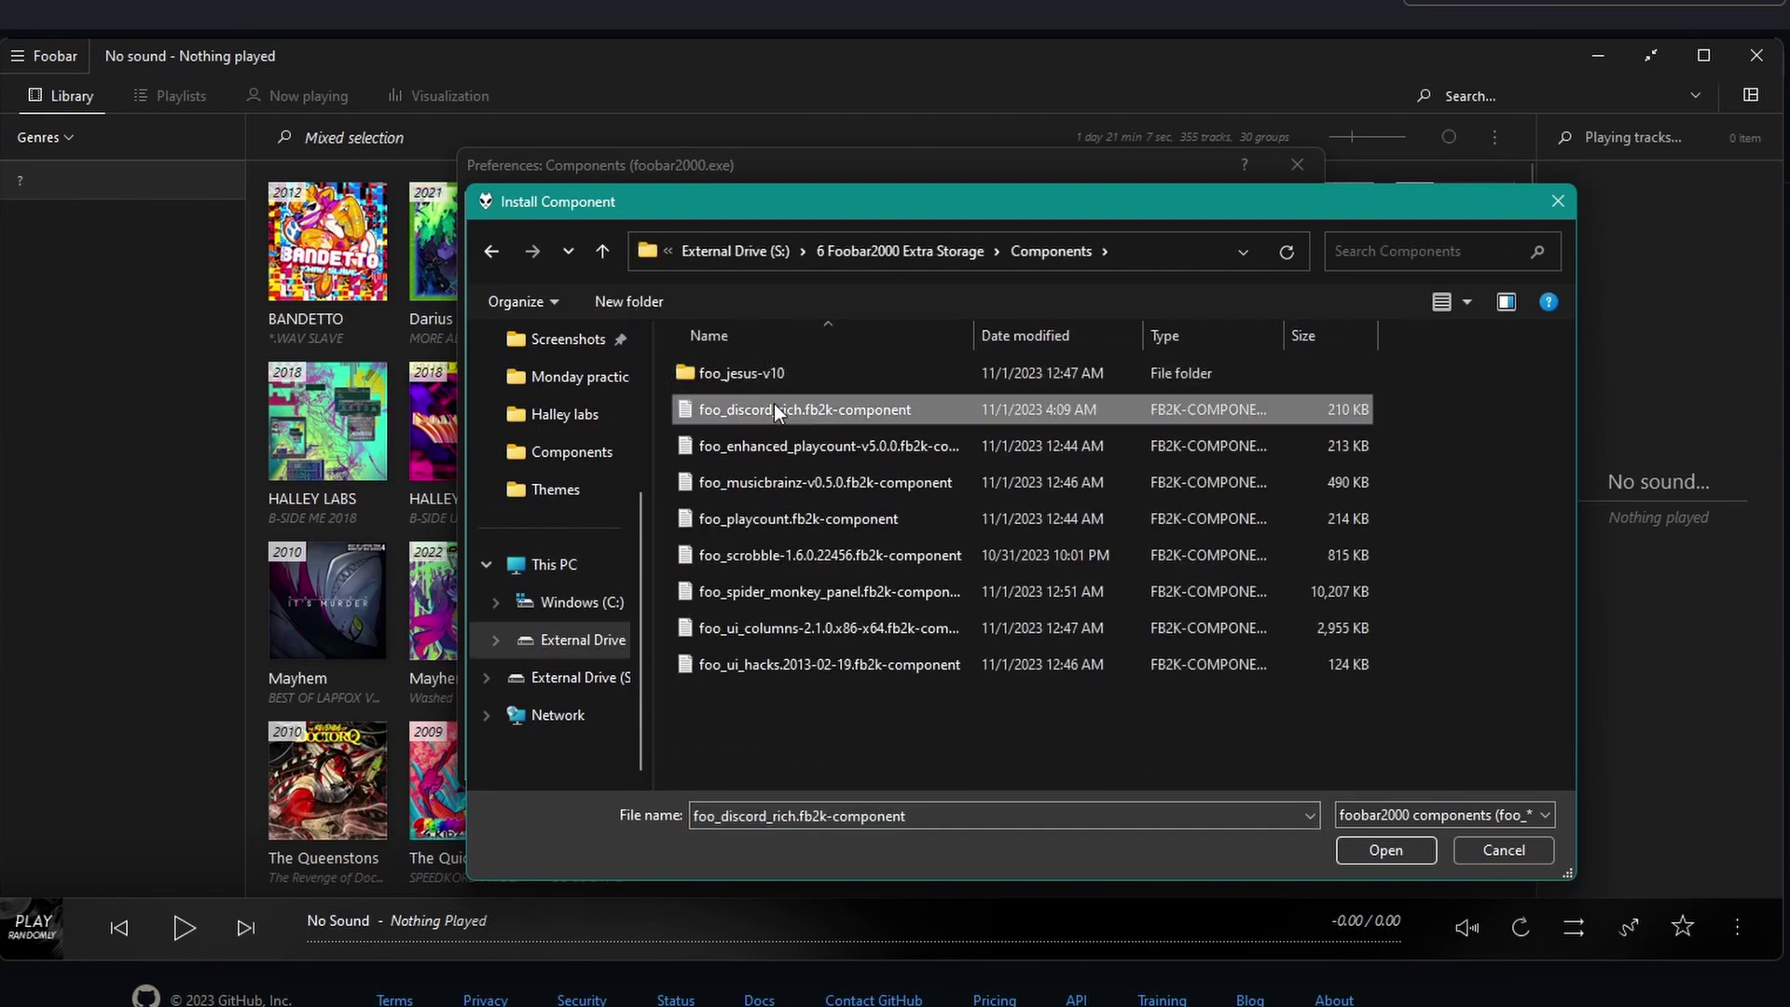
left_click(1386, 849)
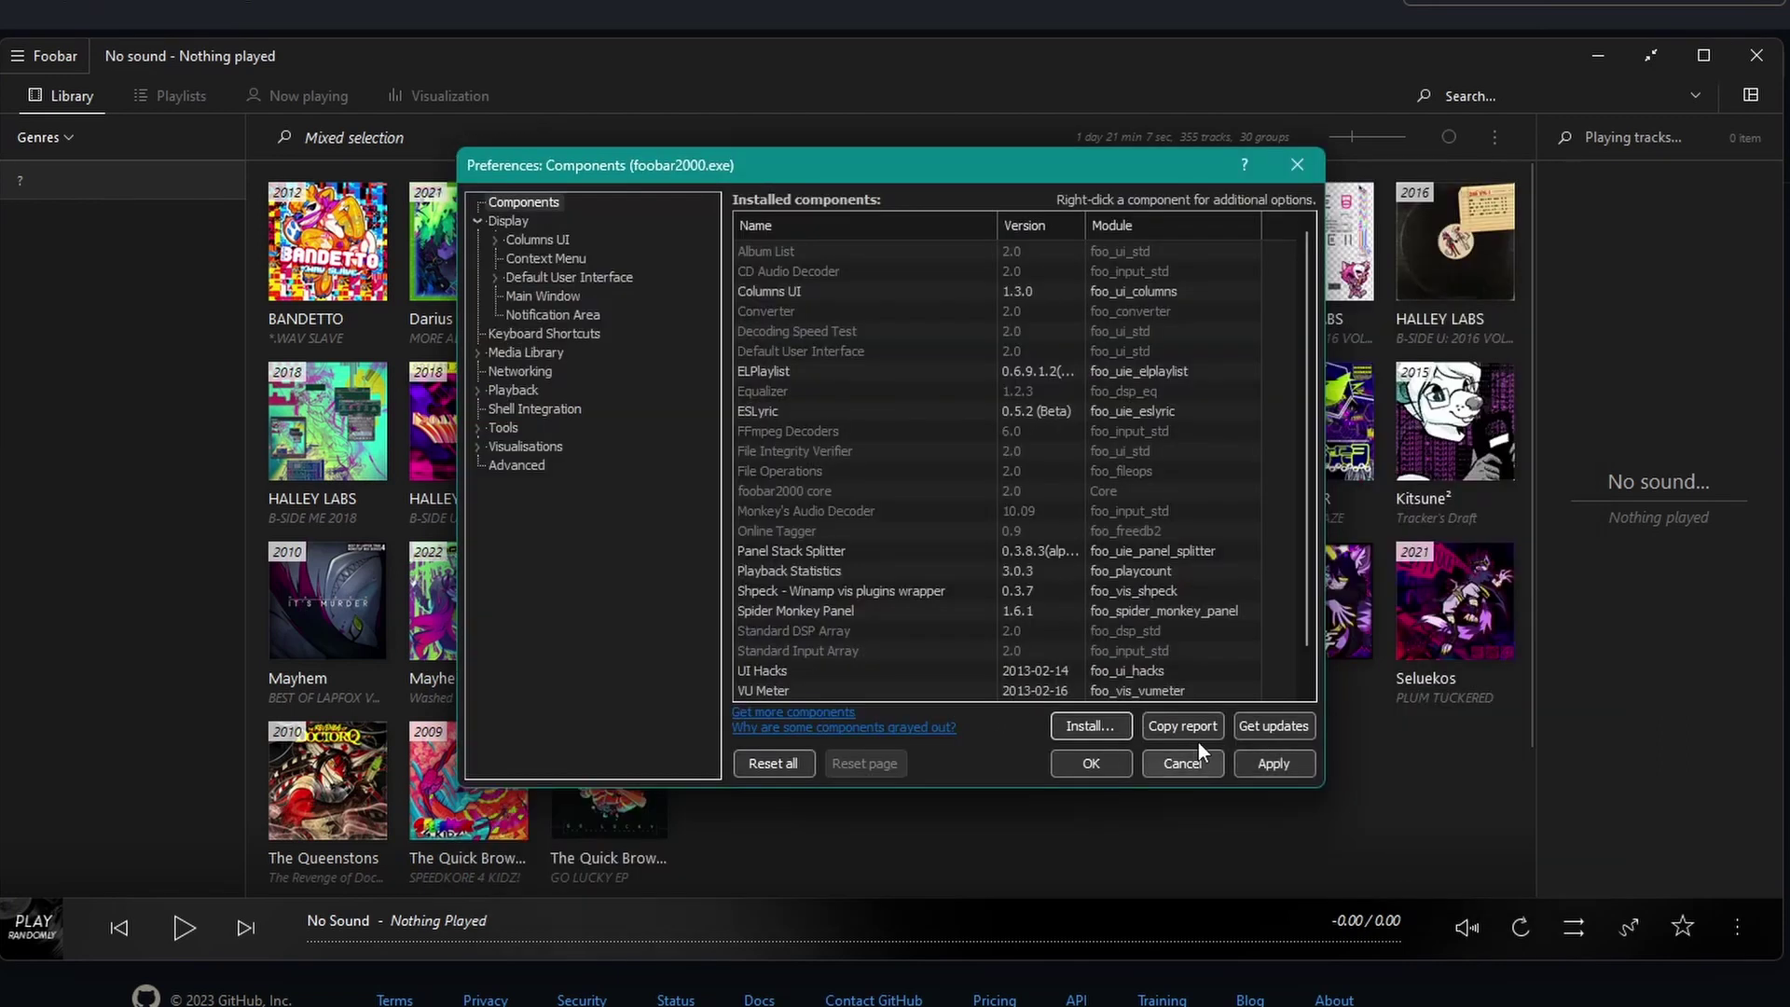
left_click(1241, 765)
left_click(966, 511)
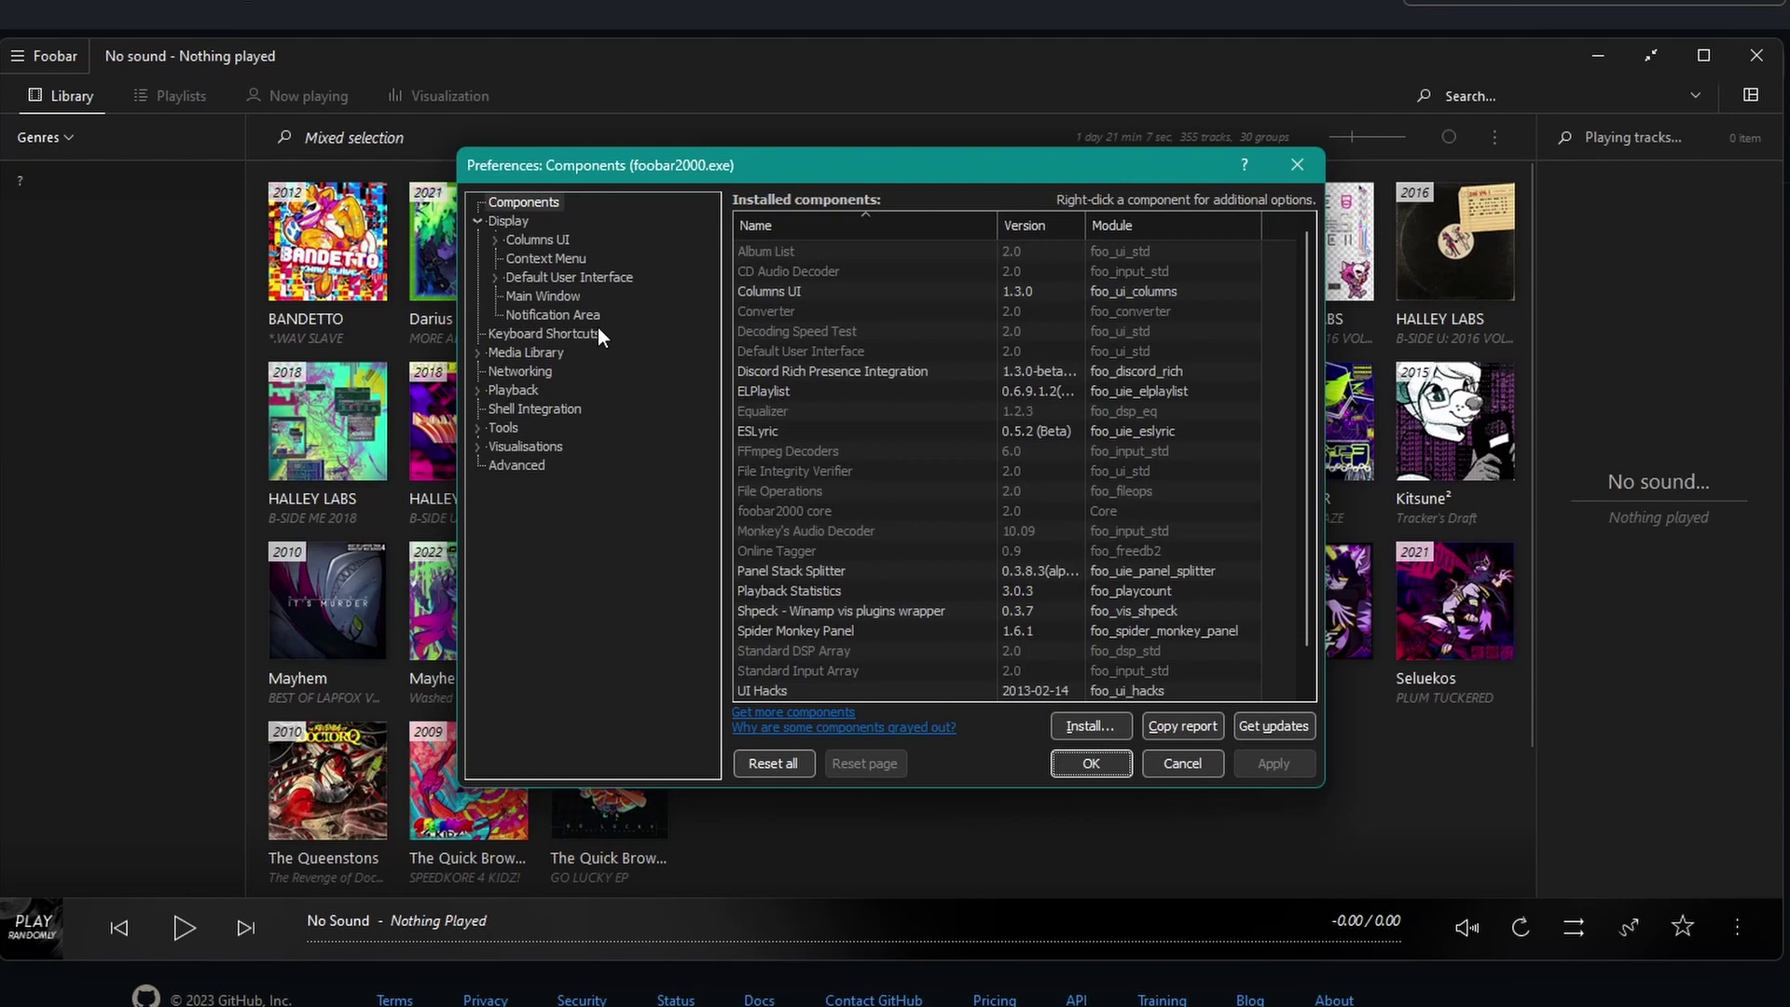
In the Discord Rich Presence Integration preferences, set the foobar2000 and playback status images to Dark image and confirm
scroll(911, 373, "down", 1)
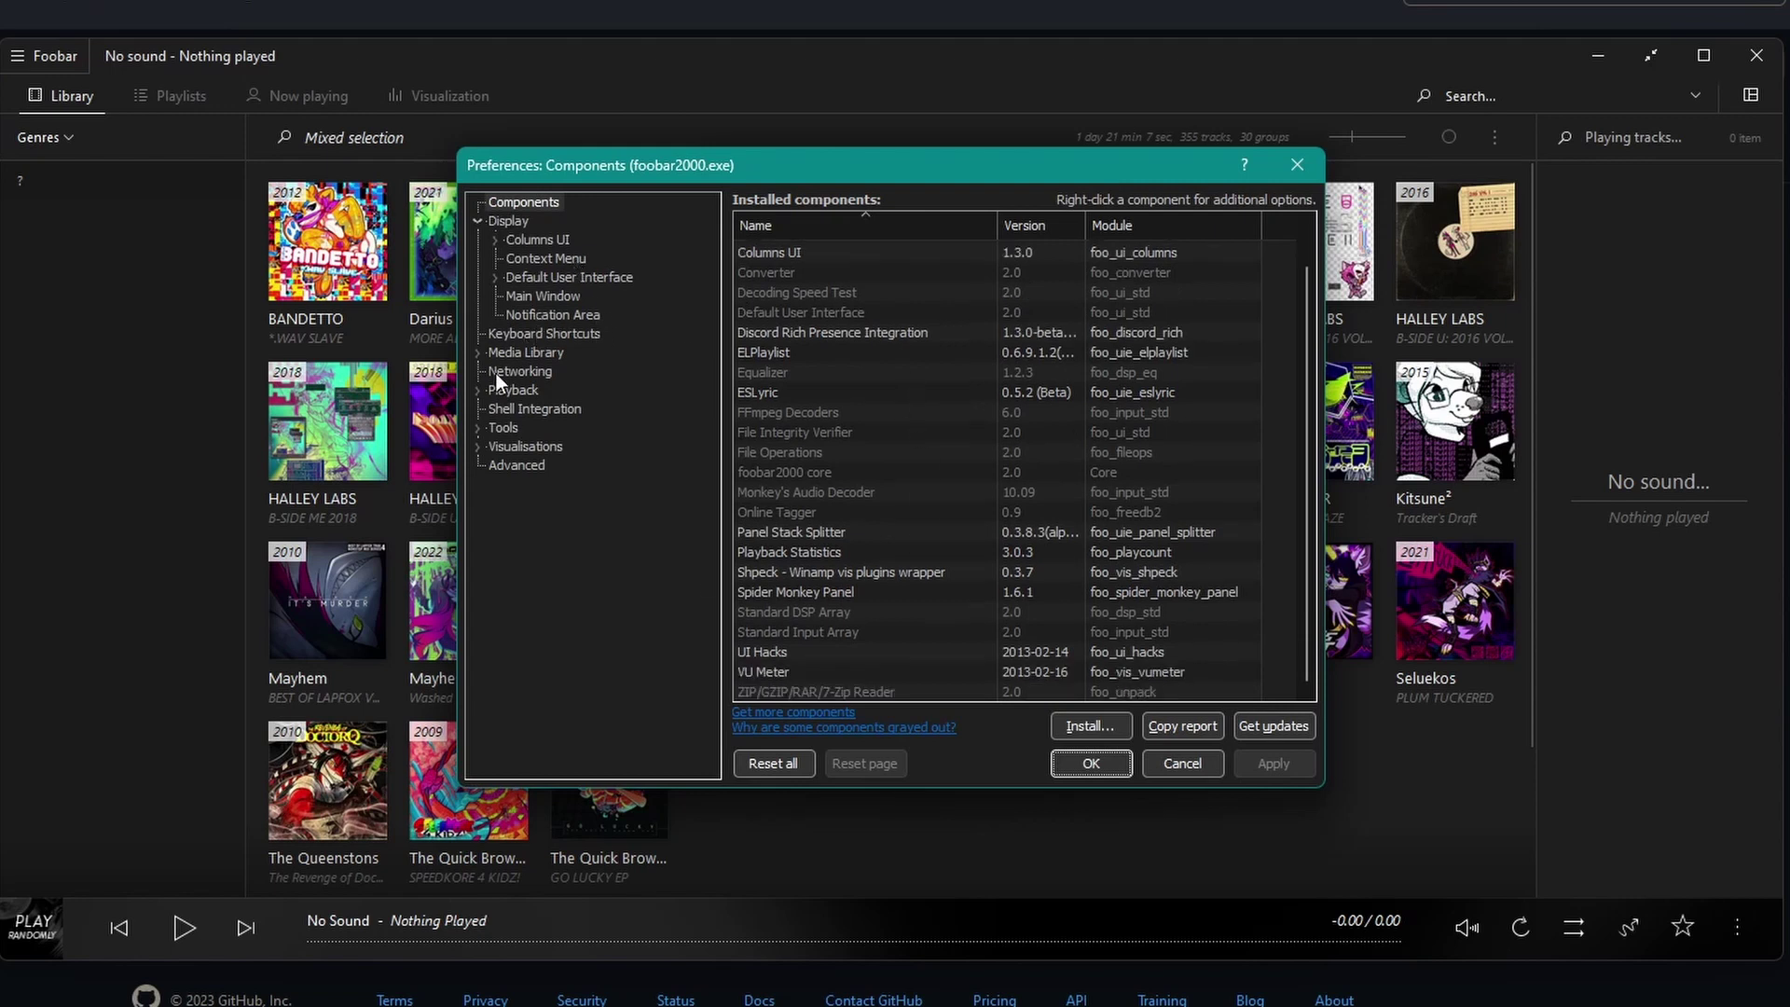
left_click(479, 428)
left_click(549, 446)
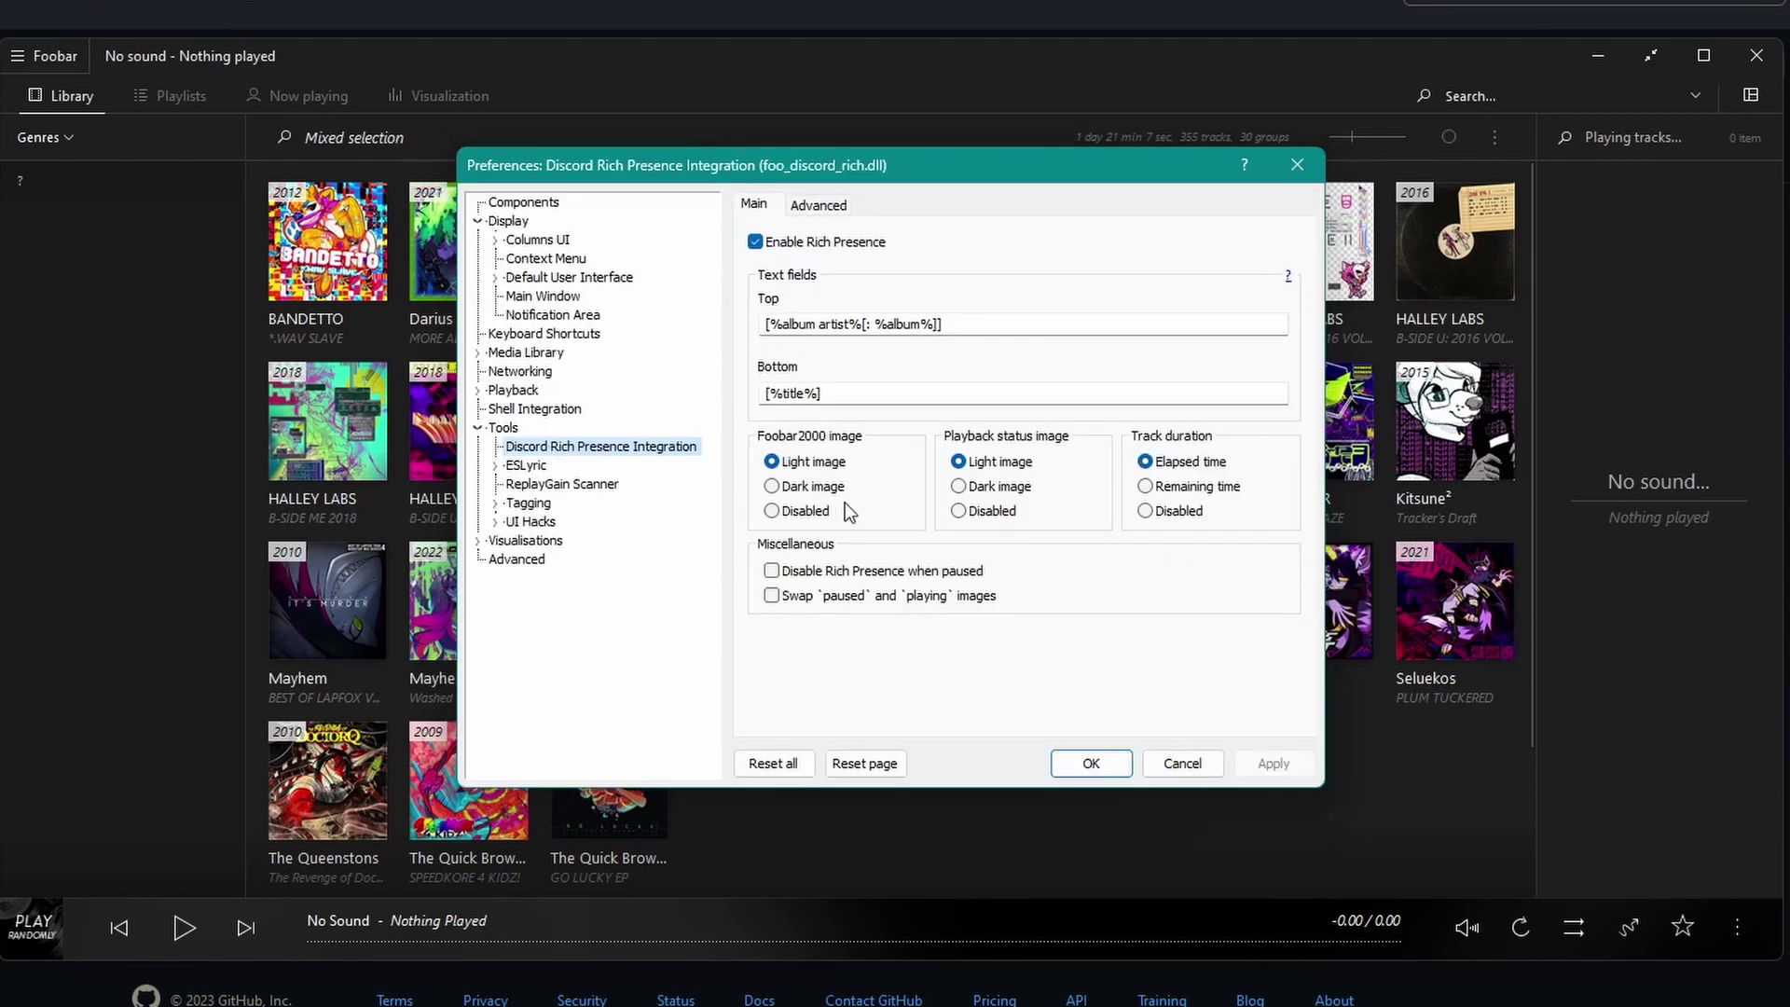
left_click(1085, 757)
Play Go To The Party from Renard's BEST OF LAPFOX VOL 1 at an adjusted volume, pause it, and view the Discord activity
left_click(1033, 601)
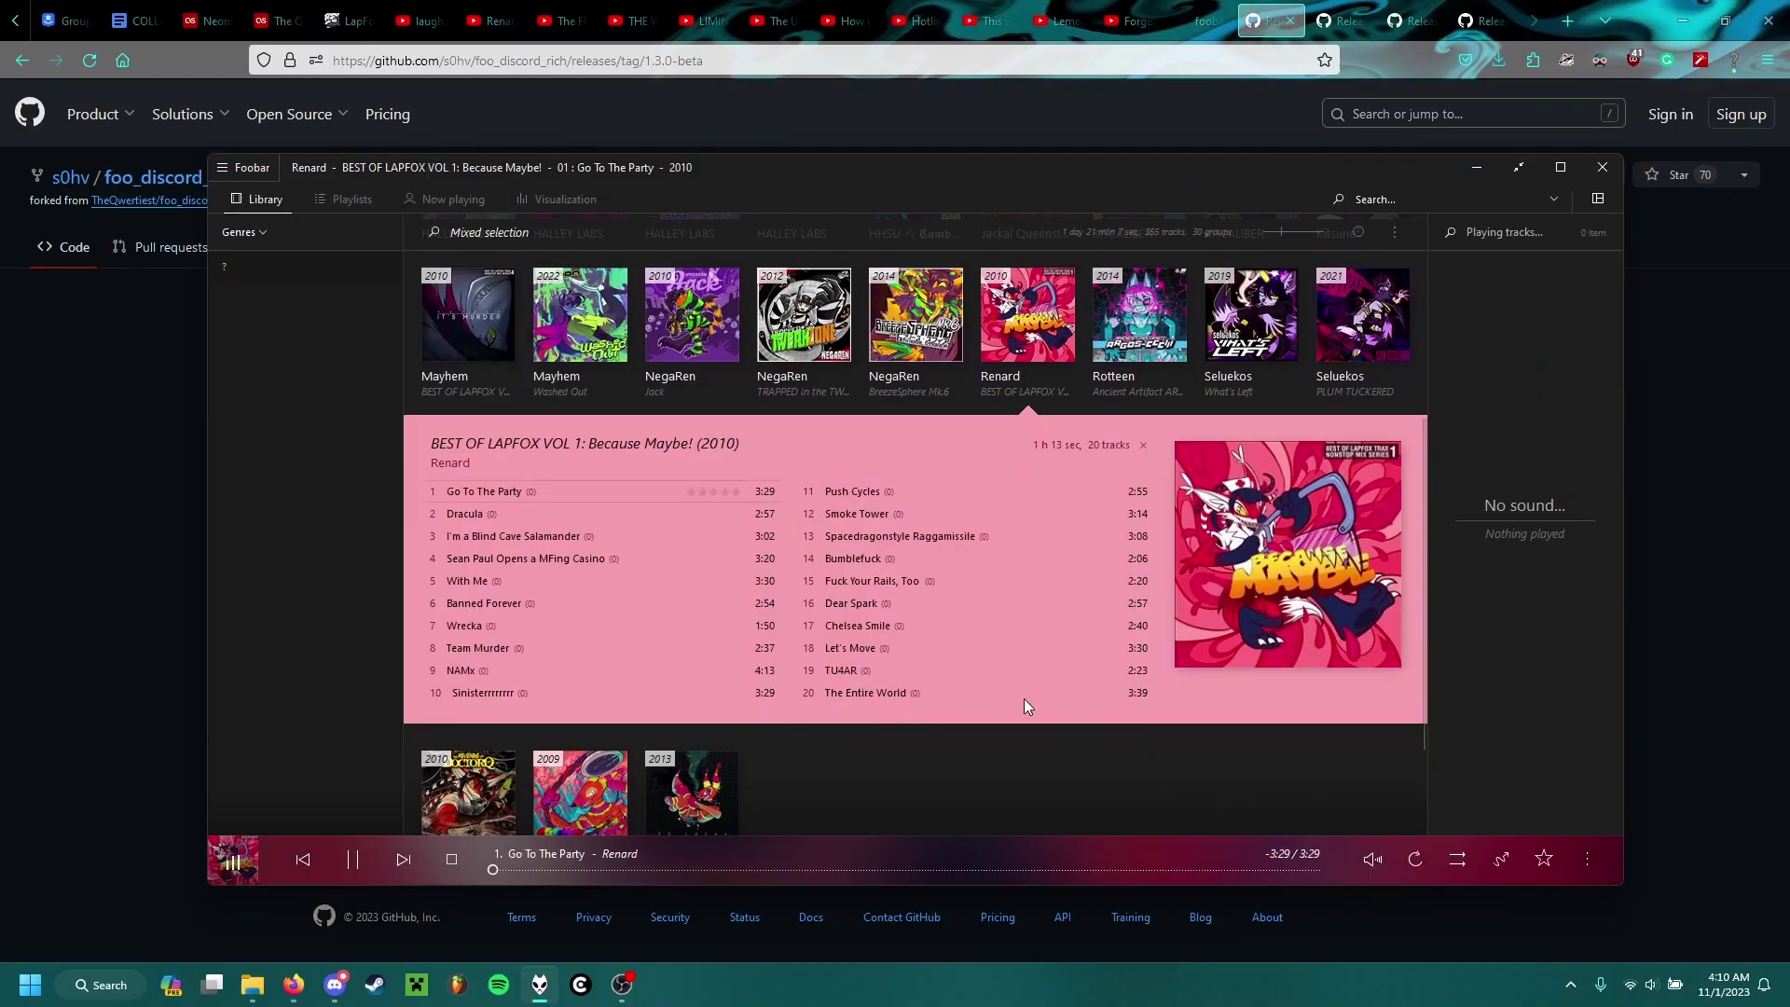
mouse_move(1373, 859)
left_click_drag(1466, 860, 1459, 862)
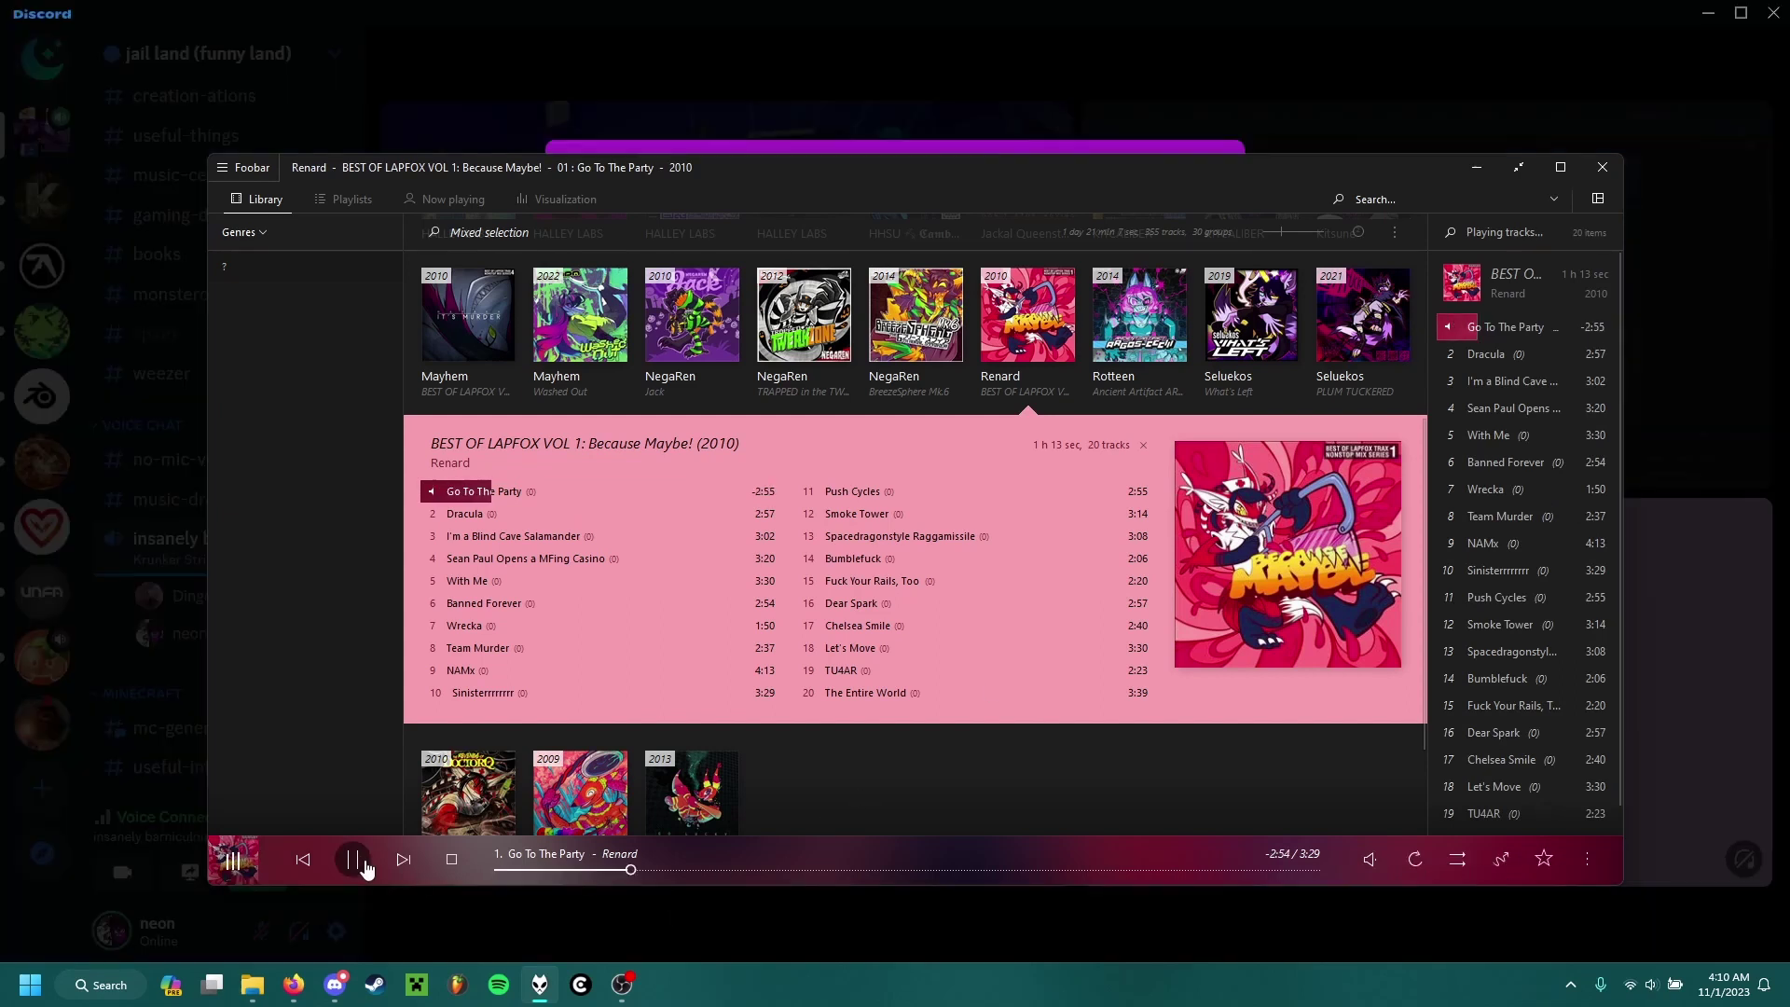
left_click(357, 862)
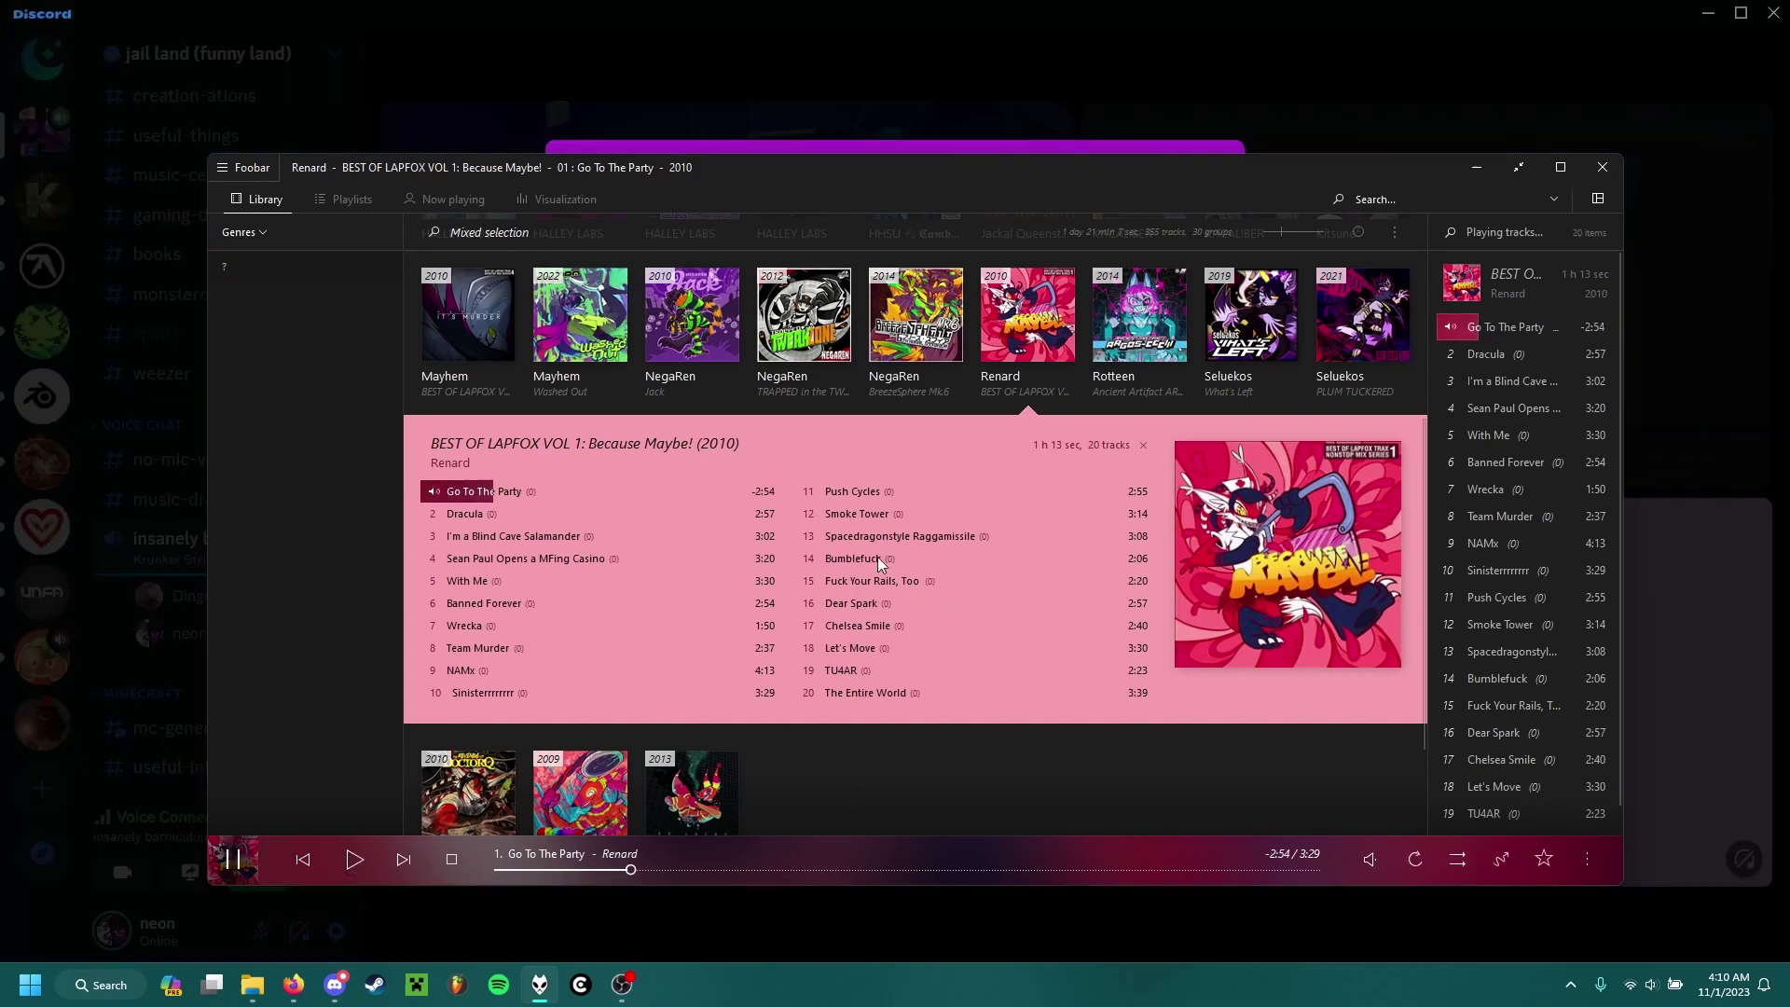
left_click(1479, 175)
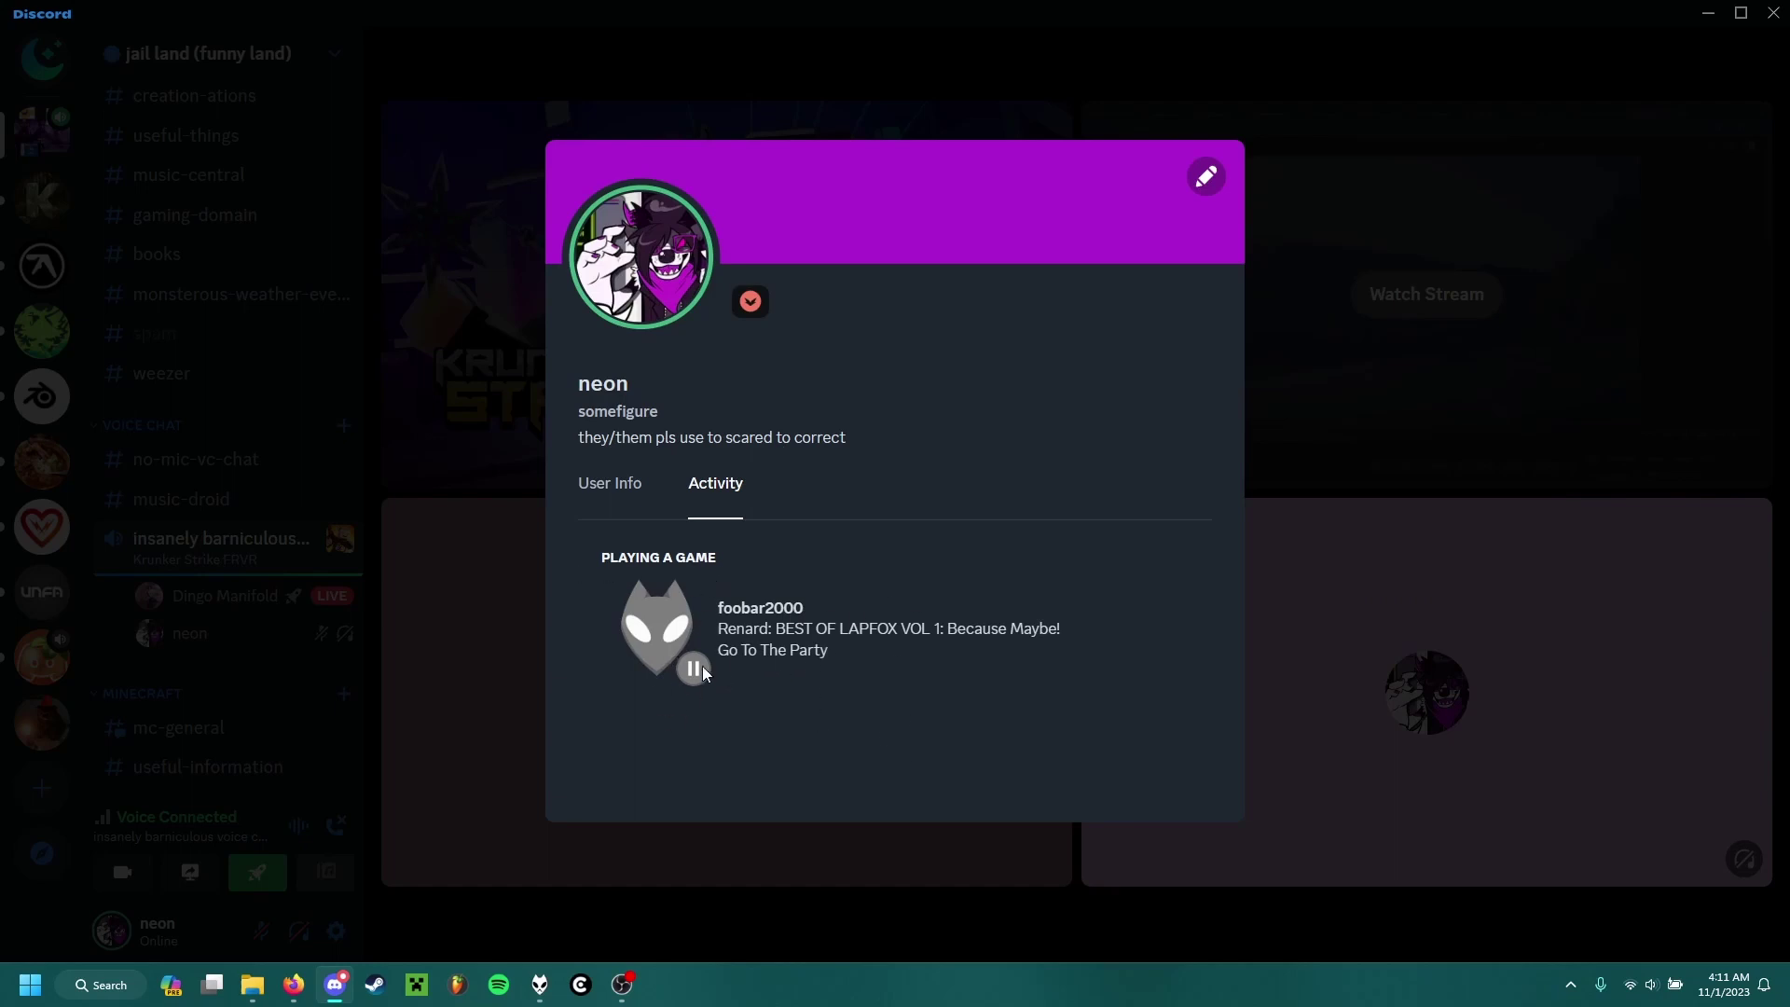
Place foobar2000 beside the Discord profile and enable Swap `paused` and `playing` images in the Discord Rich Presence Integration preferences
left_click(540, 985)
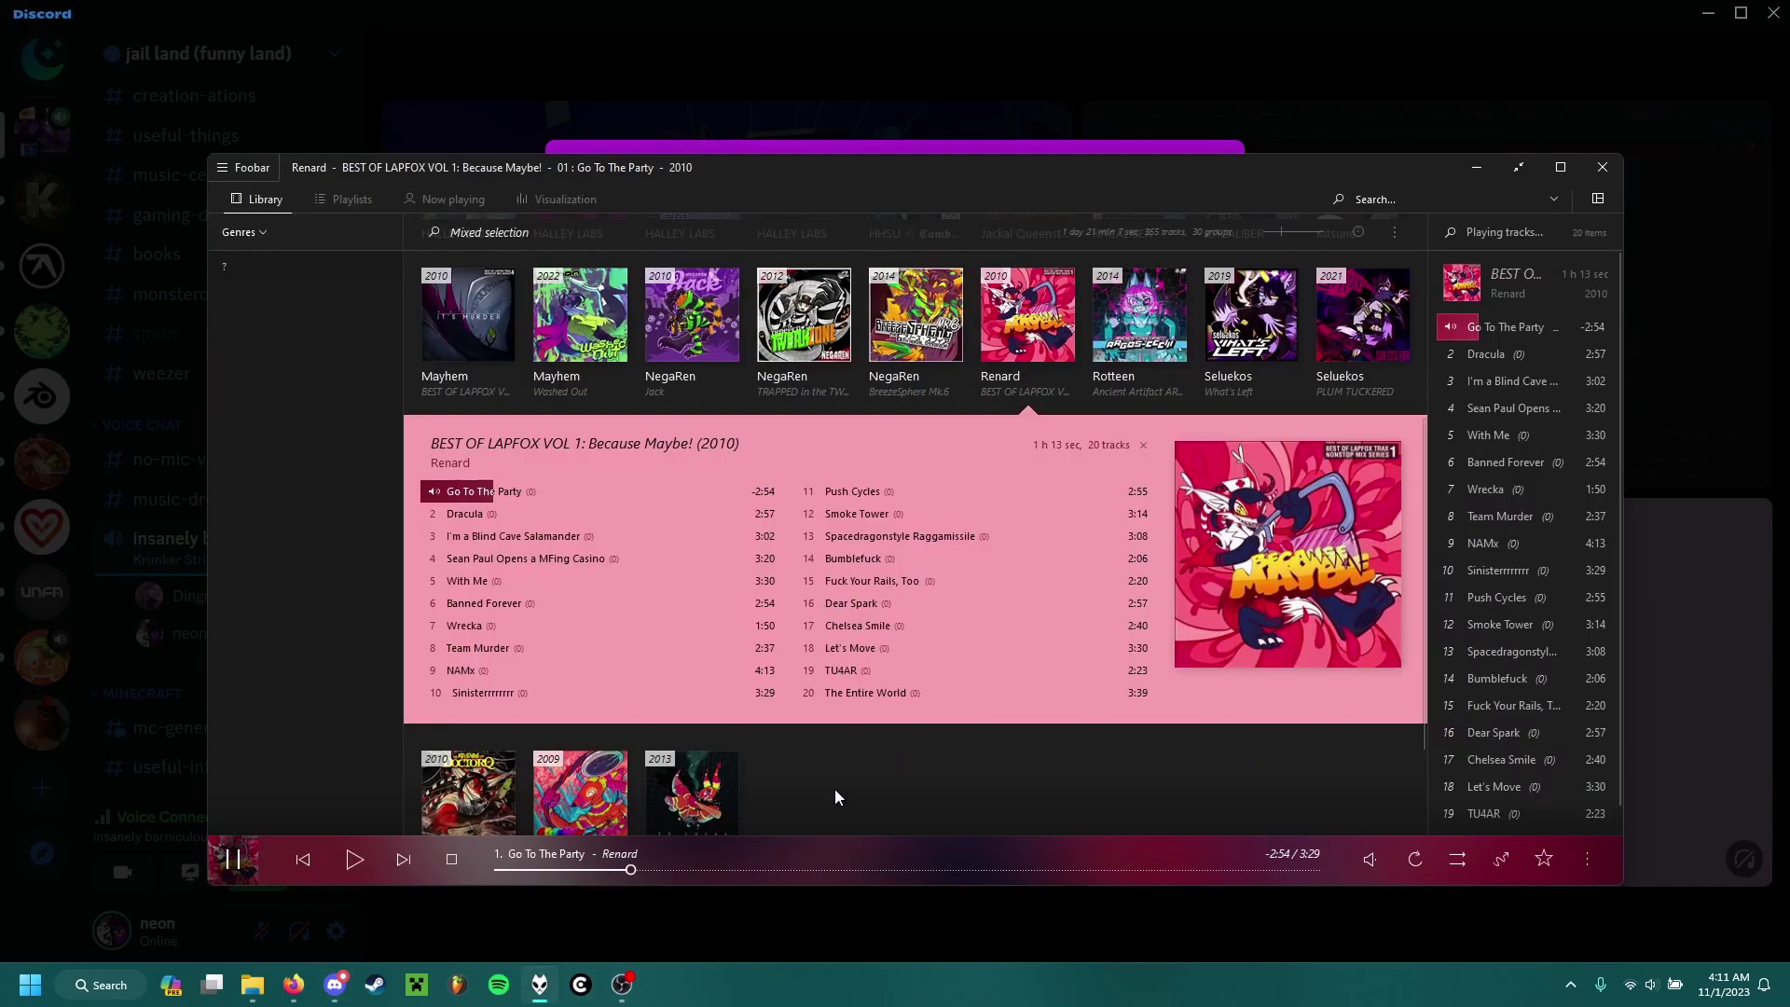
key("ctrl+p")
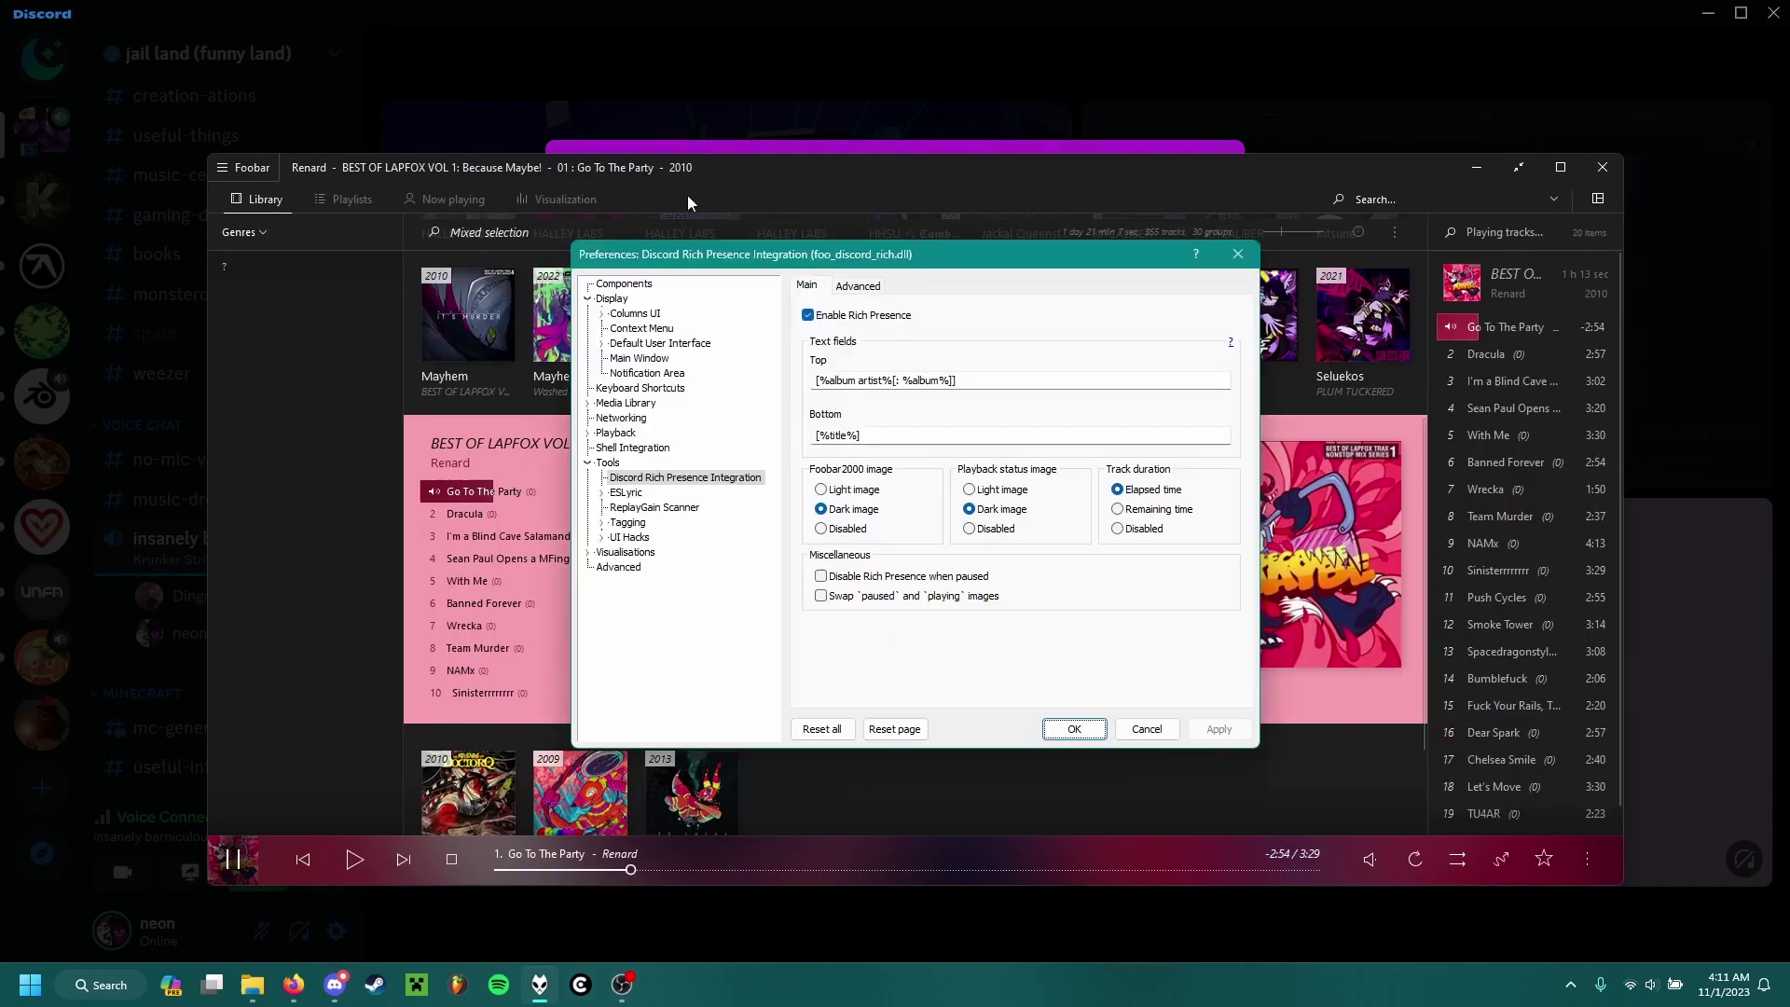
left_click_drag(688, 202, 1154, 271)
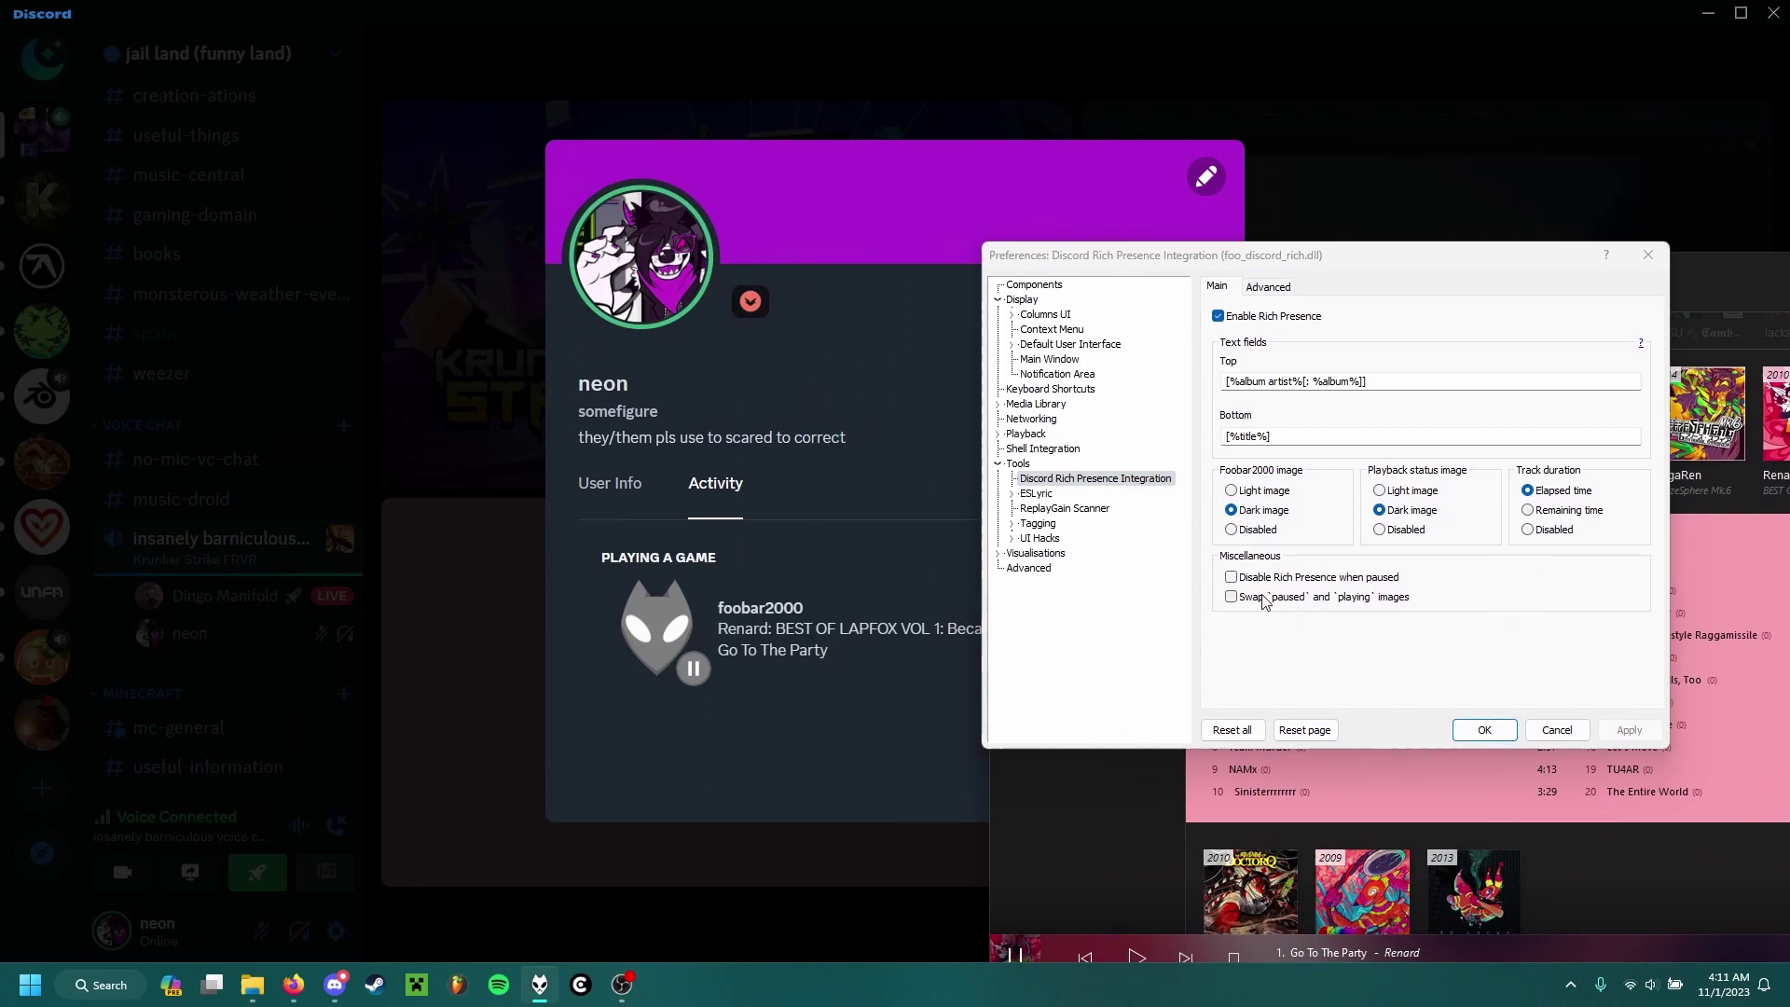
left_click(1232, 598)
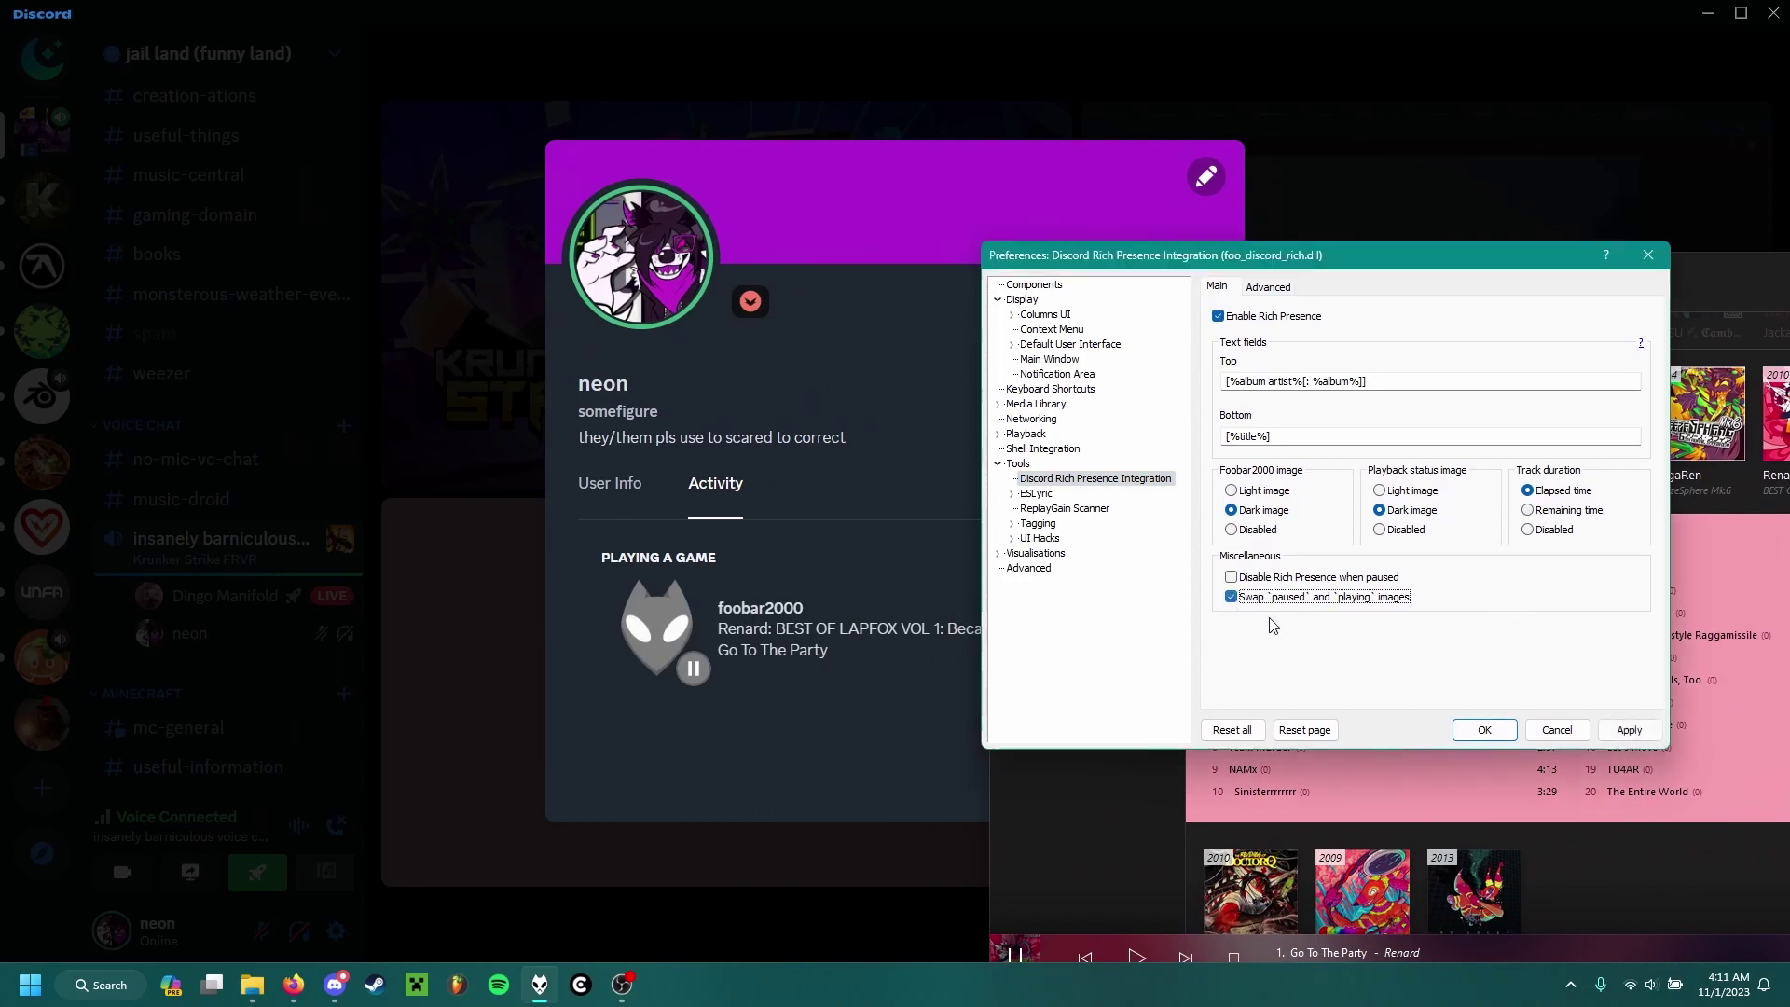
left_click(1488, 731)
Resume and pause the track with the player beside the Discord profile to compare the activity's playback status image
left_click_drag(1306, 273, 1367, 118)
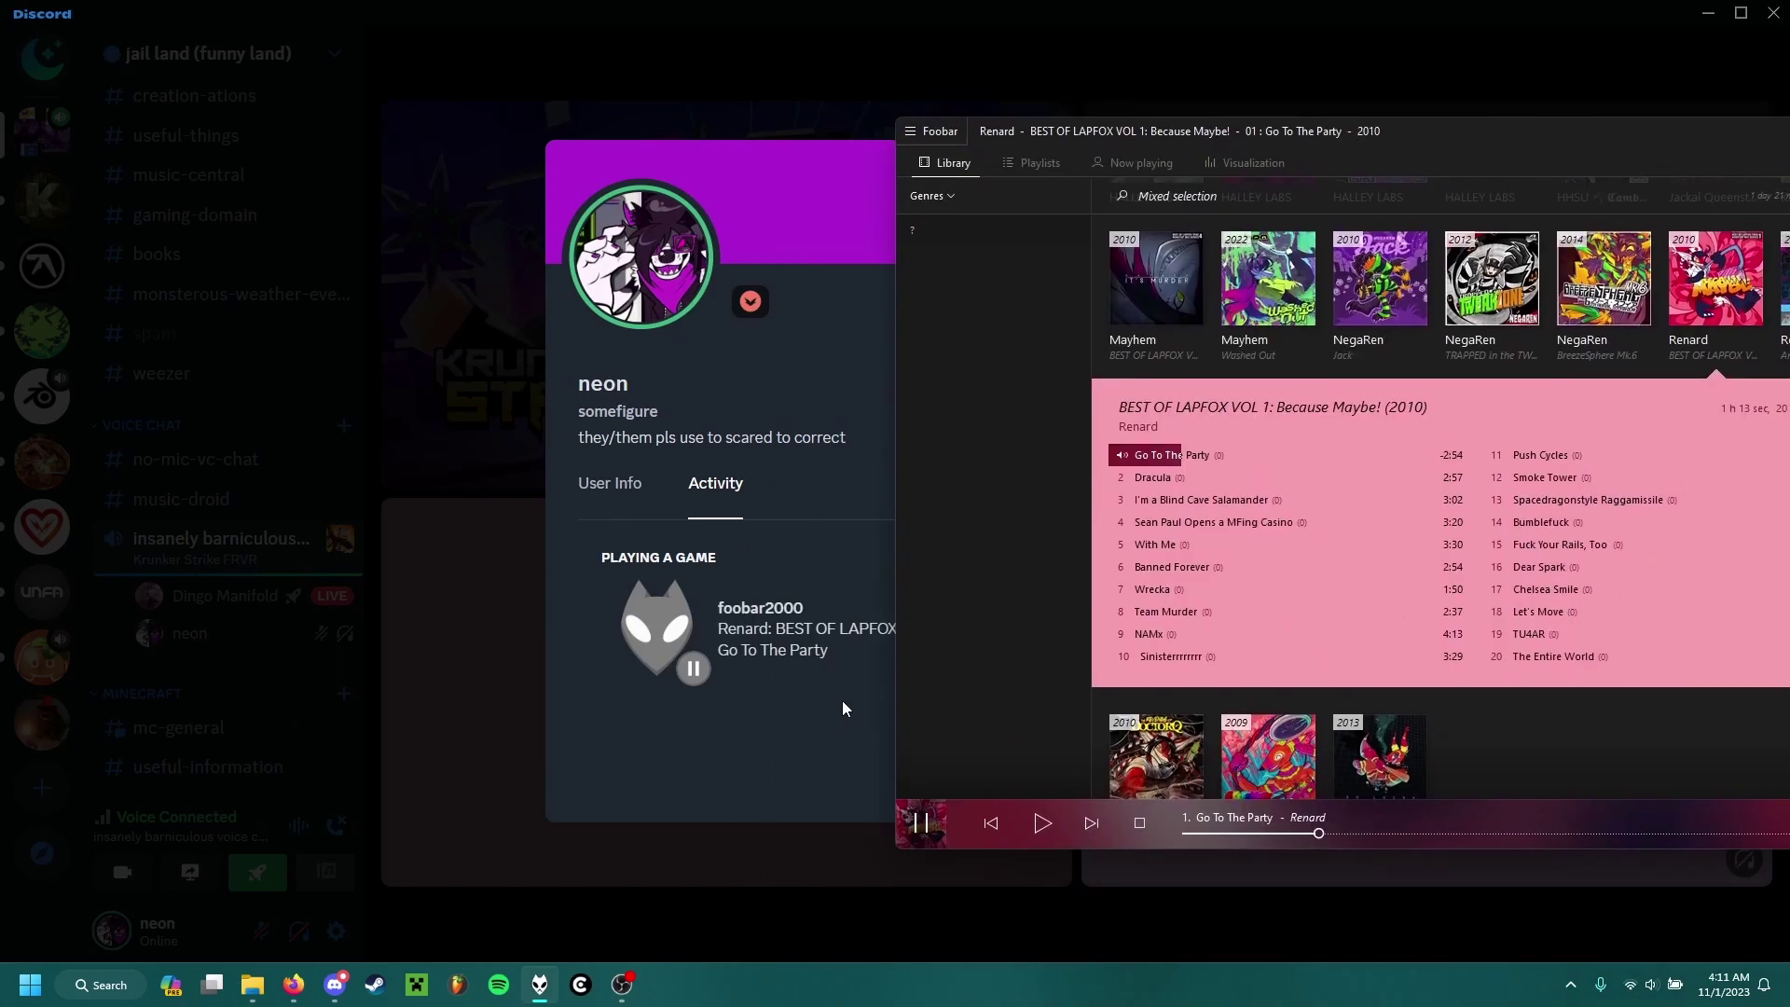
left_click(1036, 826)
left_click_drag(904, 361, 965, 366)
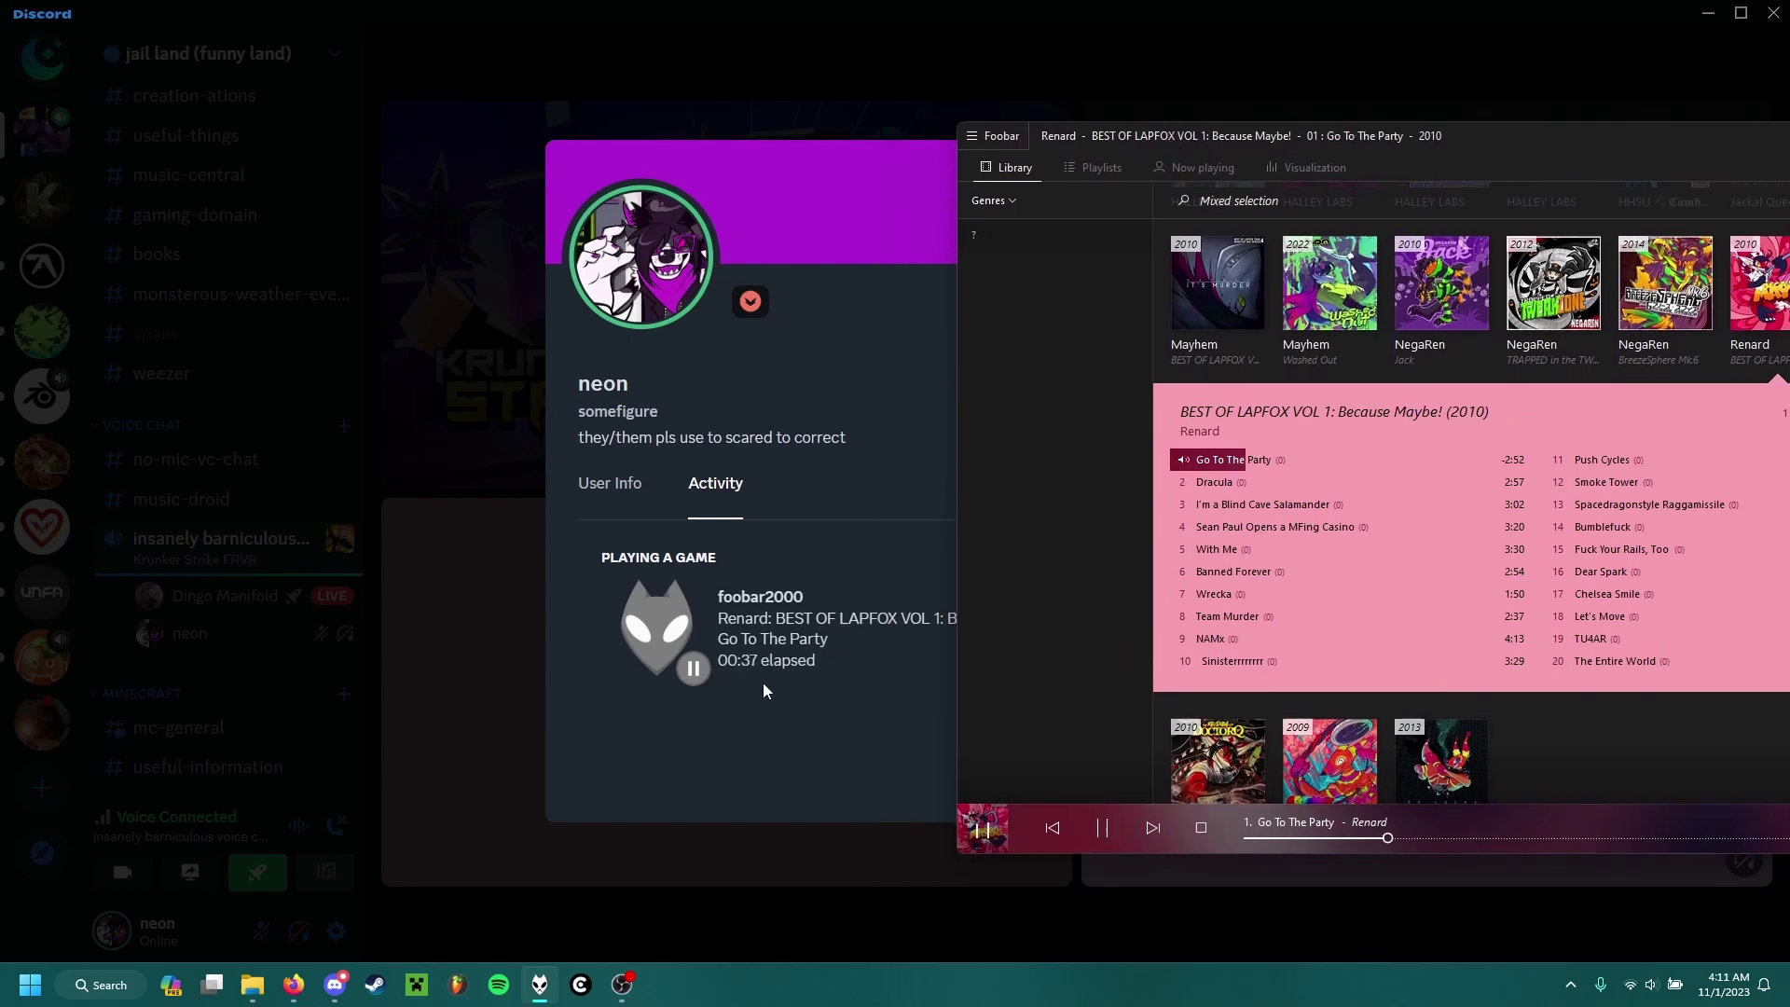
left_click(1102, 827)
left_click_drag(1309, 139, 1142, 187)
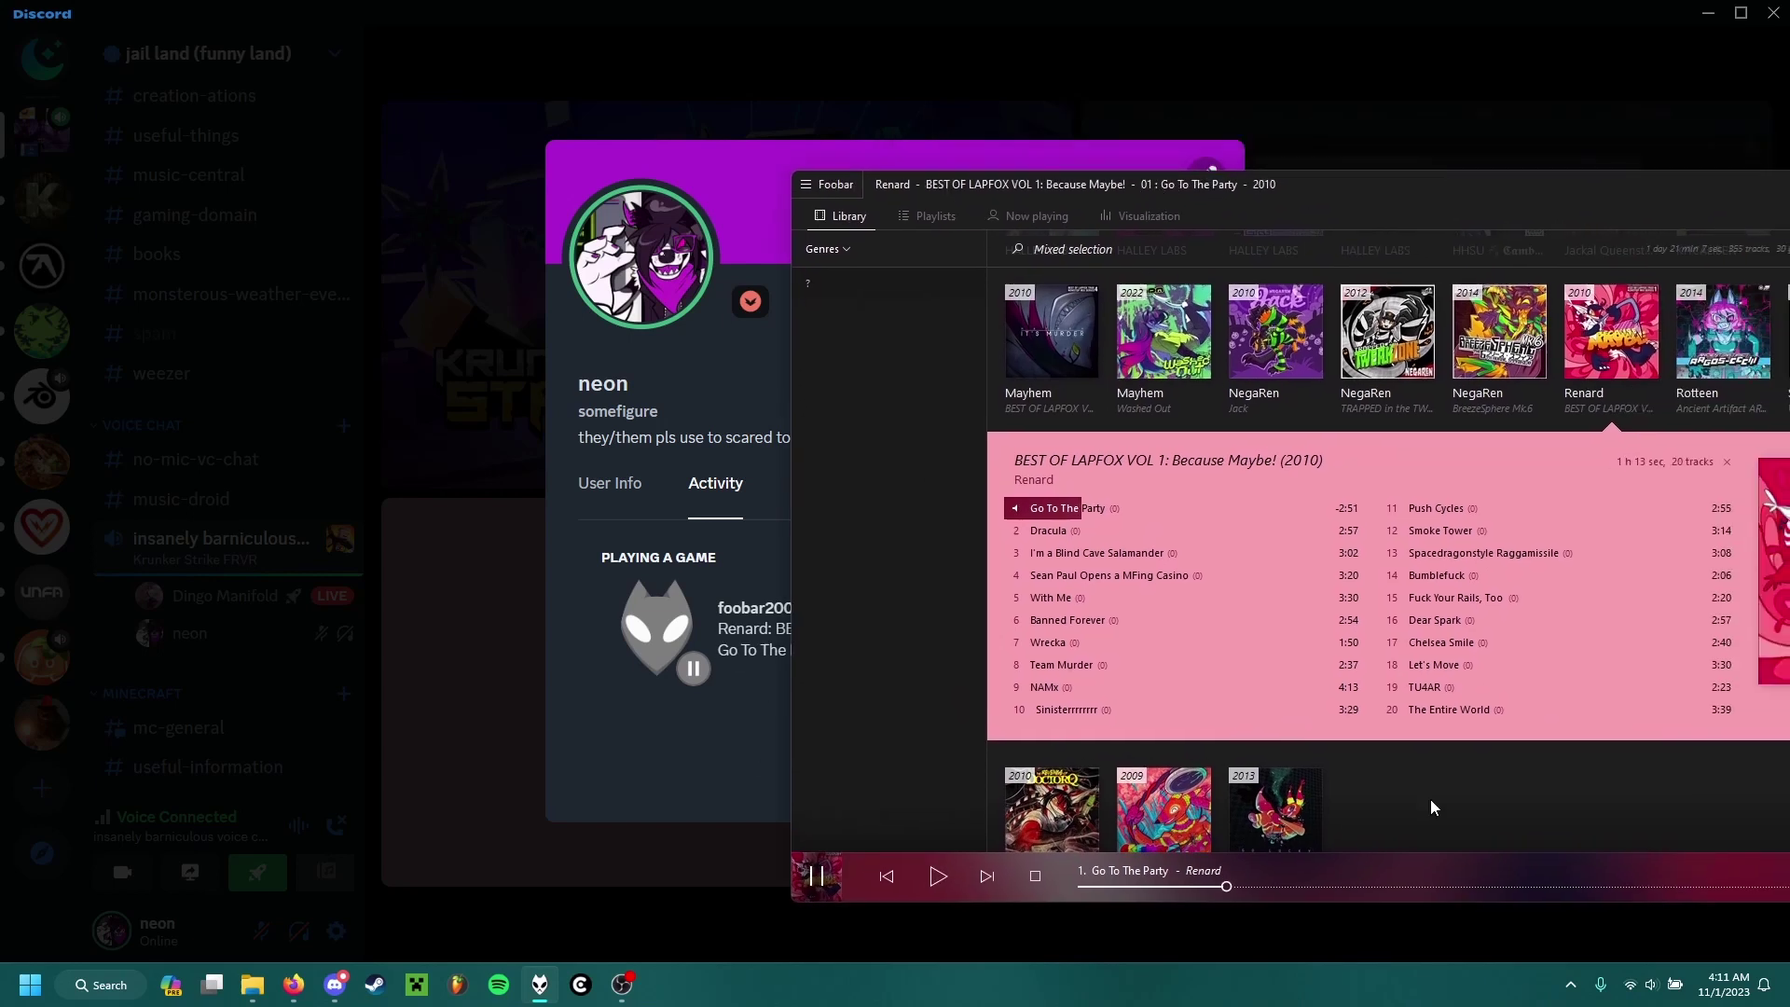
Enable Disable Rich Presence when paused, leave the image swap option off, and confirm the Discord Rich Presence Integration preferences
key("ctrl+p")
left_click(1032, 496)
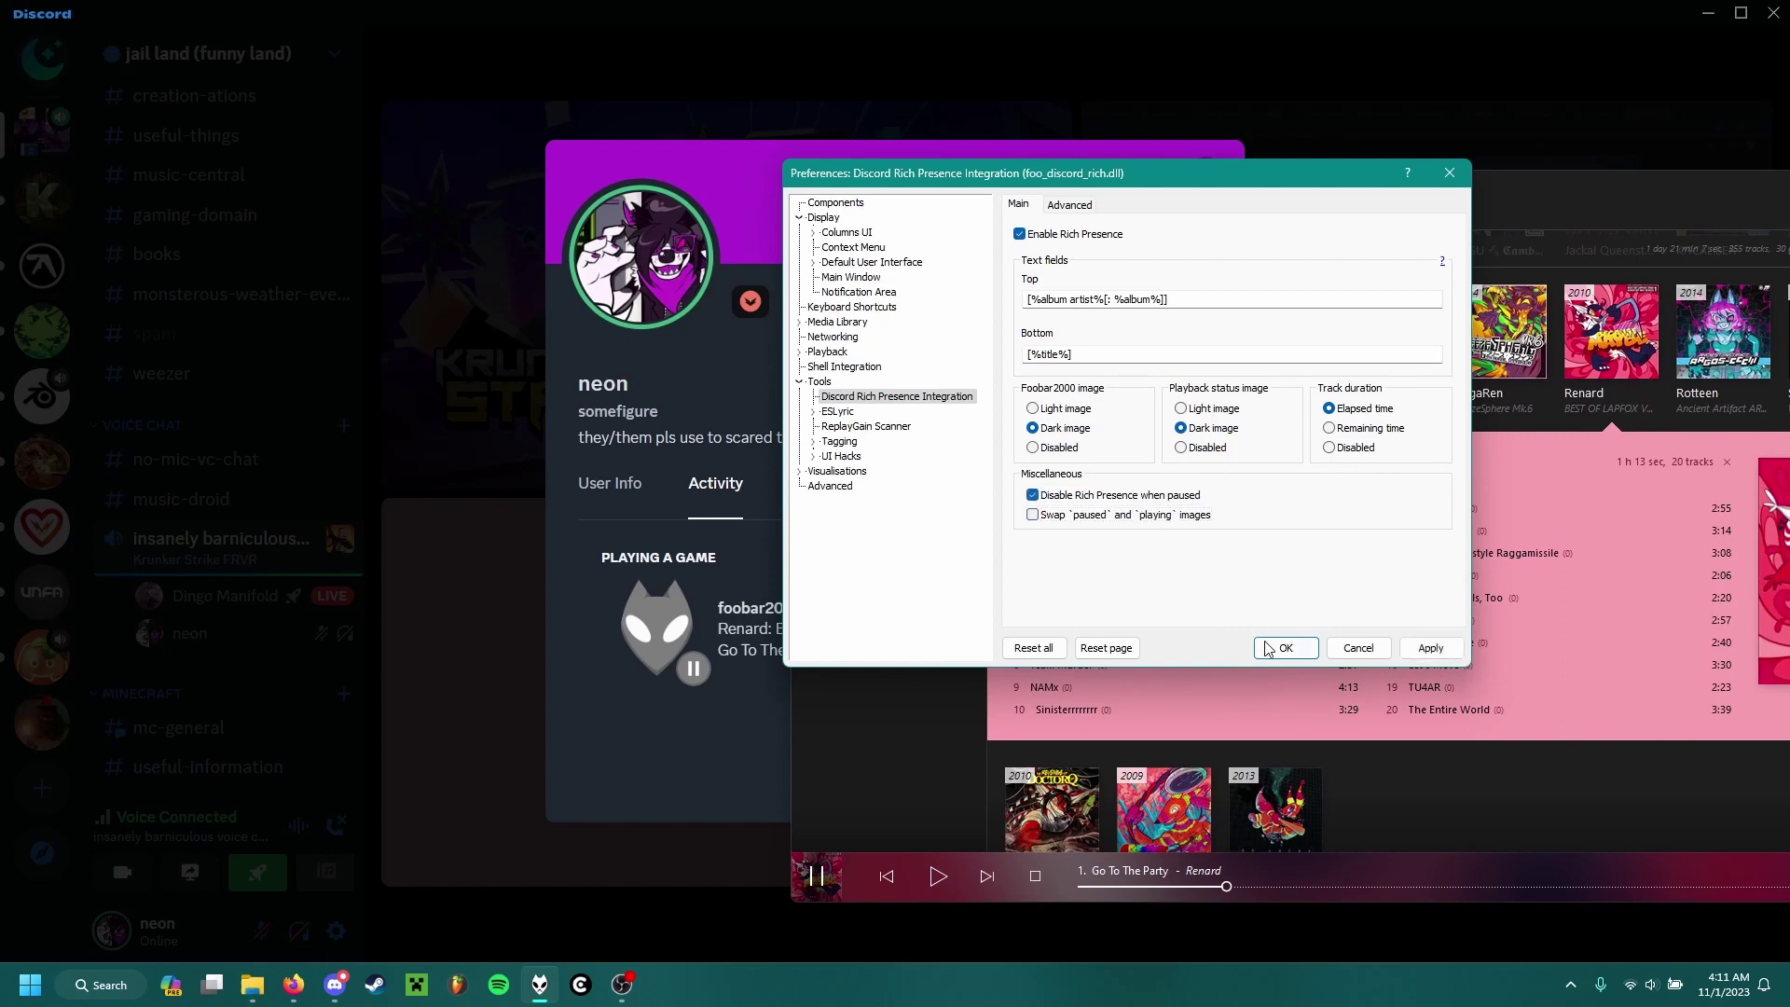
left_click(1286, 648)
Briefly play and pause the track, and check the Discord profile for the foobar2000 activity
left_click(938, 881)
left_click(940, 885)
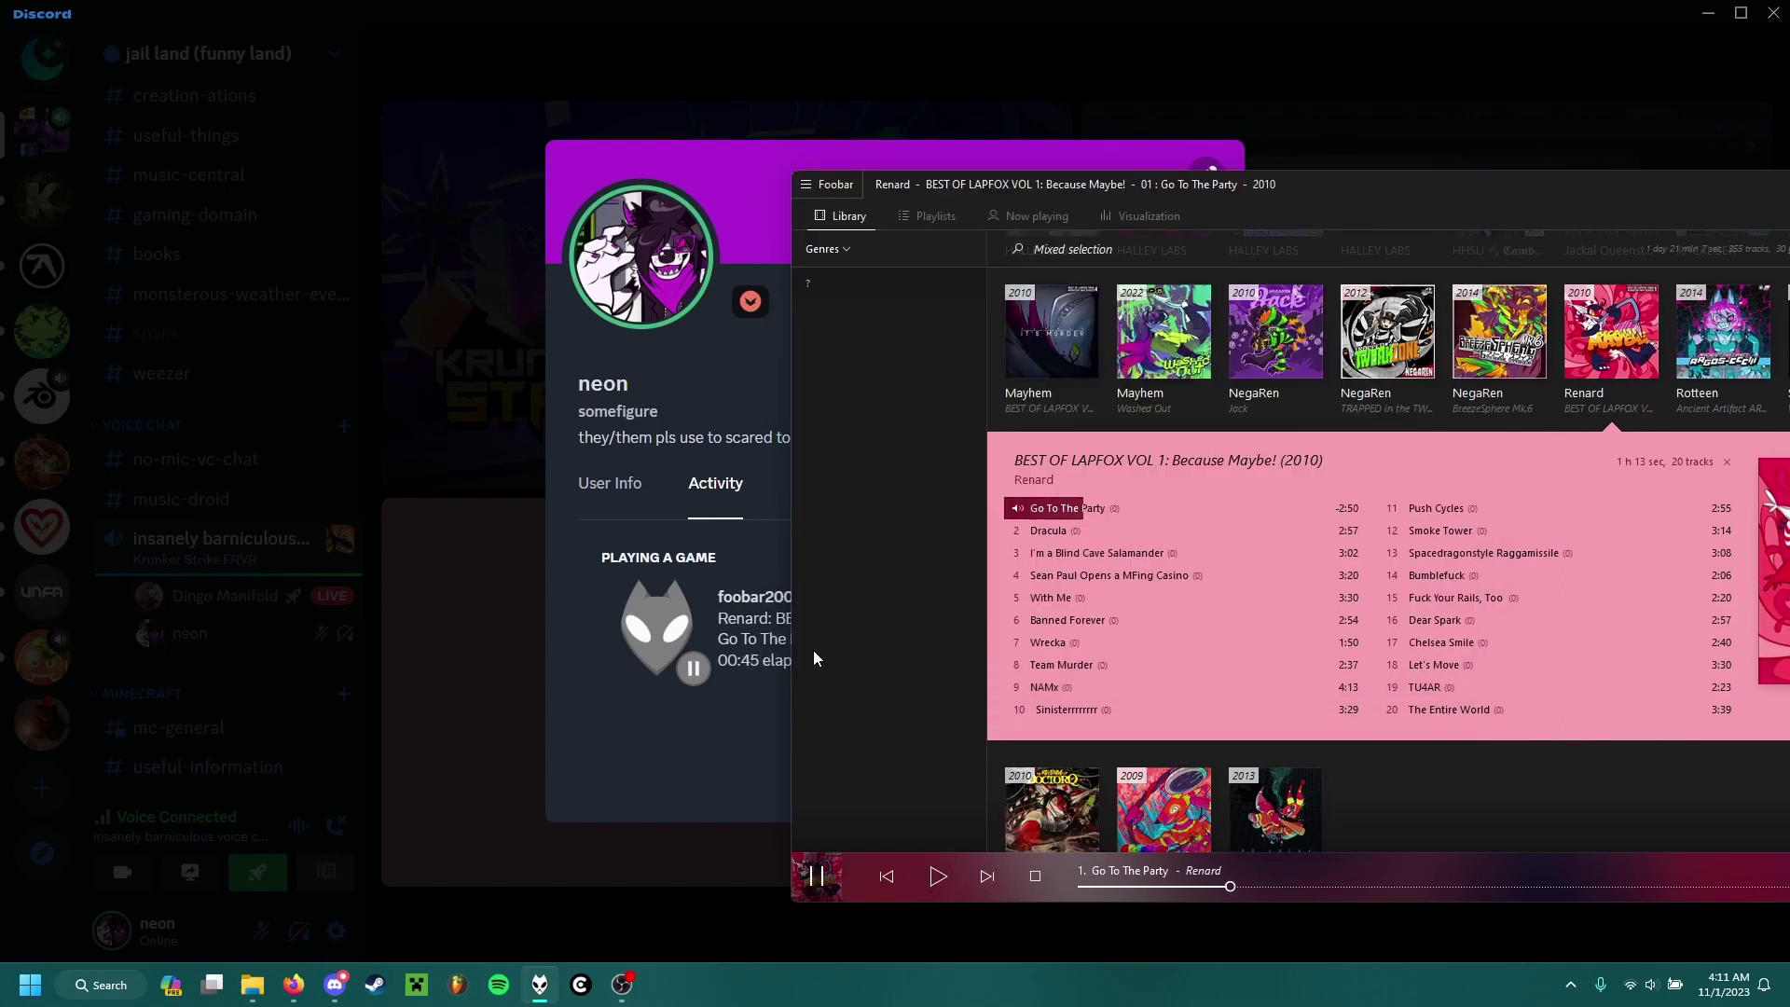
left_click(728, 655)
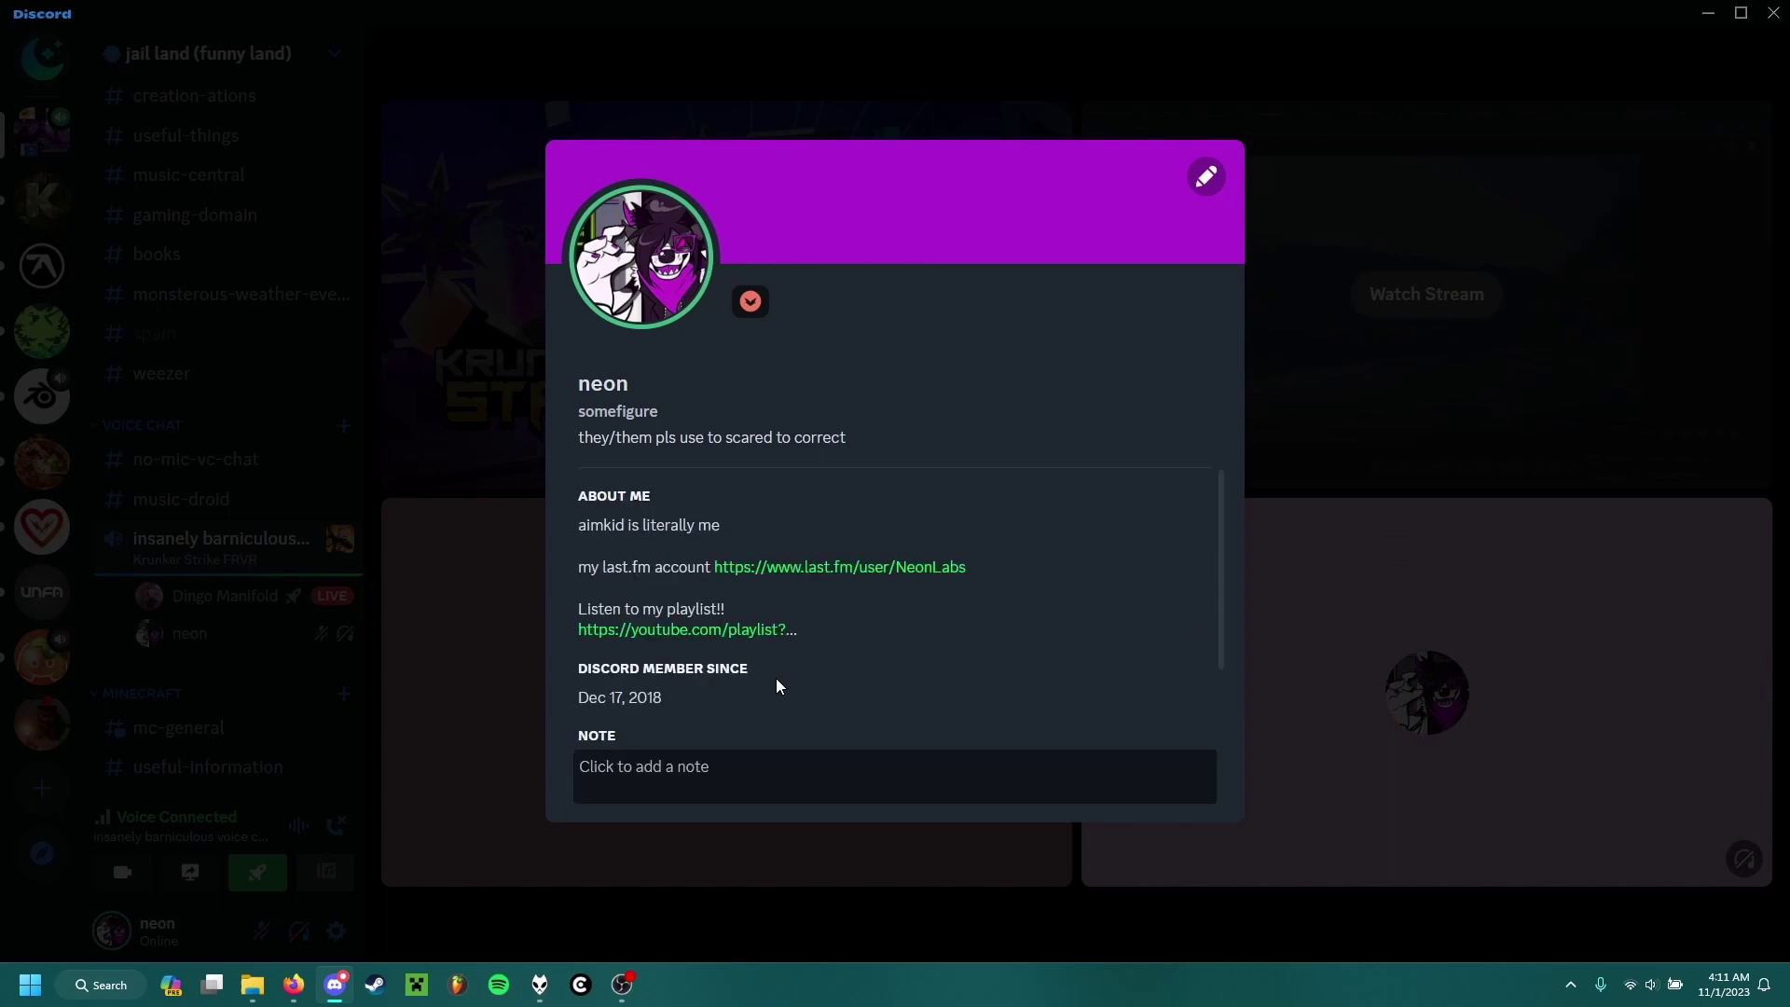
Return to foobar2000 and open the Advanced settings of Discord Rich Presence Integration, repositioning the windows to show the Artwork options
left_click(542, 984)
key("ctrl+p")
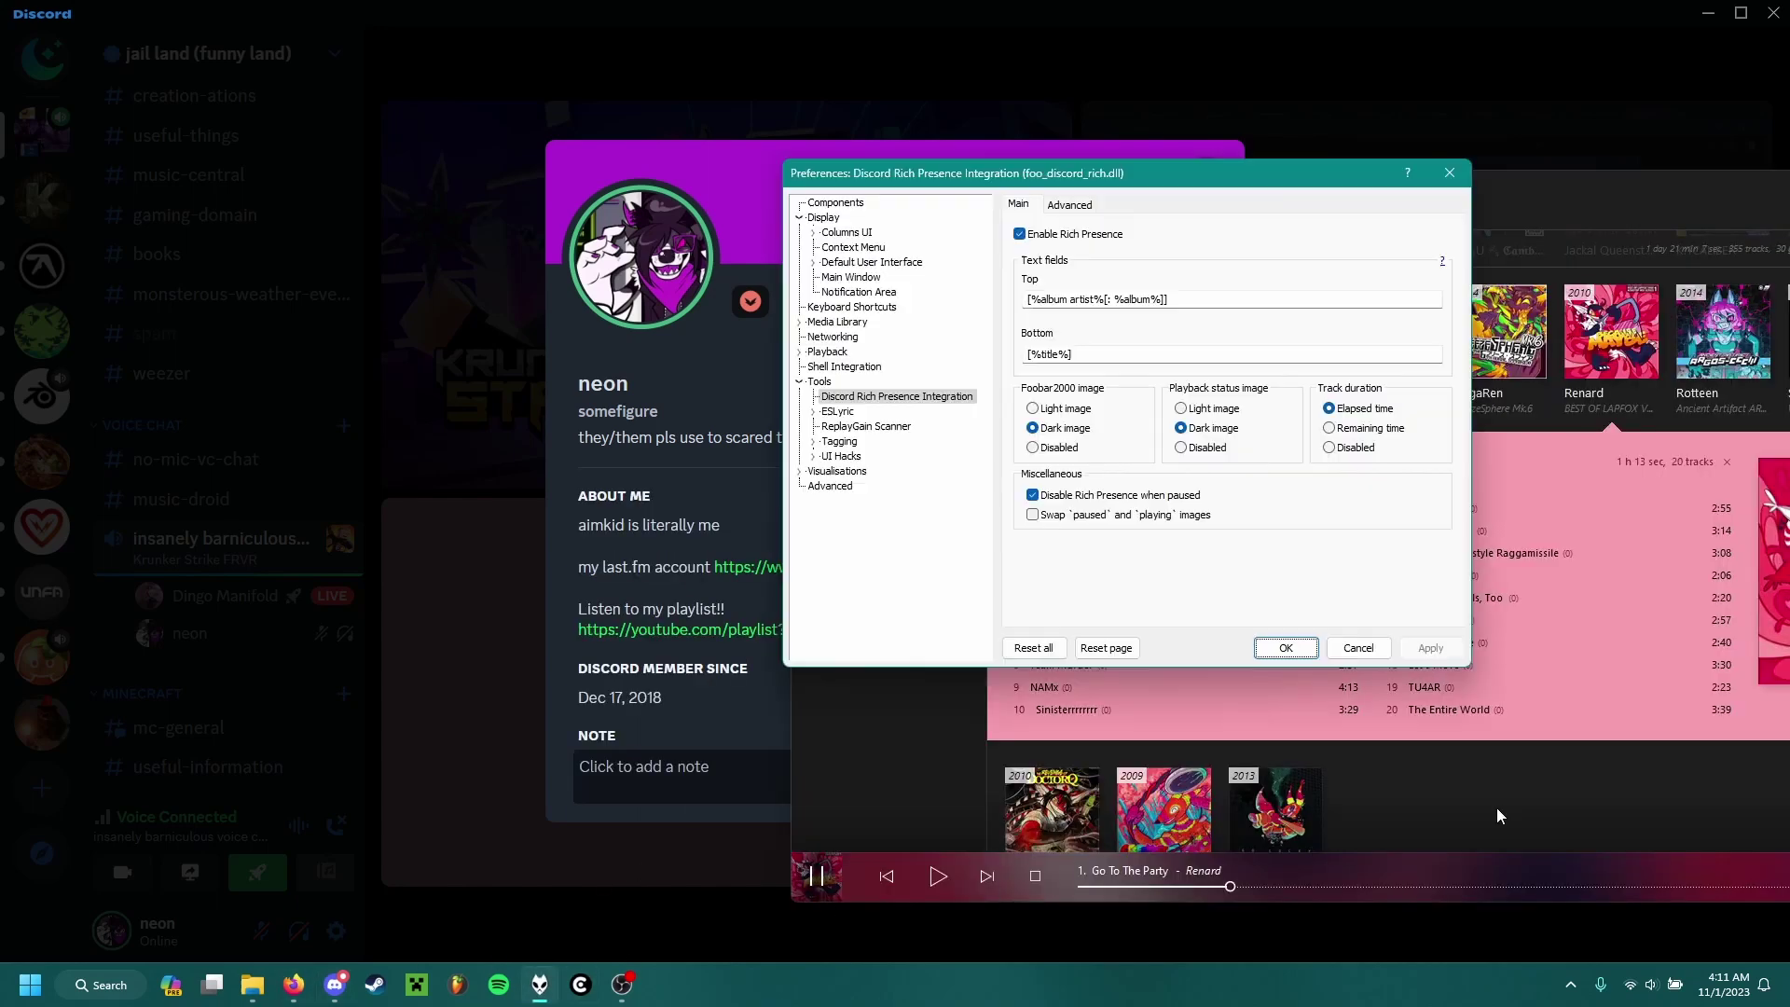
left_click_drag(1175, 175, 926, 343)
left_click(989, 263)
left_click(1242, 191)
left_click_drag(1242, 191, 733, 131)
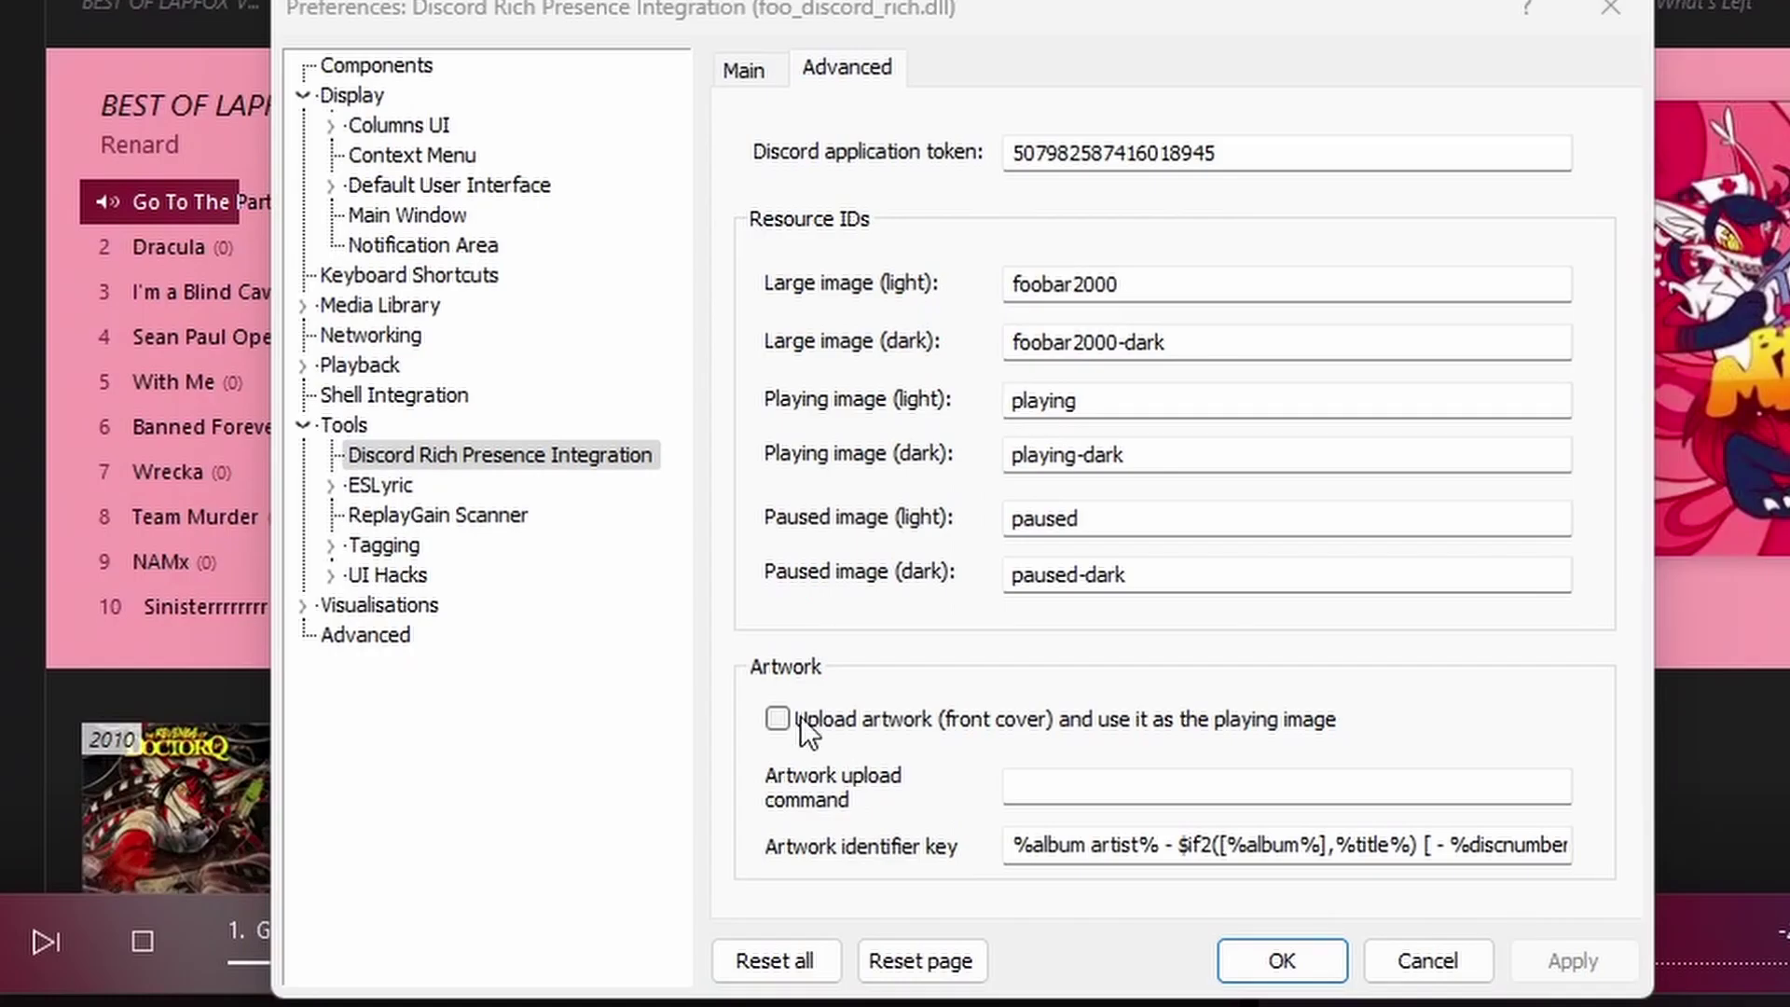
Enable uploading the front cover artwork as the playing image and apply the Discord Rich Presence settings
left_click(850, 706)
left_click(1235, 830)
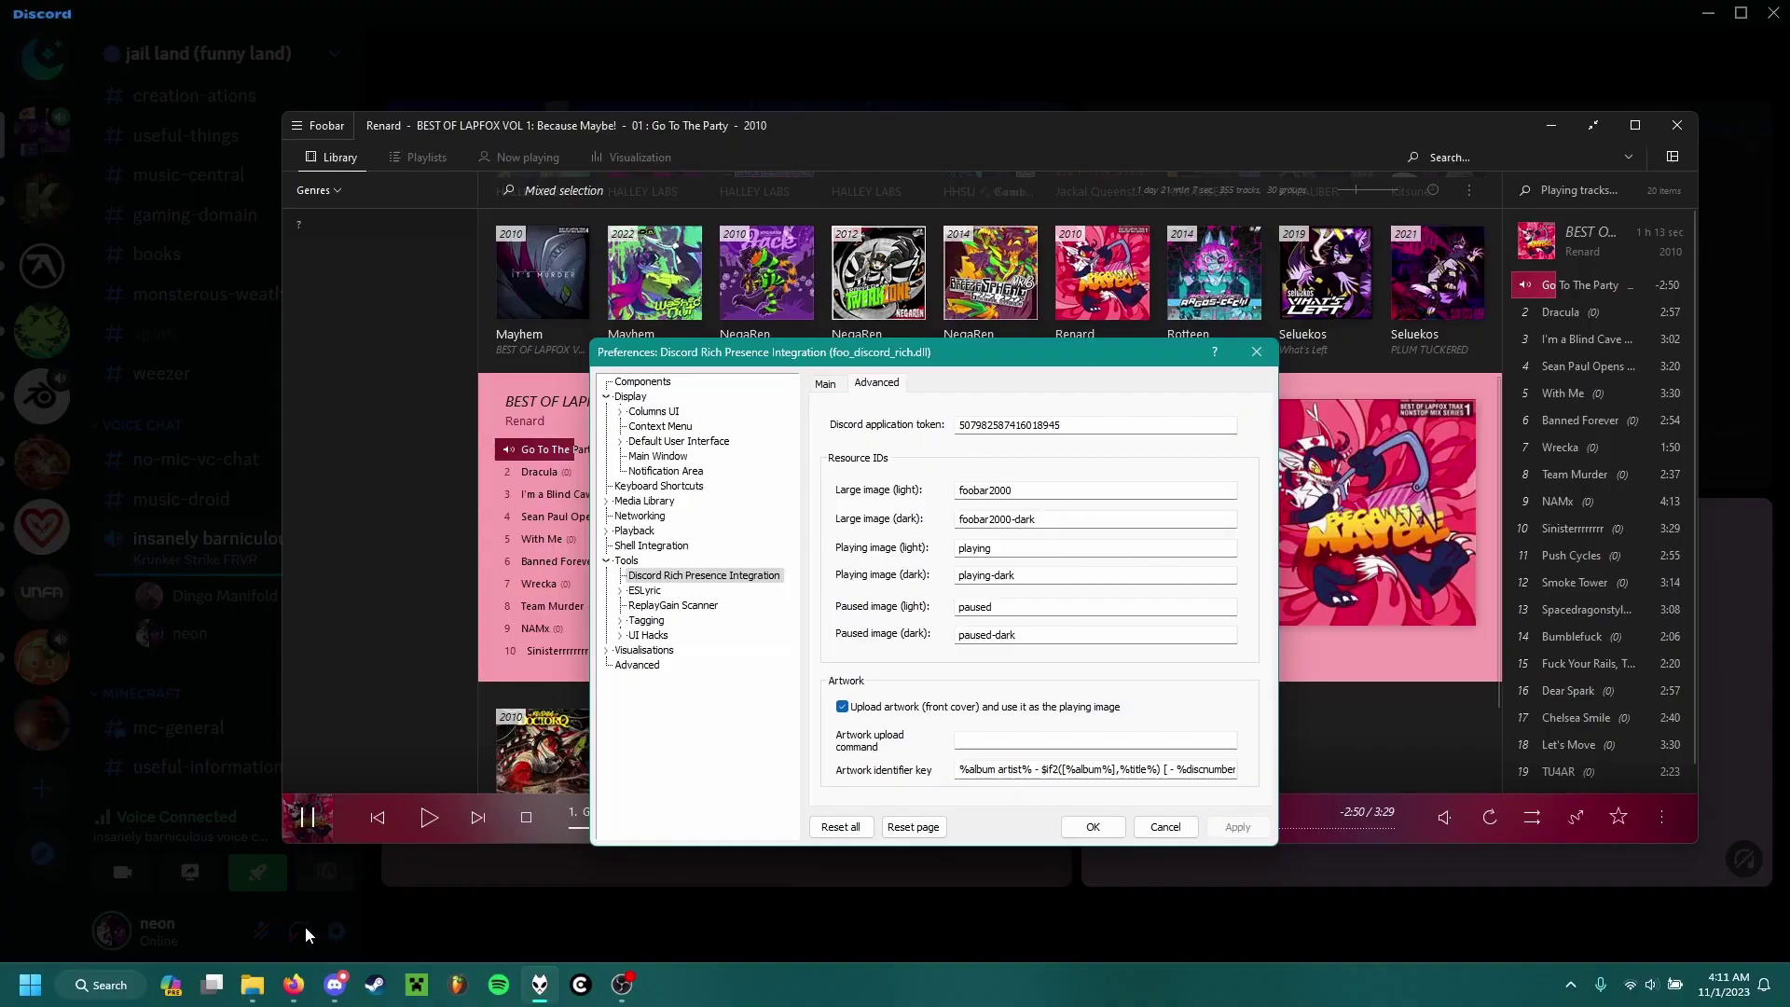
In Firefox, download imgur-uploader.exe from the rust-imgur-upload 0.2.0 release into External Drive (S:)\Programs, and return to foobar2000
left_click(294, 984)
left_click(1349, 11)
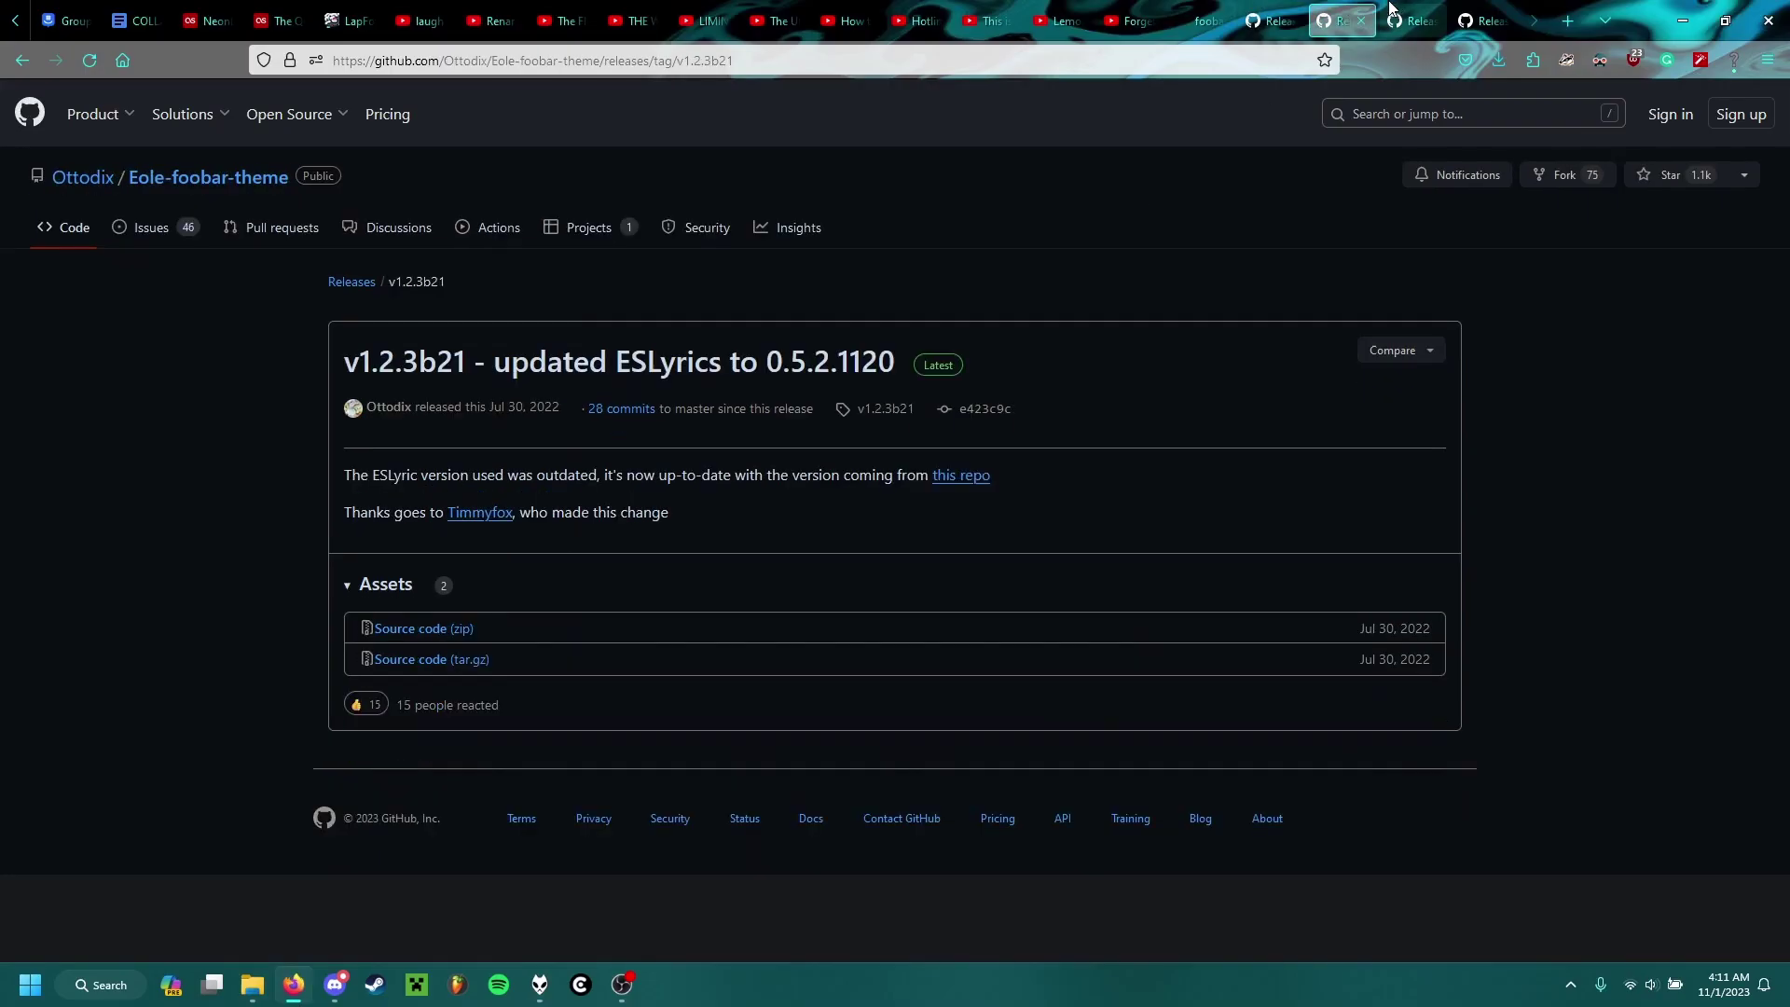
left_click(1403, 19)
left_click(1460, 27)
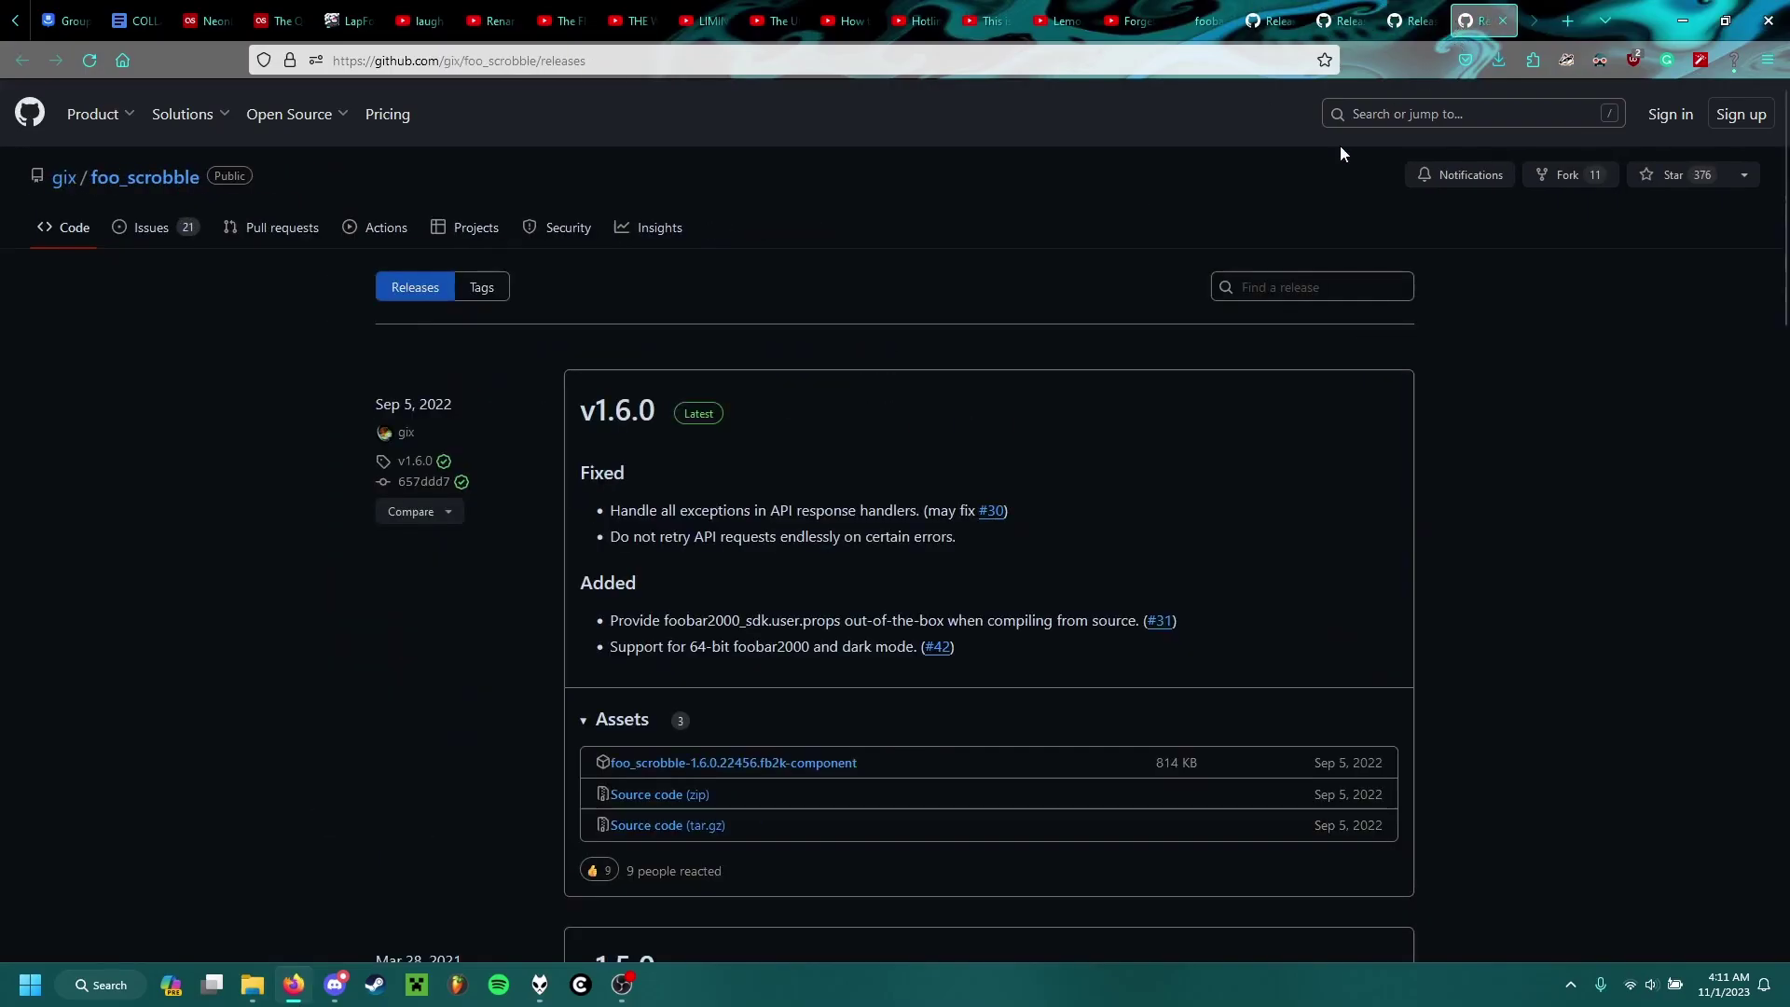
left_click(1412, 21)
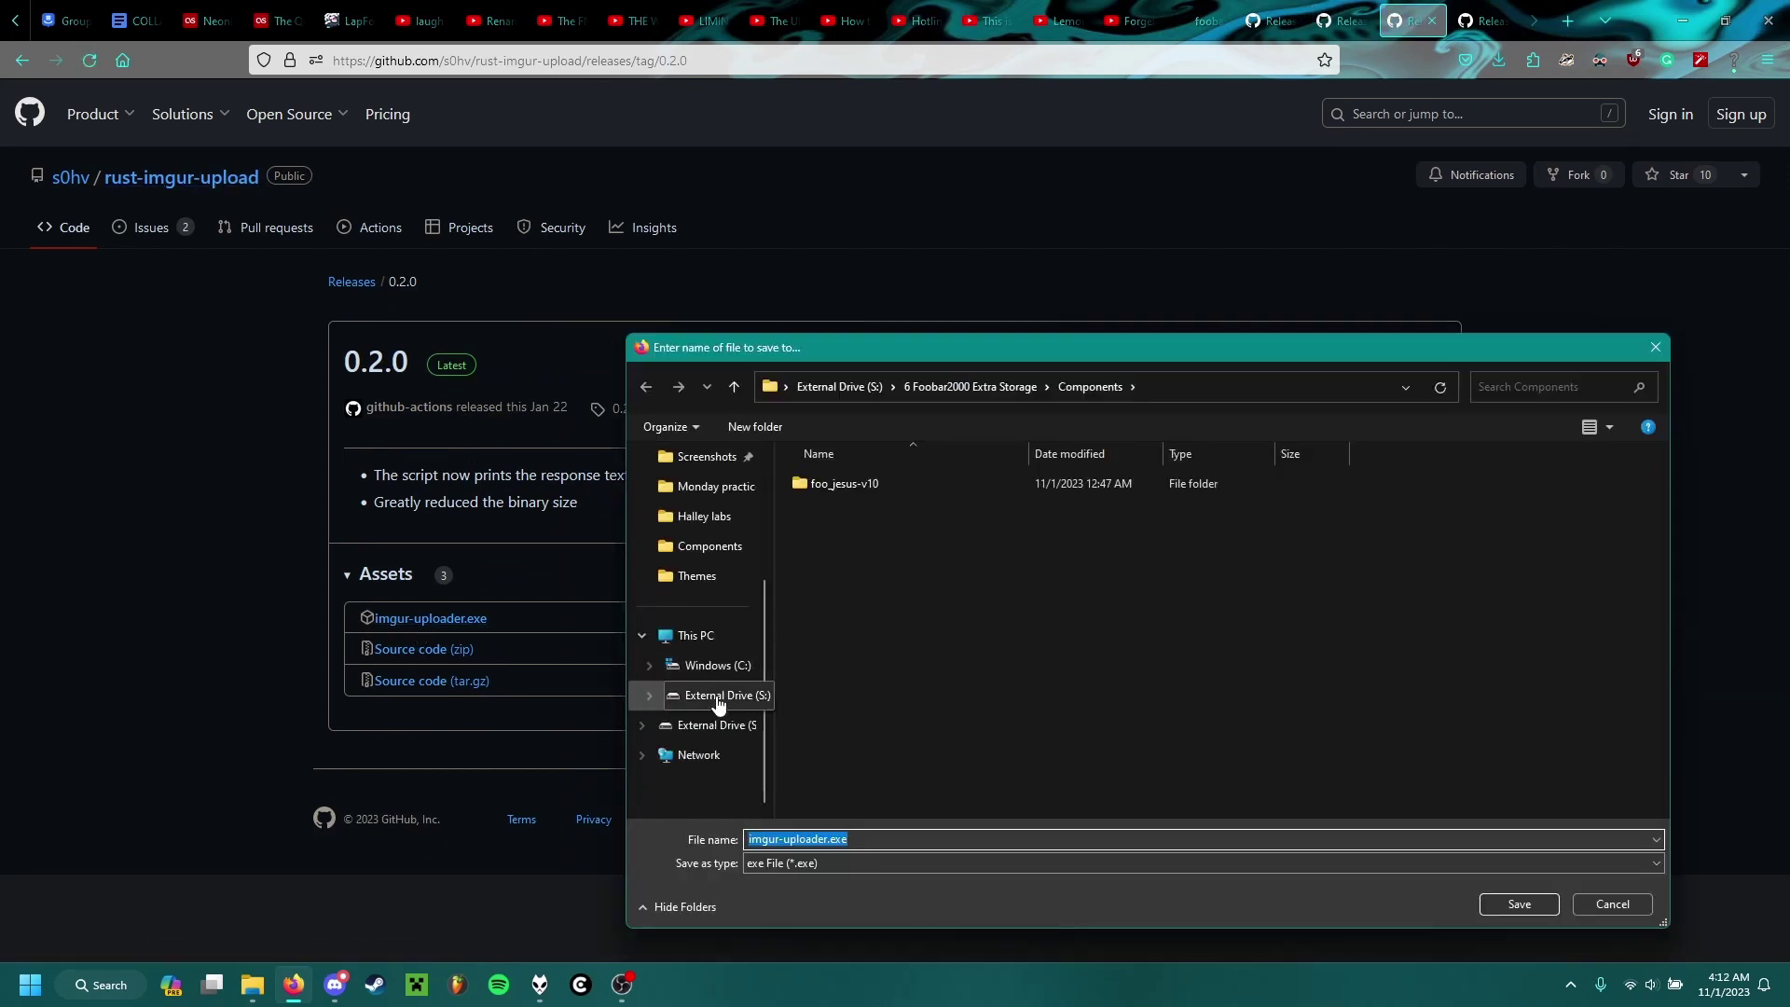
left_click(698, 695)
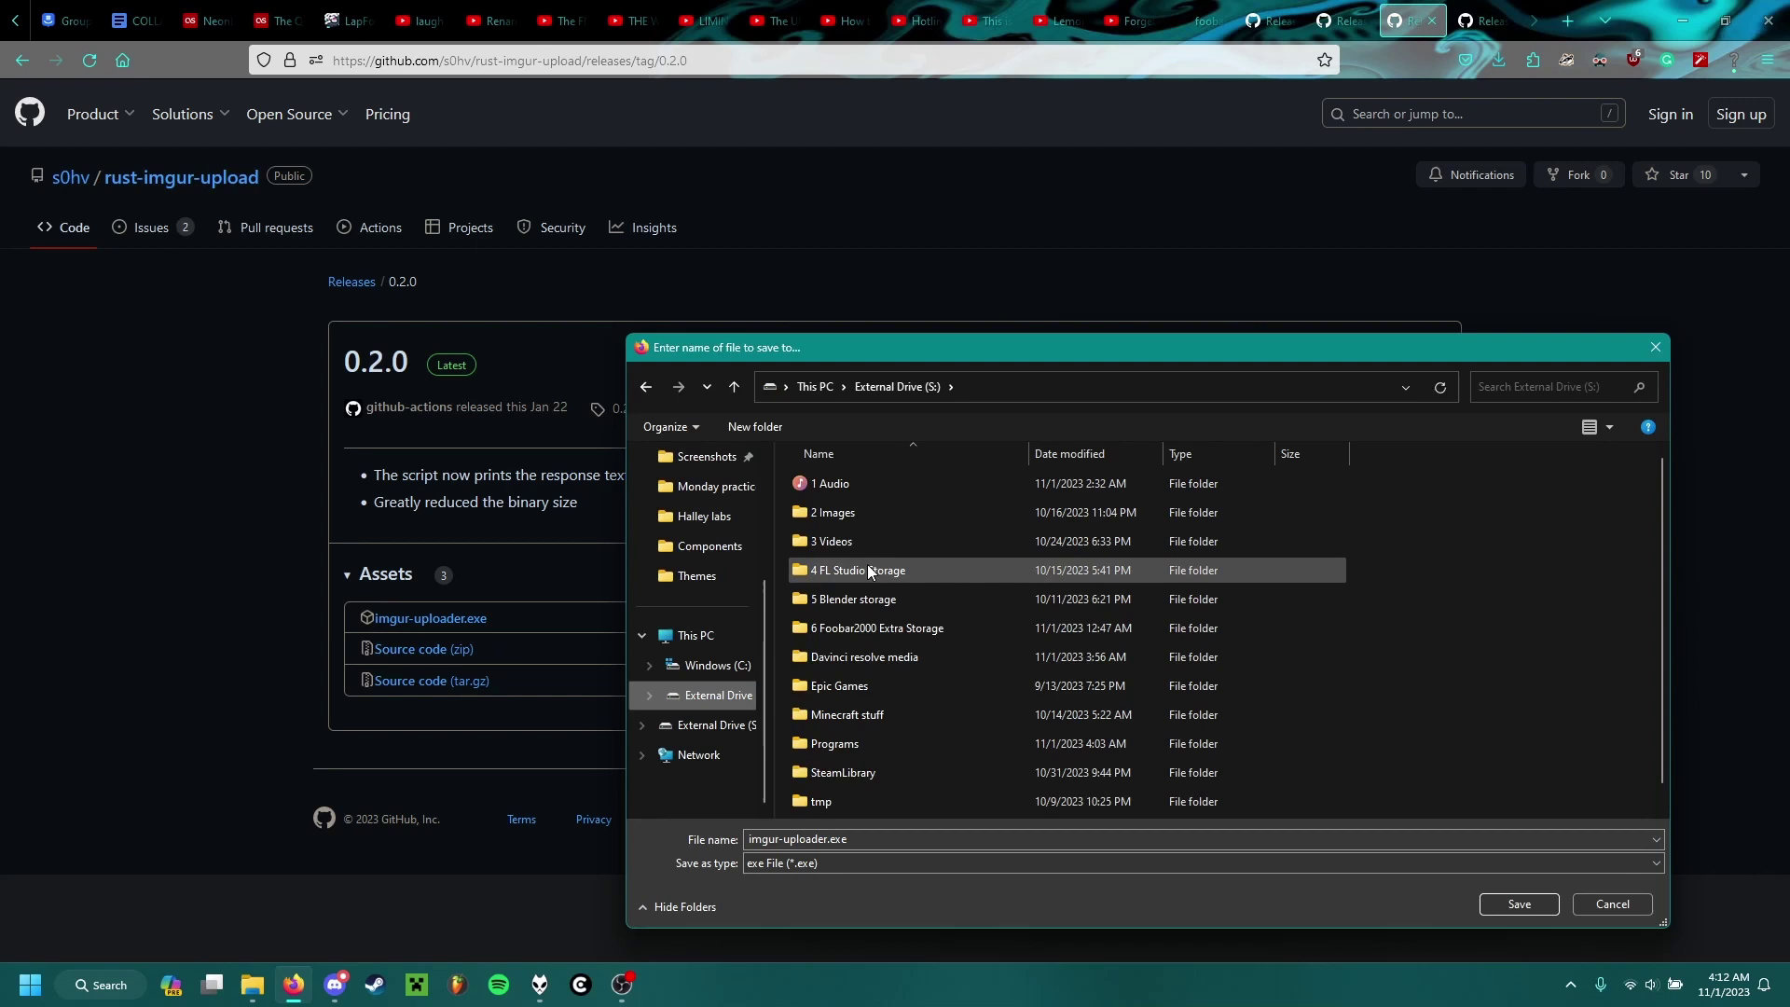
key("alt+Tab")
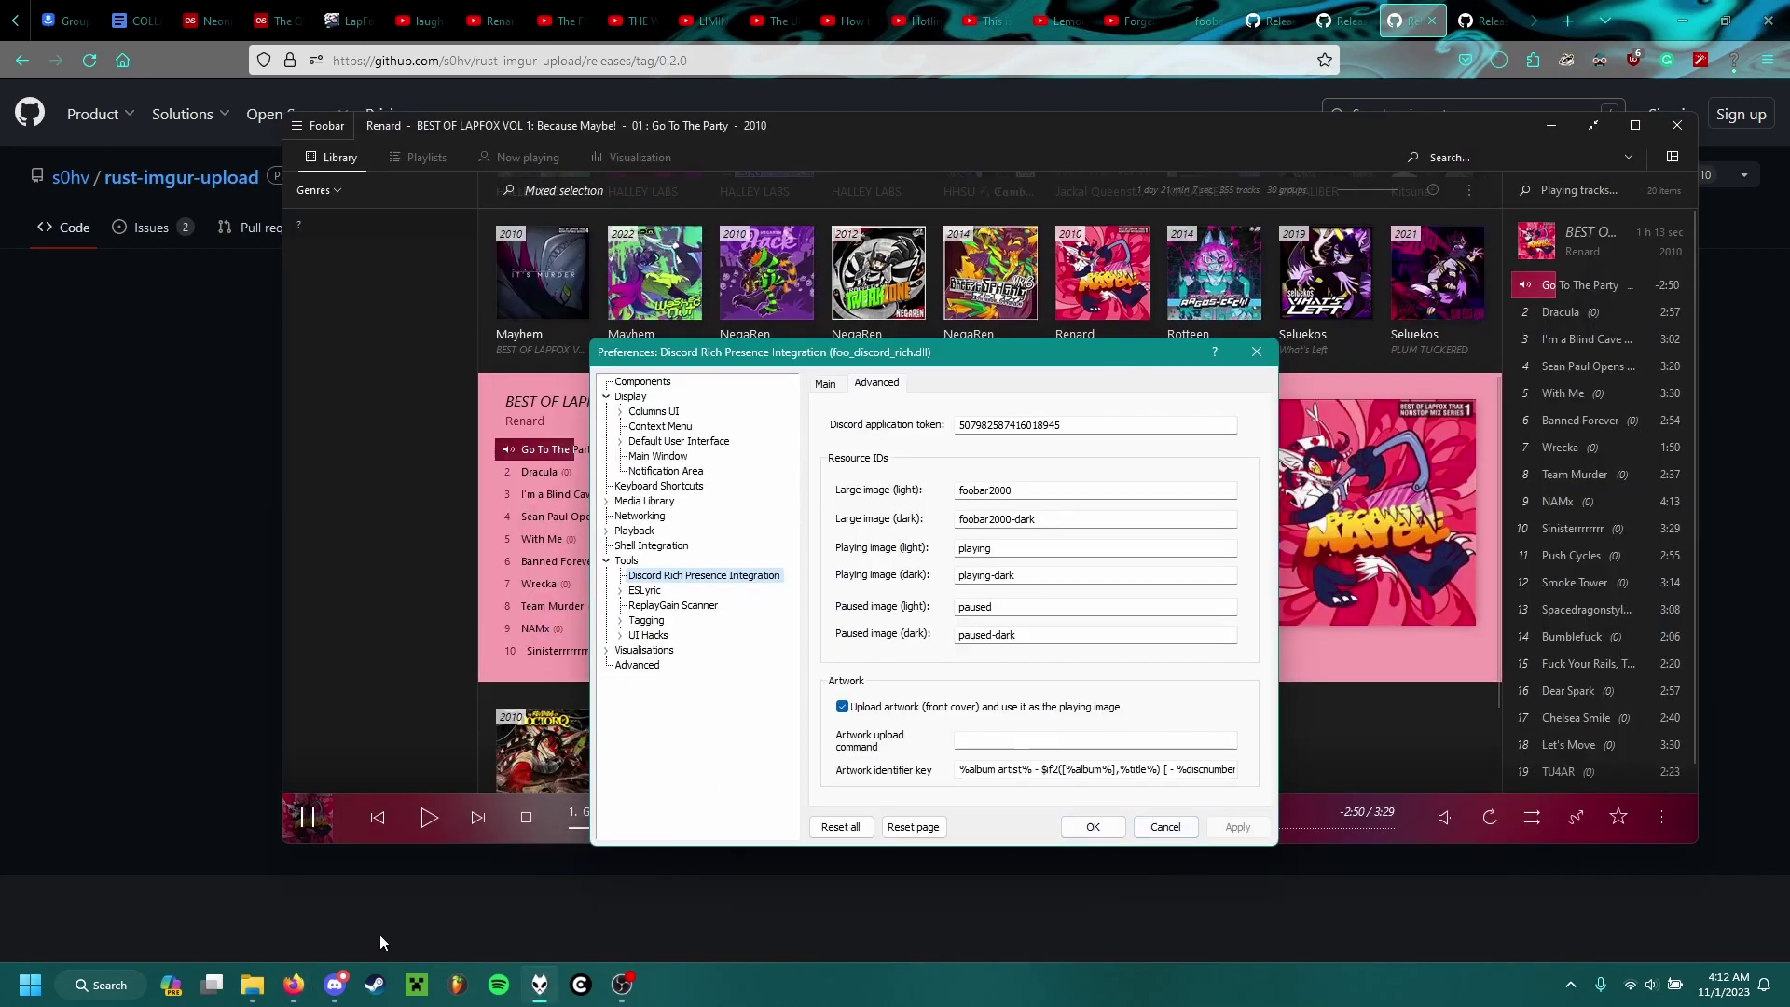
Close the Eole theme folder window, open a new File Explorer window at S:\Programs, and copy the path of the imgur-uploader application
mouse_move(245, 996)
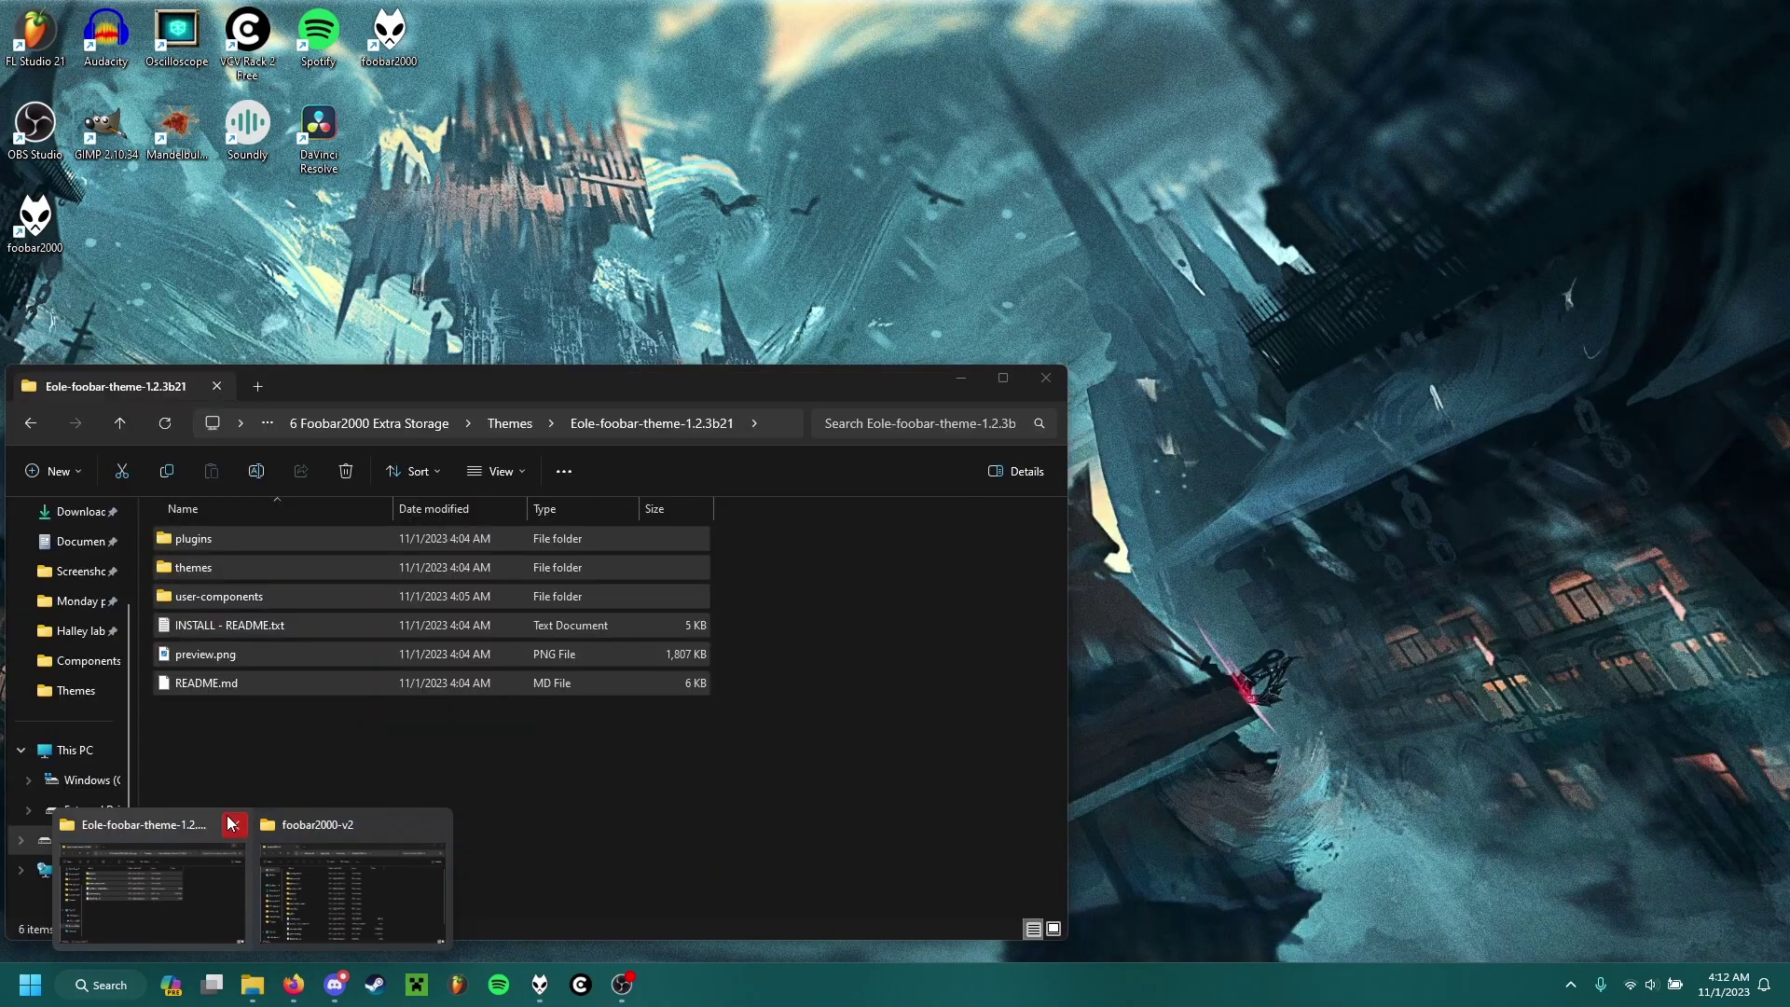
left_click(233, 825)
right_click(252, 985)
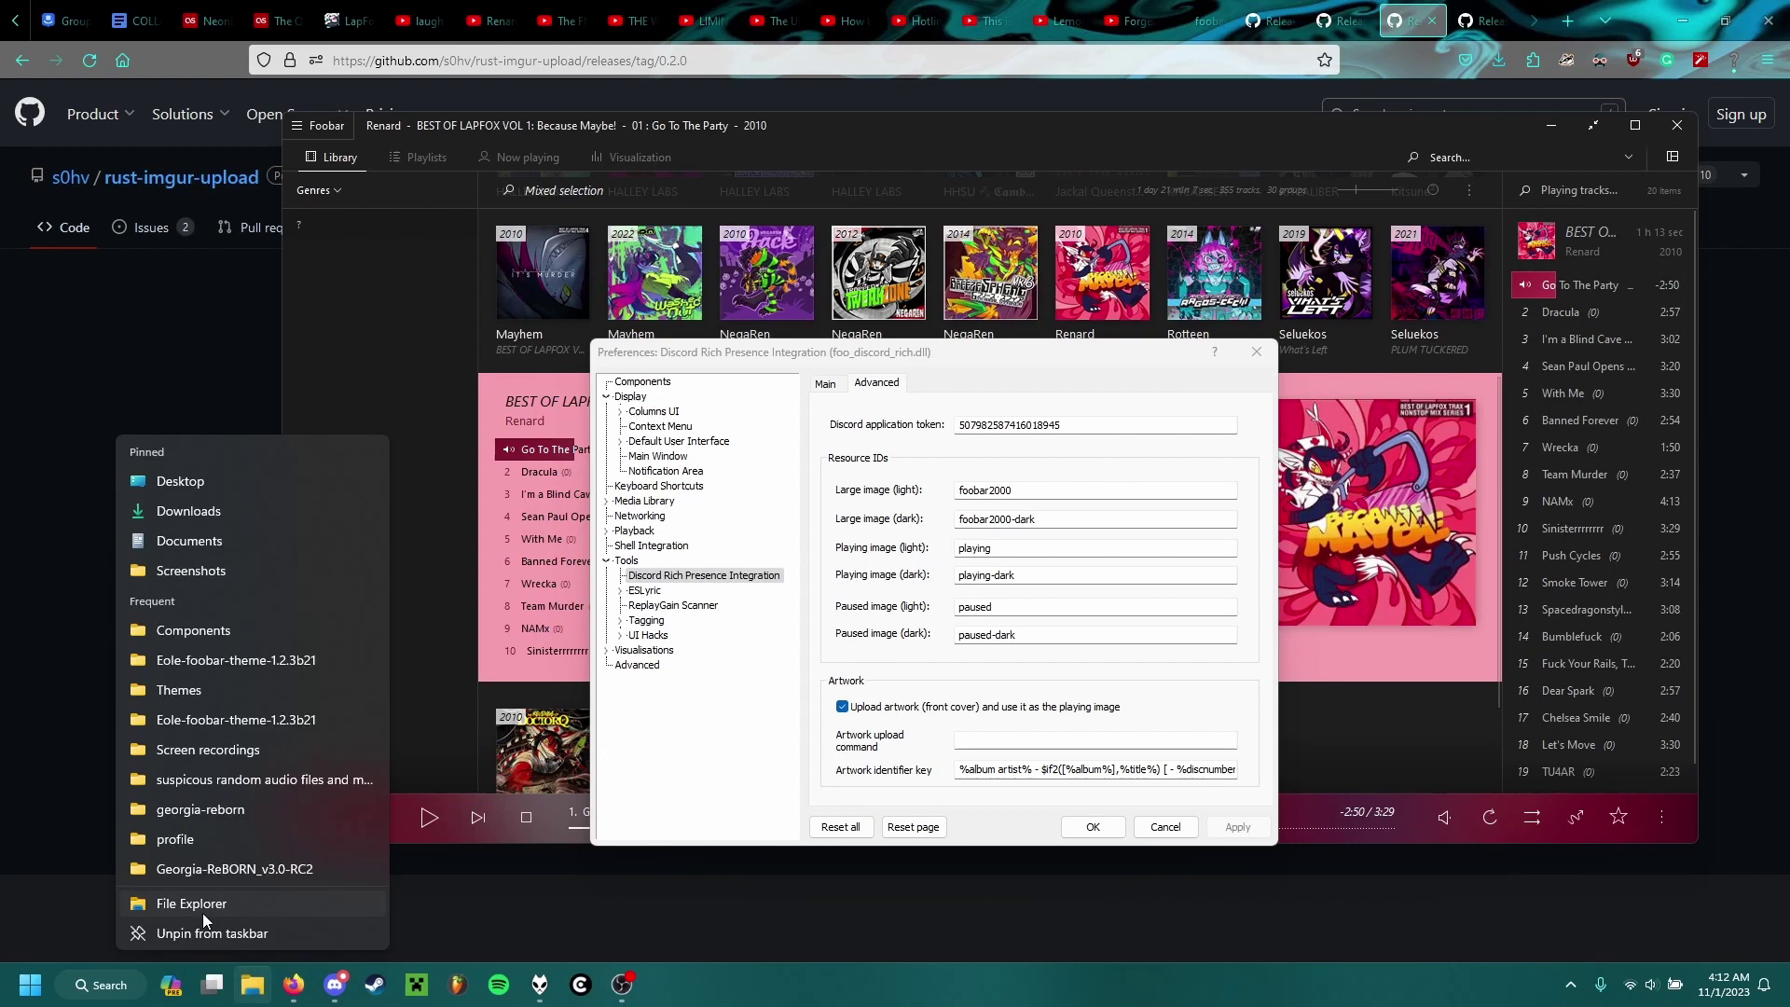
left_click(203, 914)
left_click_drag(363, 389, 683, 322)
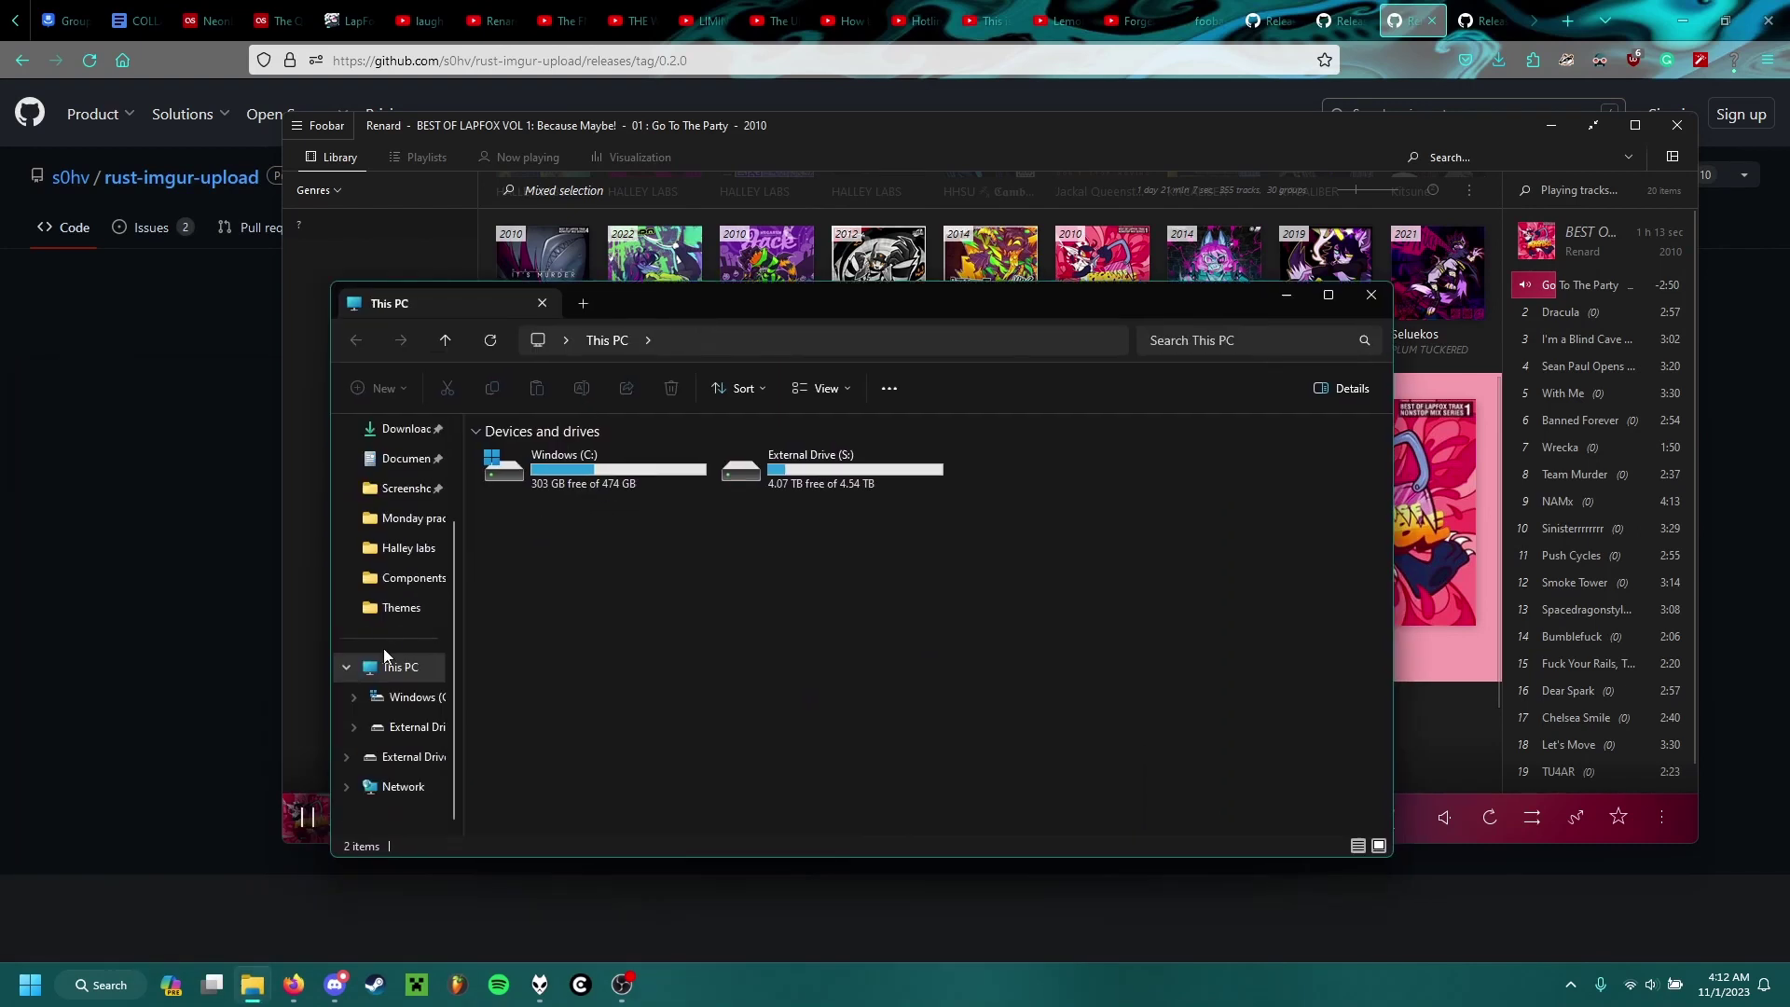
left_click(401, 732)
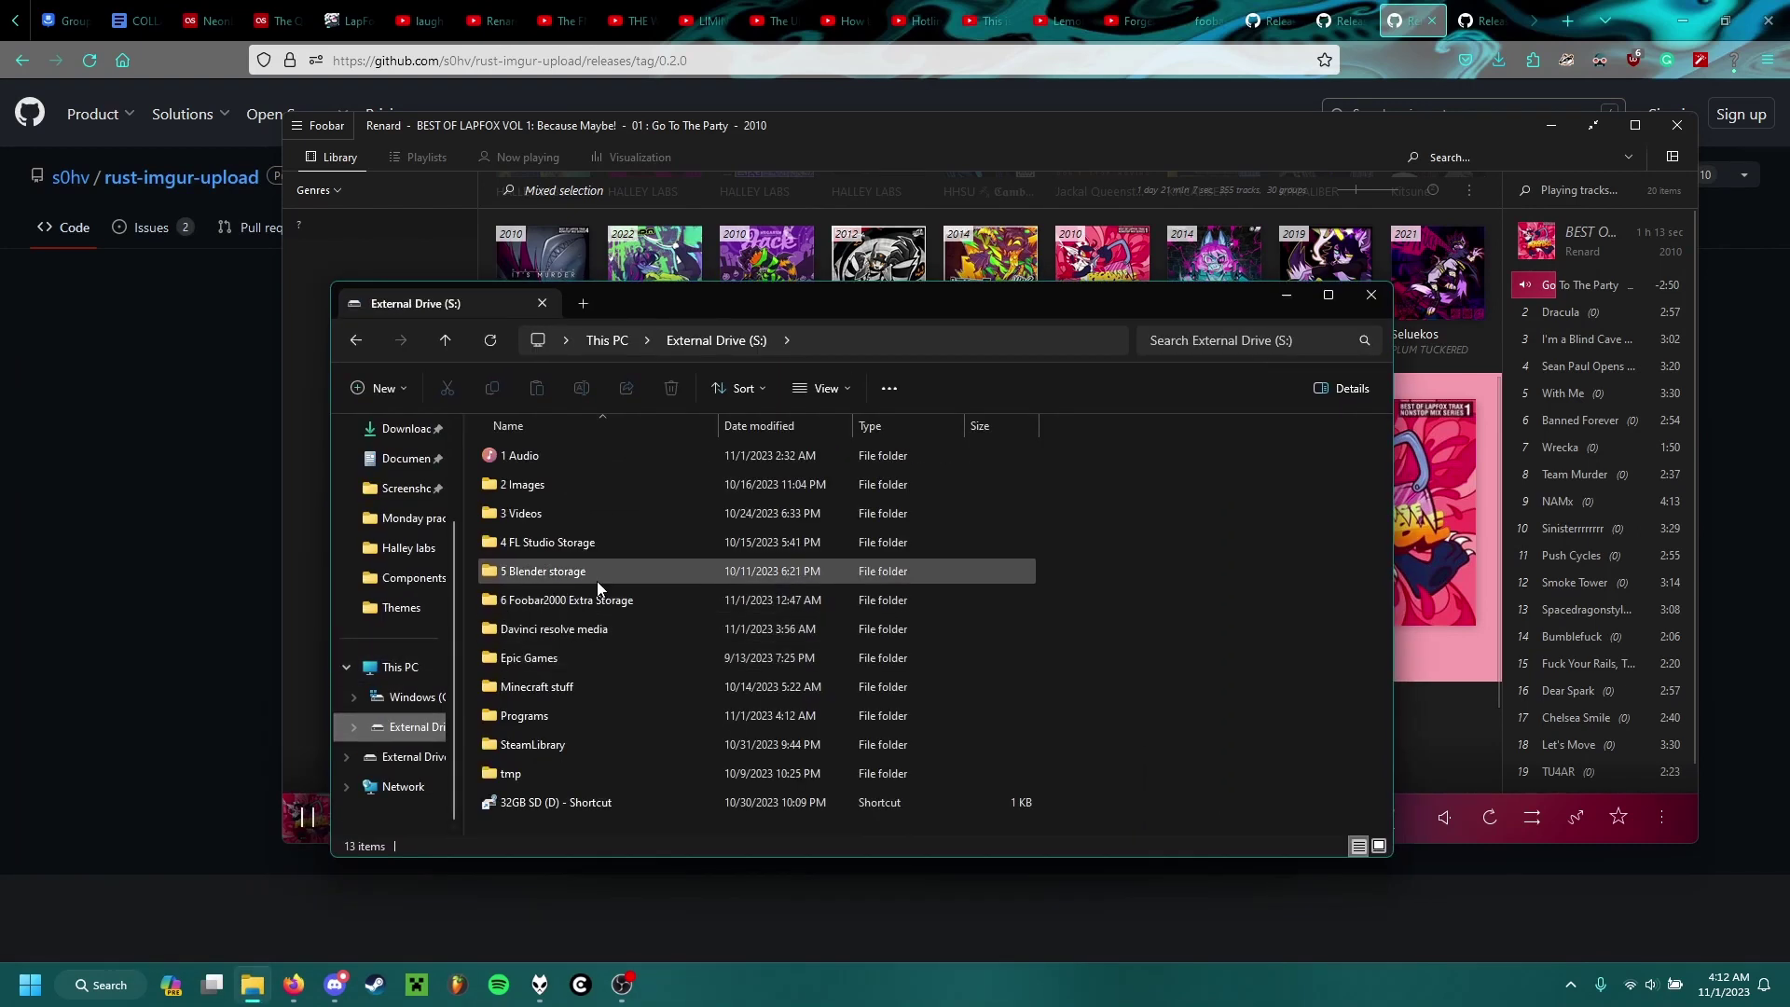
double_click(563, 718)
right_click(577, 626)
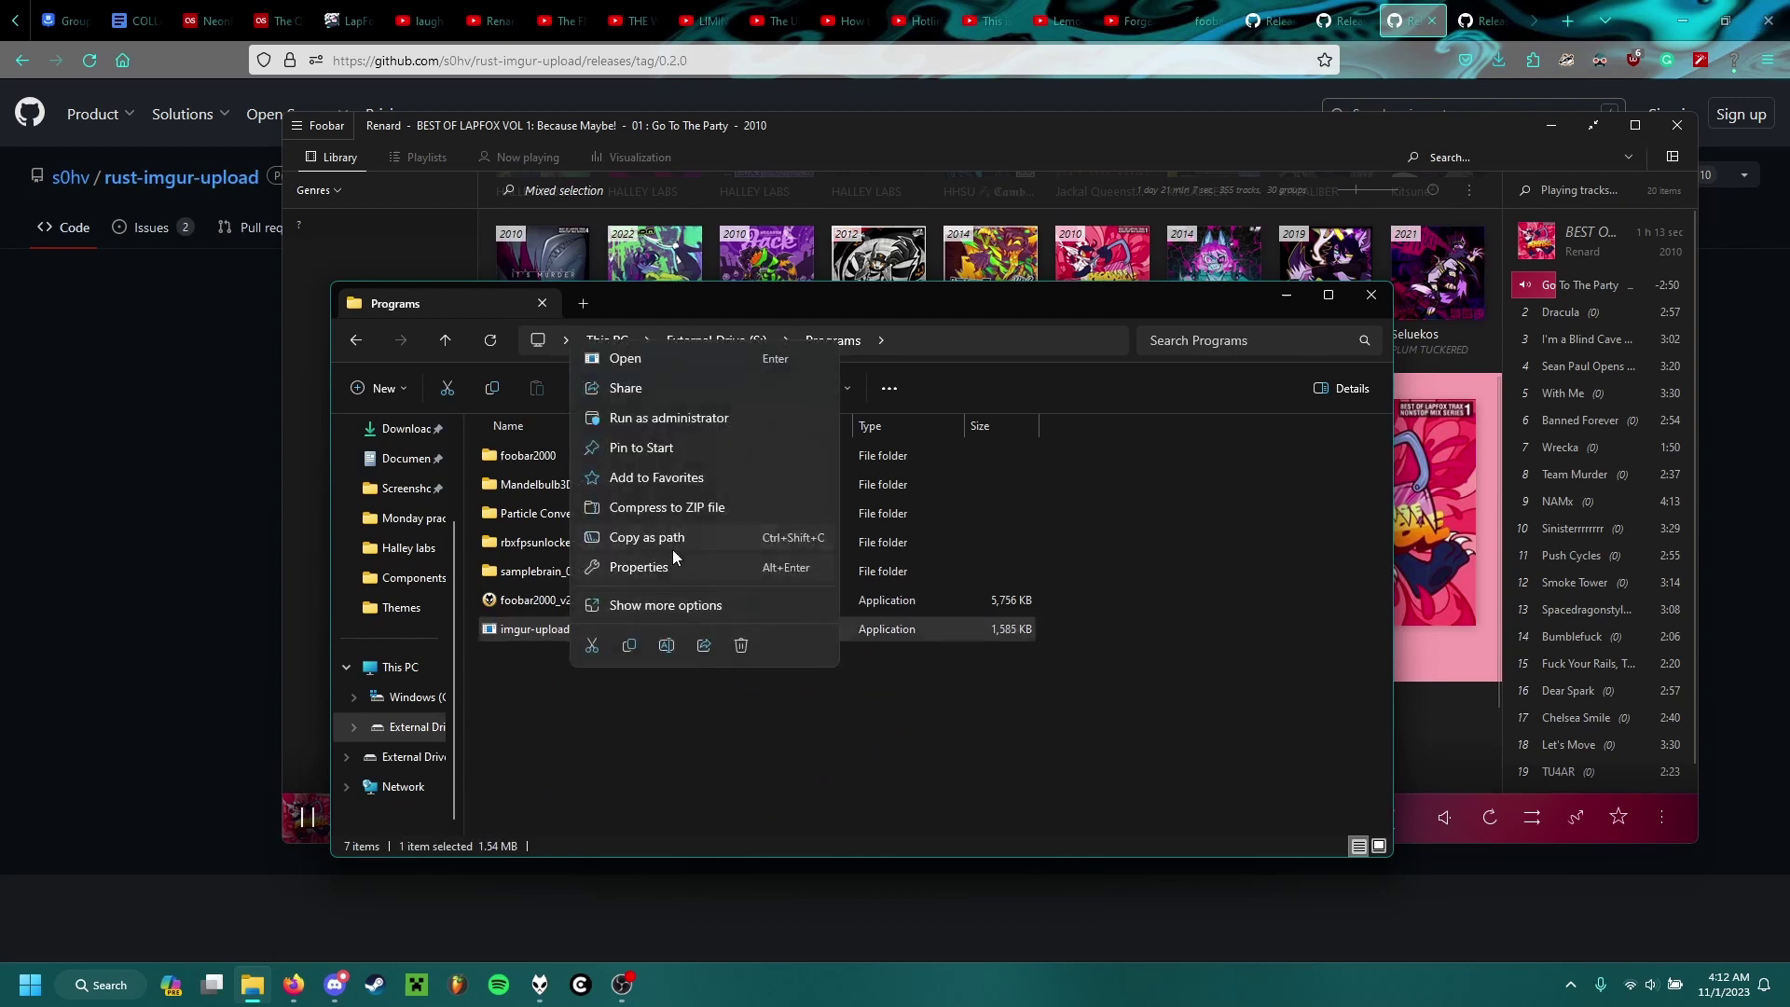
left_click(695, 537)
Set the artwork upload command to "S:\Programs\imgur-uploader.exe", then apply and confirm the preferences
left_click_drag(858, 129, 861, 119)
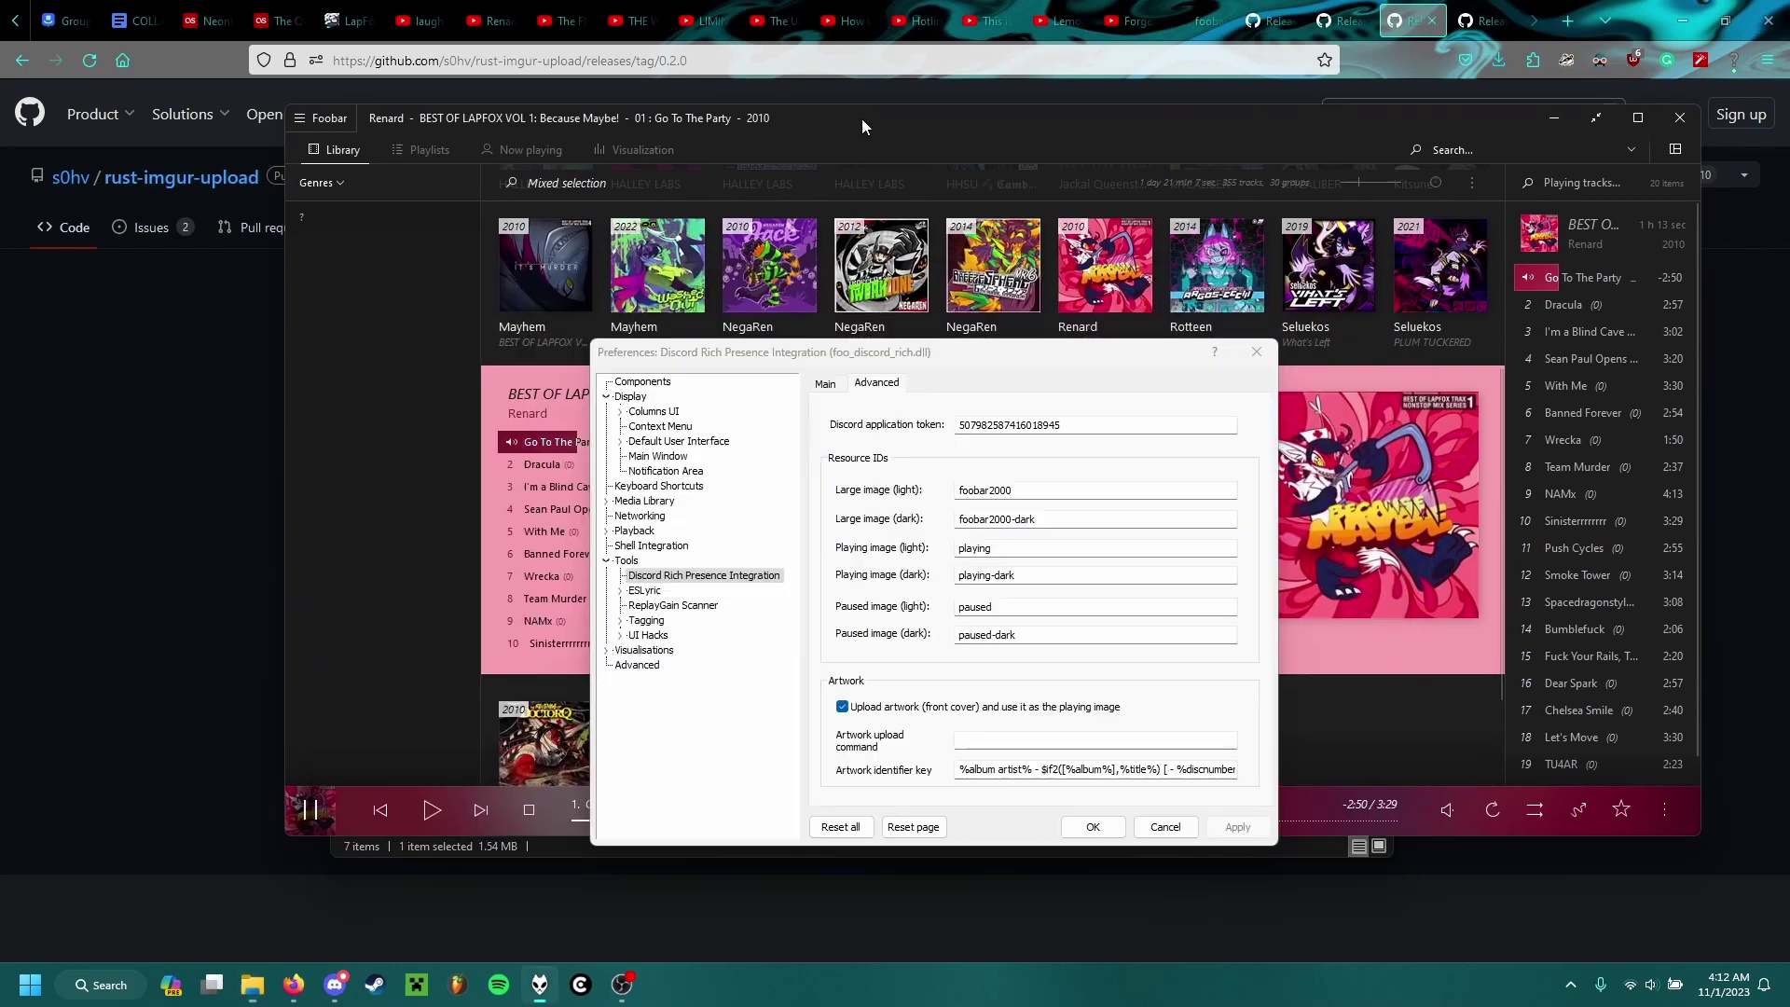
left_click(1018, 743)
key("ctrl+v")
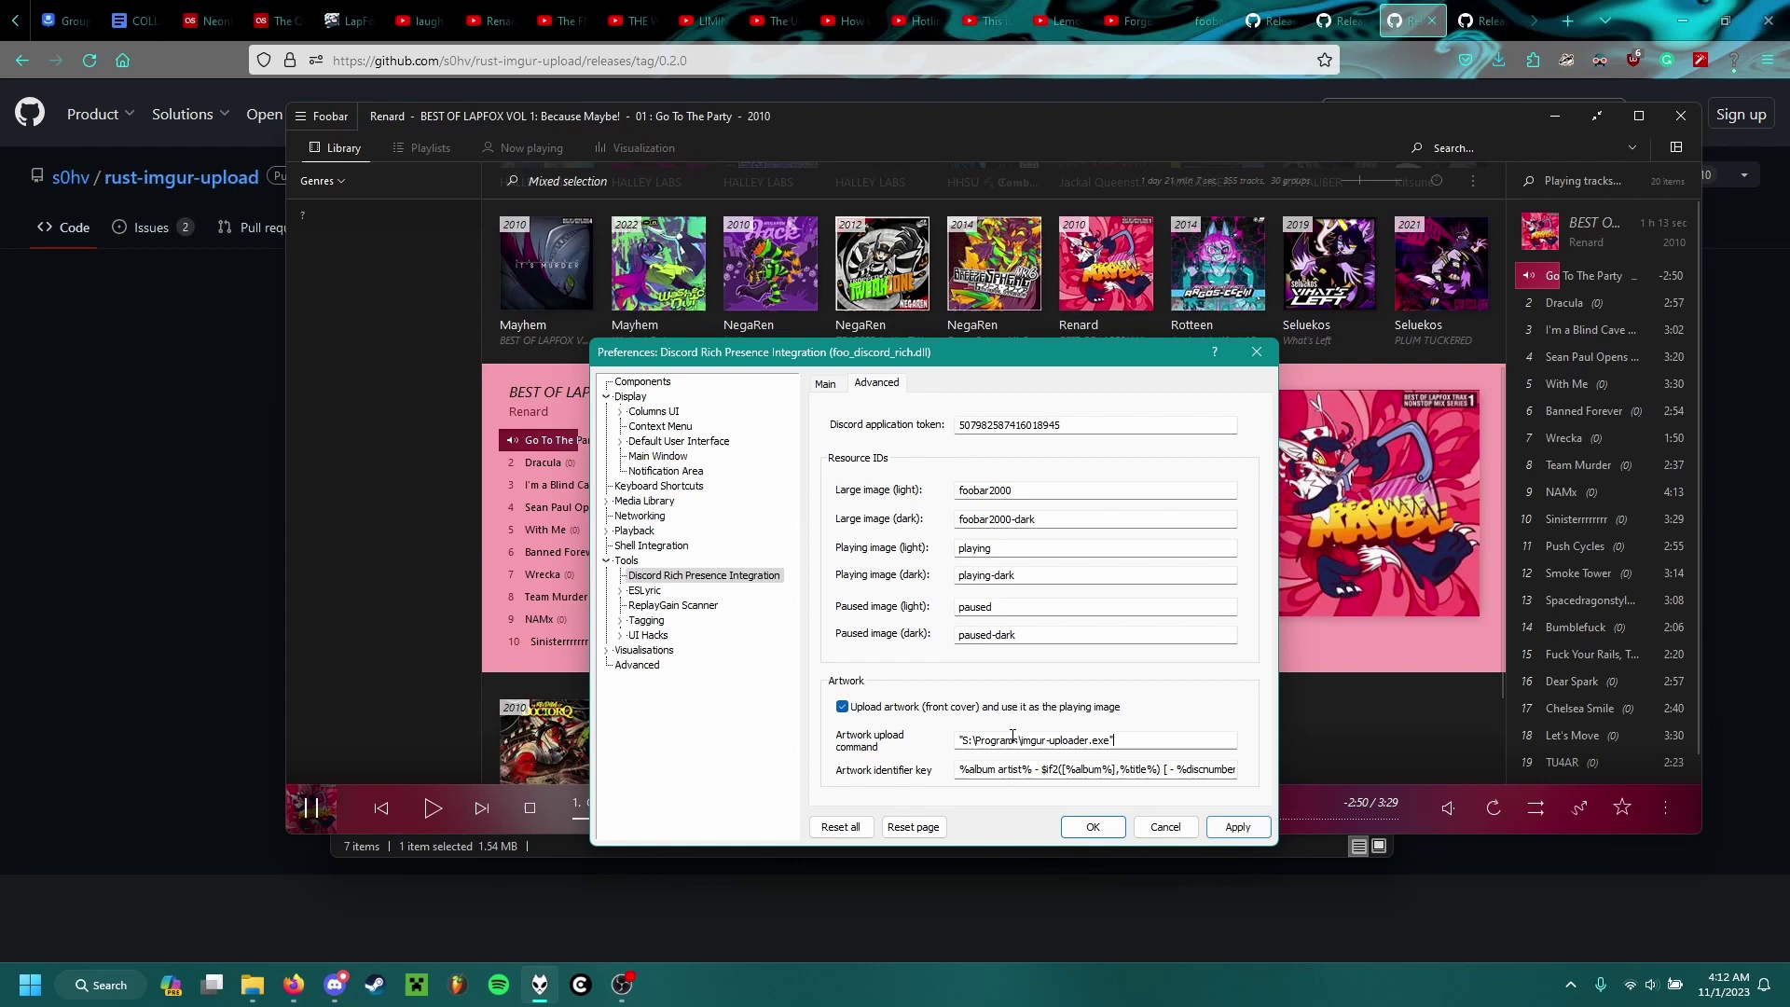
left_click(1226, 829)
left_click(1093, 827)
Play Riffworld (with K²) from Mayhem's Washed Out album and check the Discord profile's activity for its artwork
scroll(628, 643, "up", 3)
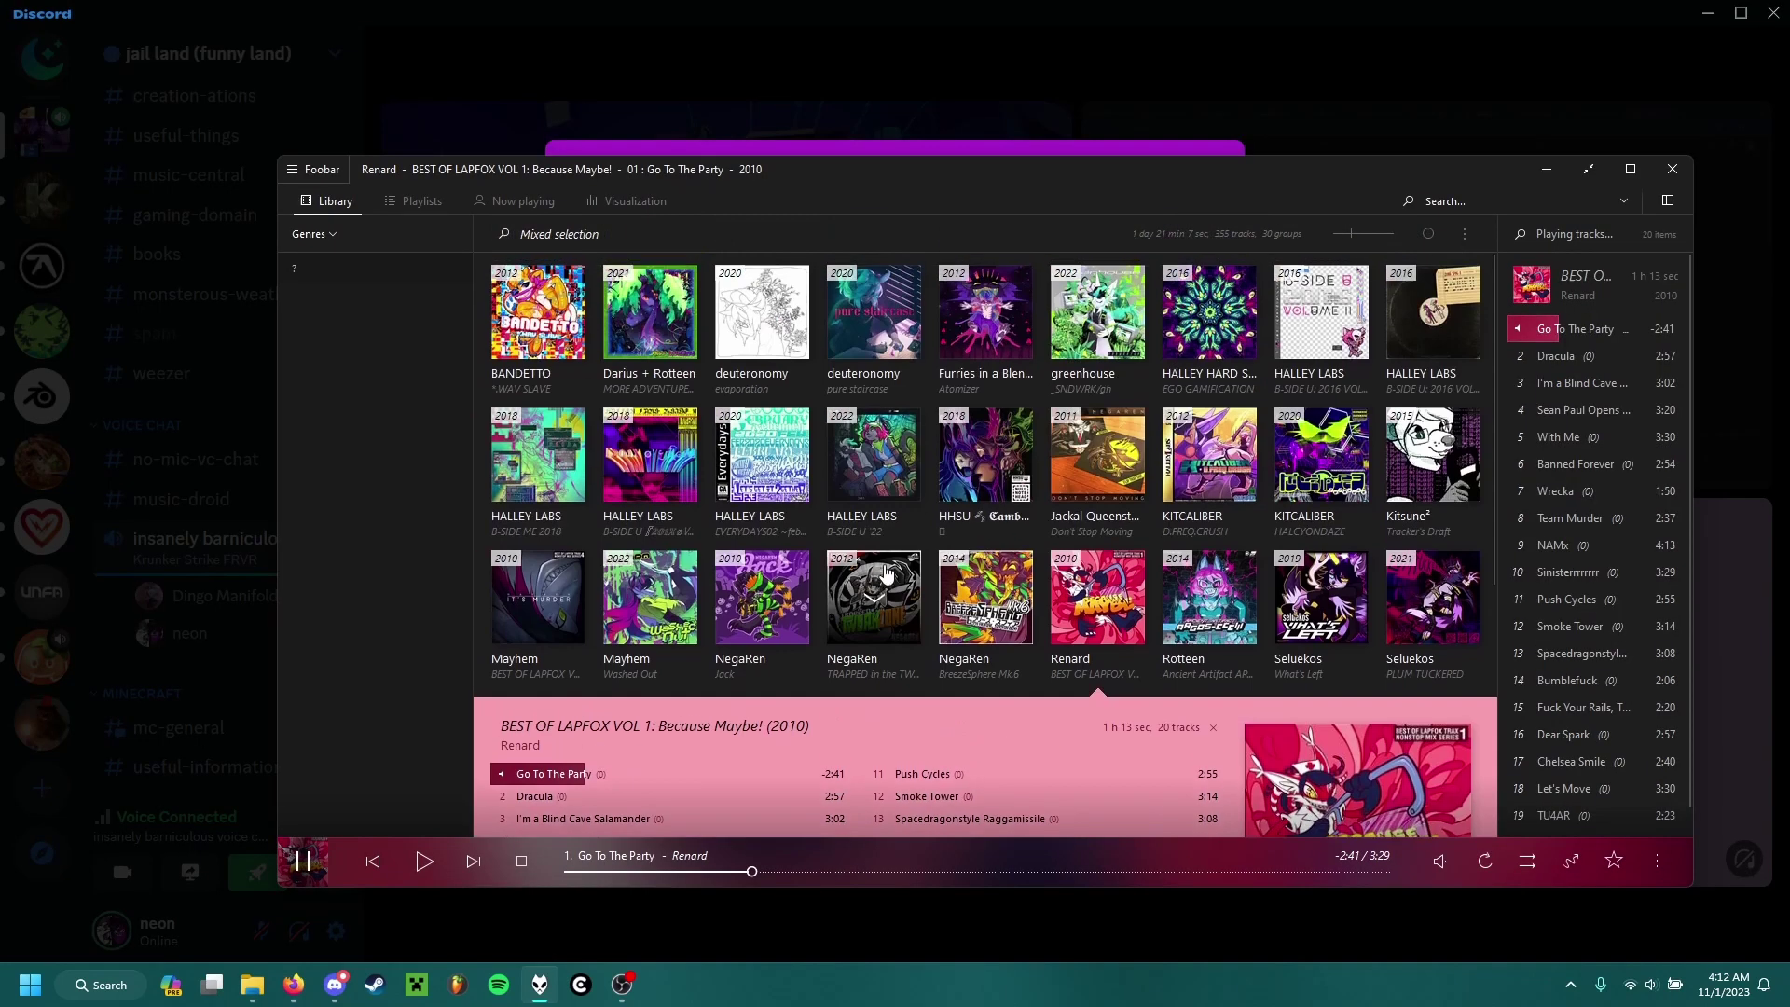
left_click(650, 602)
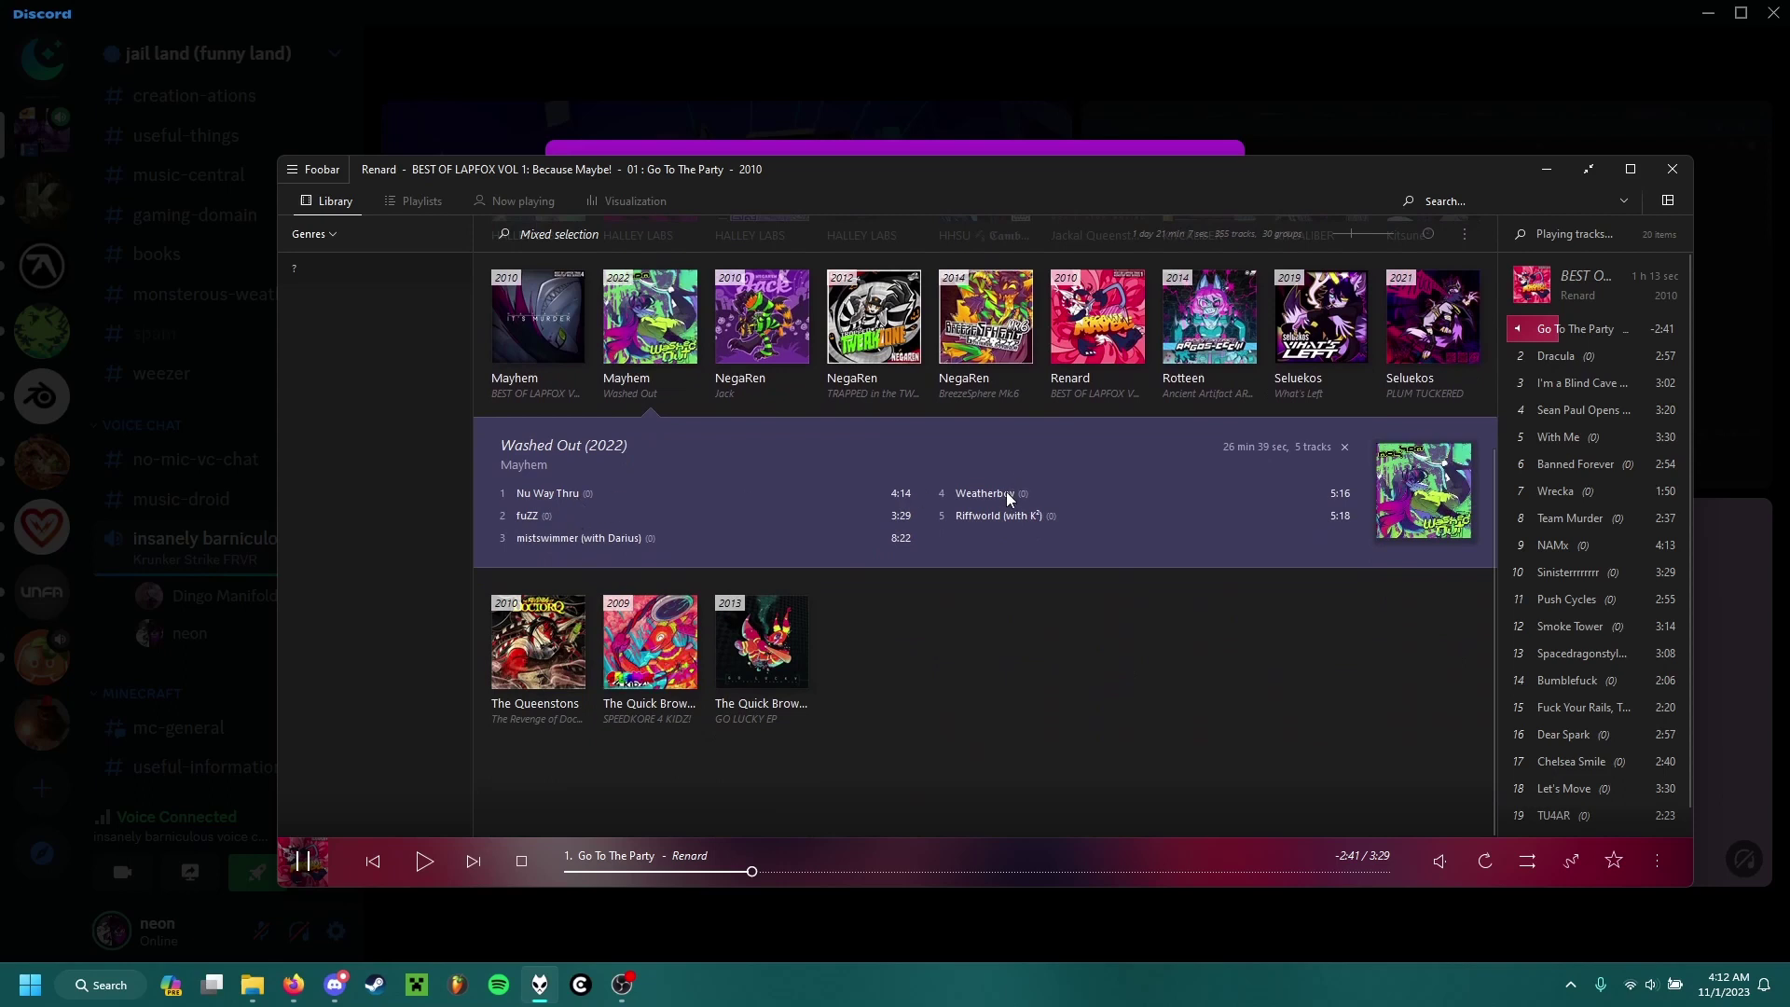
double_click(1003, 515)
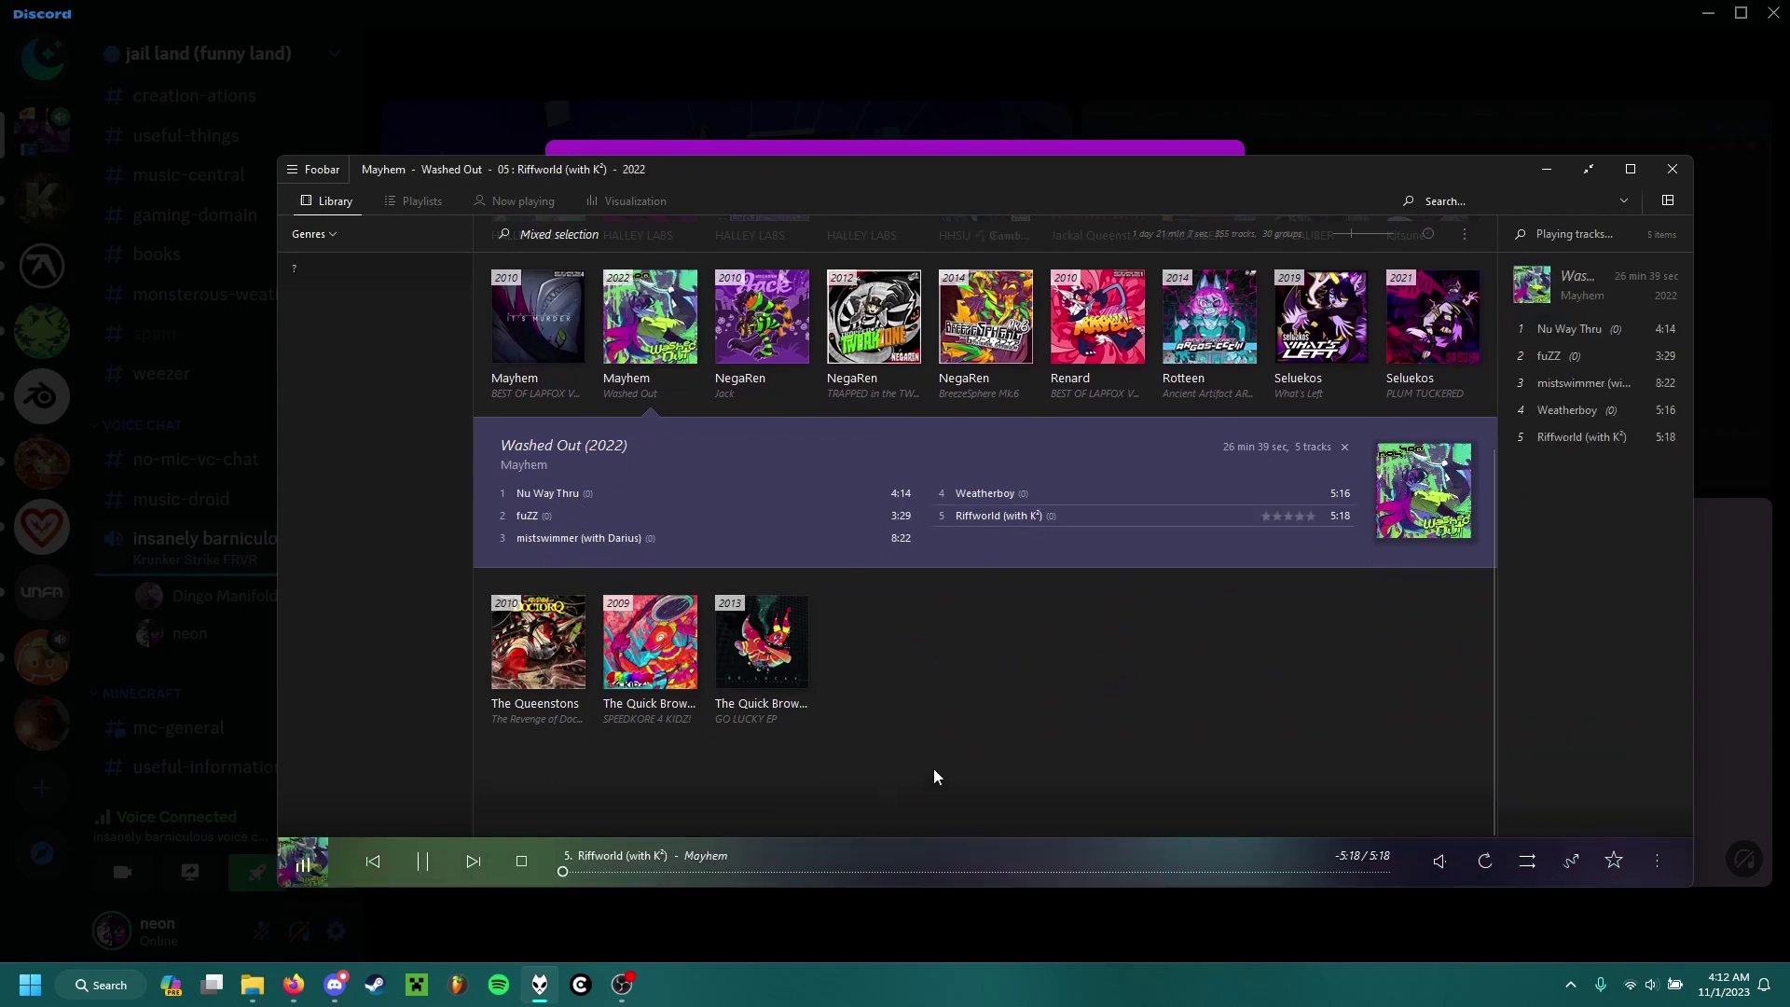
left_click(1540, 182)
left_click(715, 485)
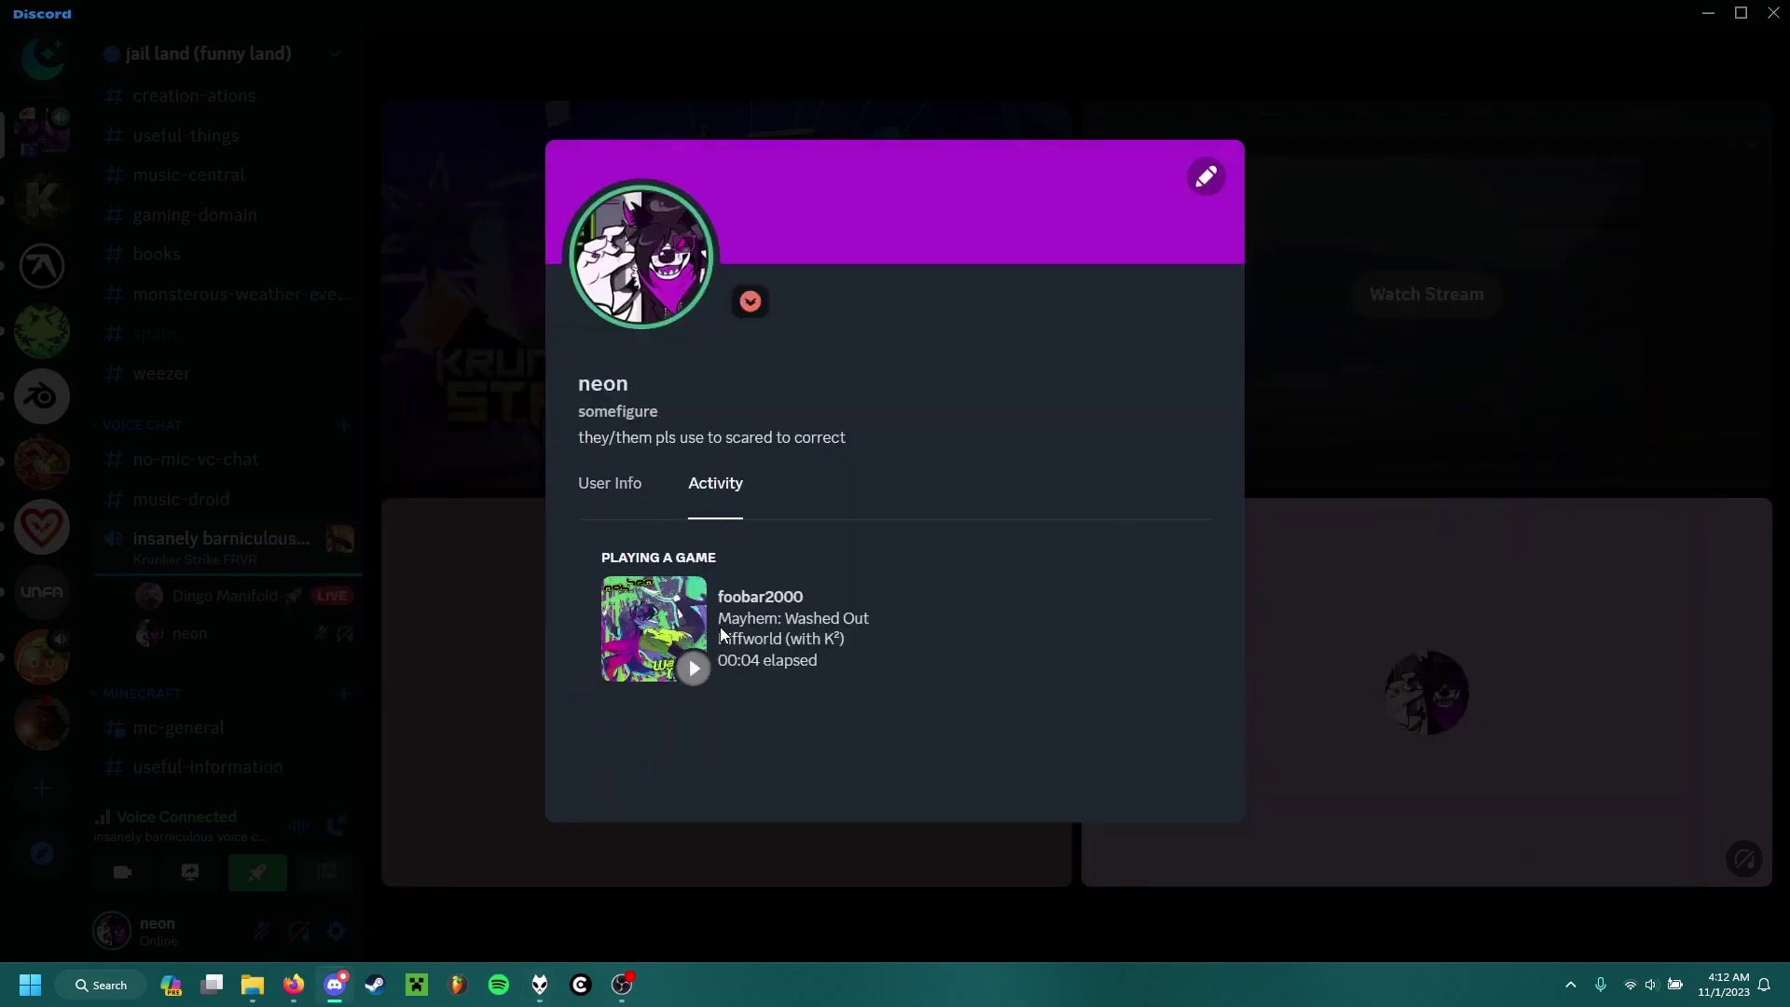
left_click(609, 483)
left_click(839, 568)
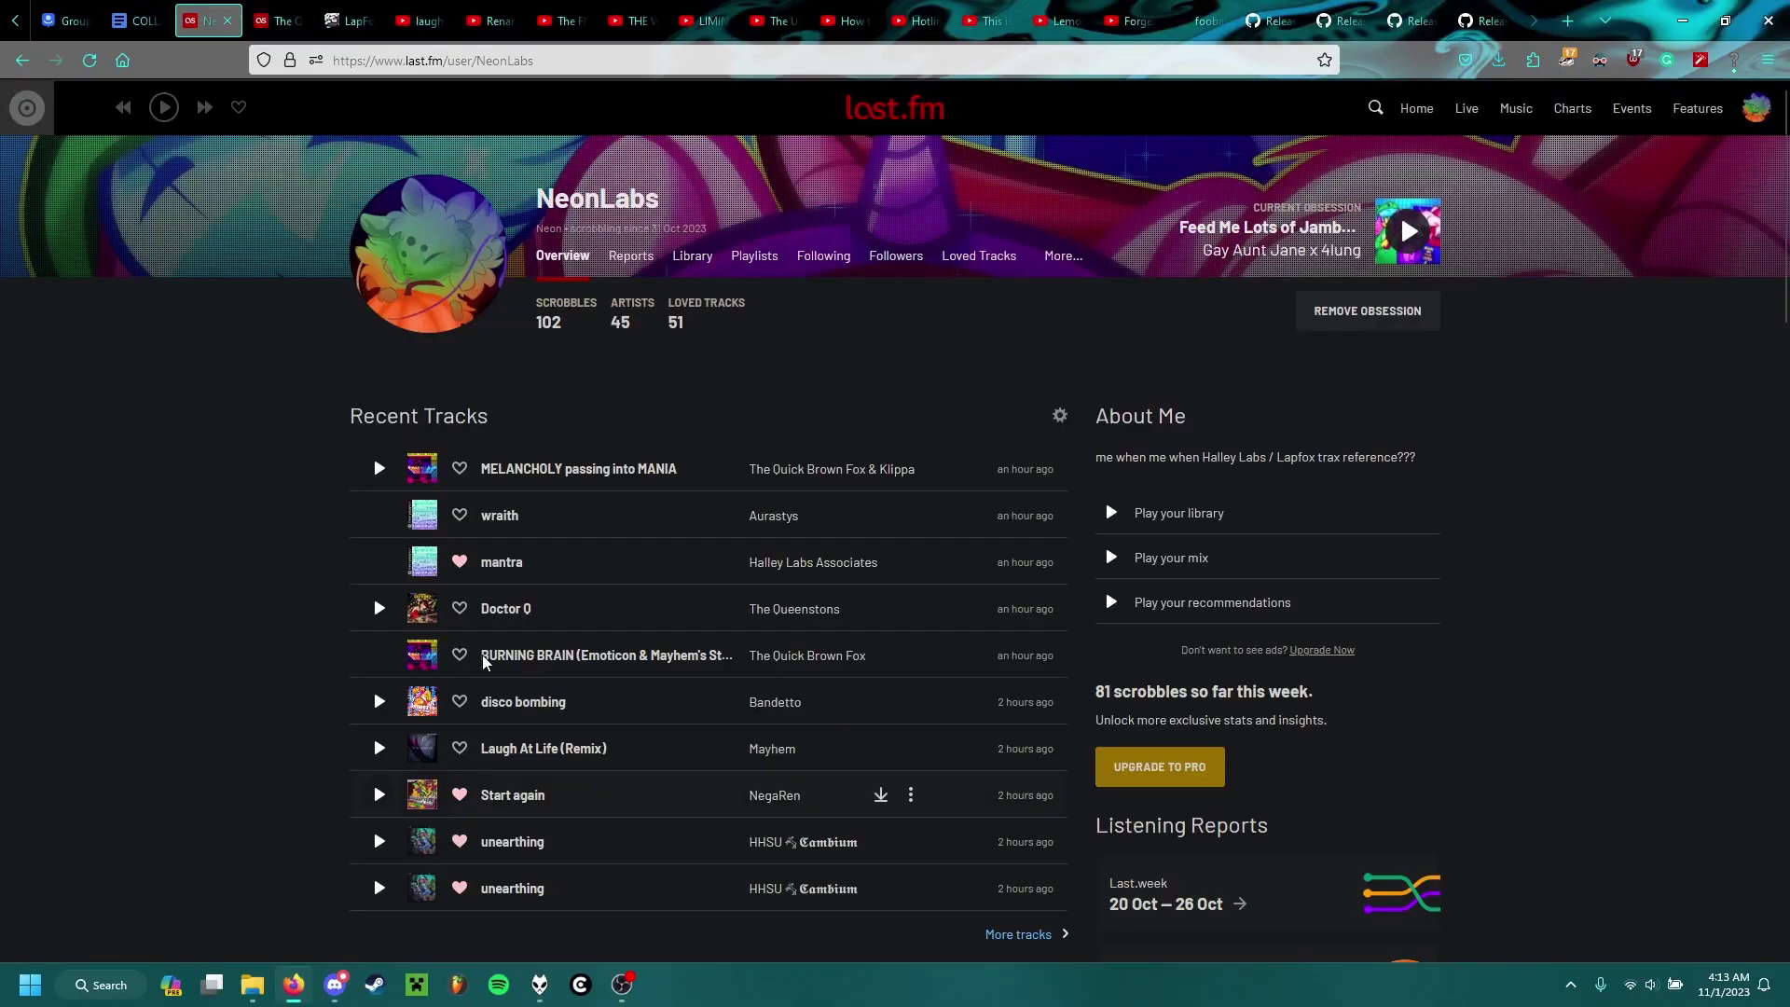
Refresh the Last.fm profile in the browser, glancing back at foobar2000, to examine the recently scrobbled tracks
left_click(89, 59)
left_click(539, 984)
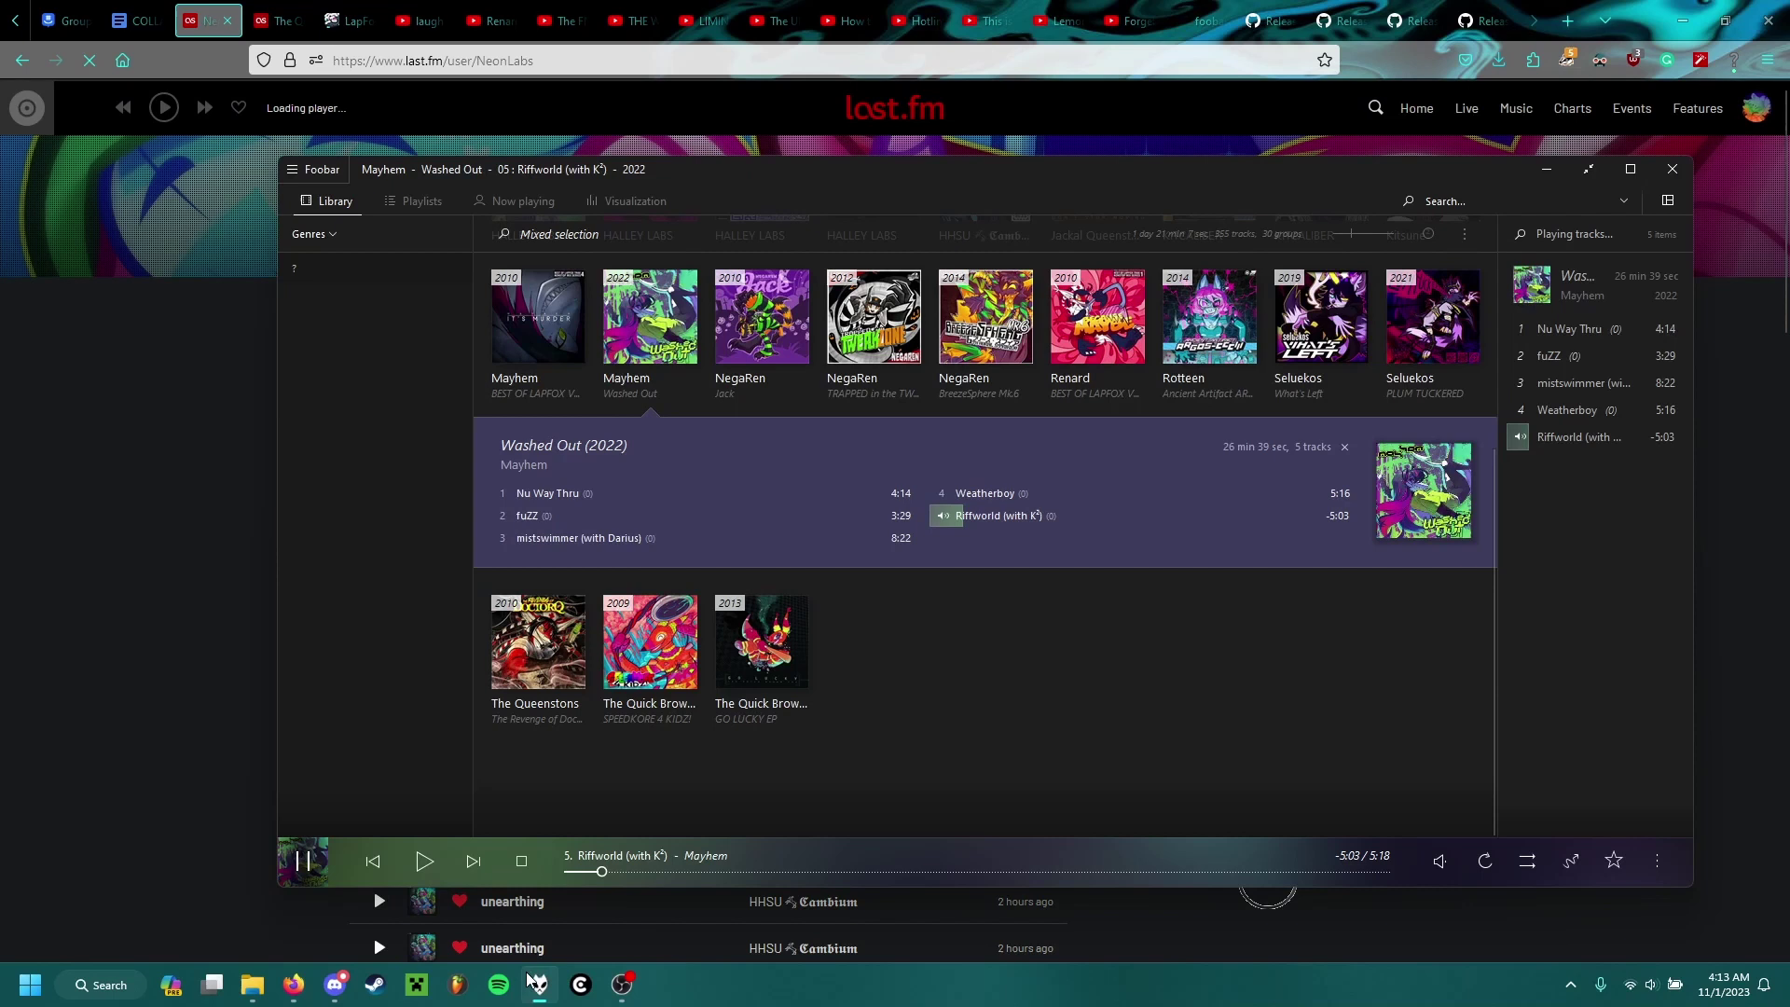
left_click(163, 135)
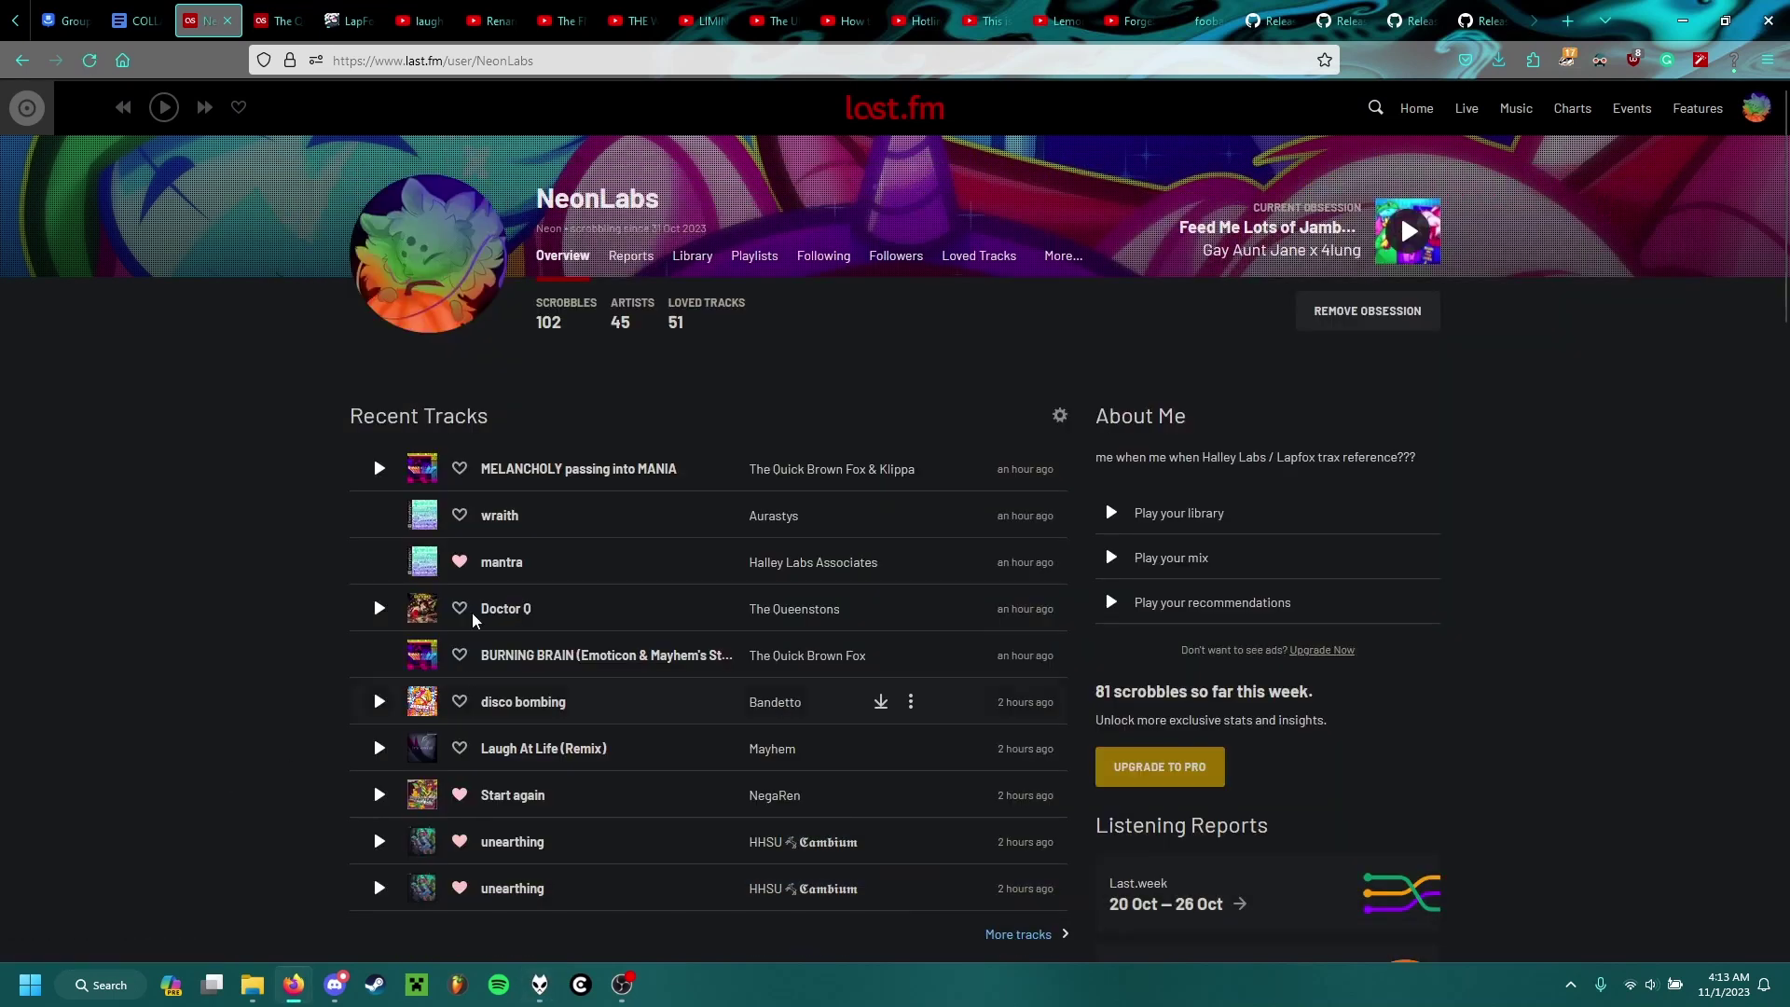
left_click(96, 75)
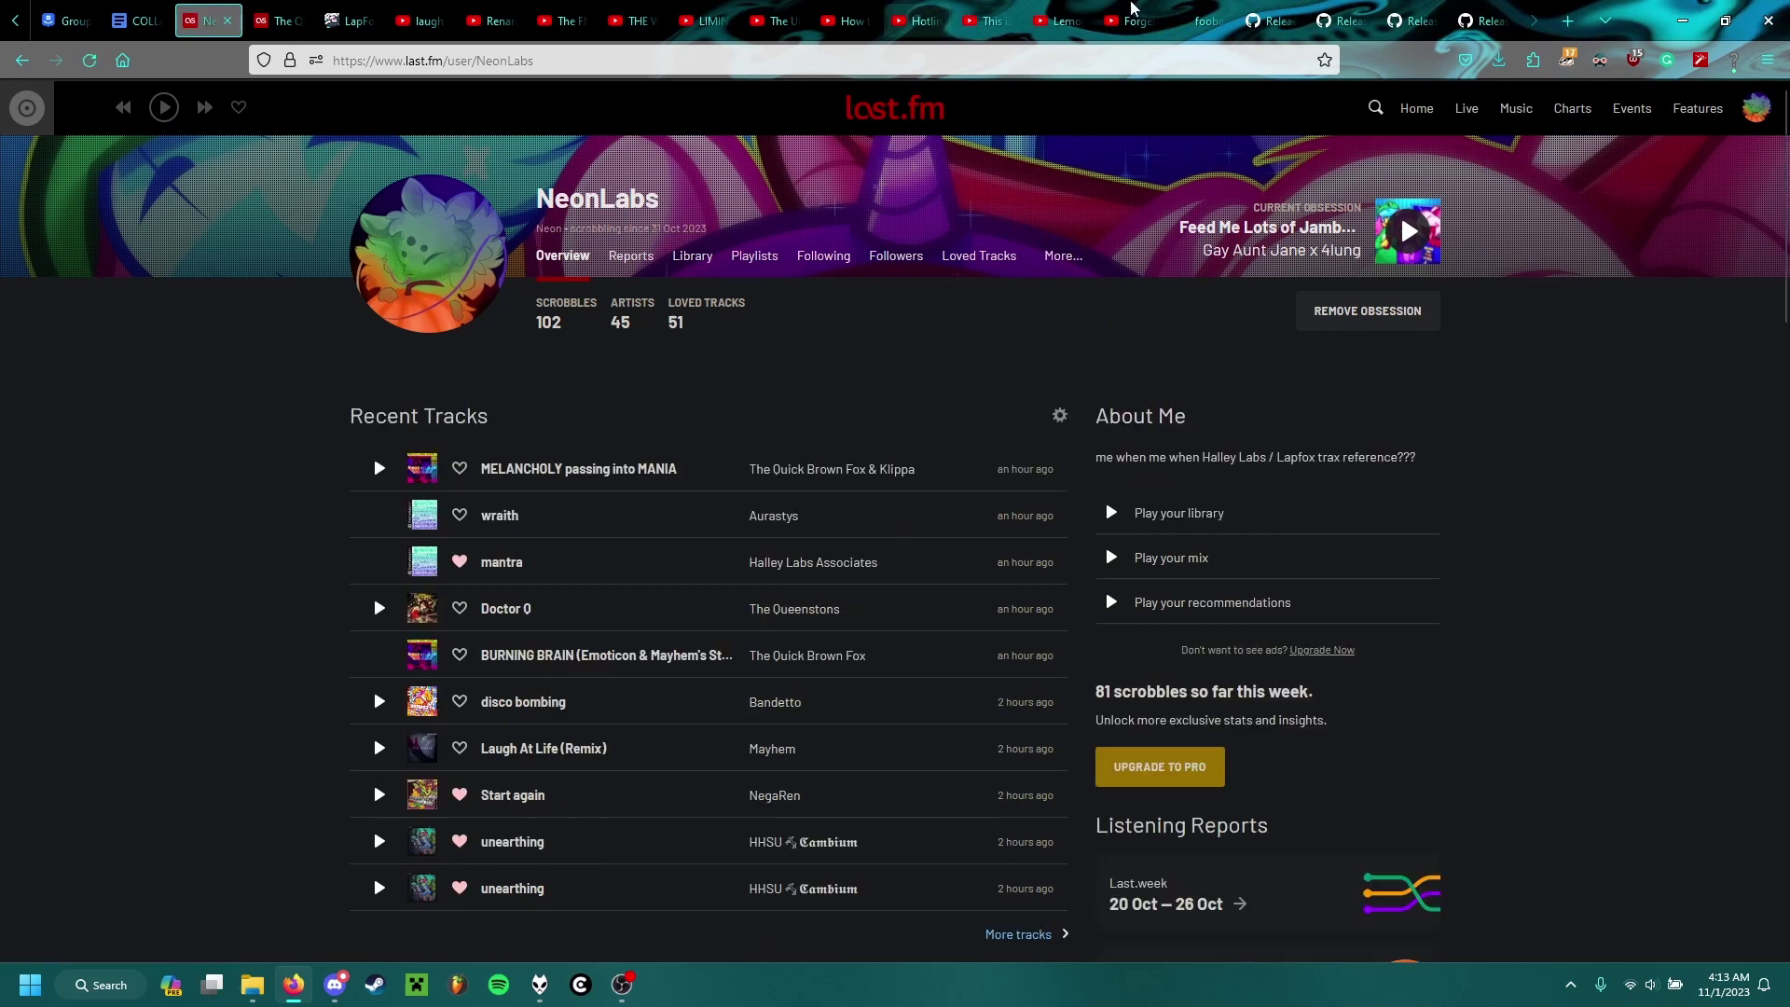
Go to the foo_scrobble releases page on GitHub and look over the v1.6.0 release
left_click(1267, 9)
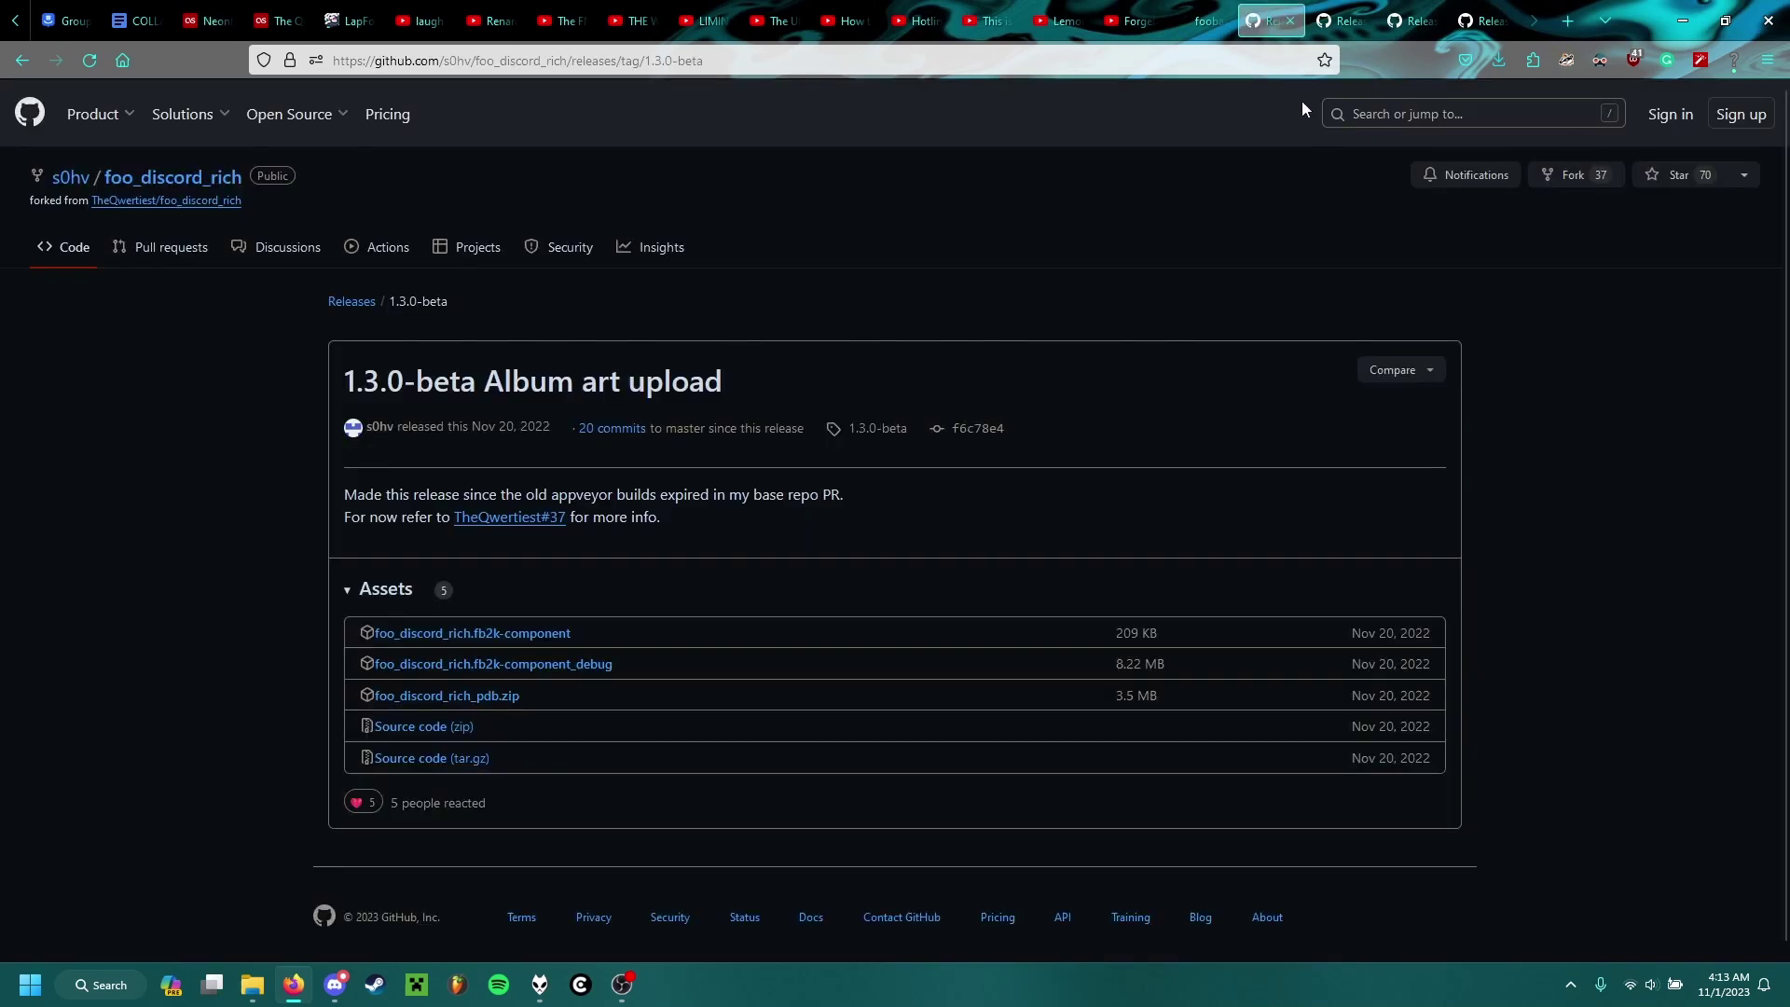
left_click(1343, 19)
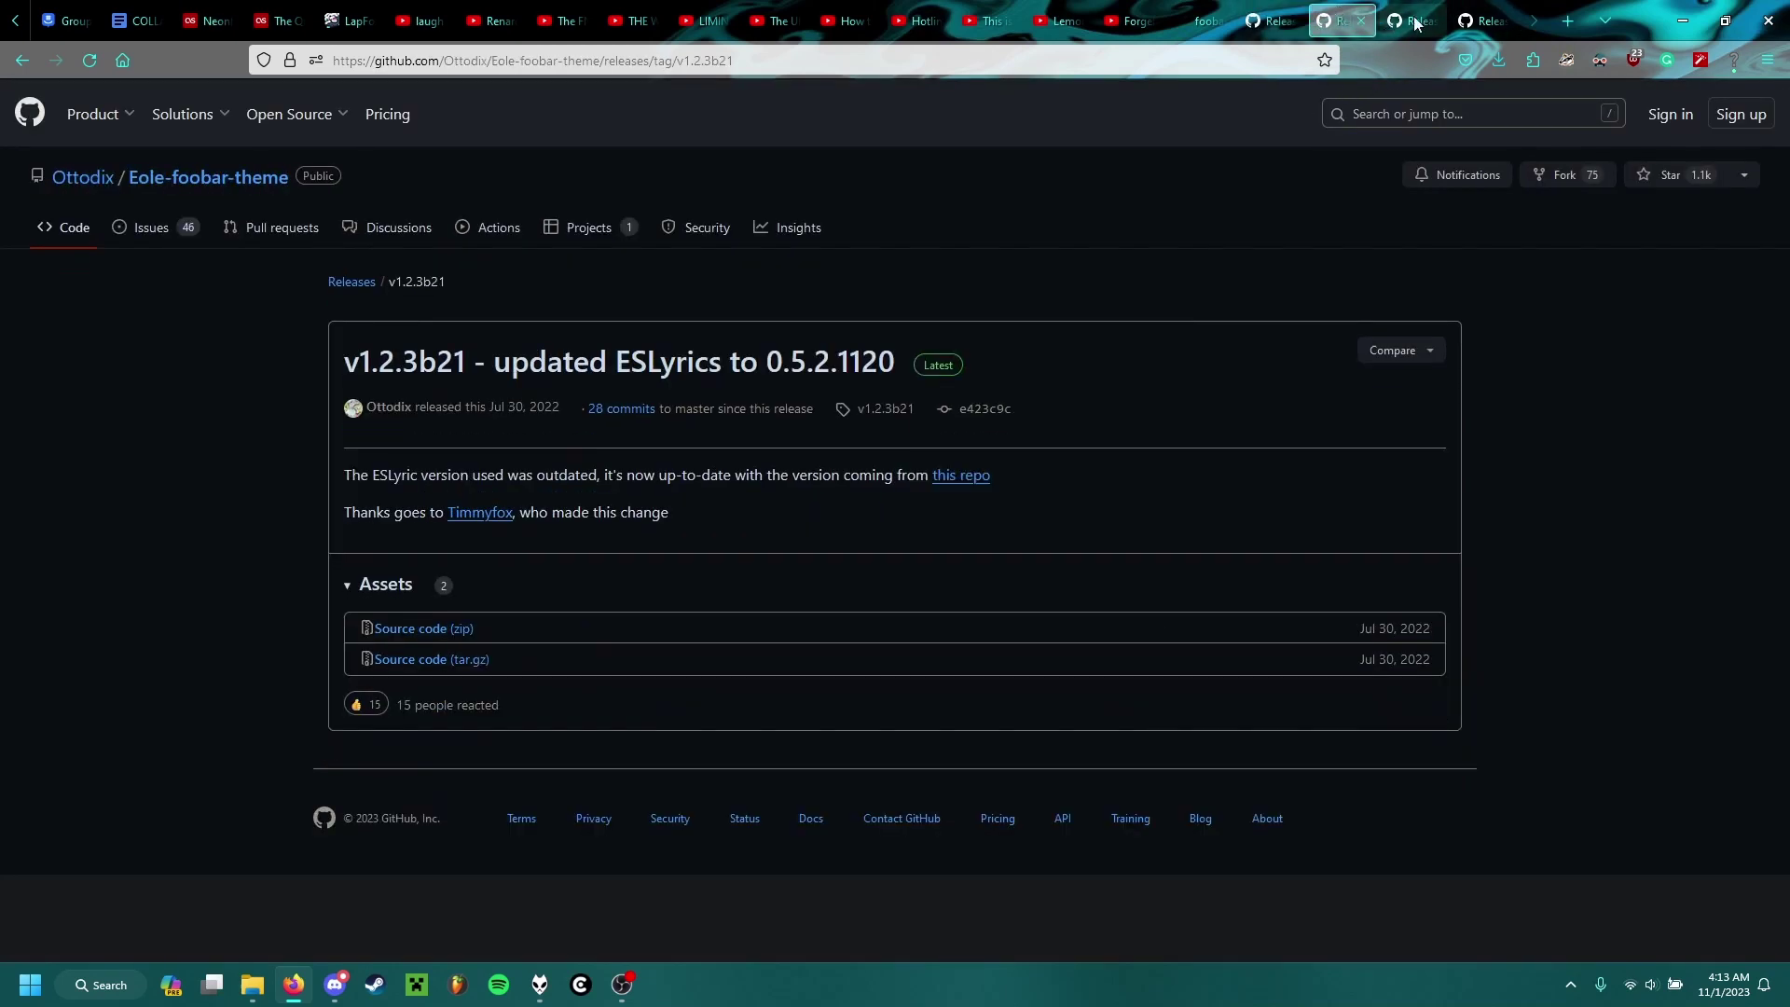
left_click(1478, 21)
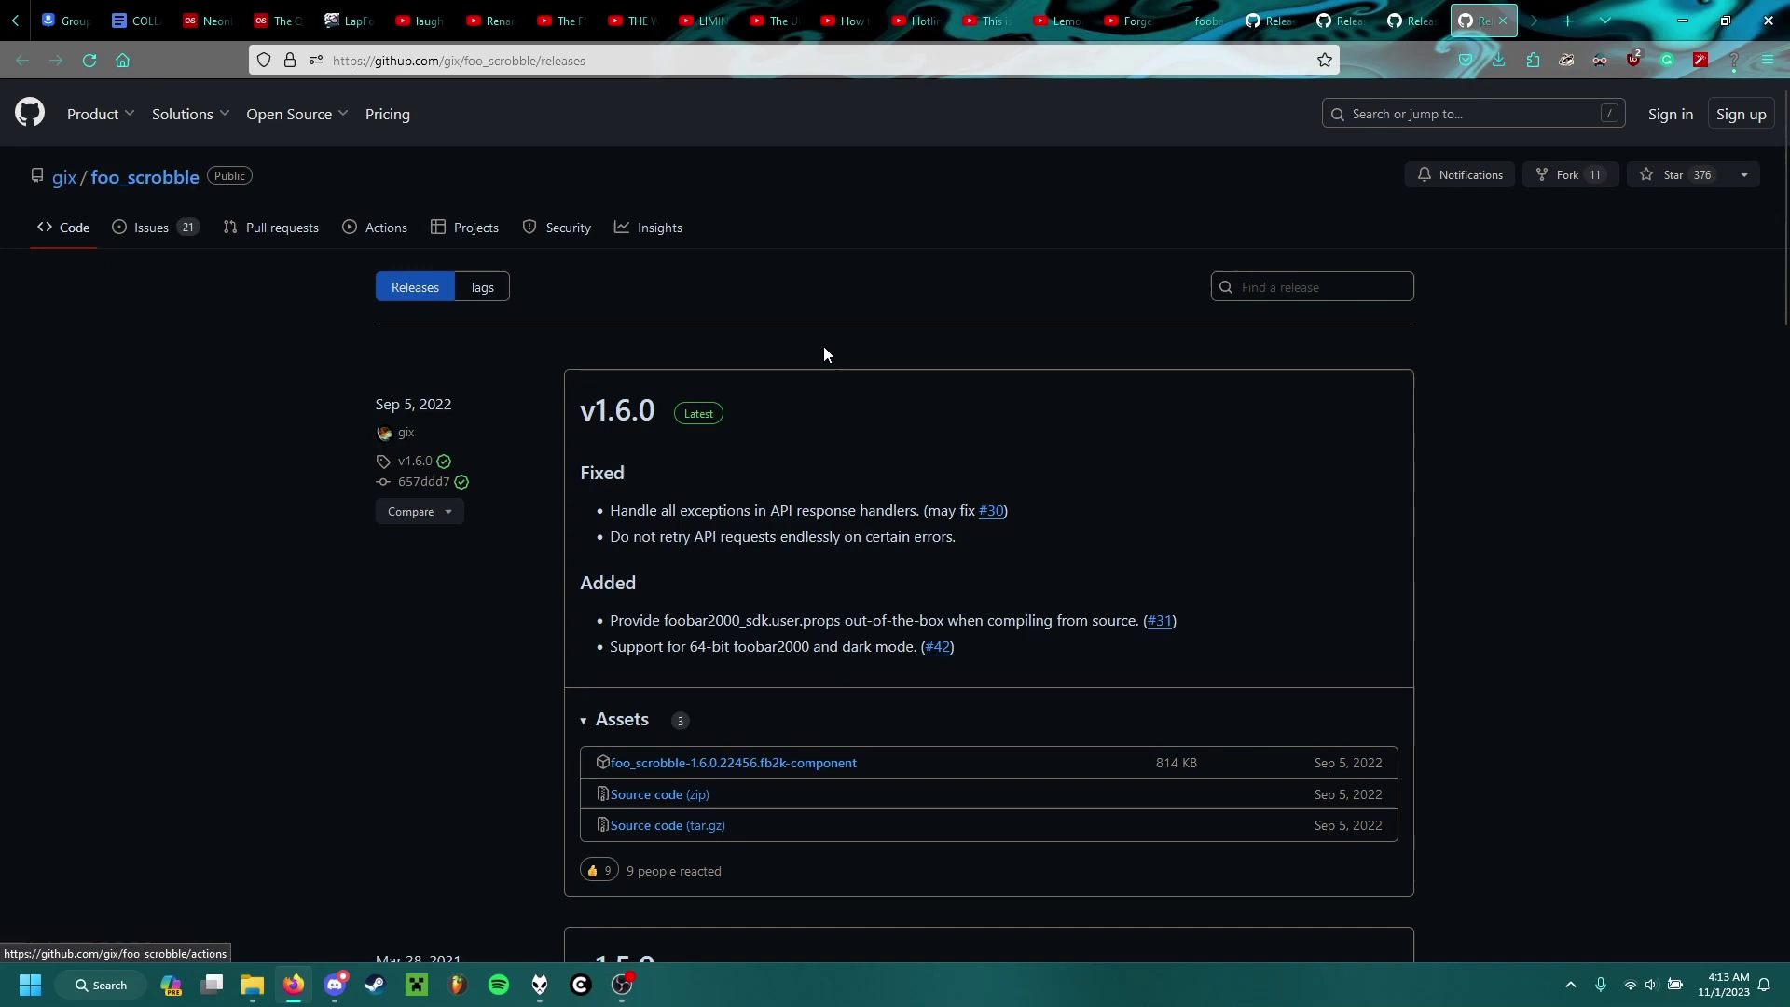
scroll(881, 501, "down", 3)
scroll(797, 497, "up", 3)
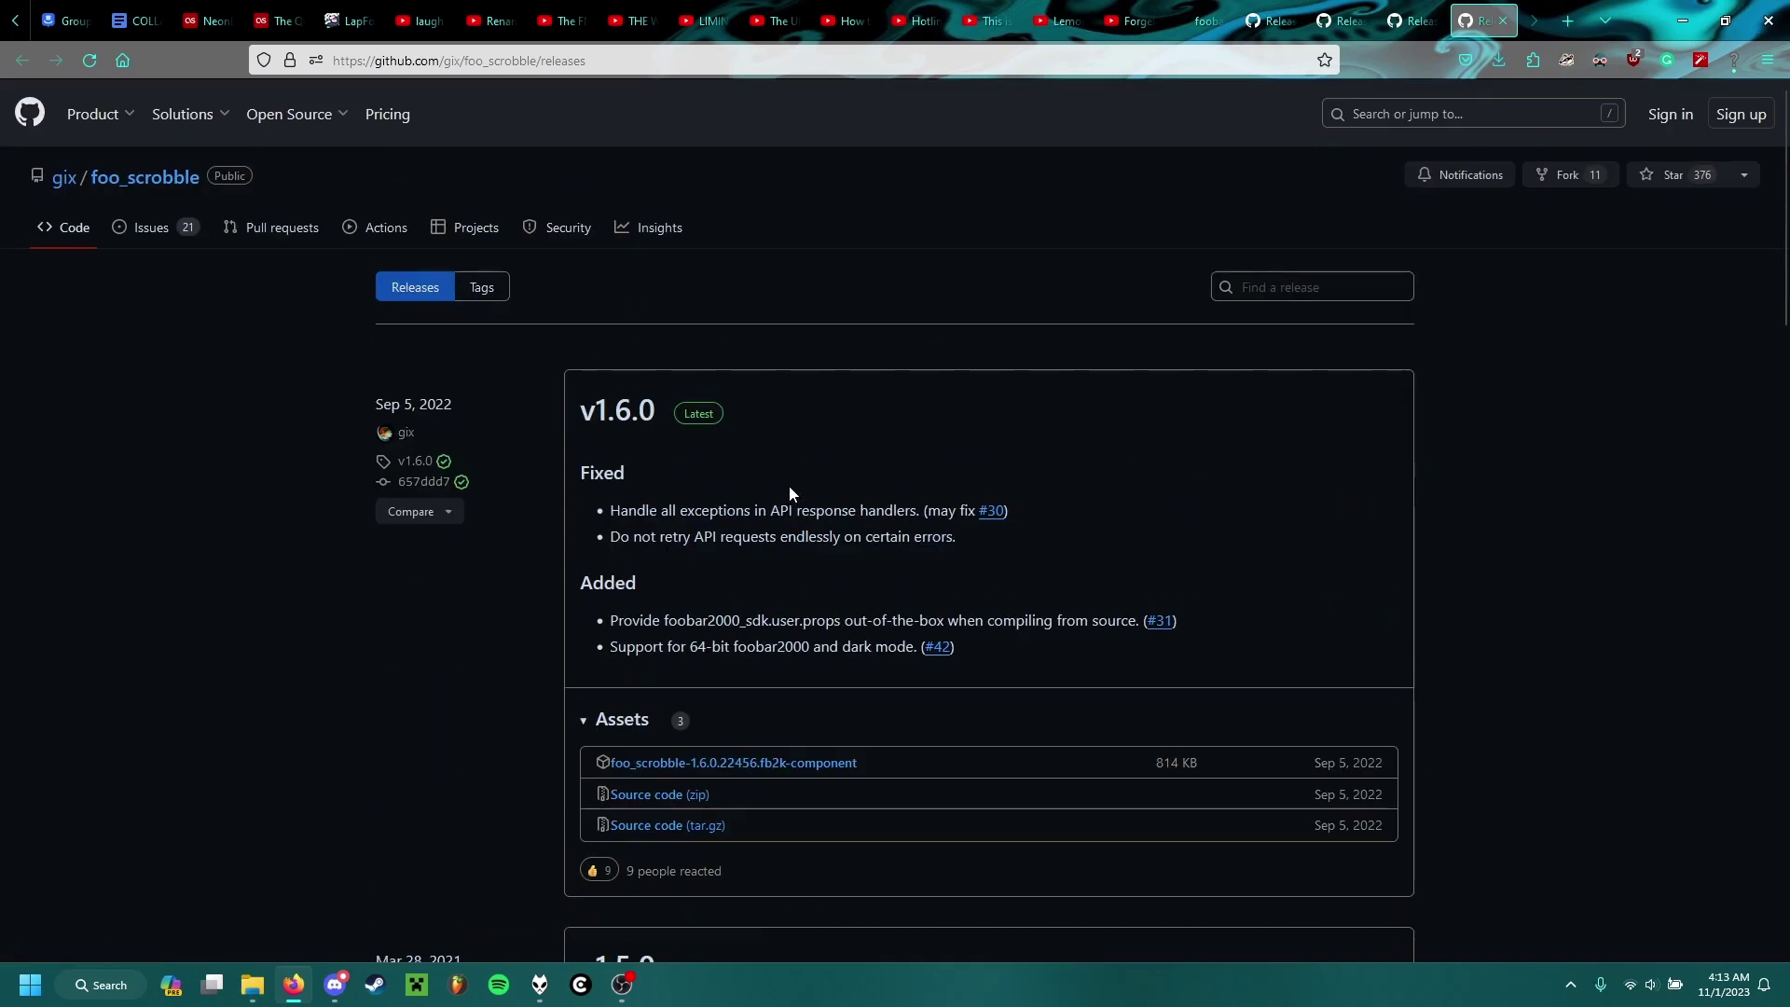
Download foo_scrobble-1.6.0.22456.fb2k-component into 6 Foobar2000 Extra Storage\Components on the S: drive, replacing the existing copy
left_click(808, 763)
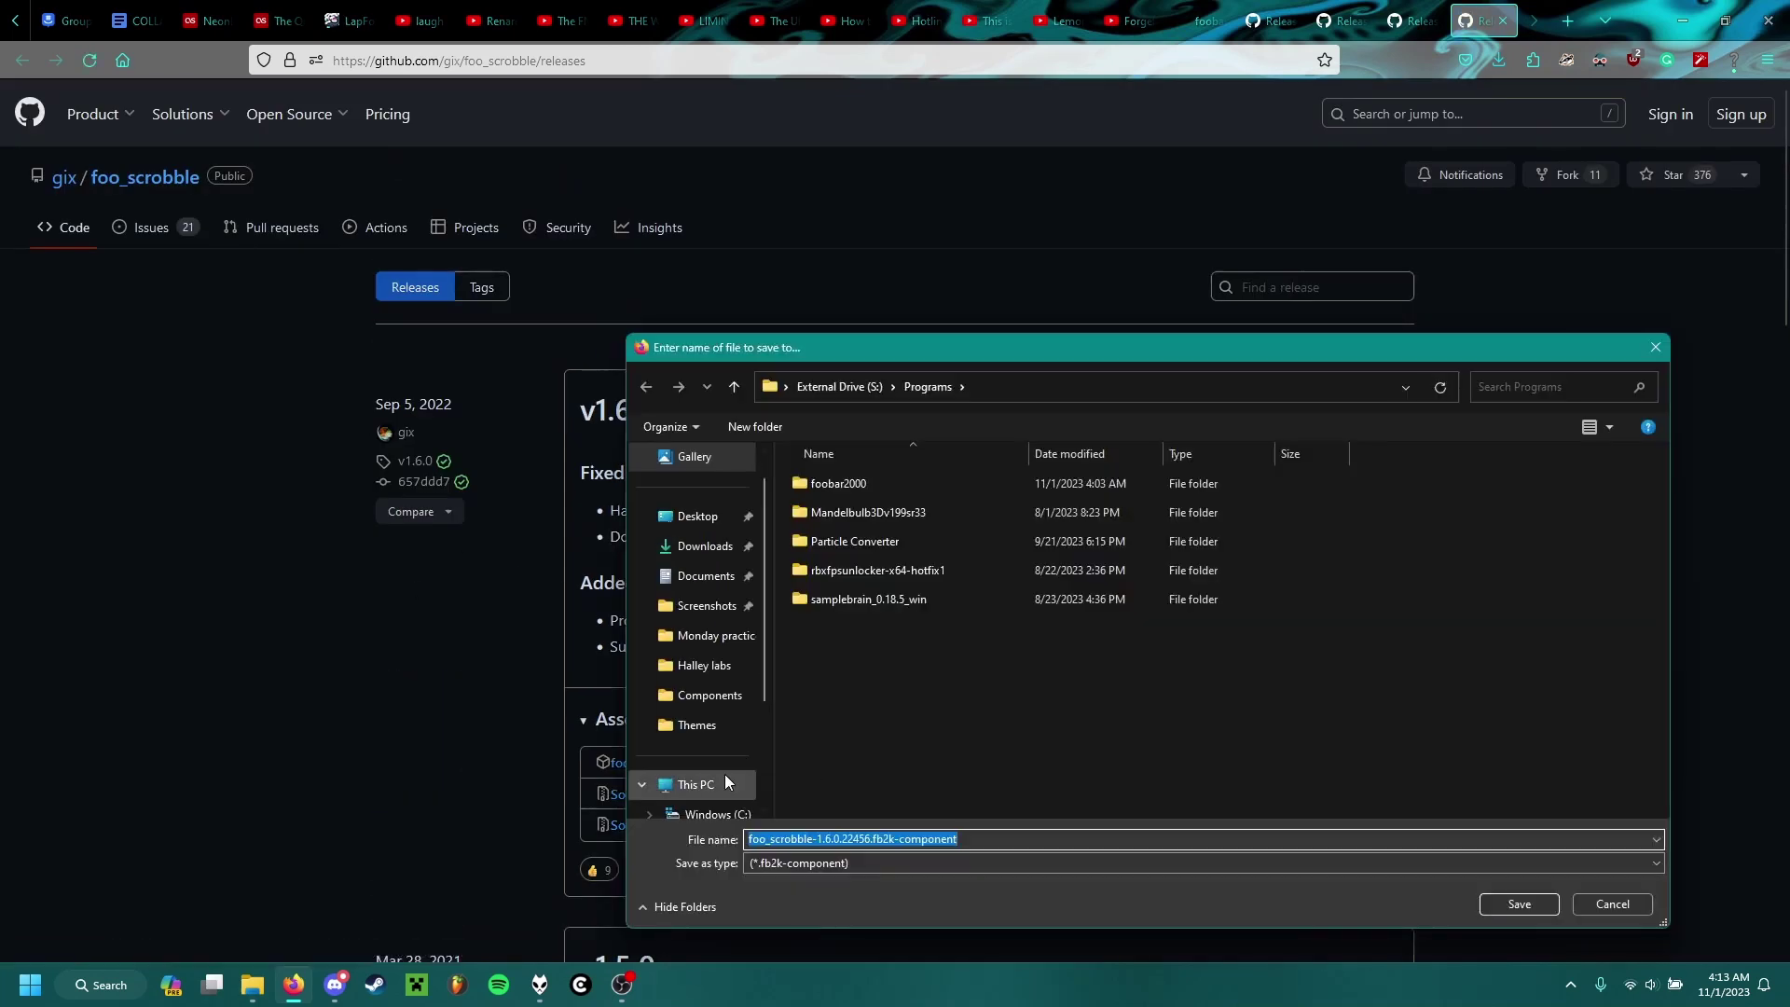
scroll(725, 774, "down", 1)
left_click(705, 757)
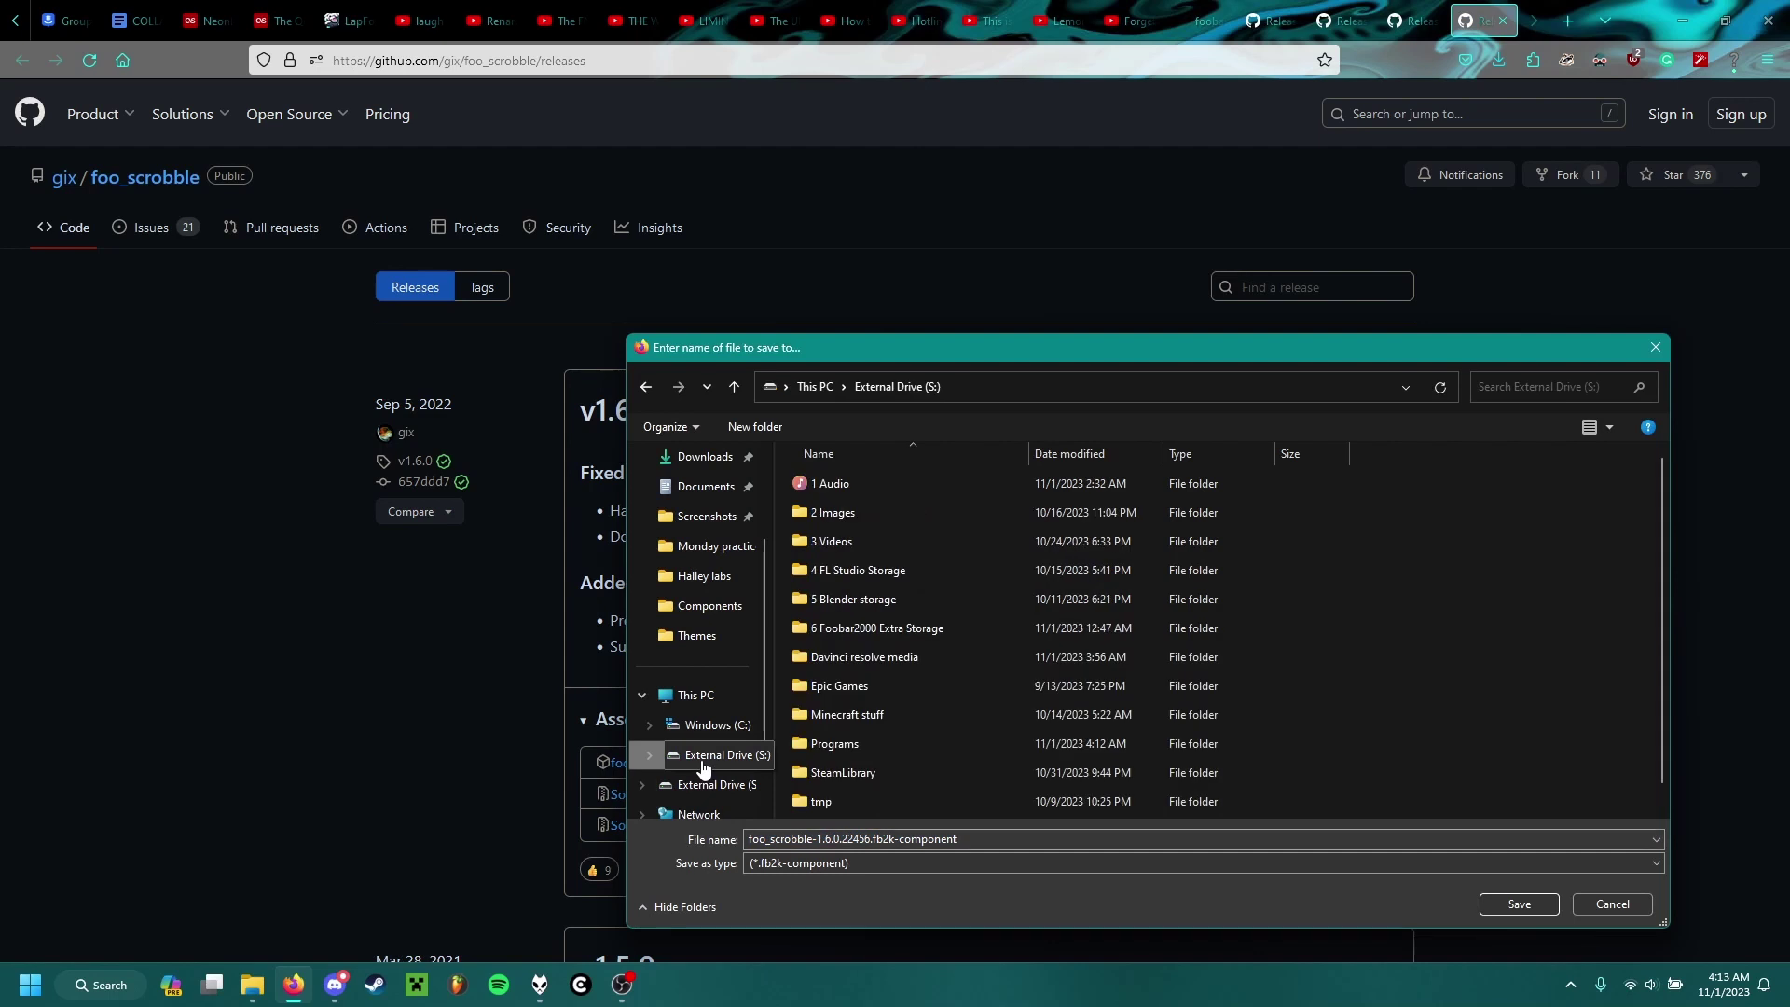
double_click(903, 629)
double_click(856, 483)
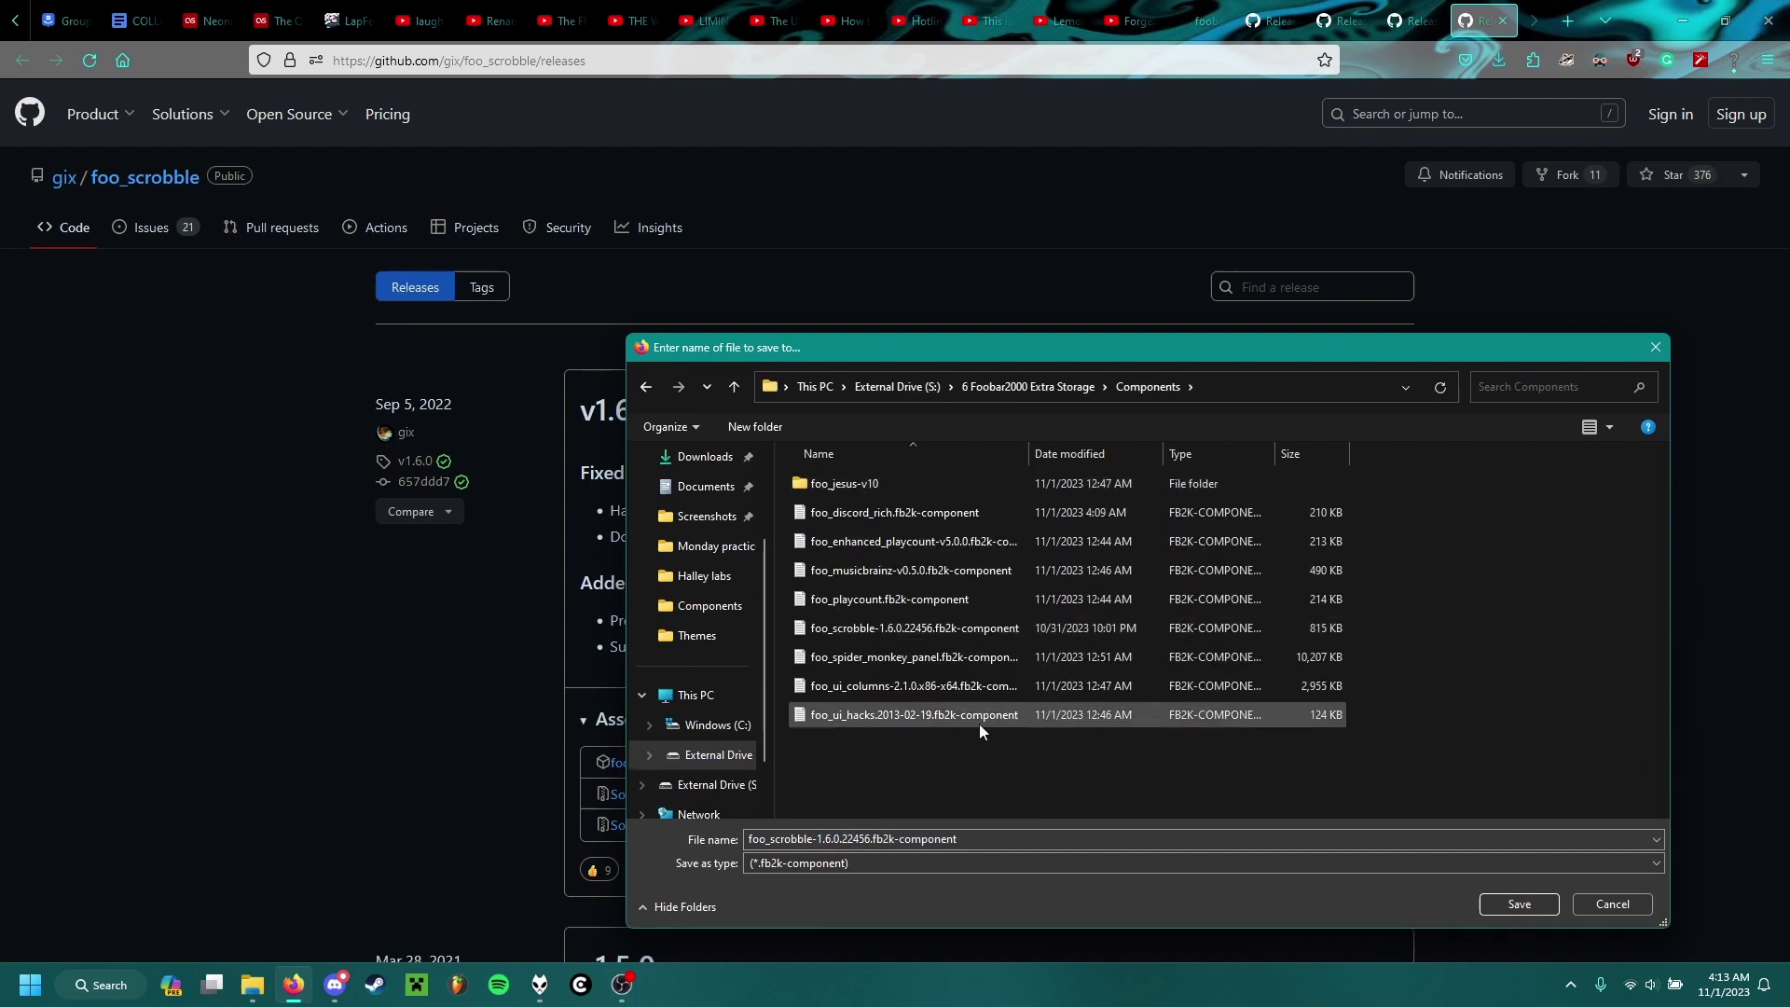
left_click(1503, 880)
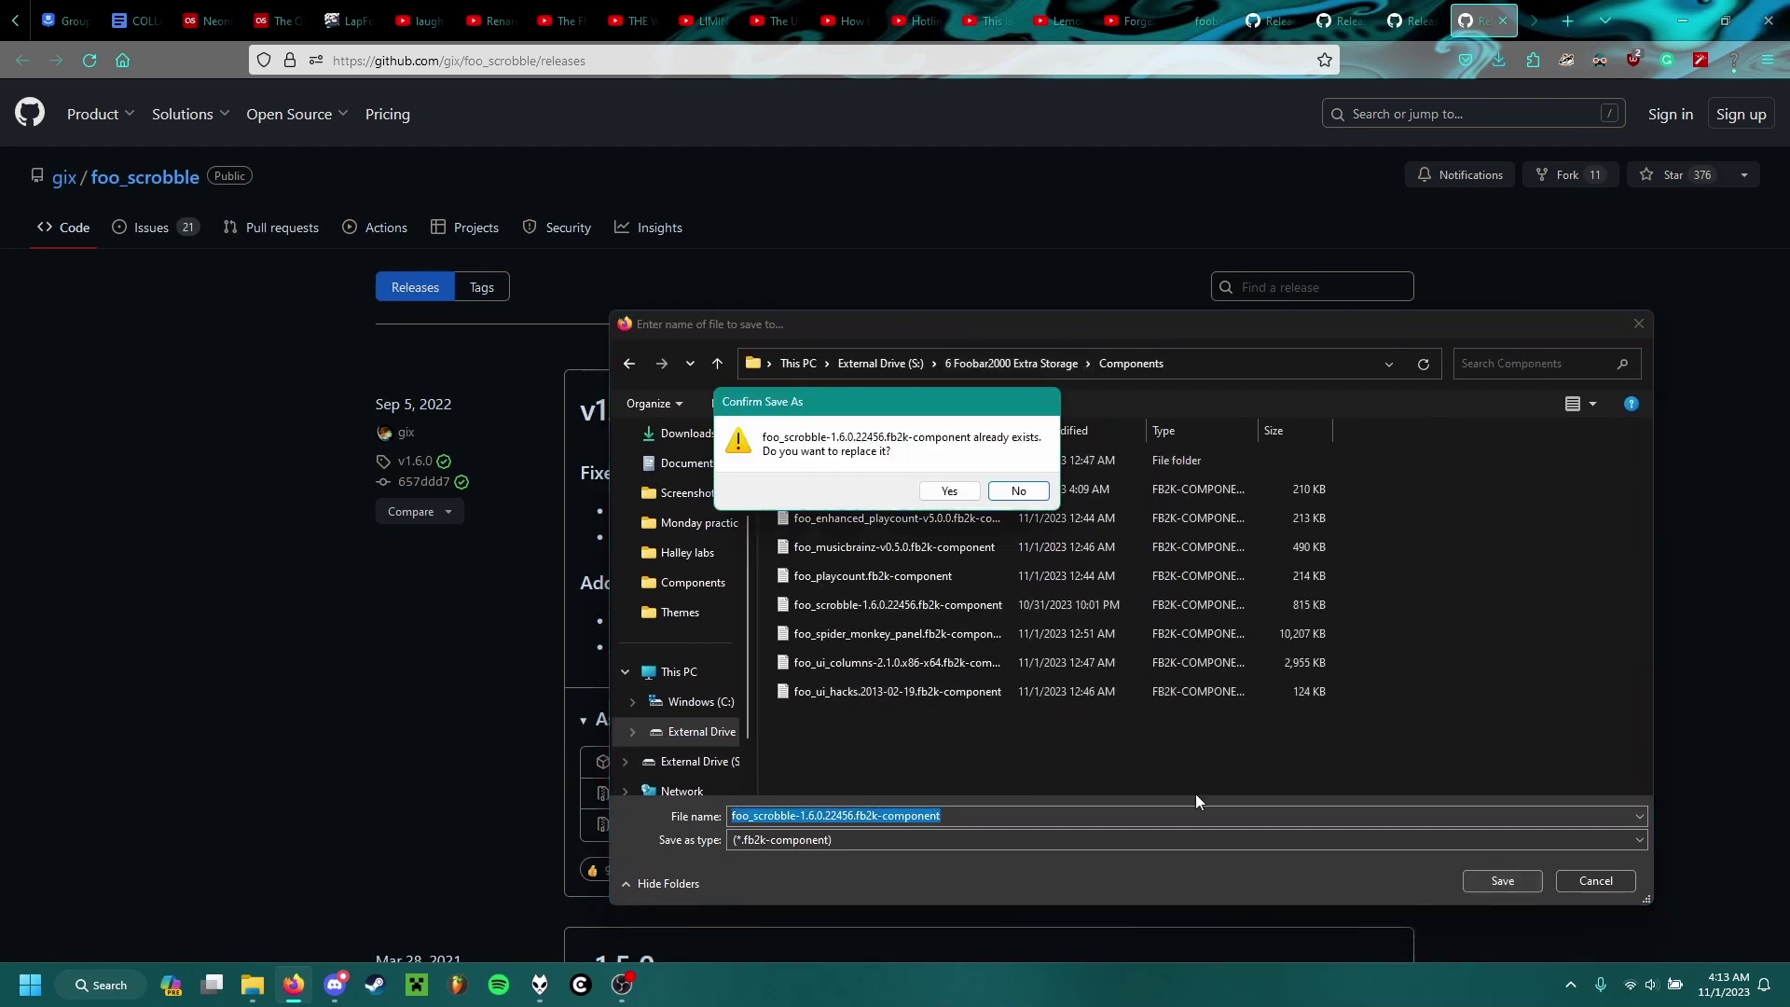
left_click(947, 492)
In foobar2000's component preferences, add foo_scrobble-1.6.0.22456.fb2k-component from the S: drive's Components folder to the installed components
left_click(540, 985)
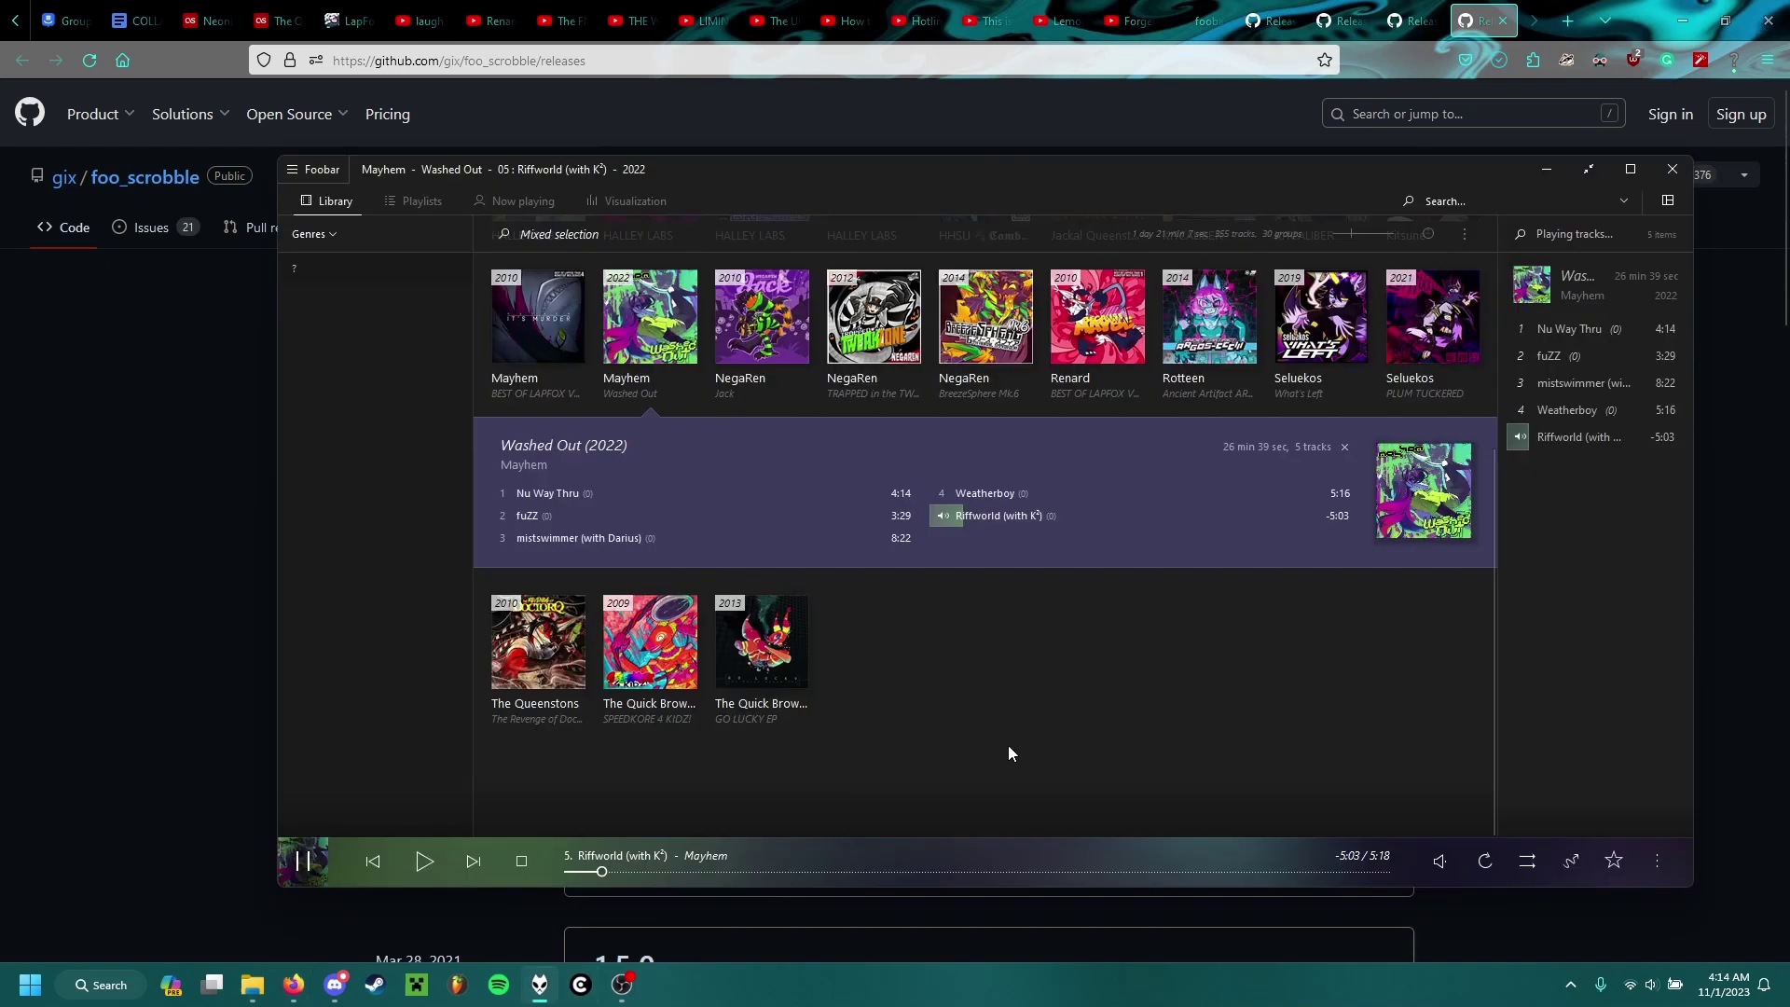
key("ctrl+p")
left_click(631, 435)
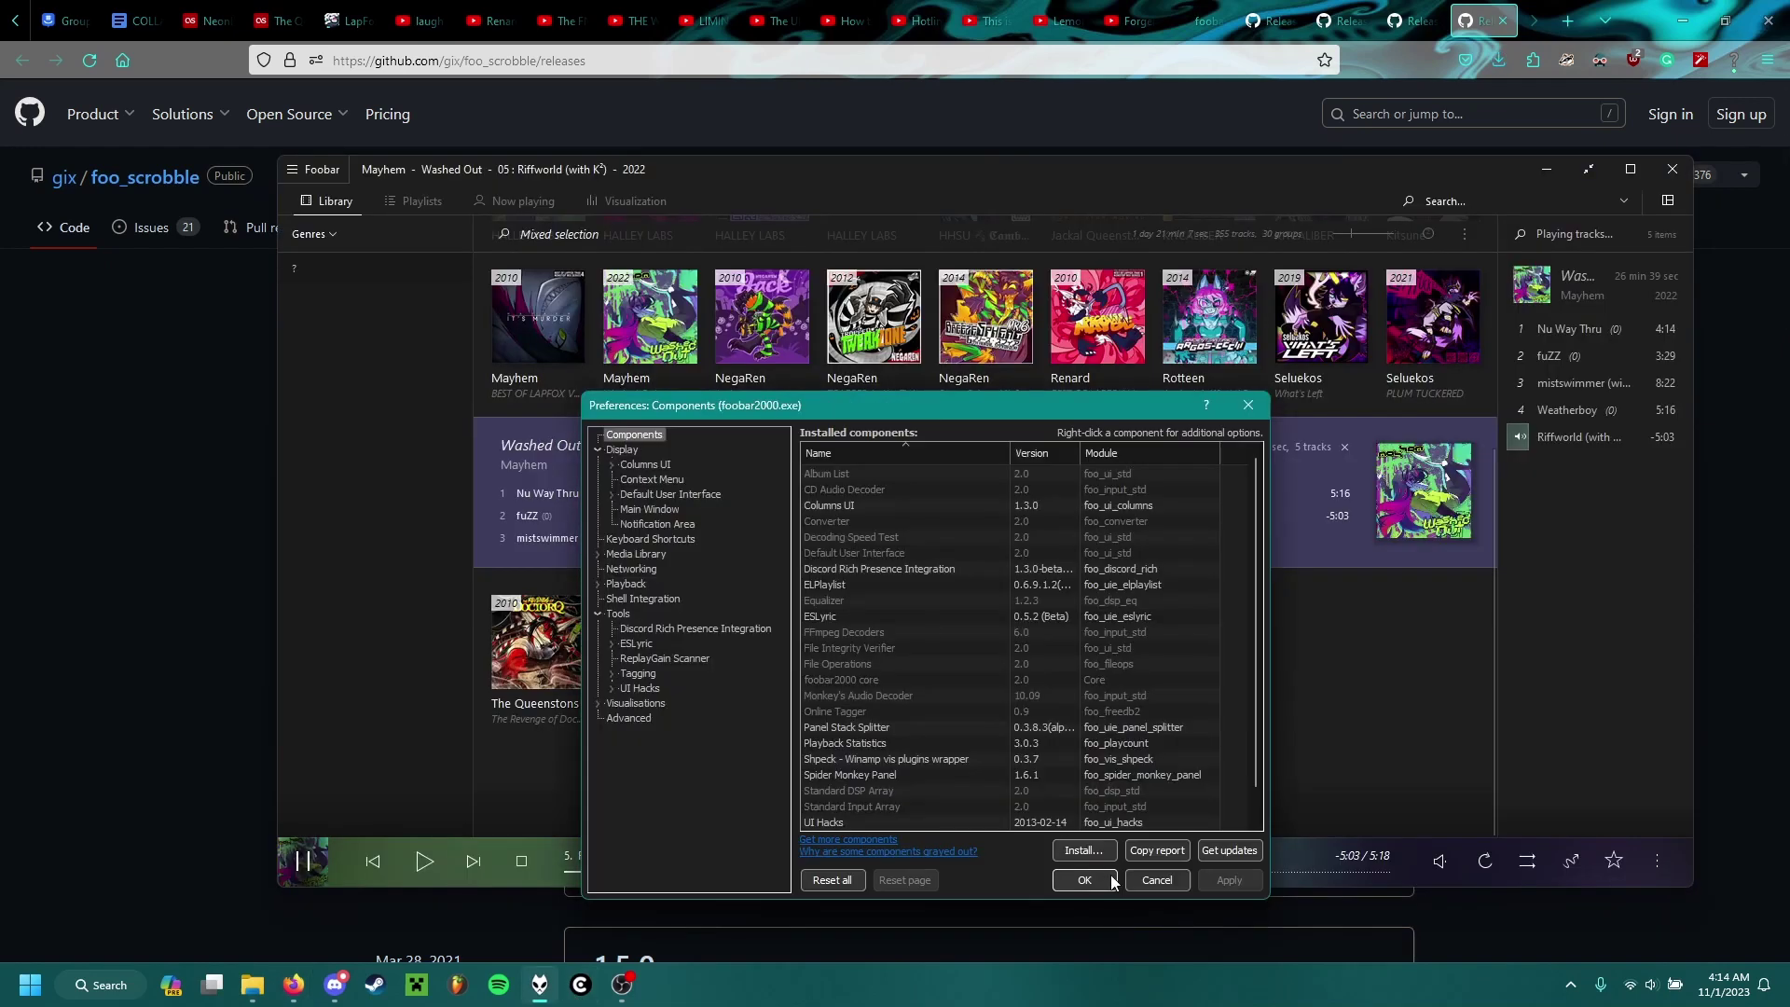
left_click(1093, 854)
left_click(691, 774)
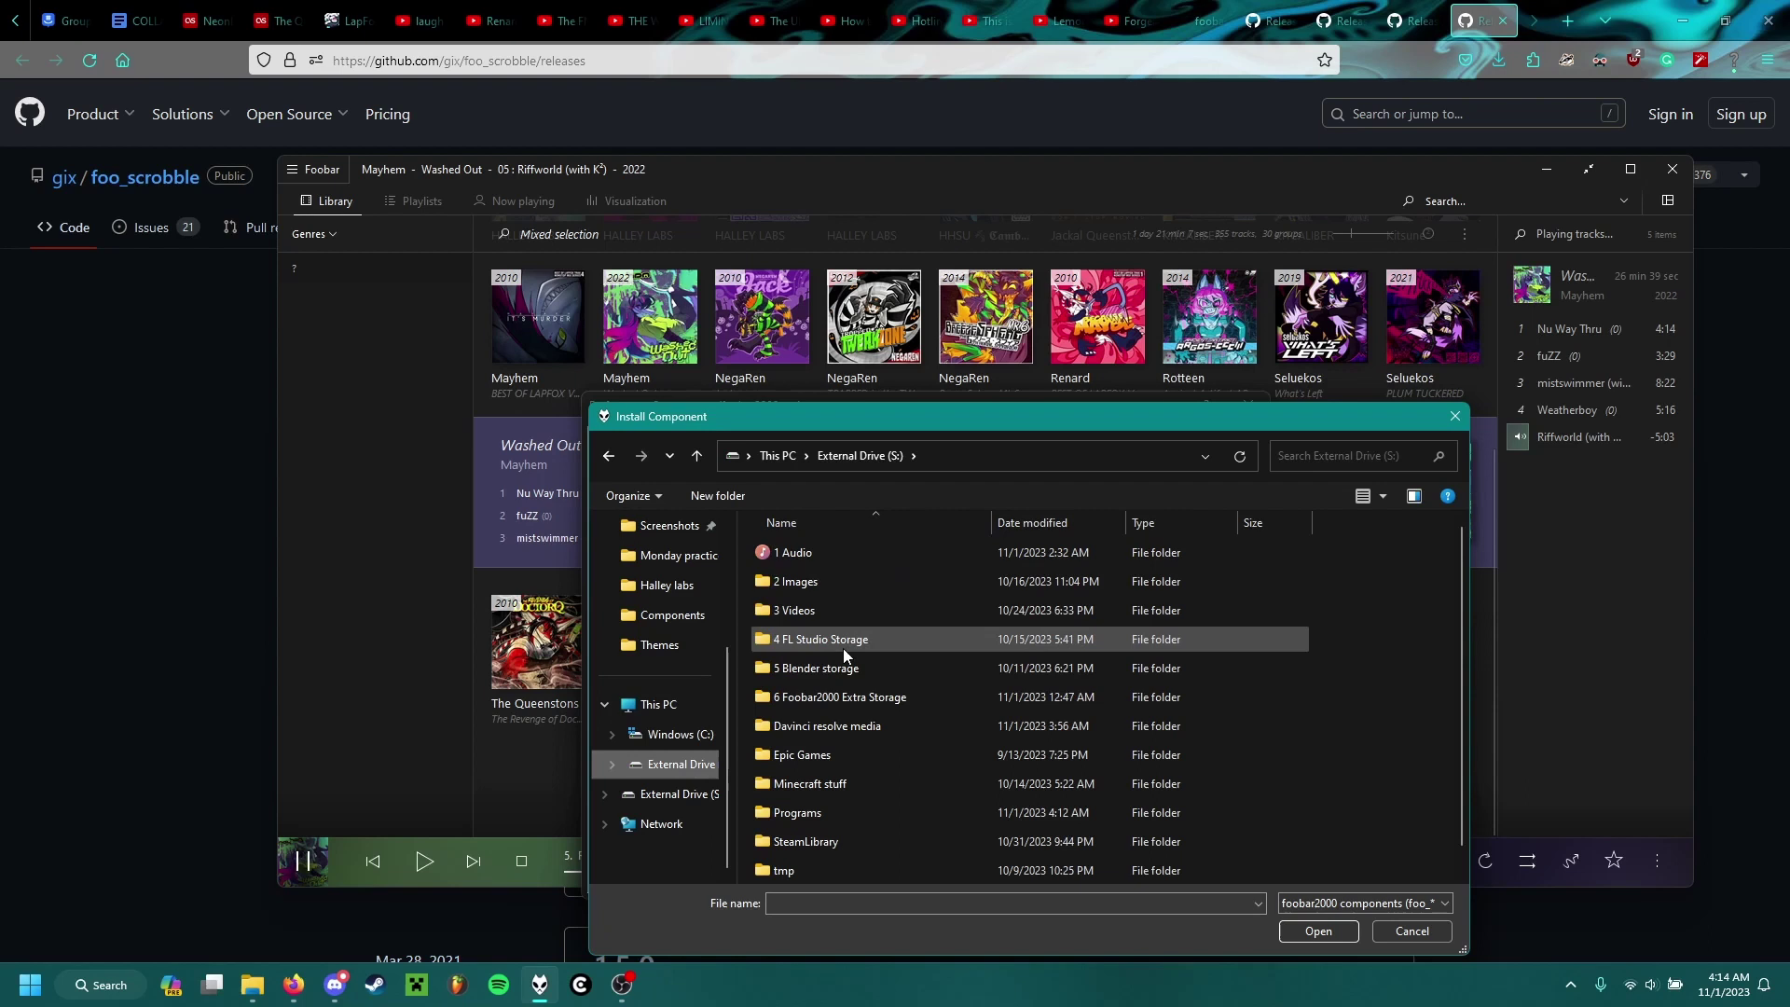
double_click(866, 694)
double_click(815, 558)
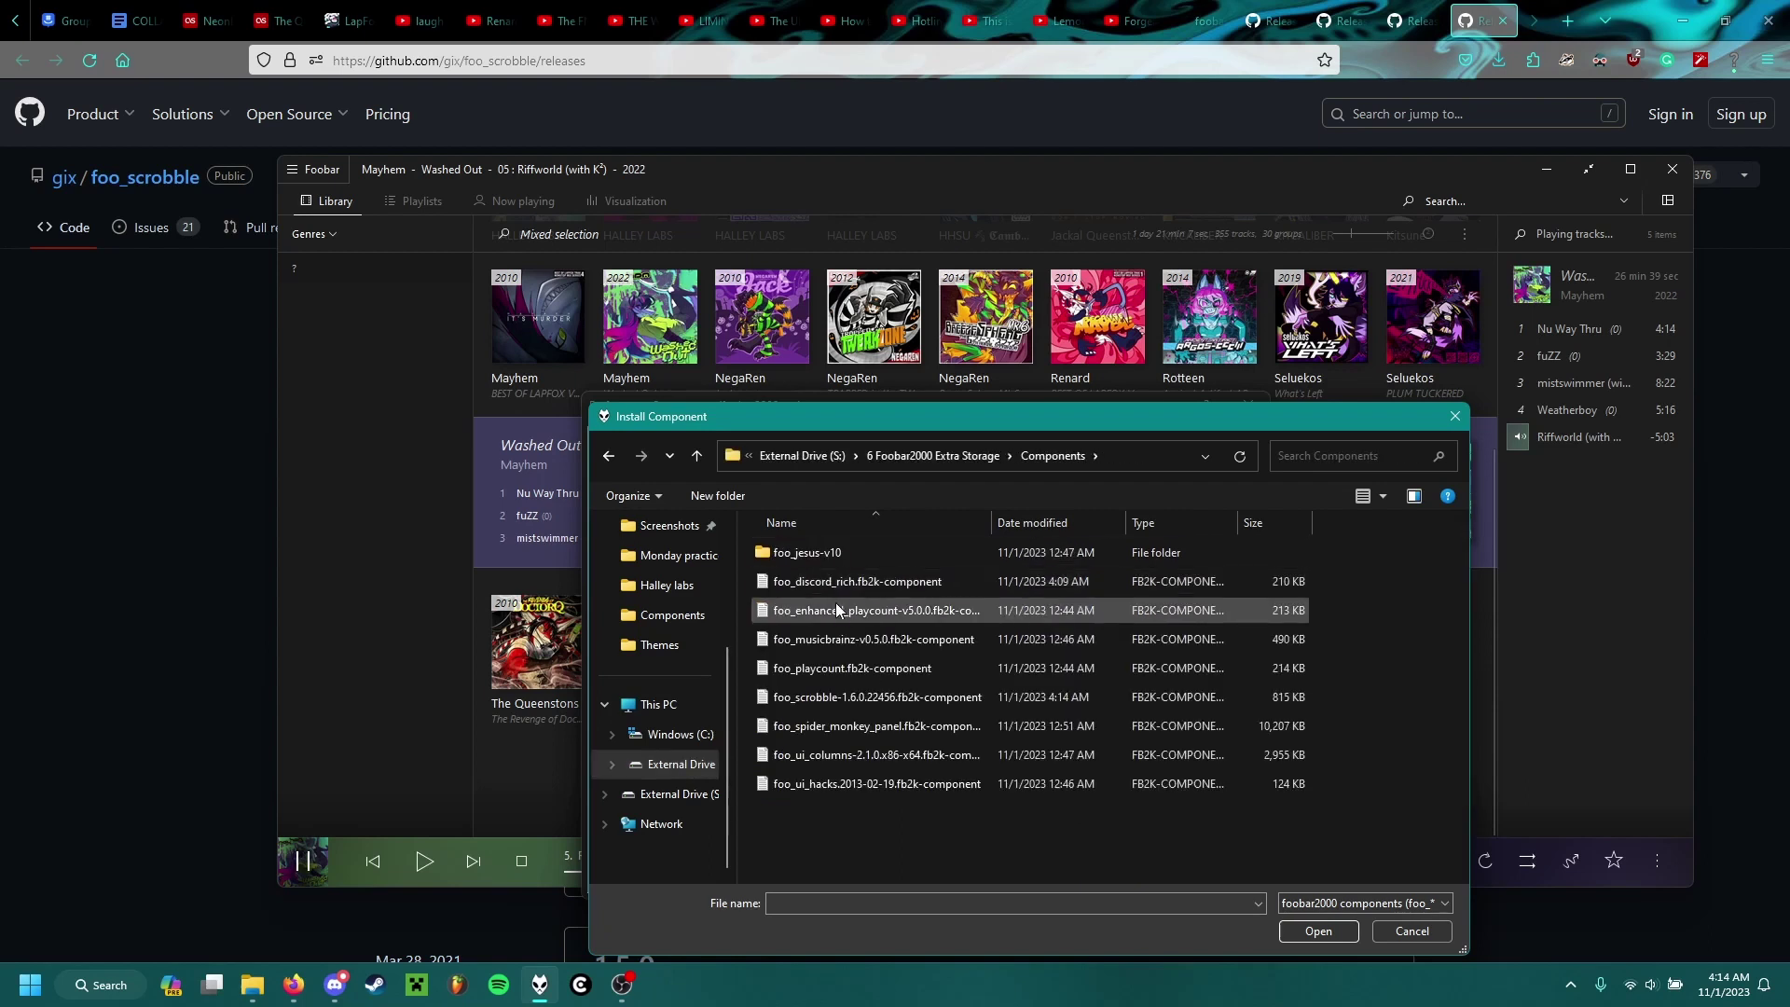
left_click(839, 697)
key("Return")
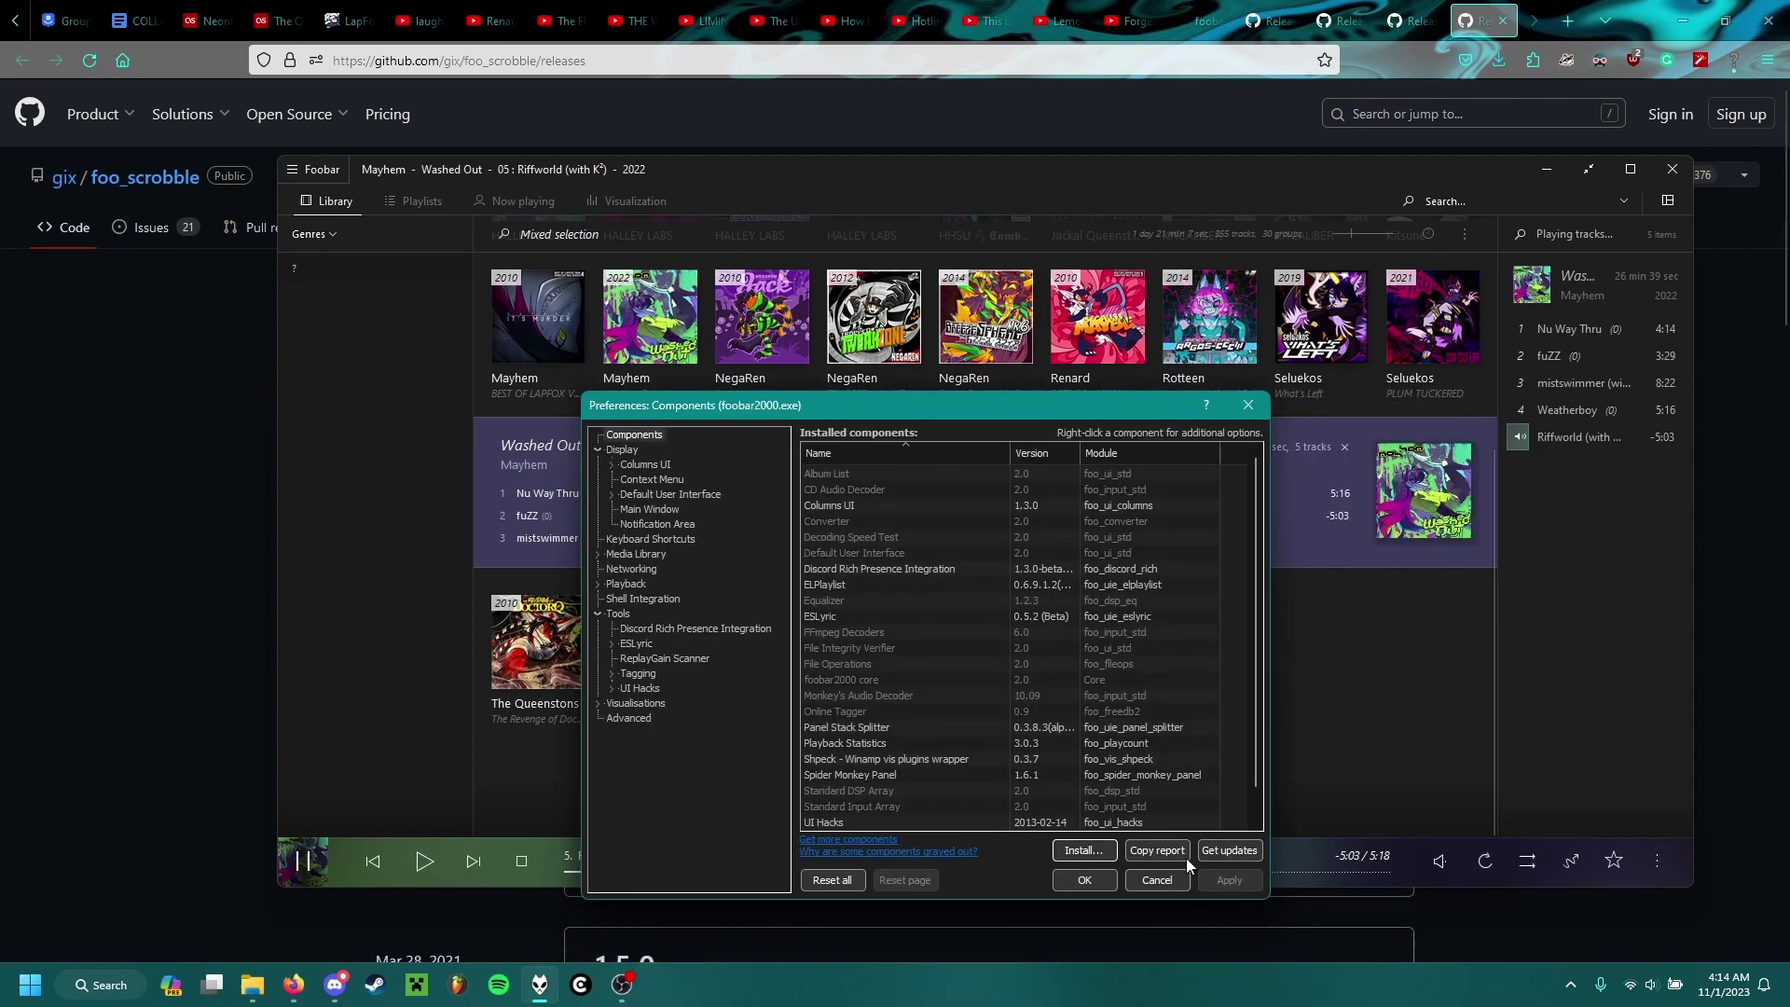
scroll(1024, 770, "down", 1)
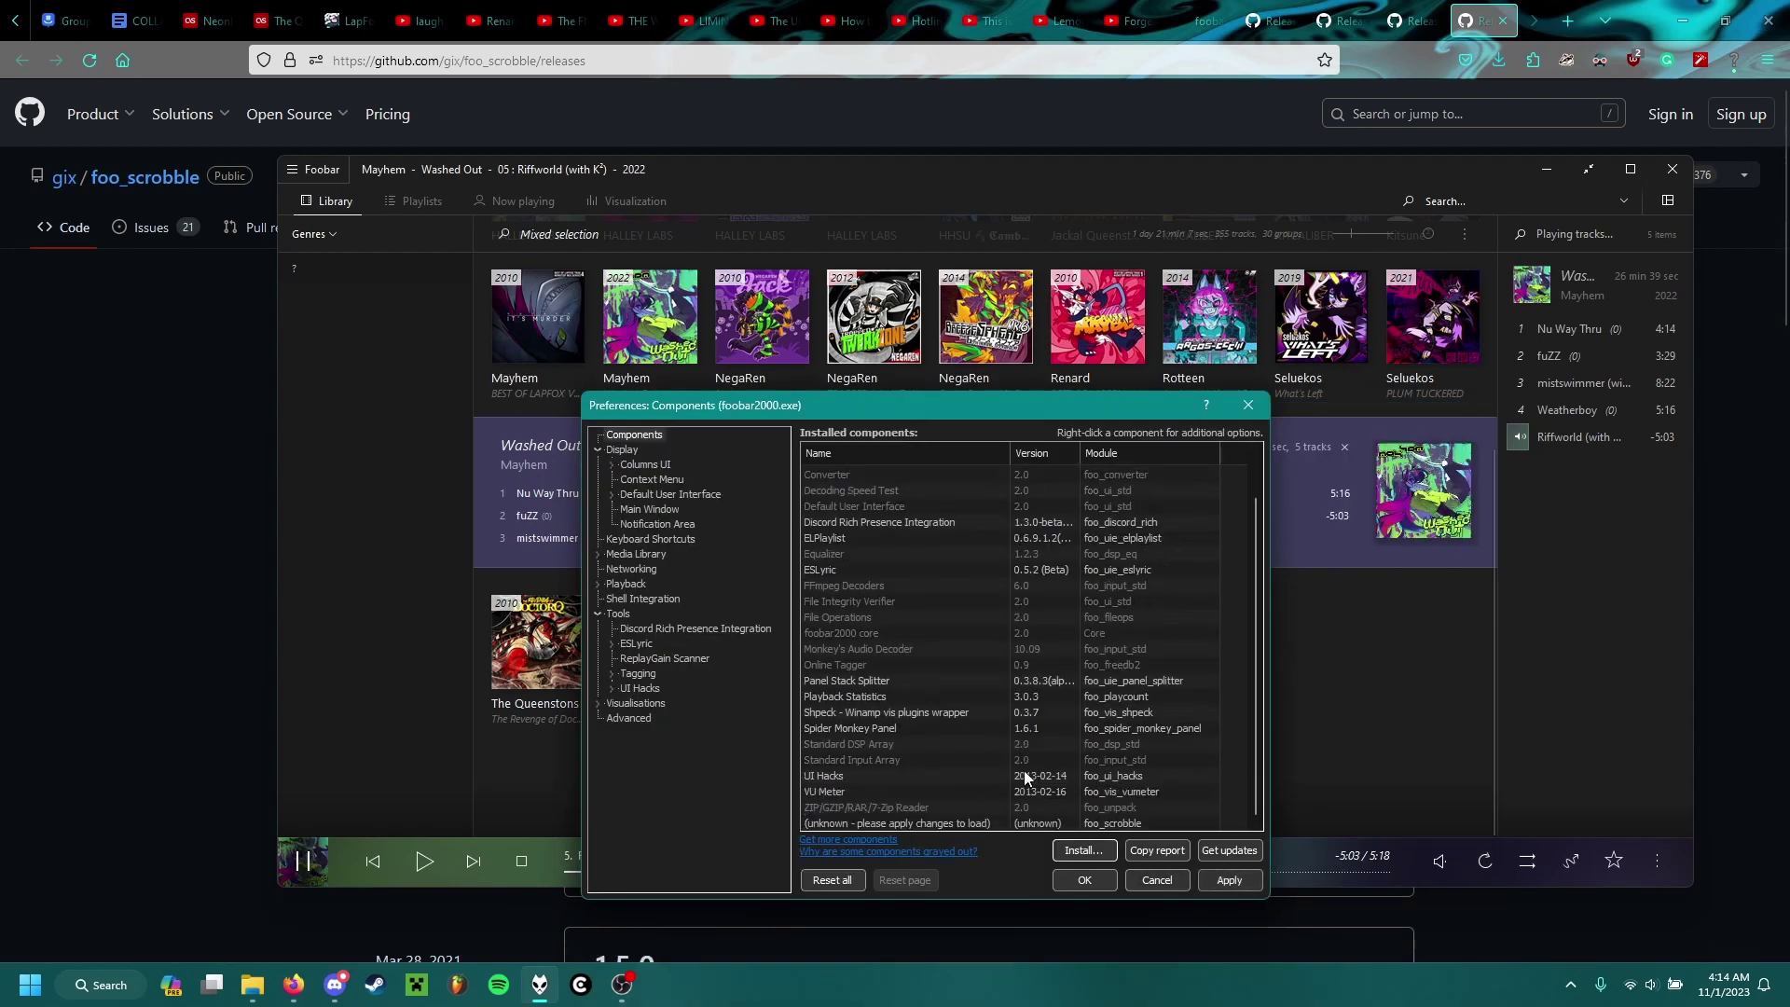
Apply the component changes, restart foobar2000, and place its taskbar icon directly after Spotify
left_click(1229, 881)
left_click(983, 678)
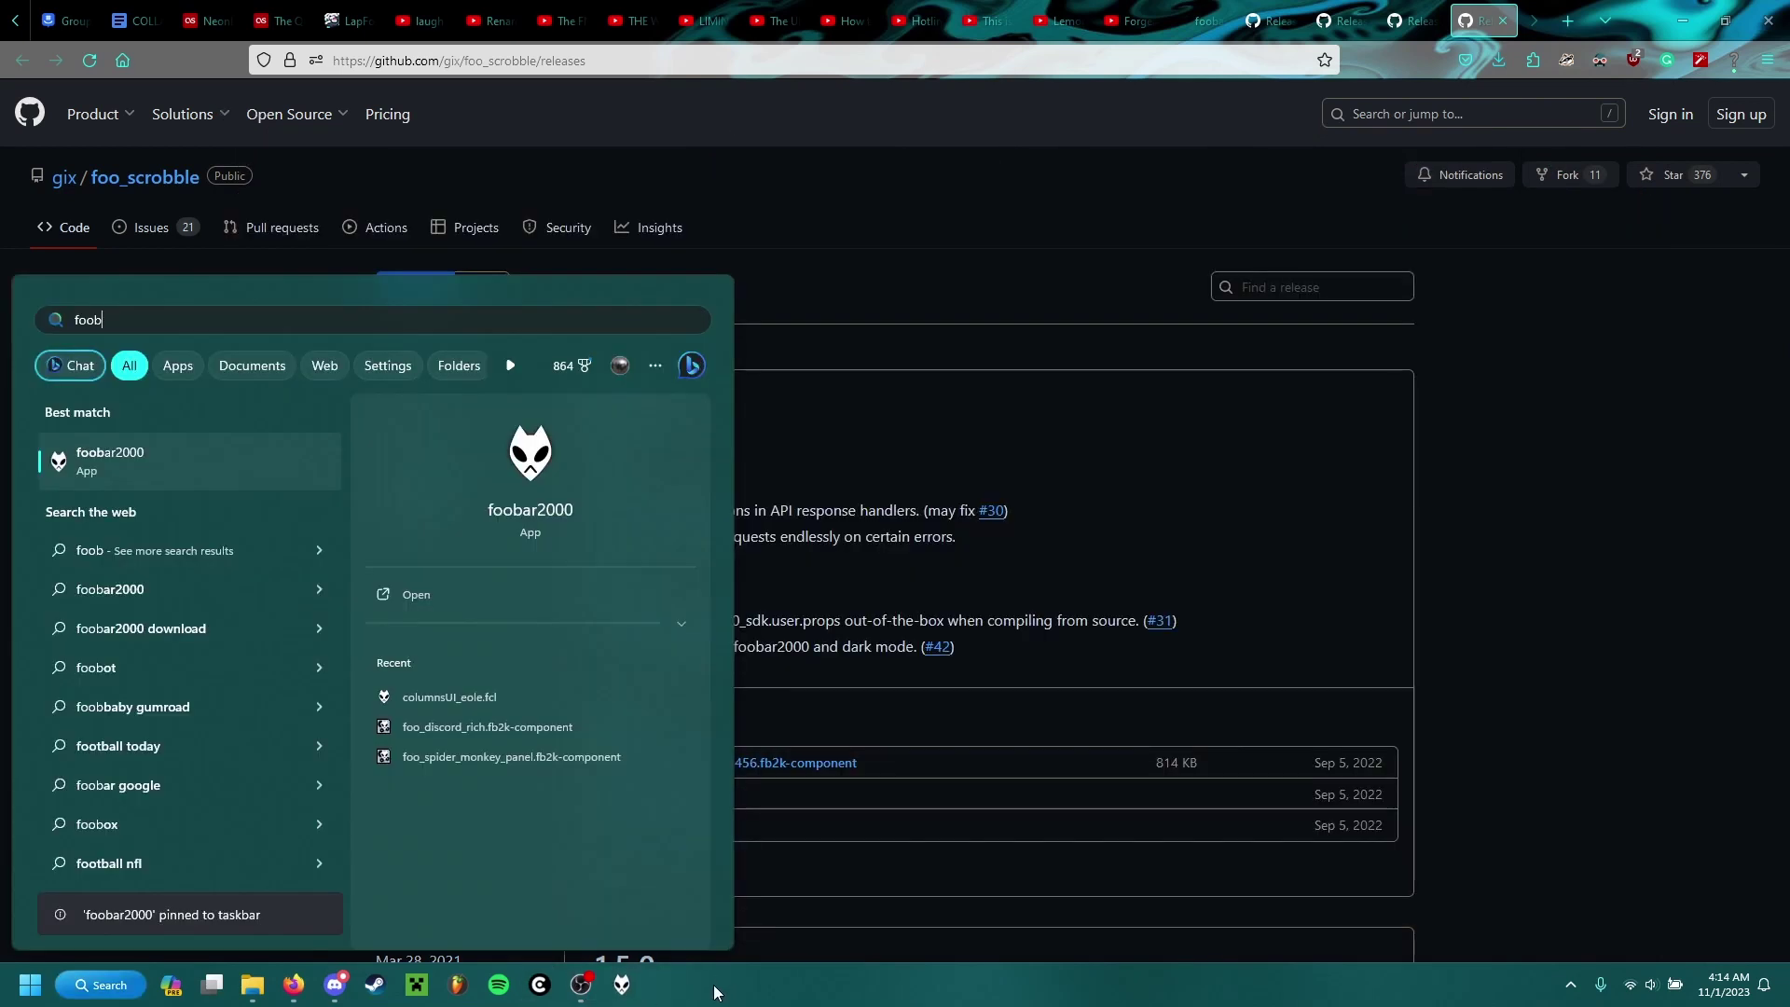
left_click(717, 992)
left_click_drag(622, 984, 527, 997)
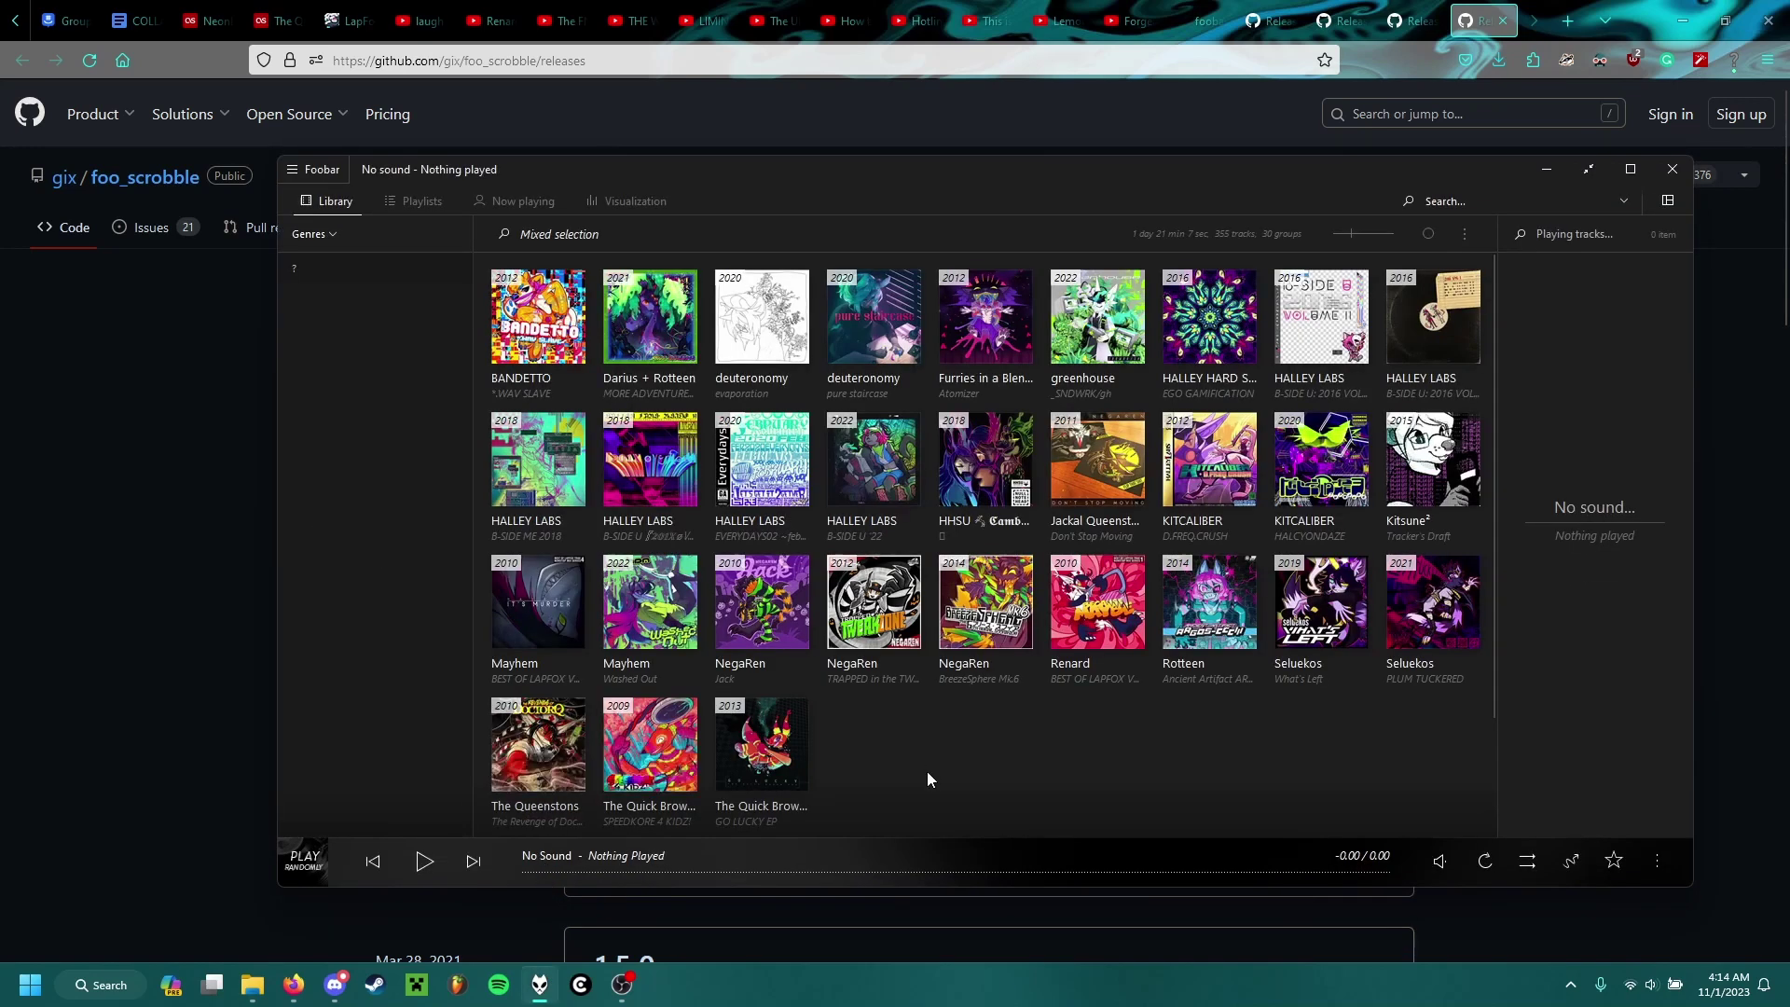
Request authorization in the Last.fm Scrobbling preferences and allow foo_scrobble access to the Last.fm account in the browser
key("ctrl+p")
left_click(706, 630)
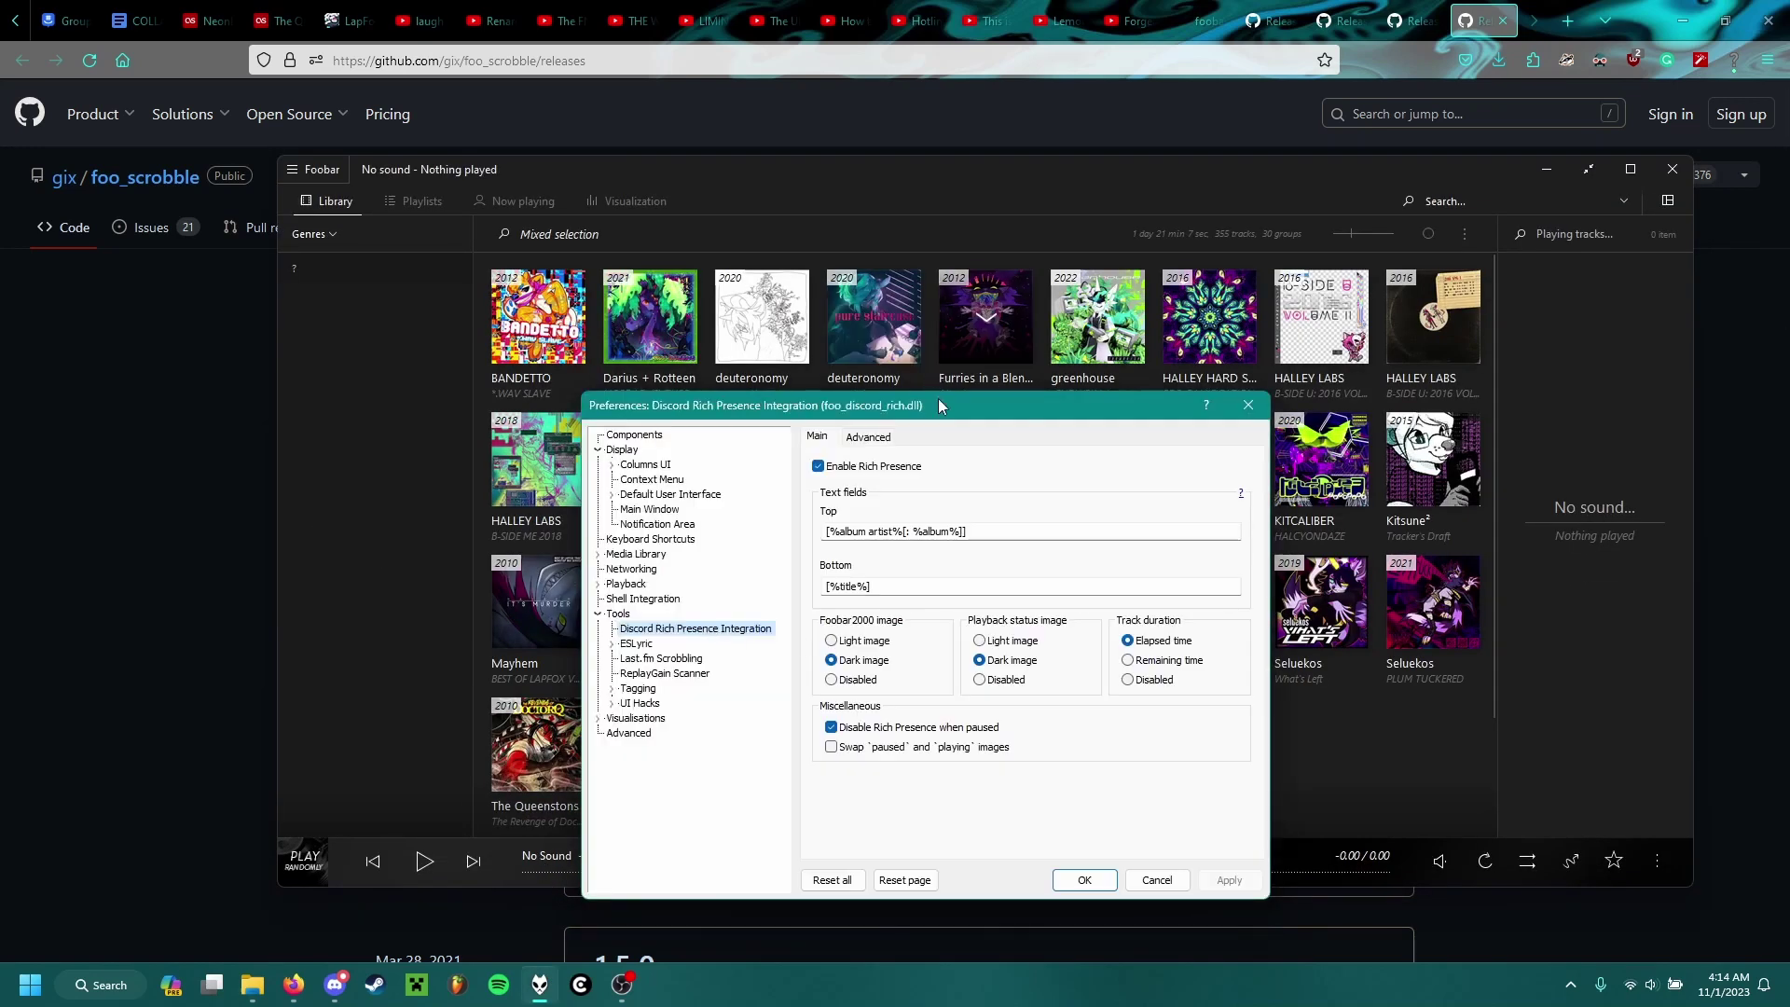
left_click(677, 660)
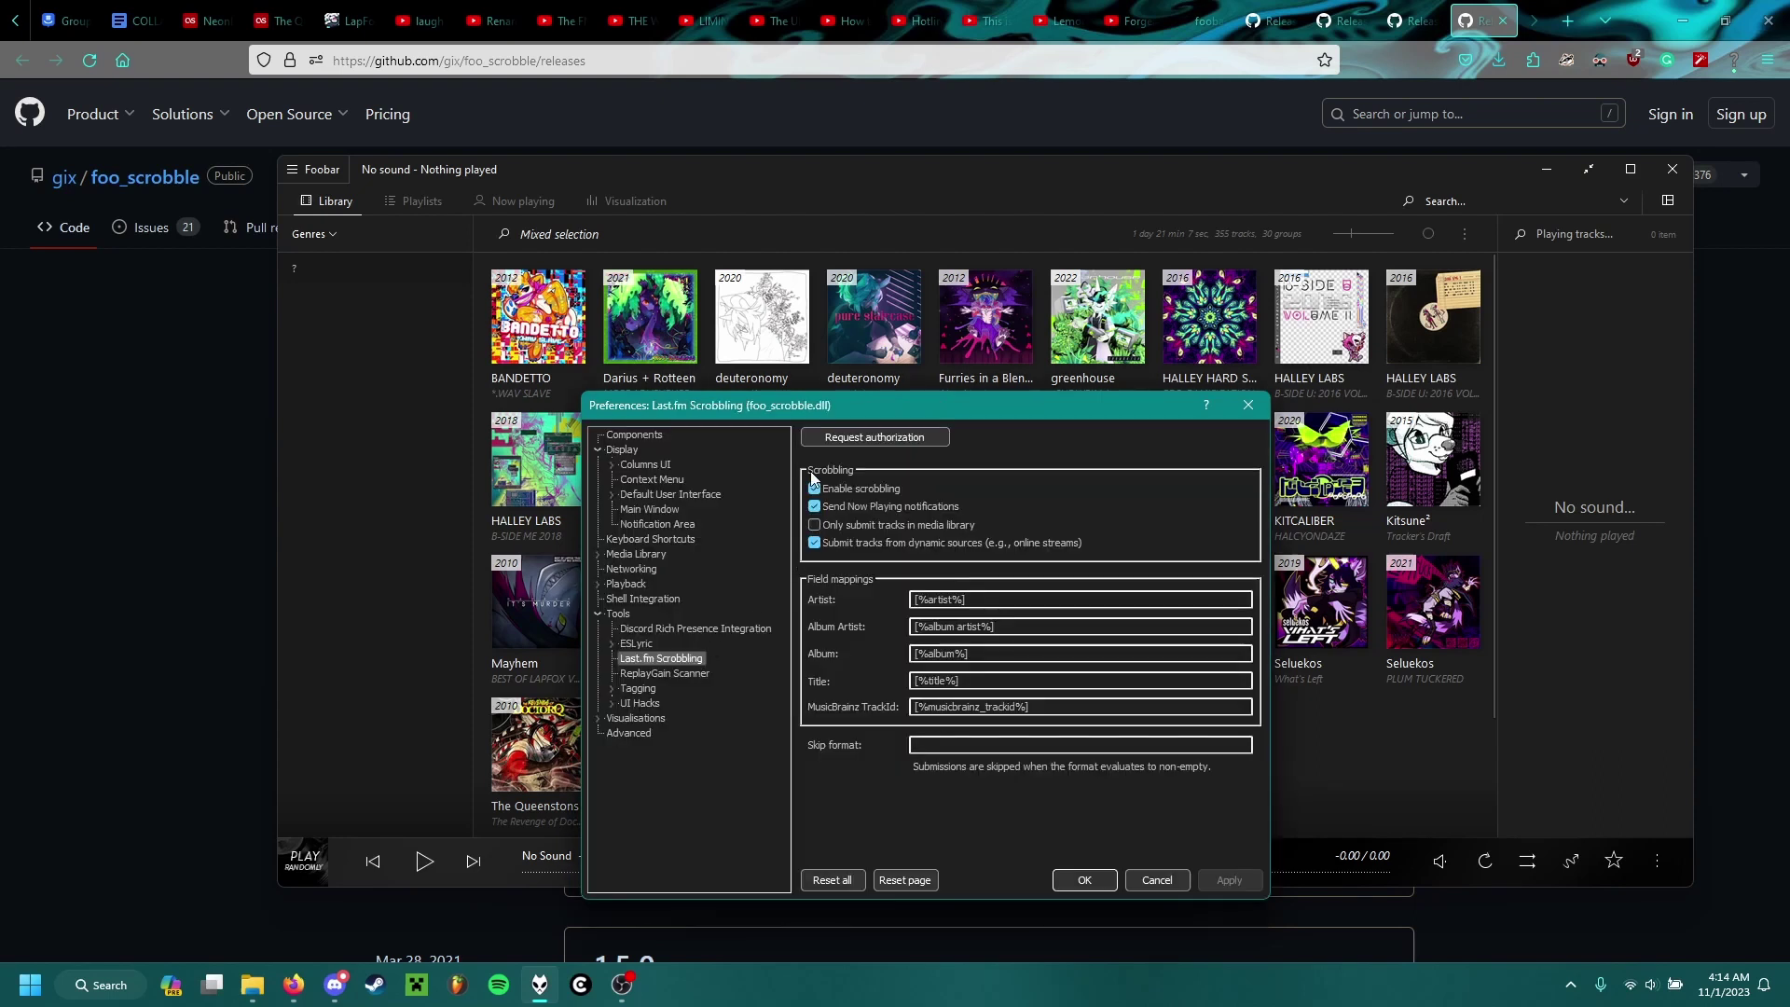
left_click(882, 439)
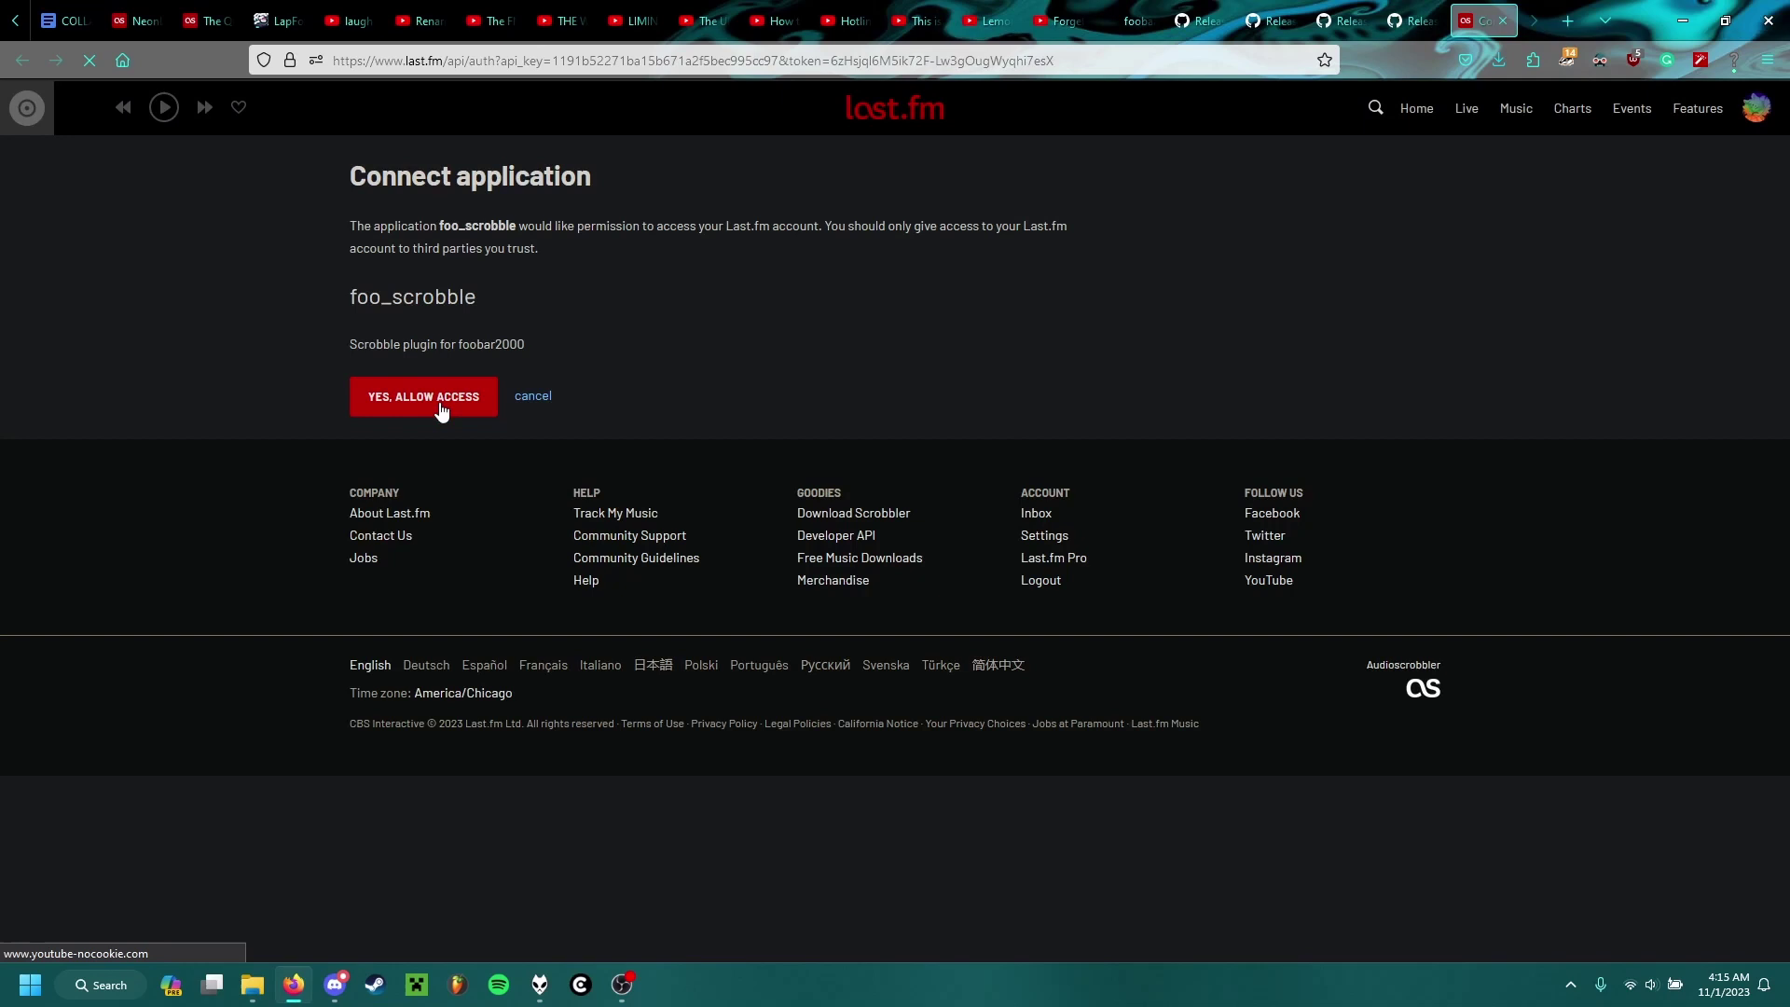
left_click(441, 411)
key("ctrl+w")
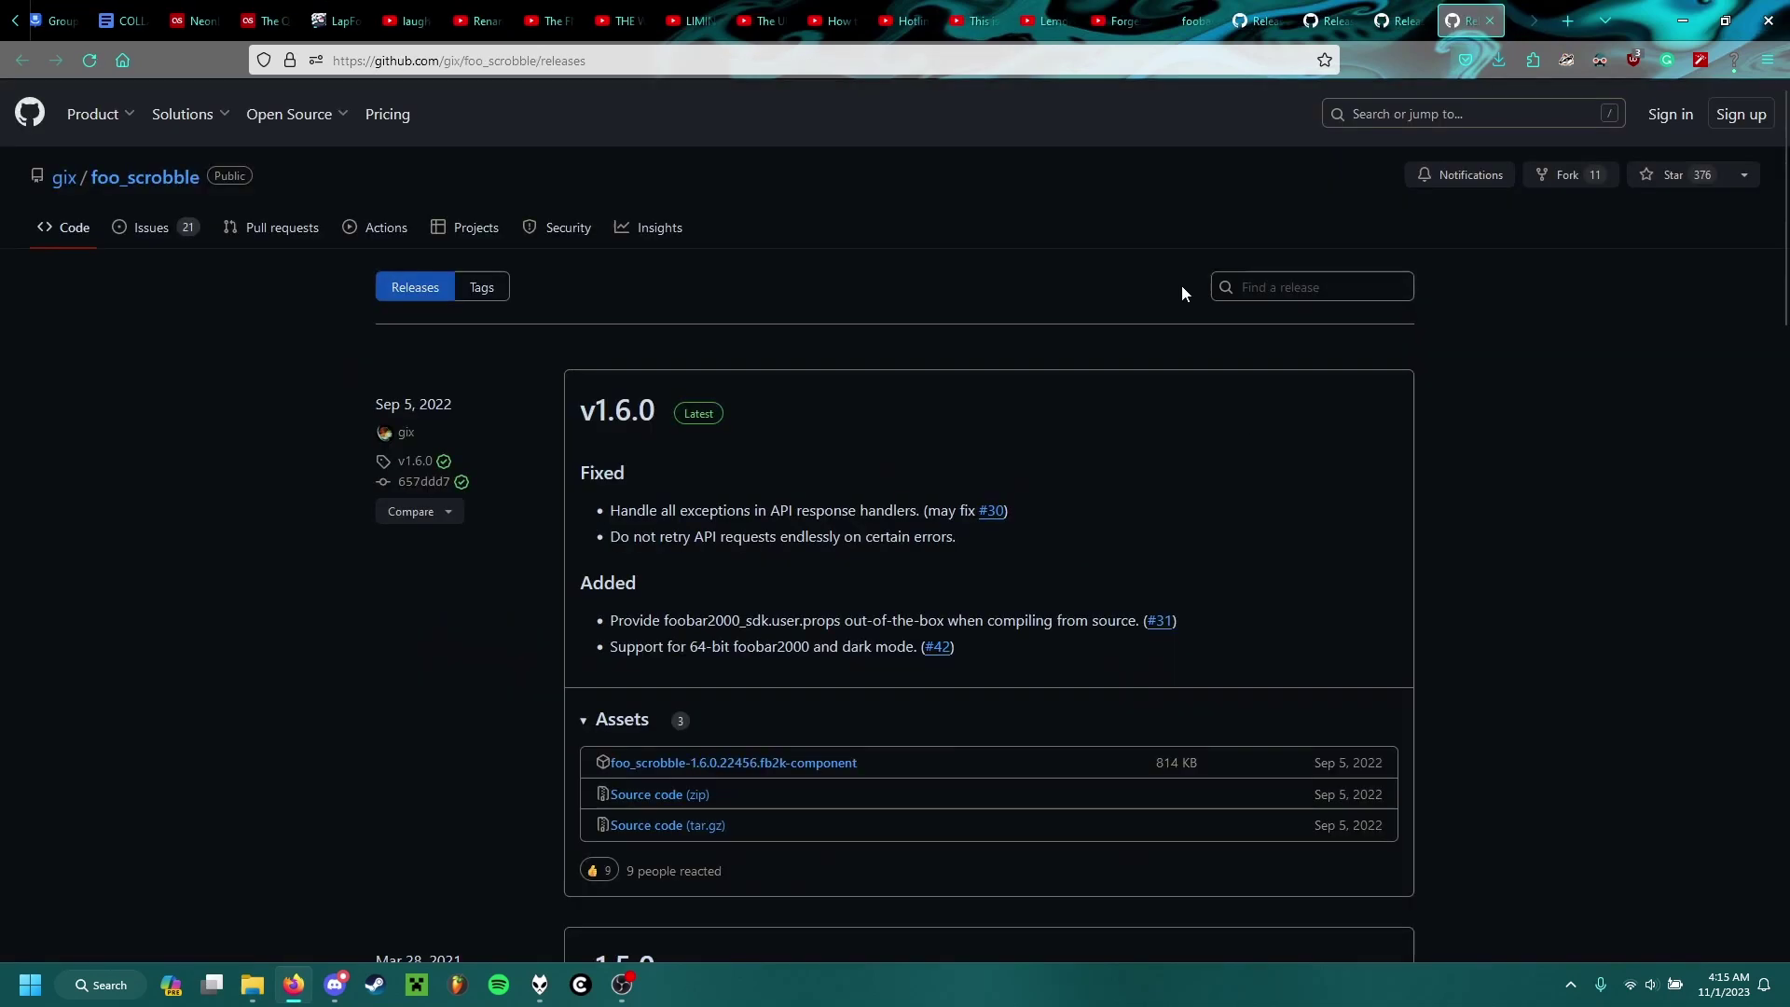
Complete the Last.fm authorization in foobar2000 and save the scrobbling preferences
key("alt+Tab")
left_click(863, 444)
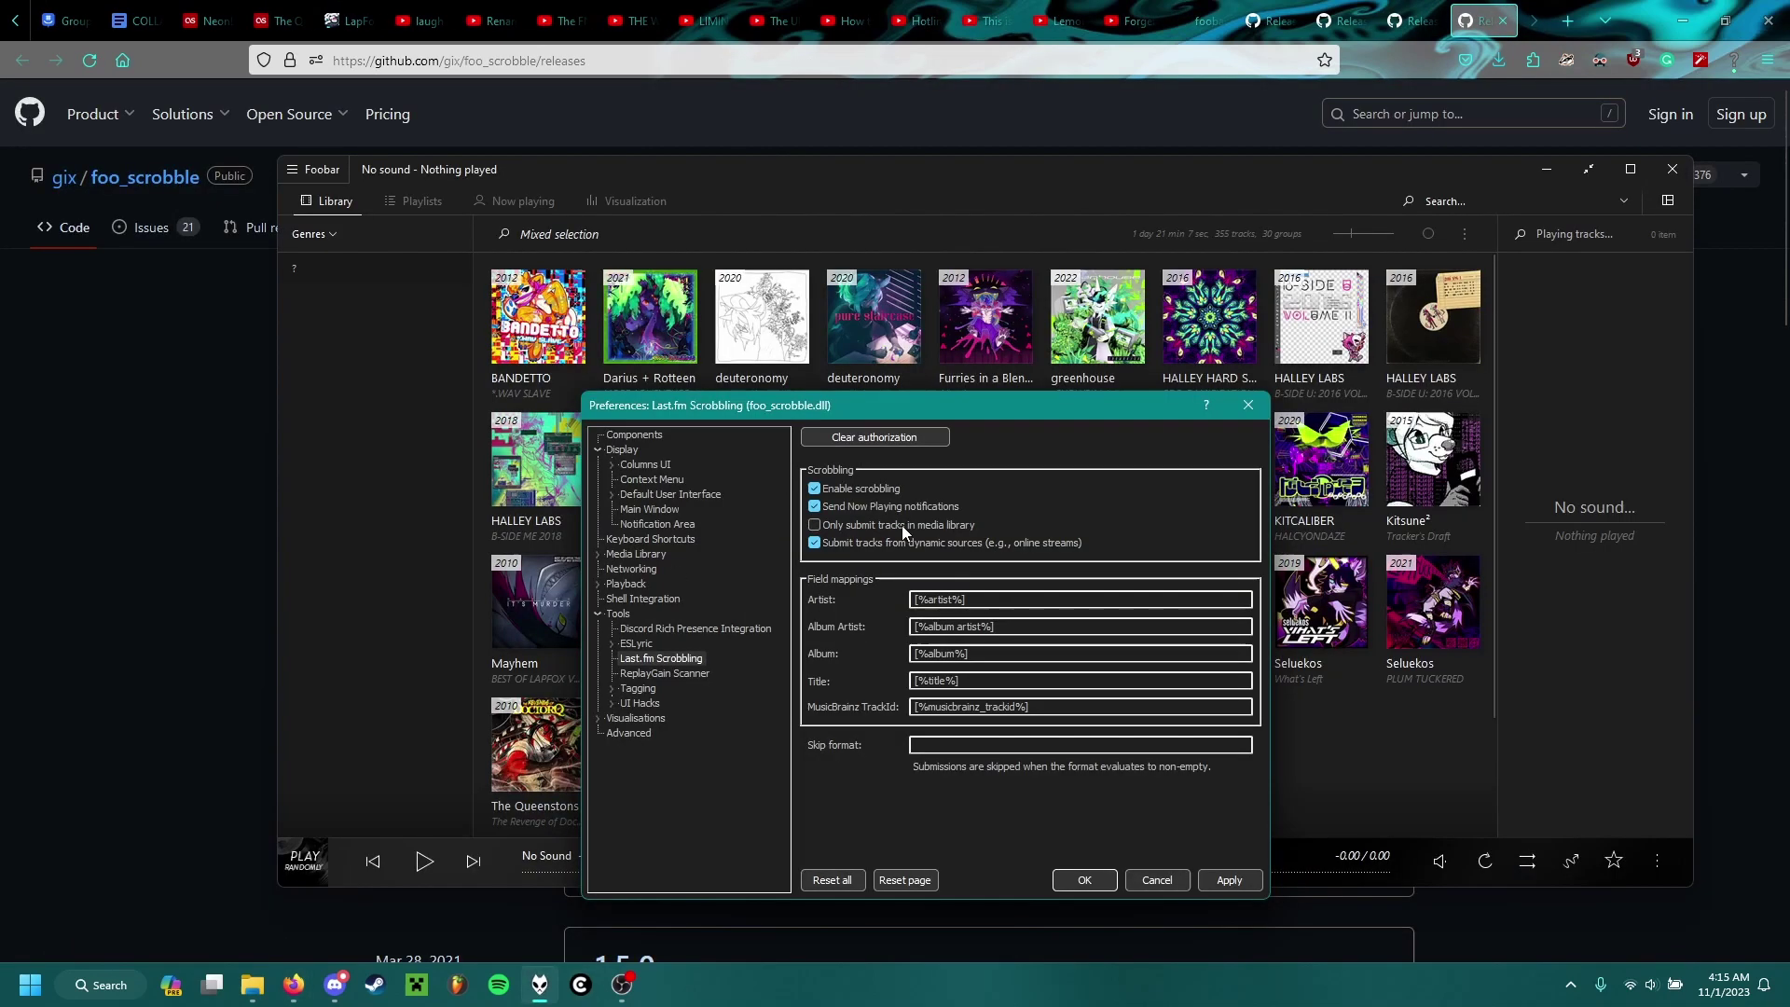
left_click(1229, 880)
left_click(1084, 880)
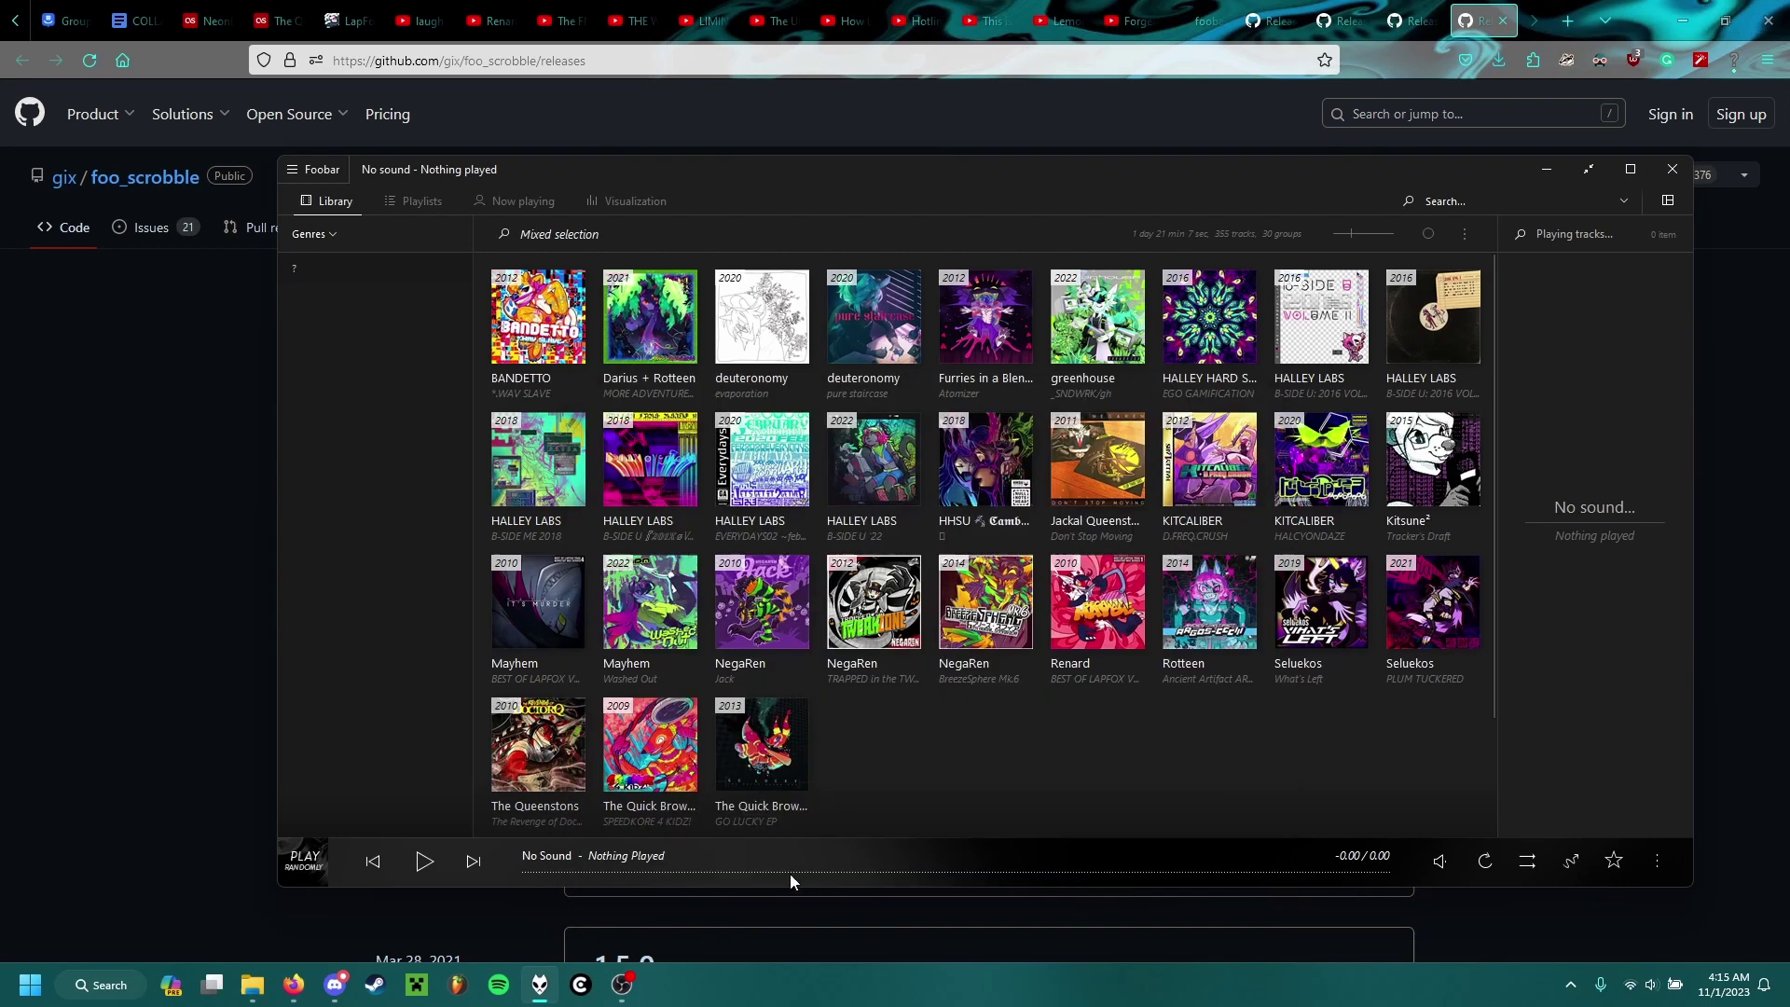
Play "unearthing" from the album B-SIDE U '22 and check the activity shown on the Discord profile
left_click(906, 515)
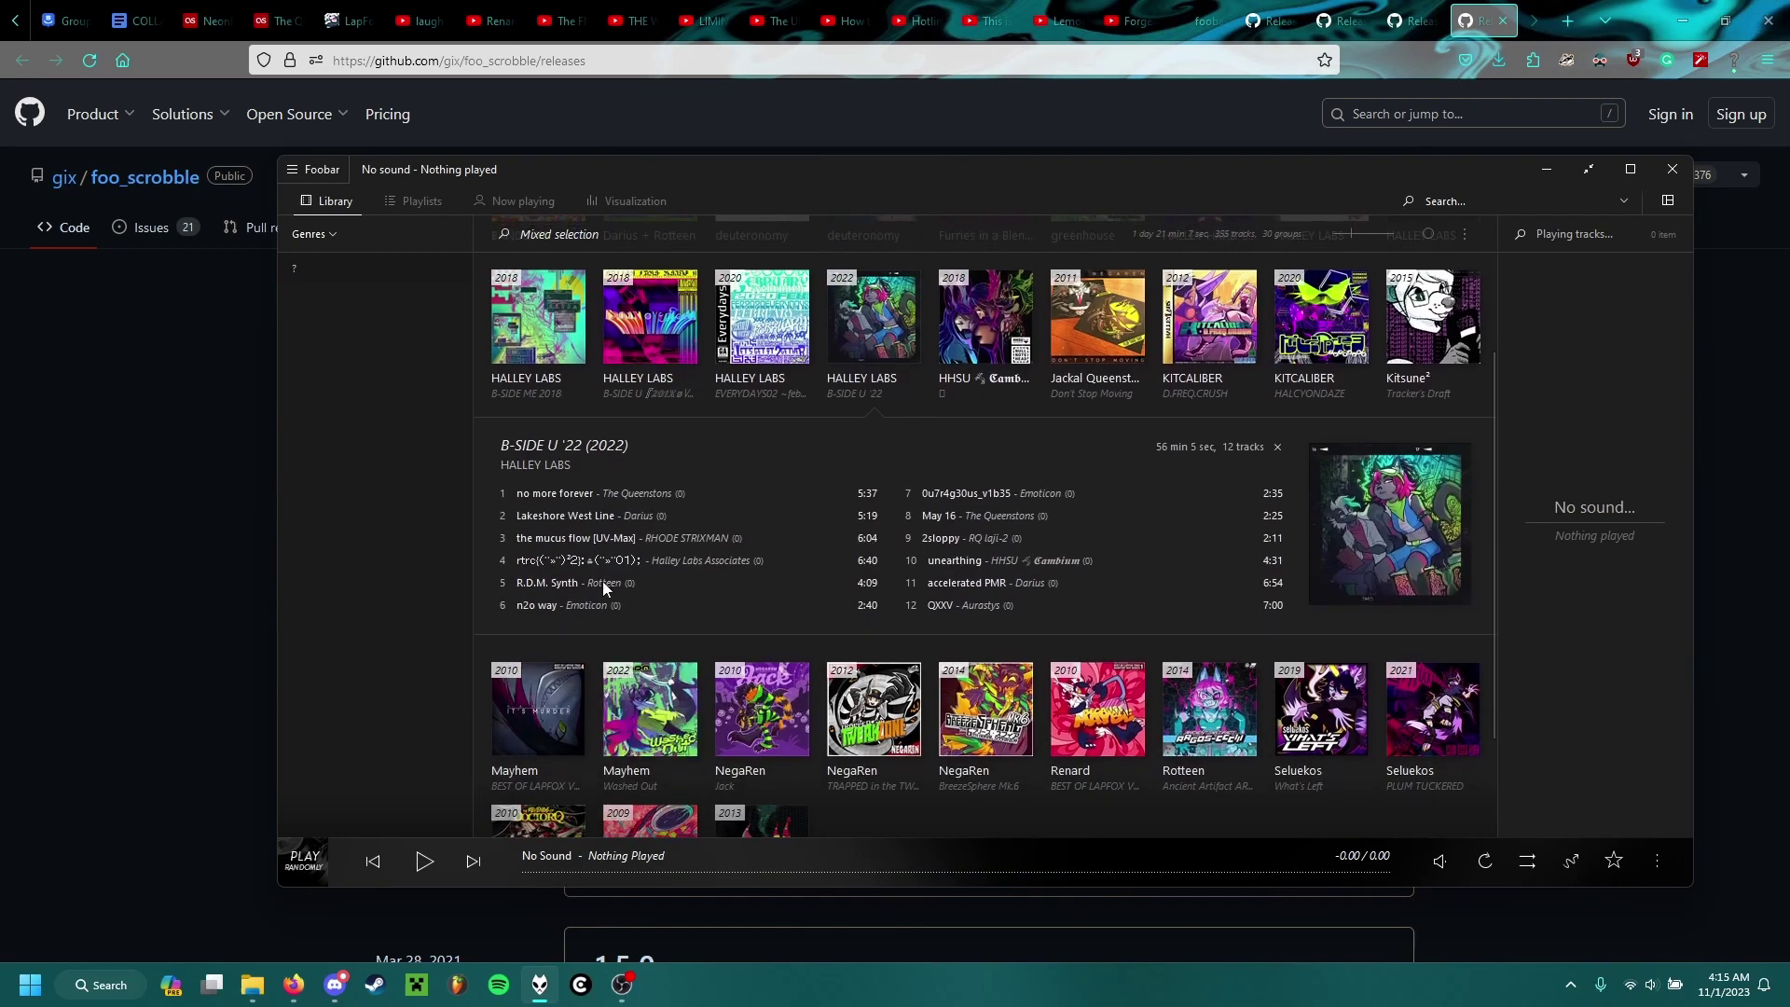
double_click(989, 562)
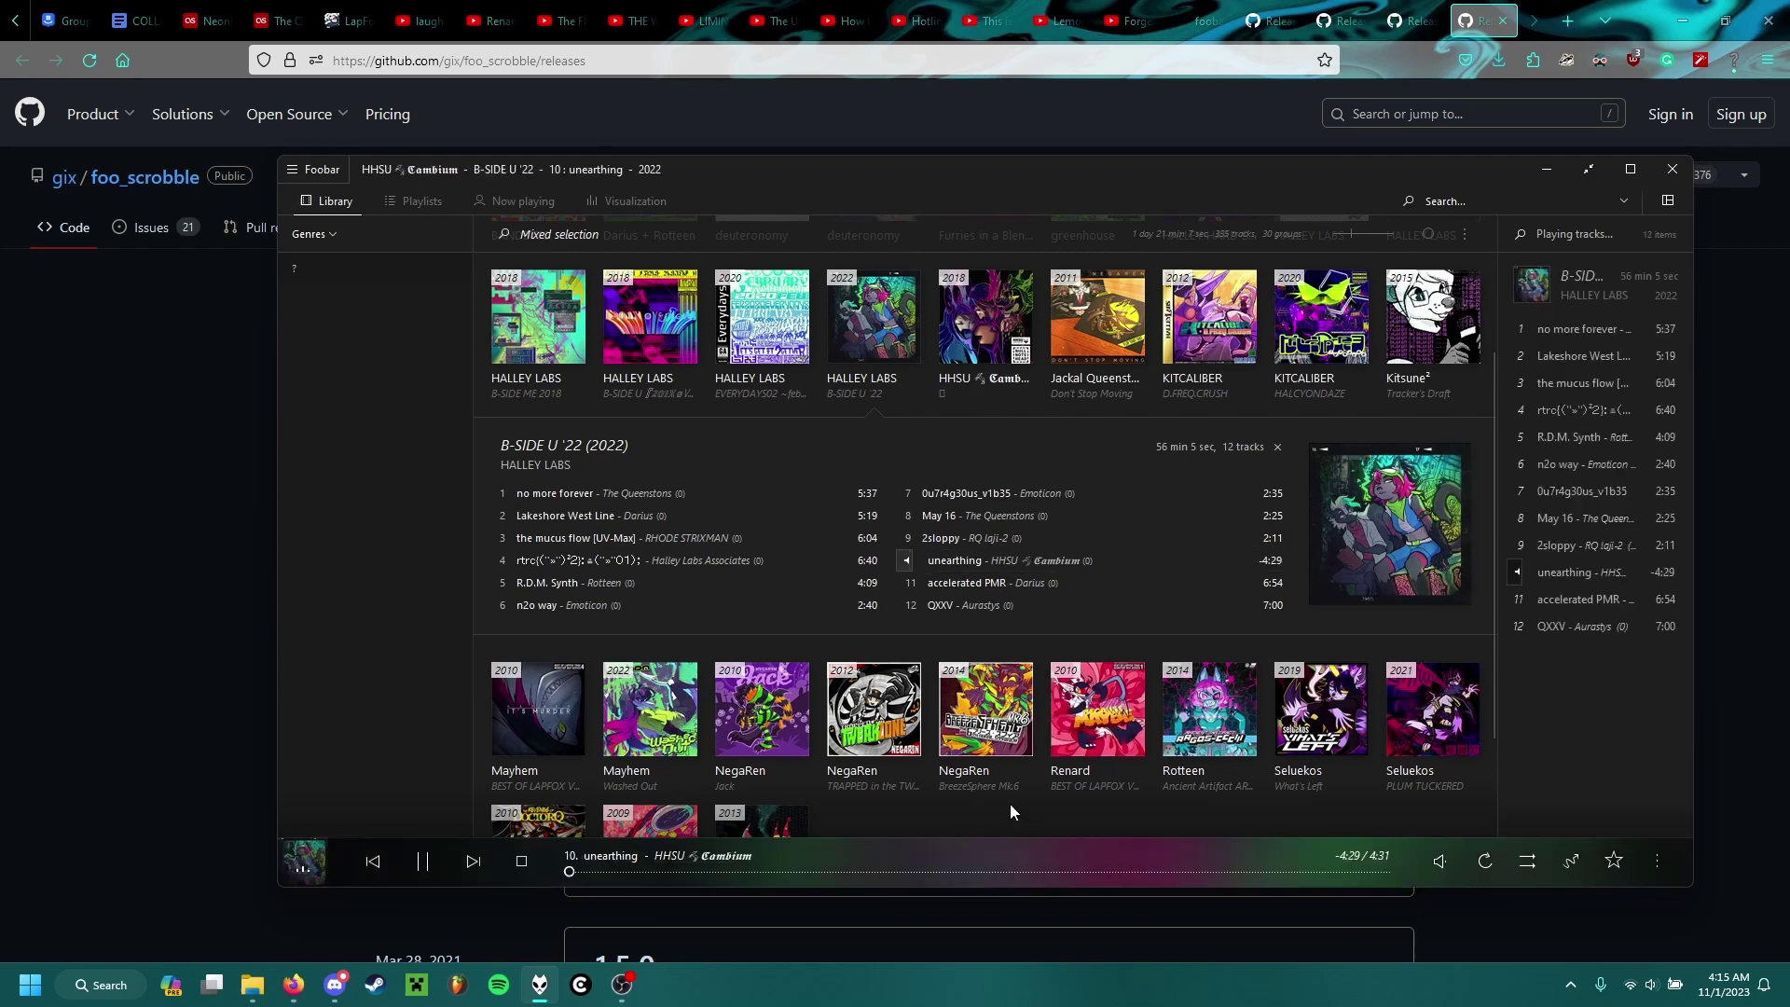
left_click(334, 984)
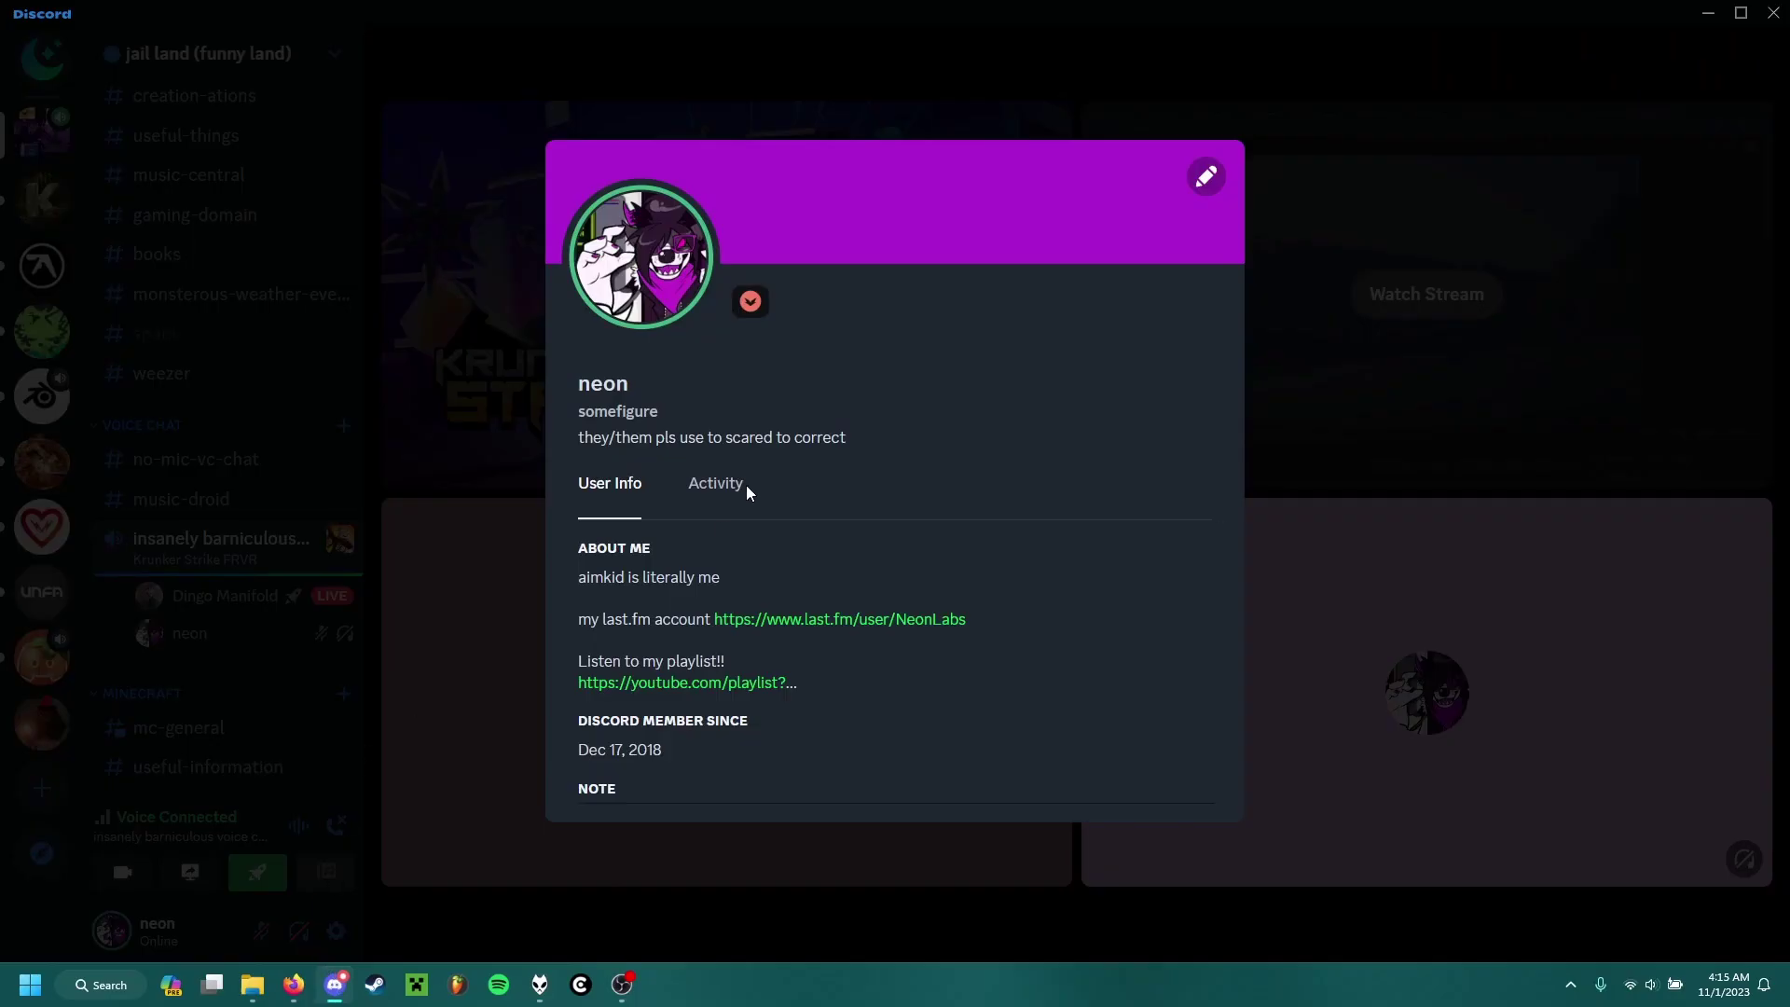
left_click(715, 483)
left_click(404, 680)
Switch to the Last.fm profile in the browser to check its recent tracks, and pause playback in foobar2000
key("alt+Tab")
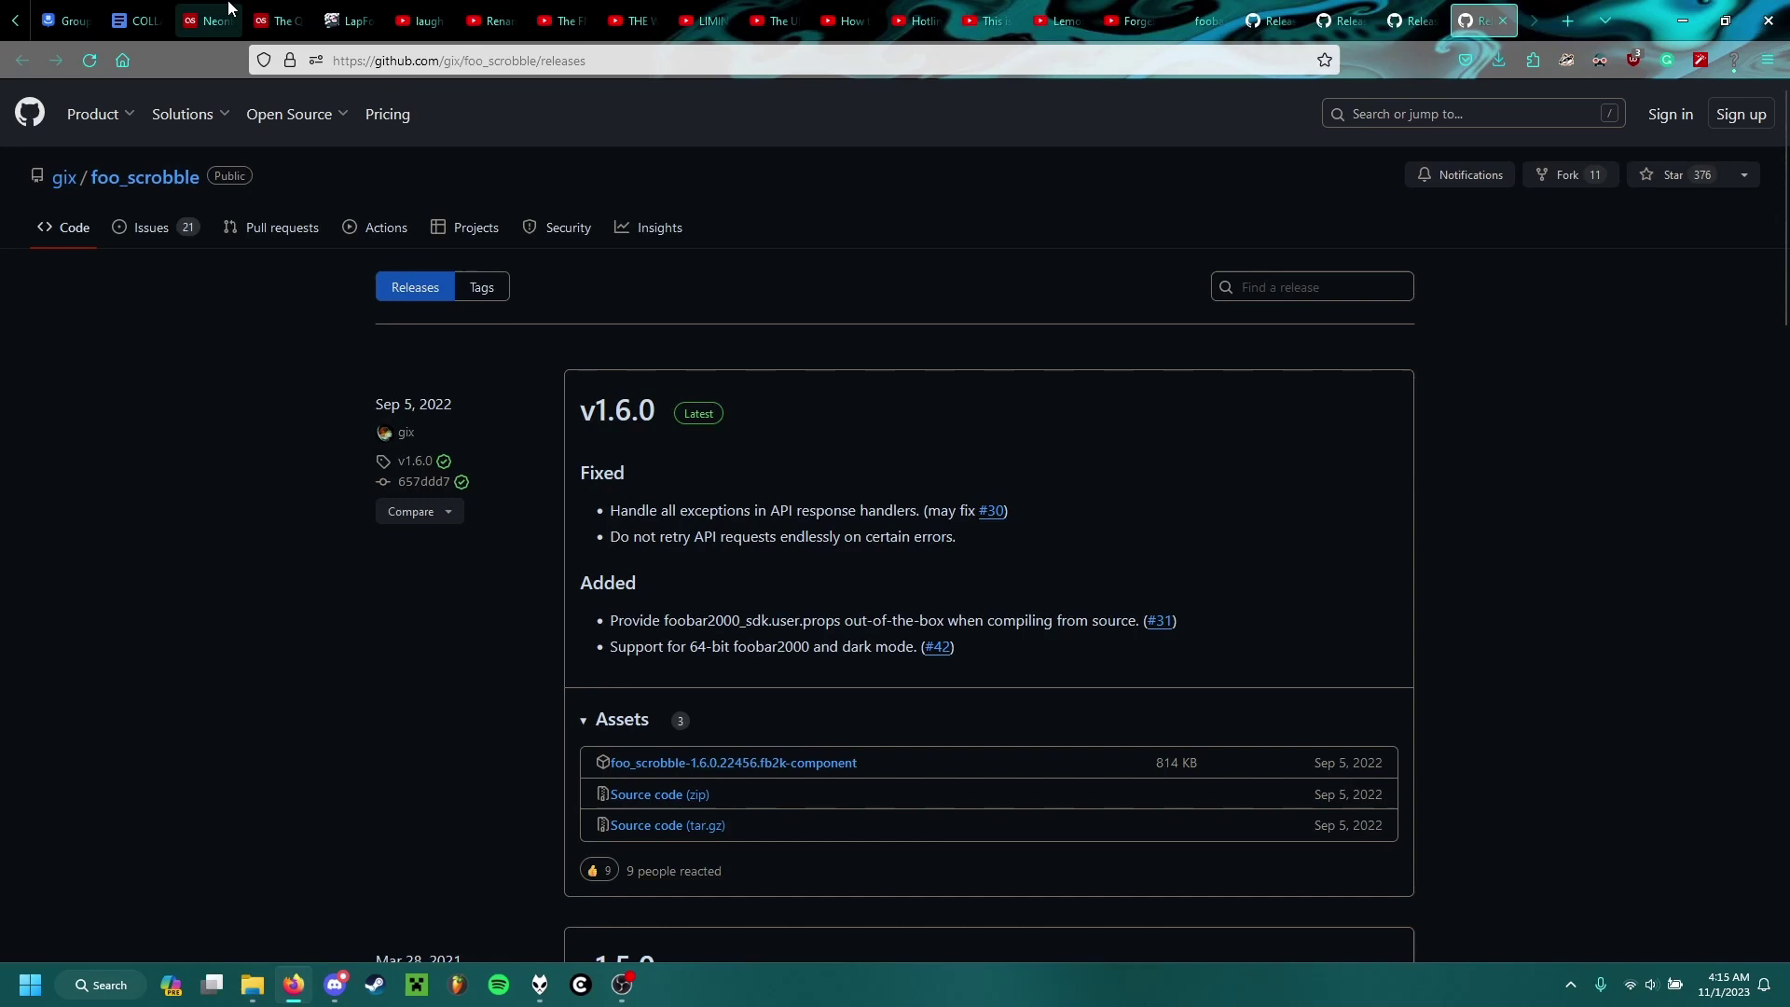
left_click(229, 7)
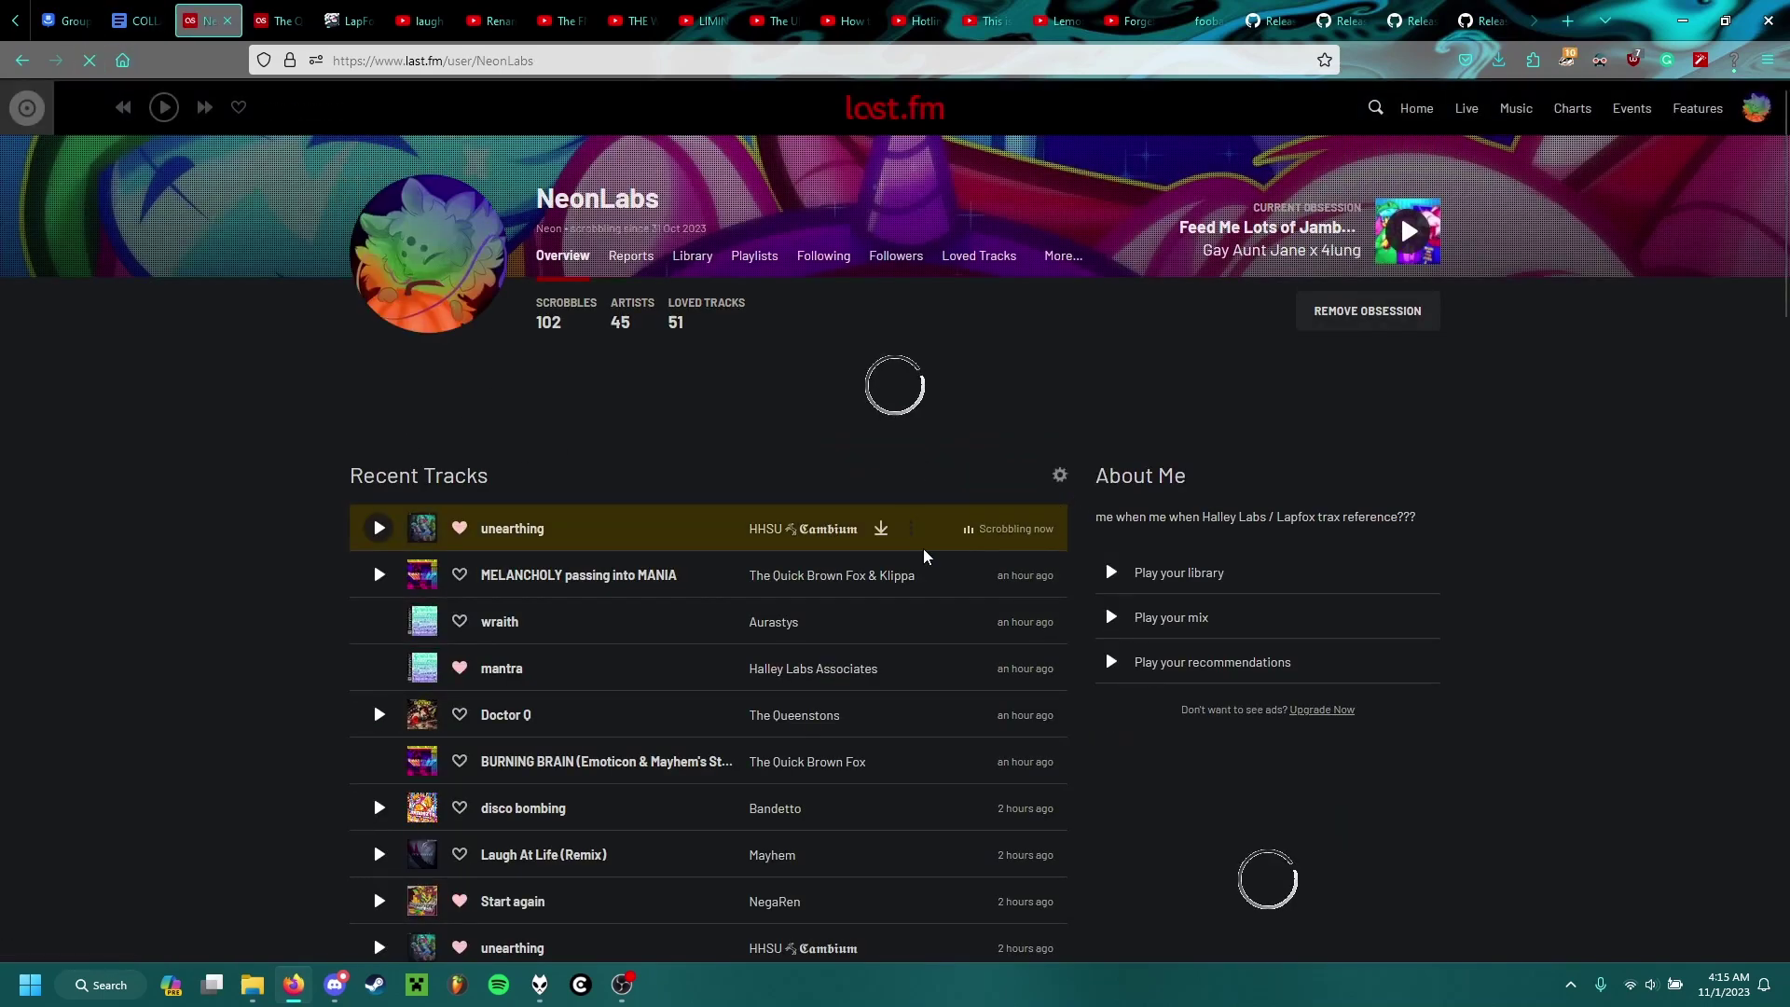
left_click(541, 989)
left_click(424, 859)
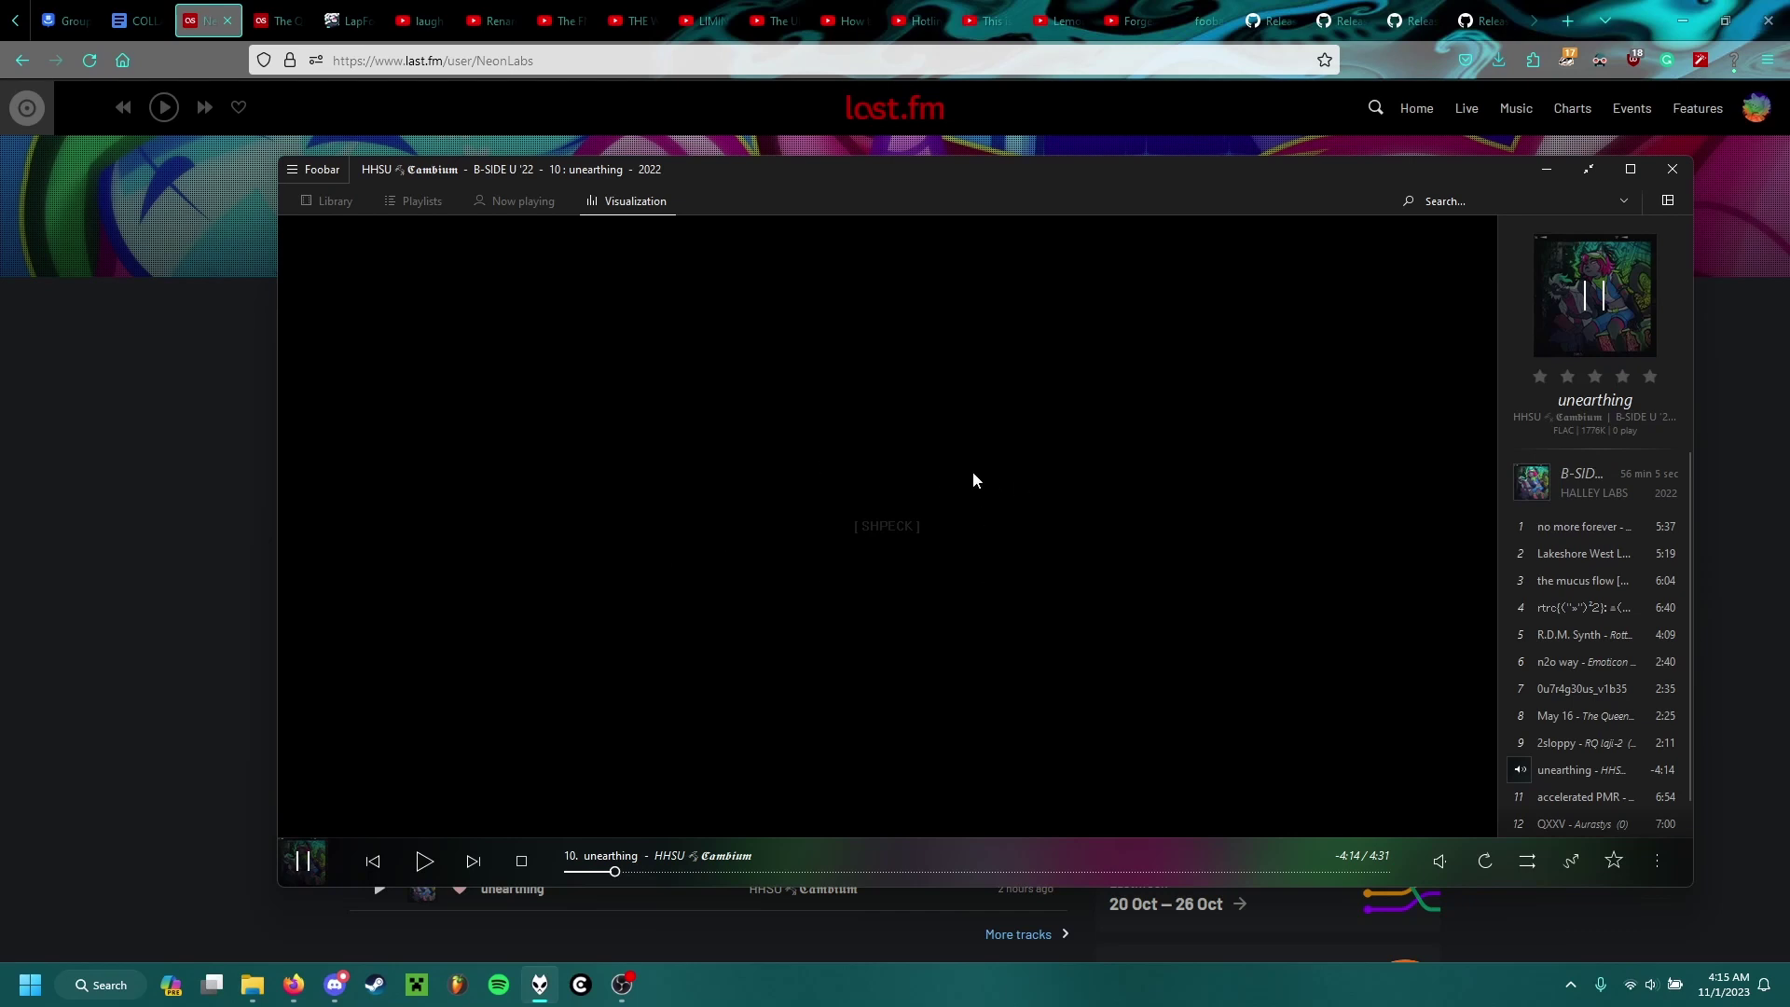
Open the Shpeck page under Visualisations in the foobar2000 preferences
key("ctrl+p")
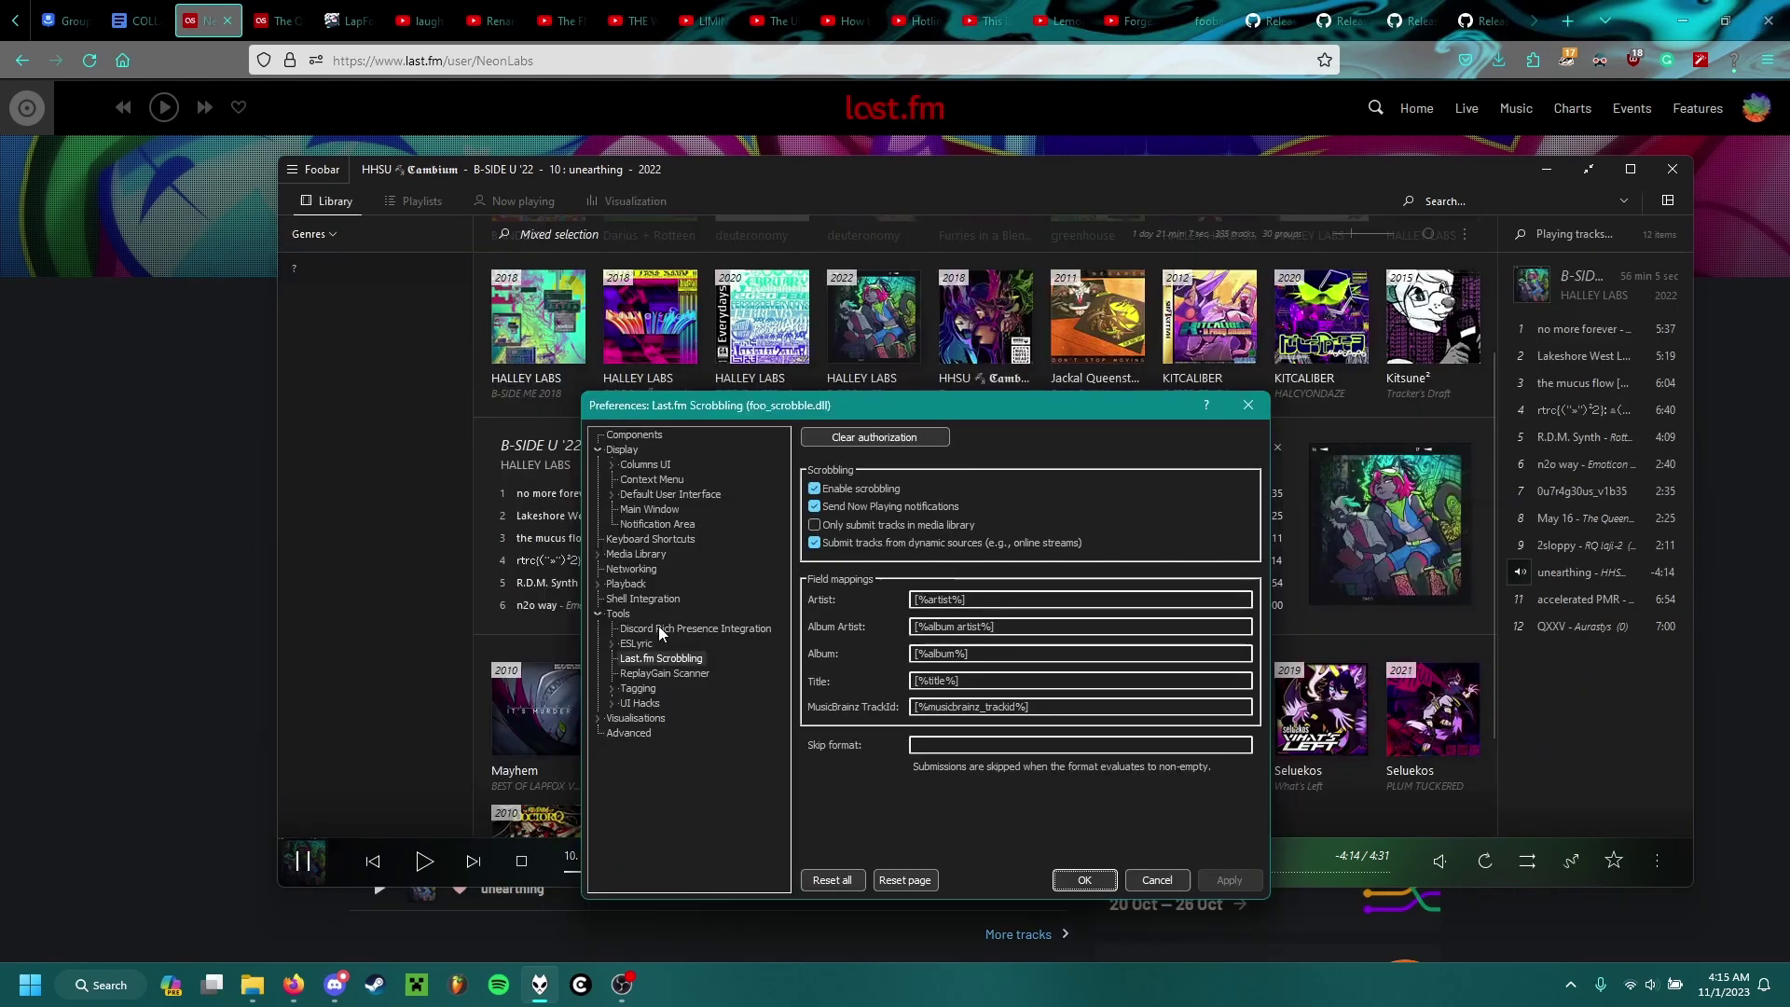
left_click(598, 613)
left_click(597, 629)
left_click(635, 643)
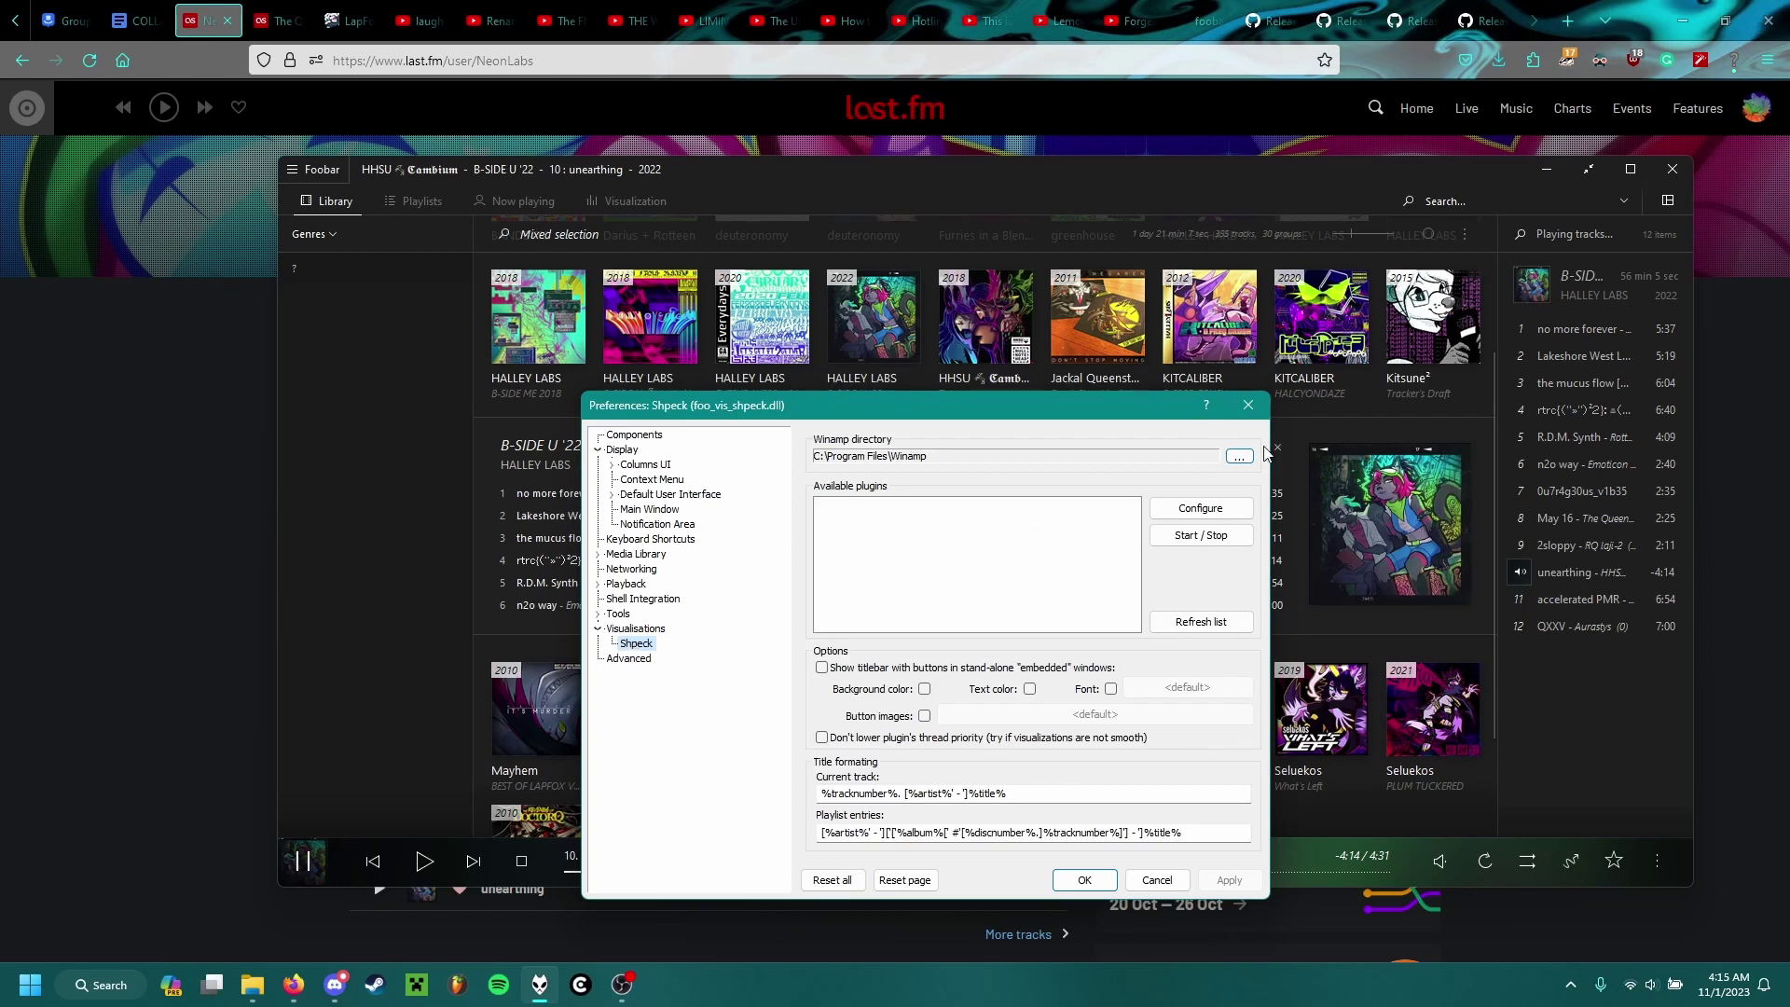
Close the open Programs folder window and use Run to reach the foobar2000-v2 folder in AppData\Roaming
mouse_move(252, 984)
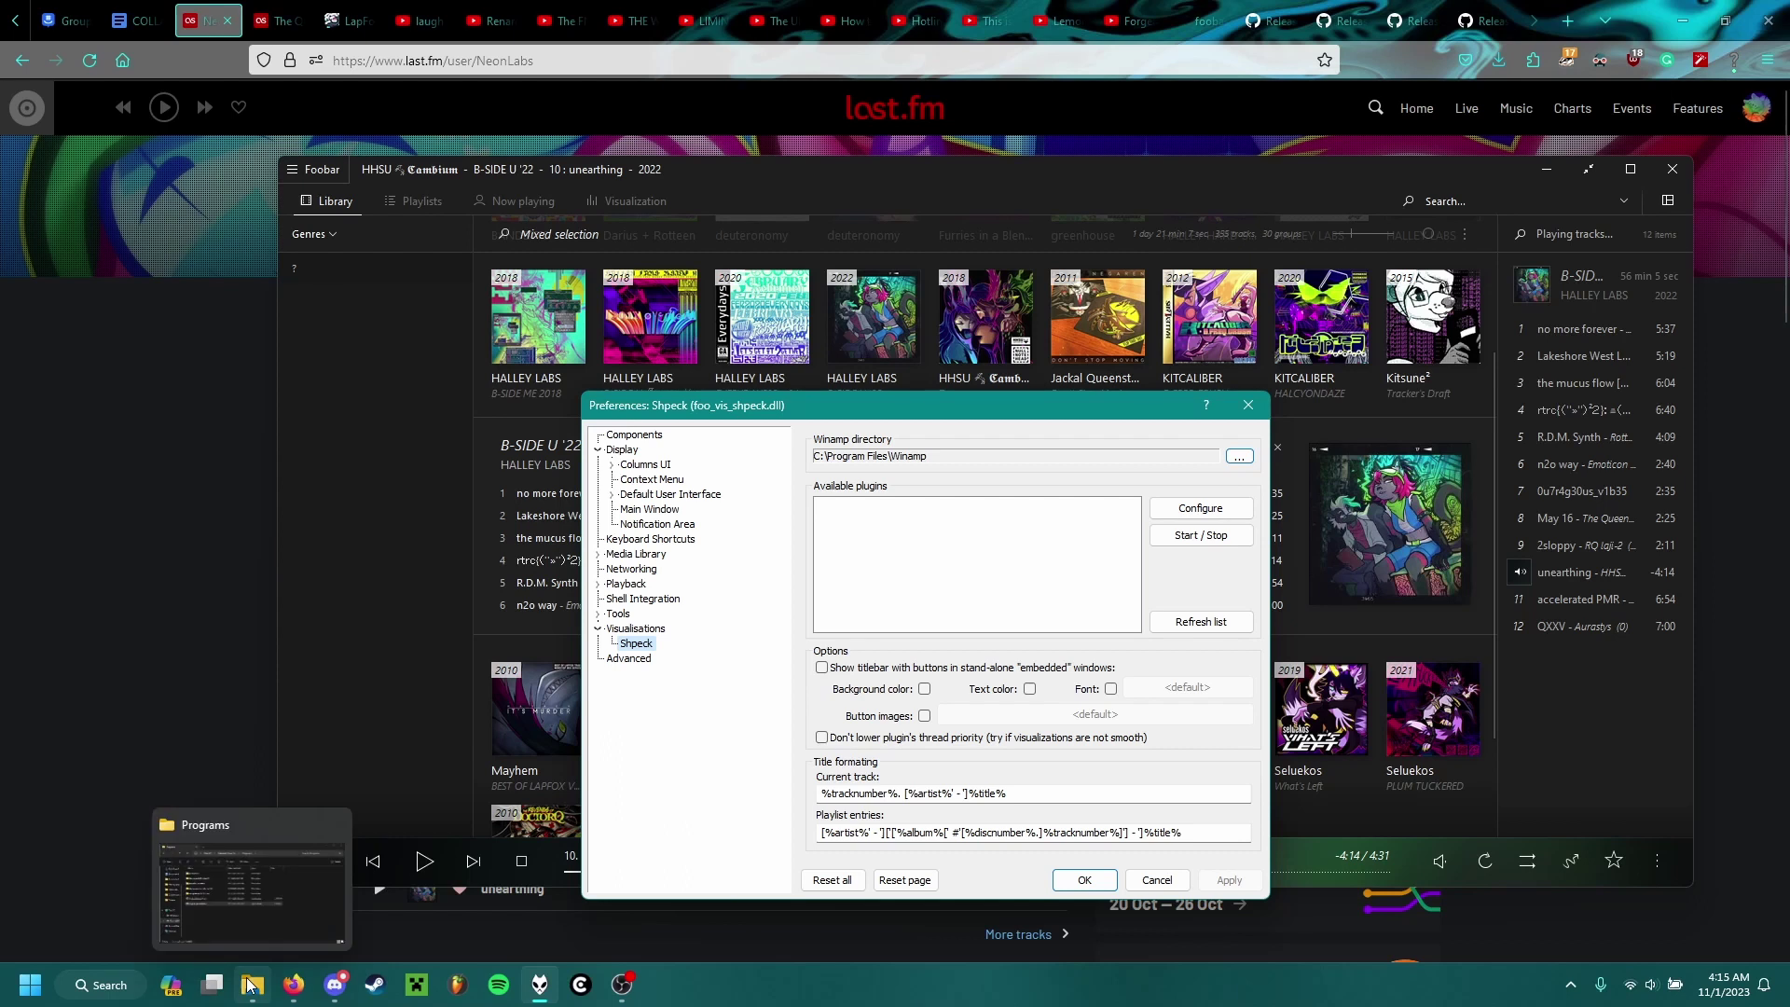
left_click(266, 889)
left_click(1372, 295)
left_click(101, 985)
type("run")
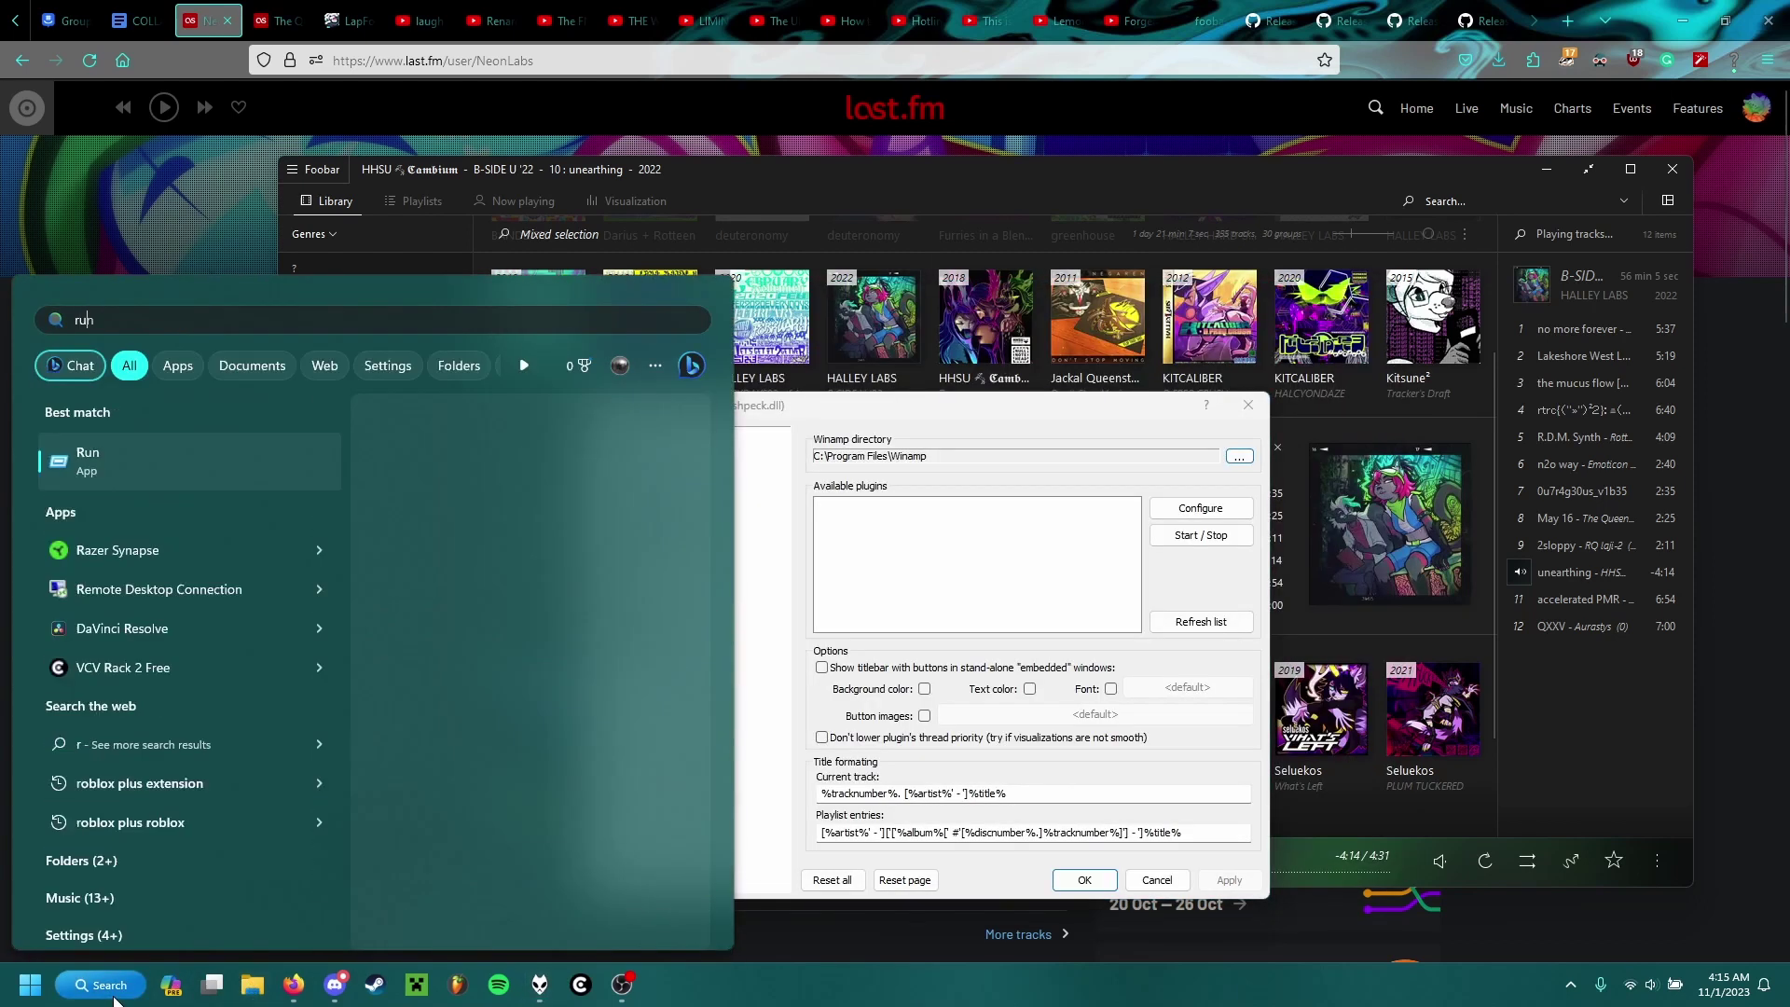
key("Return")
key("Return")
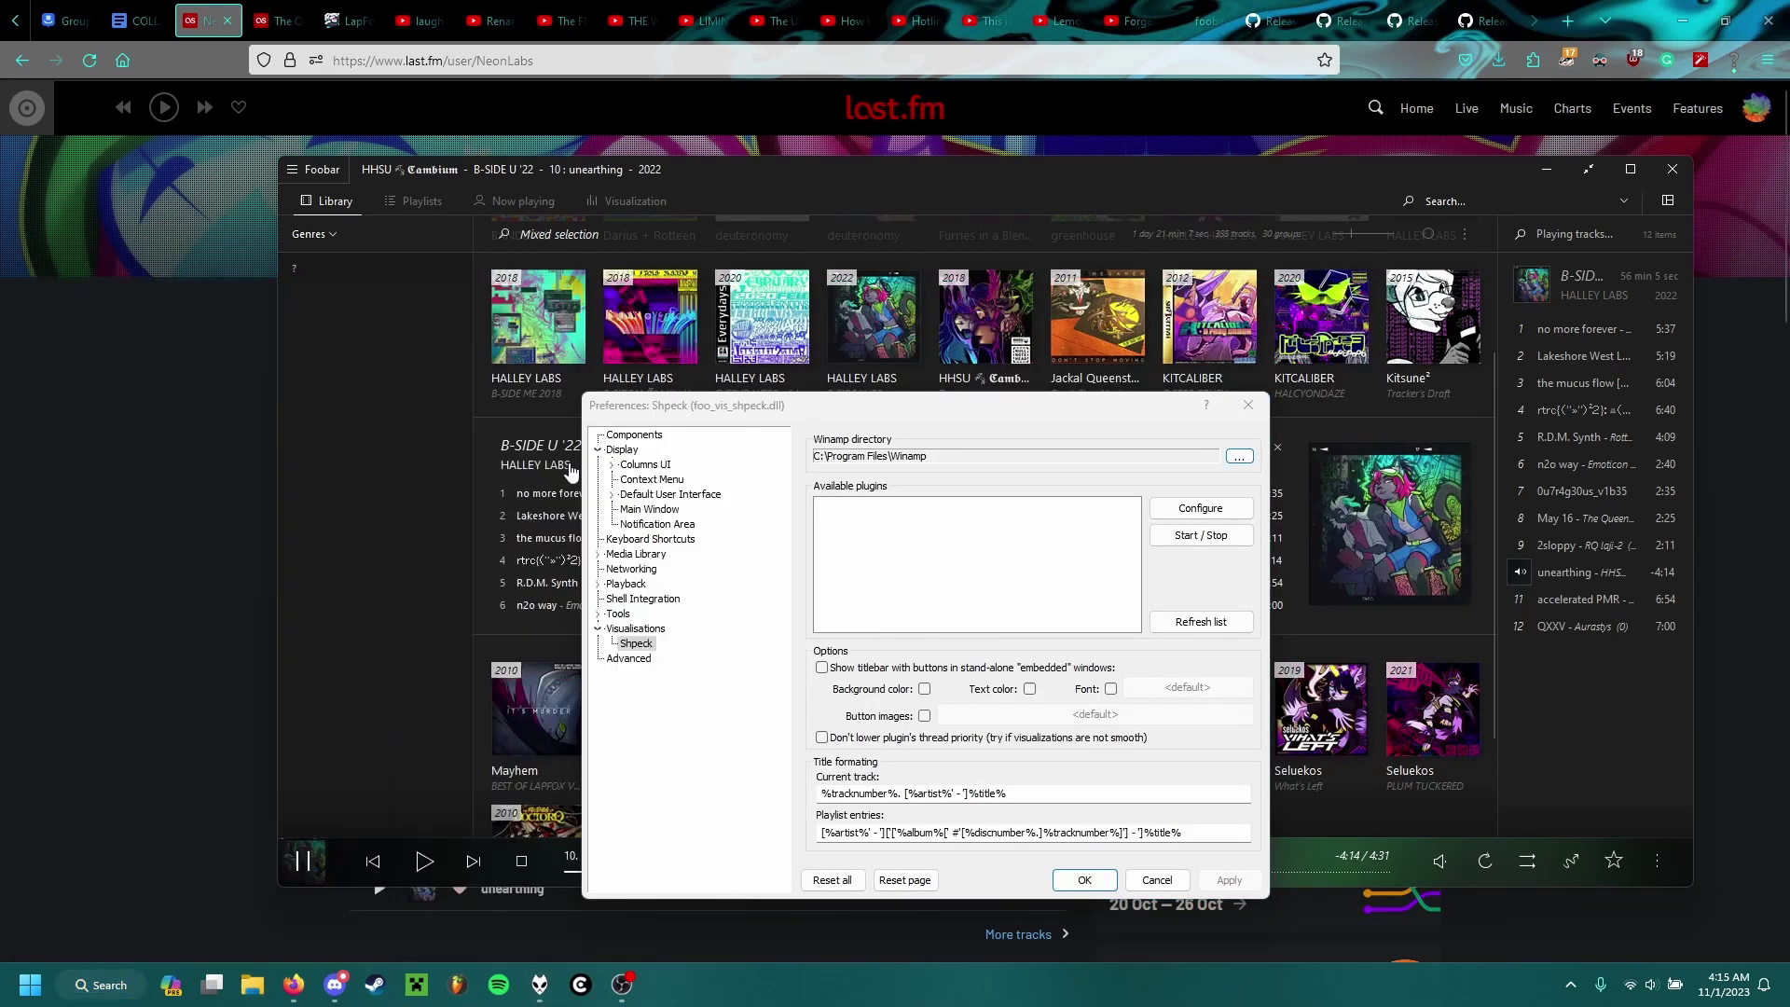
double_click(576, 620)
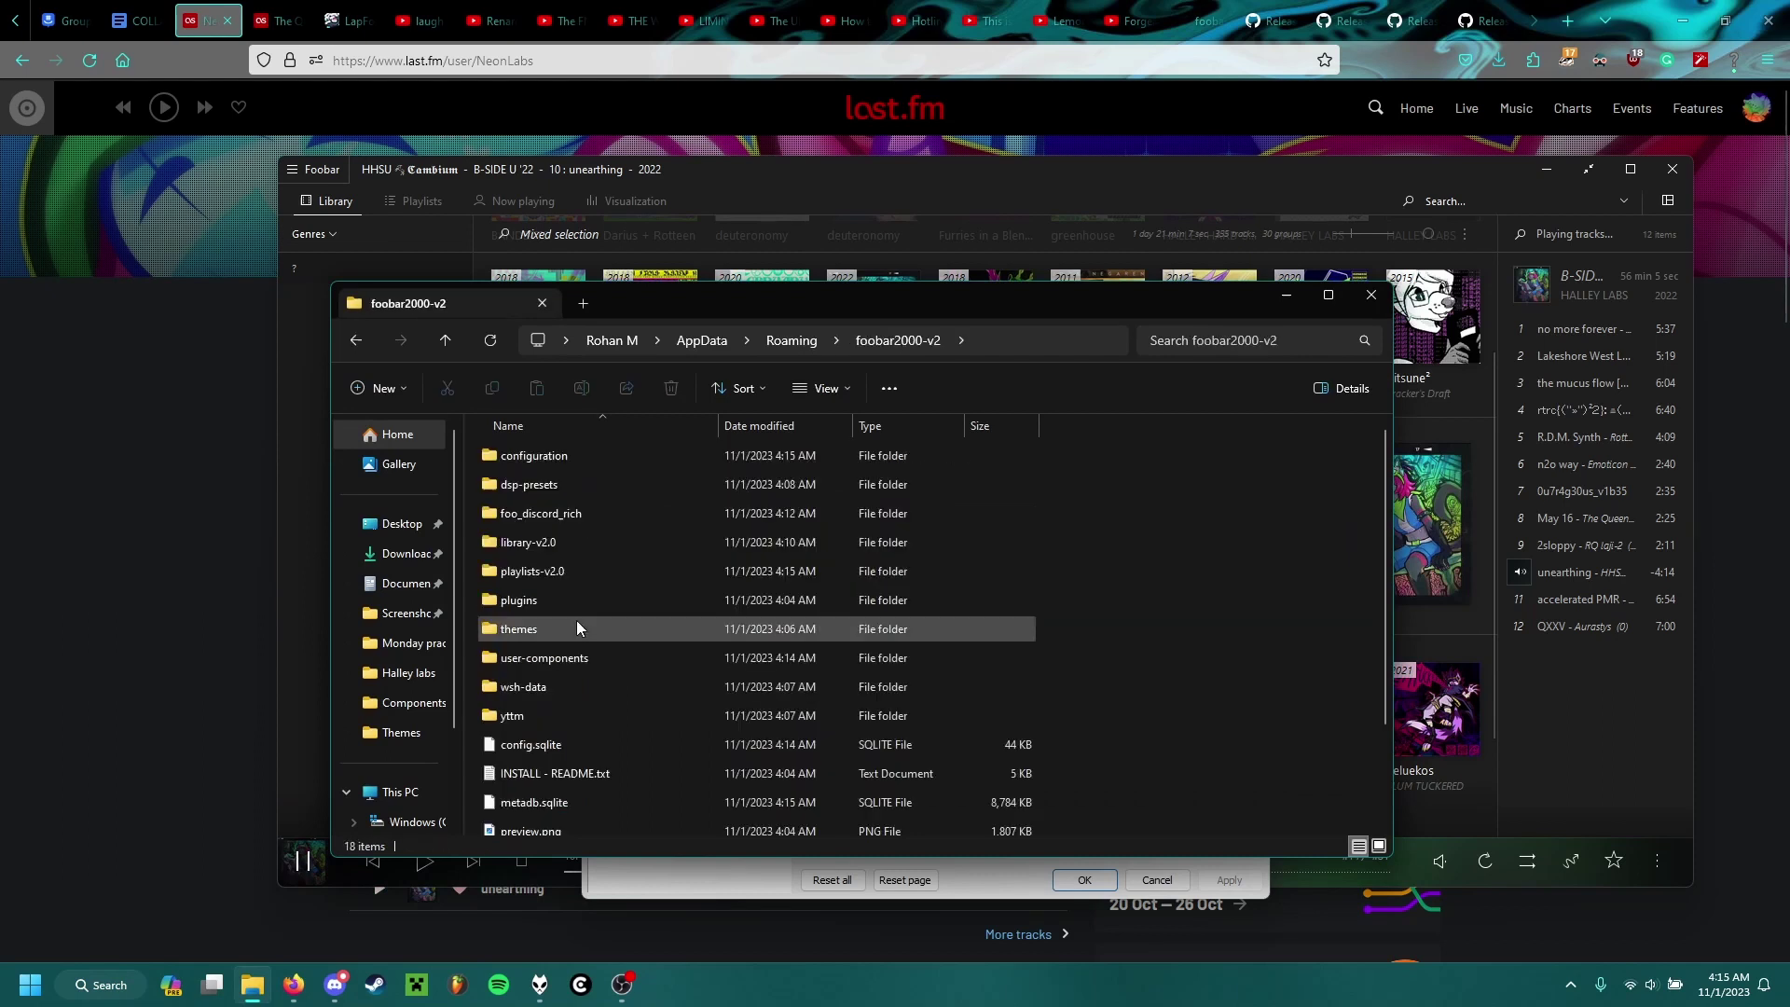
Copy the path of the plugins\winamp folder inside foobar2000-v2 and minimize File Explorer
double_click(586, 603)
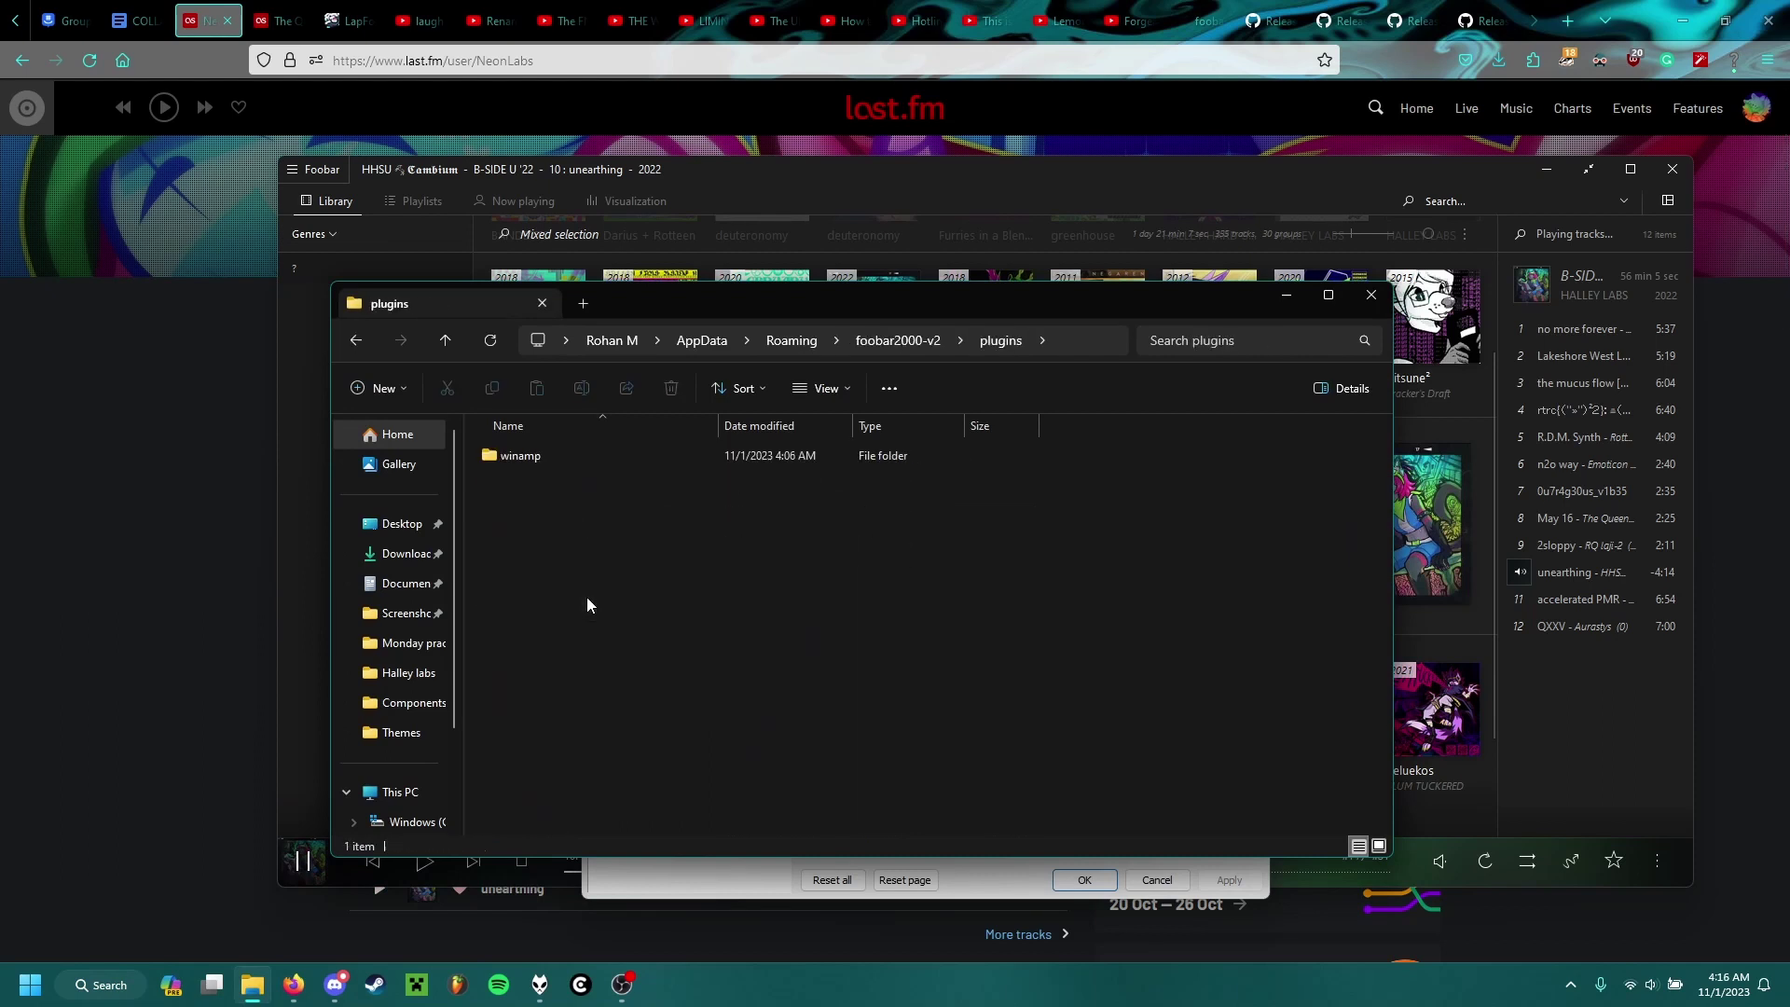
double_click(573, 455)
left_click(1089, 336)
key("ctrl+c")
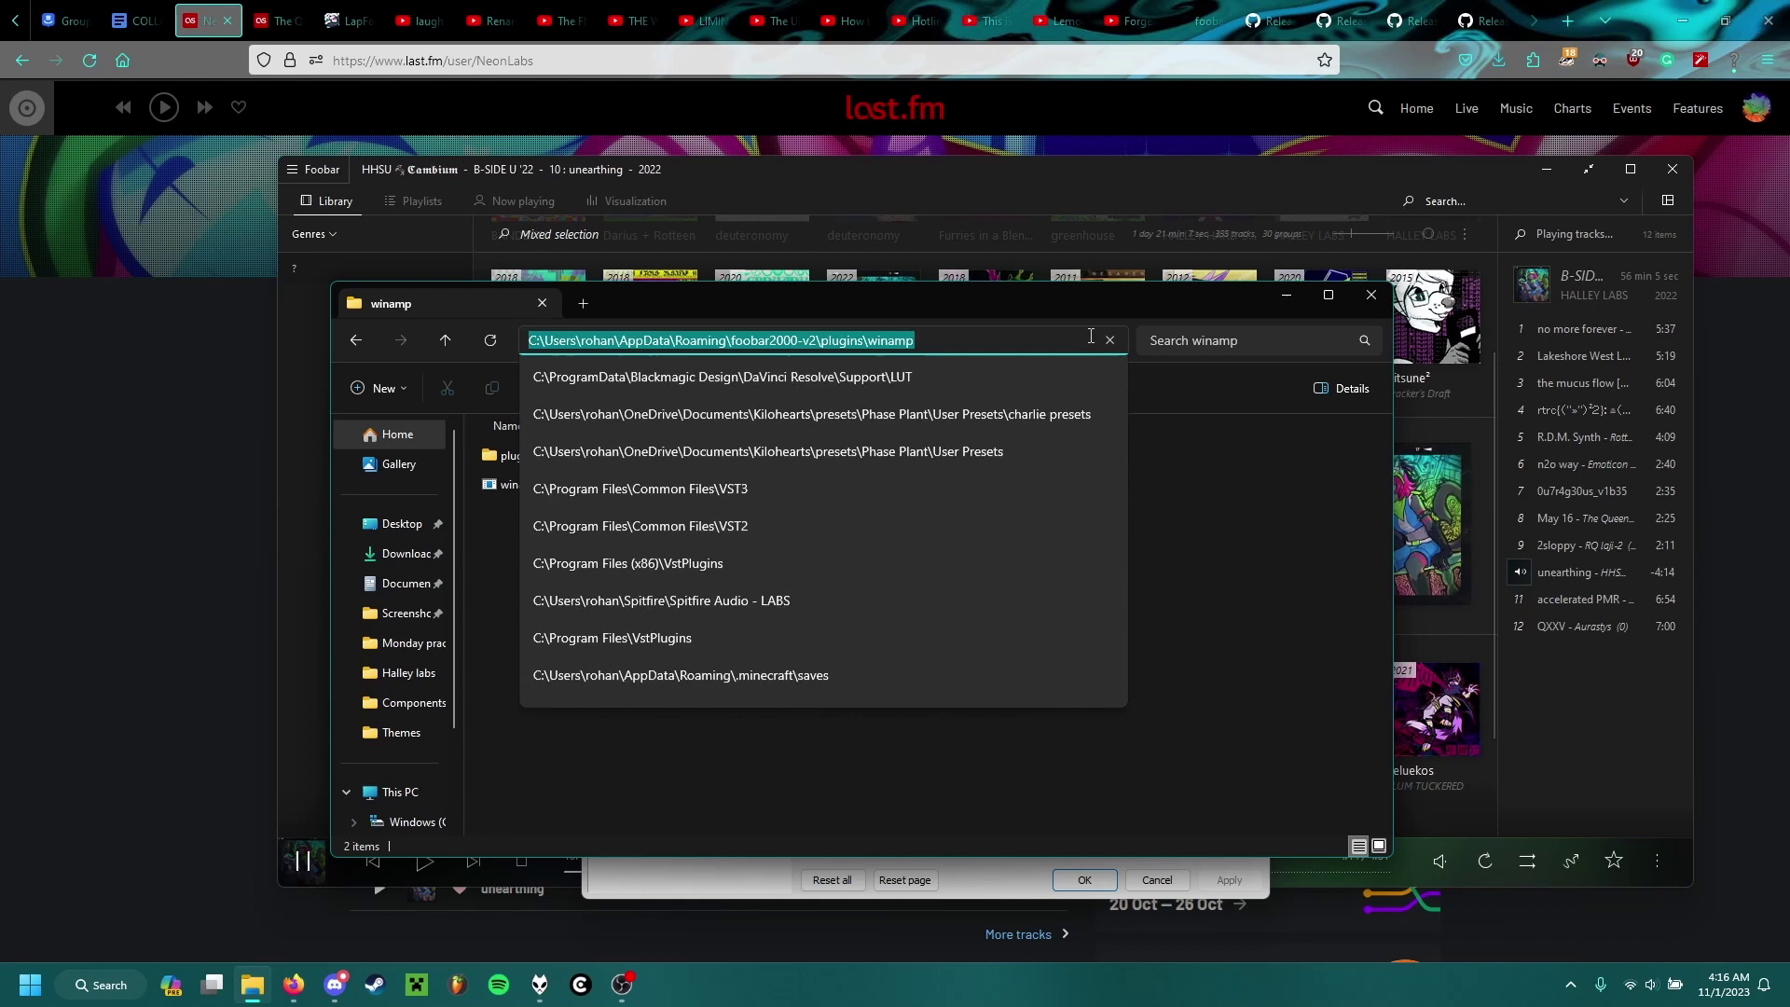
left_click(1286, 297)
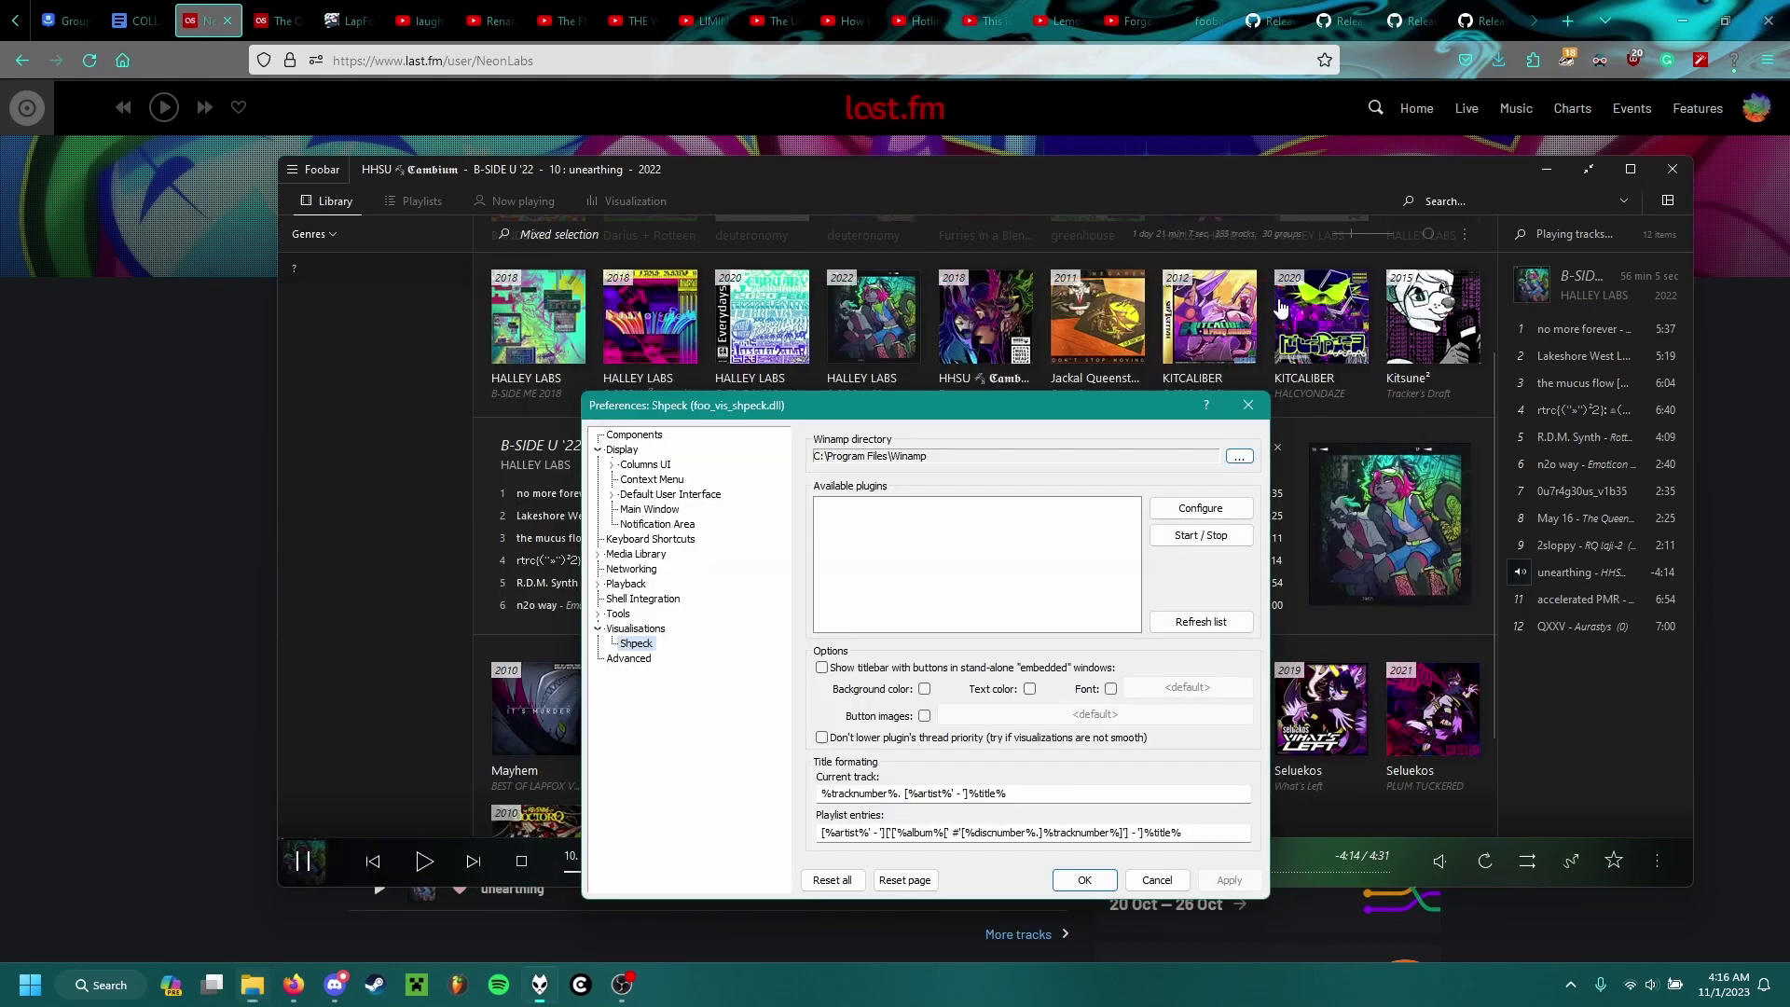
Set Shpeck's Winamp directory to the copied foobar2000-v2\plugins\winamp path, select MilkDrop v2.24, and save the preferences
left_click(1240, 458)
triple_click(892, 711)
key("BackSpace")
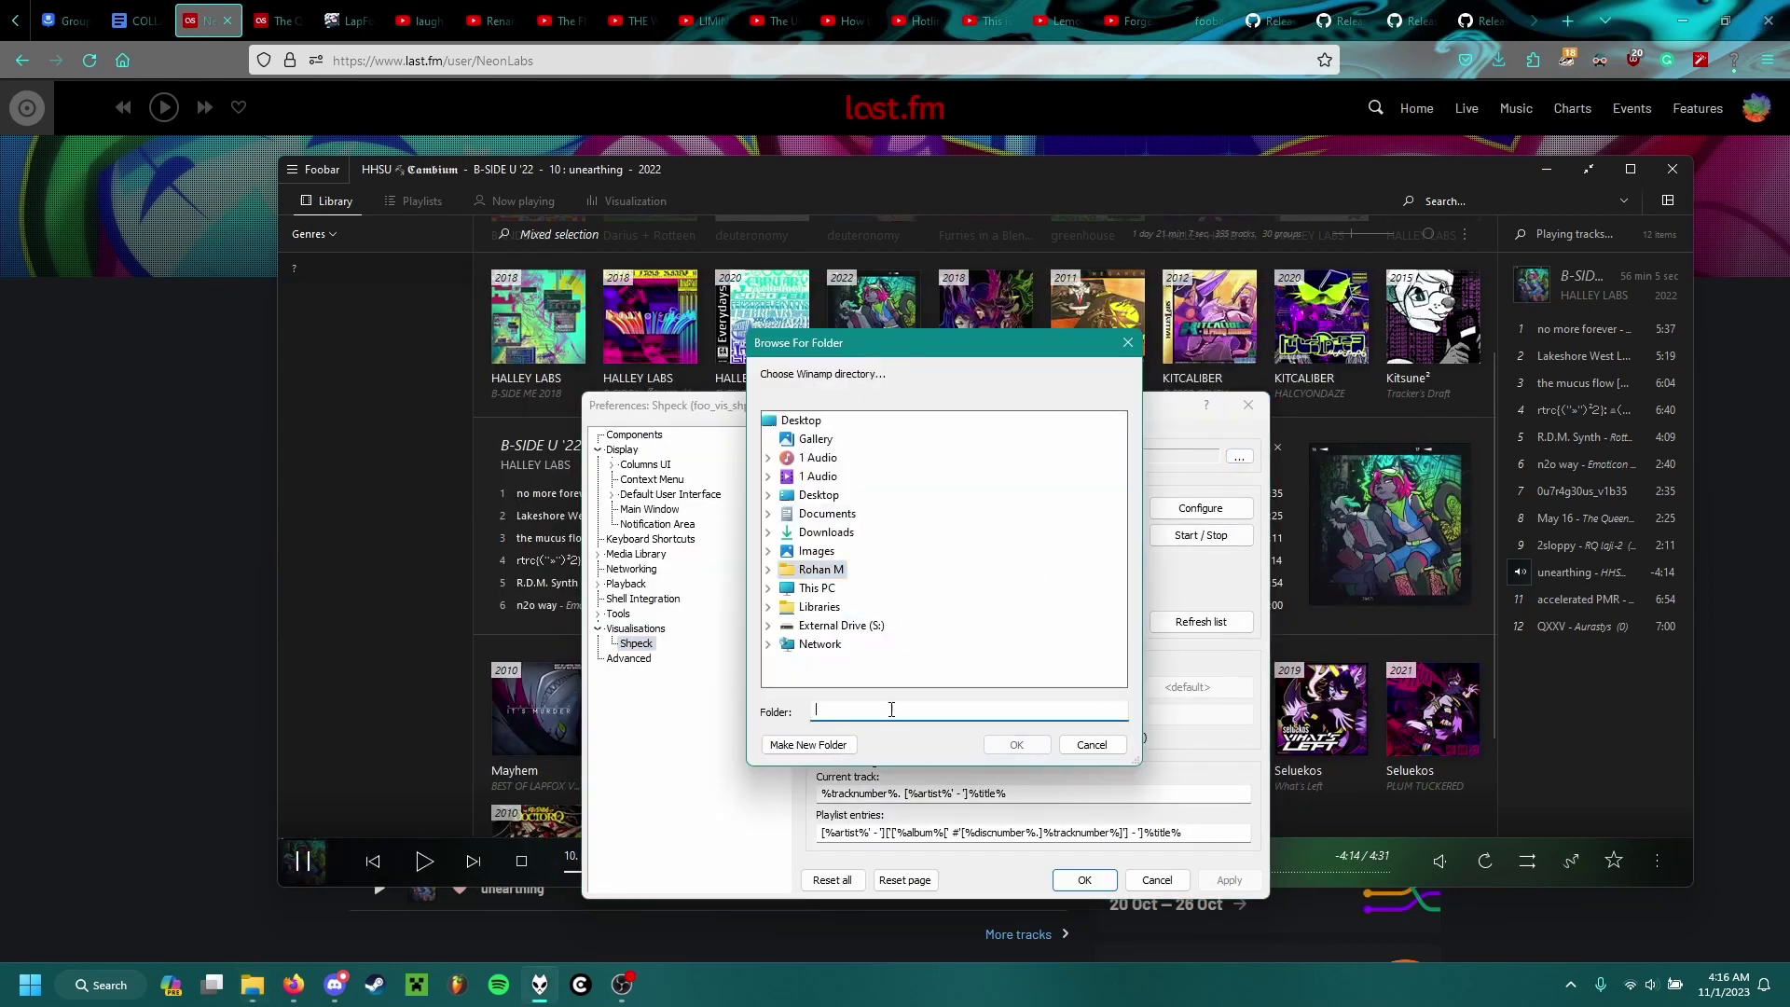
key("ctrl+v")
left_click(1019, 747)
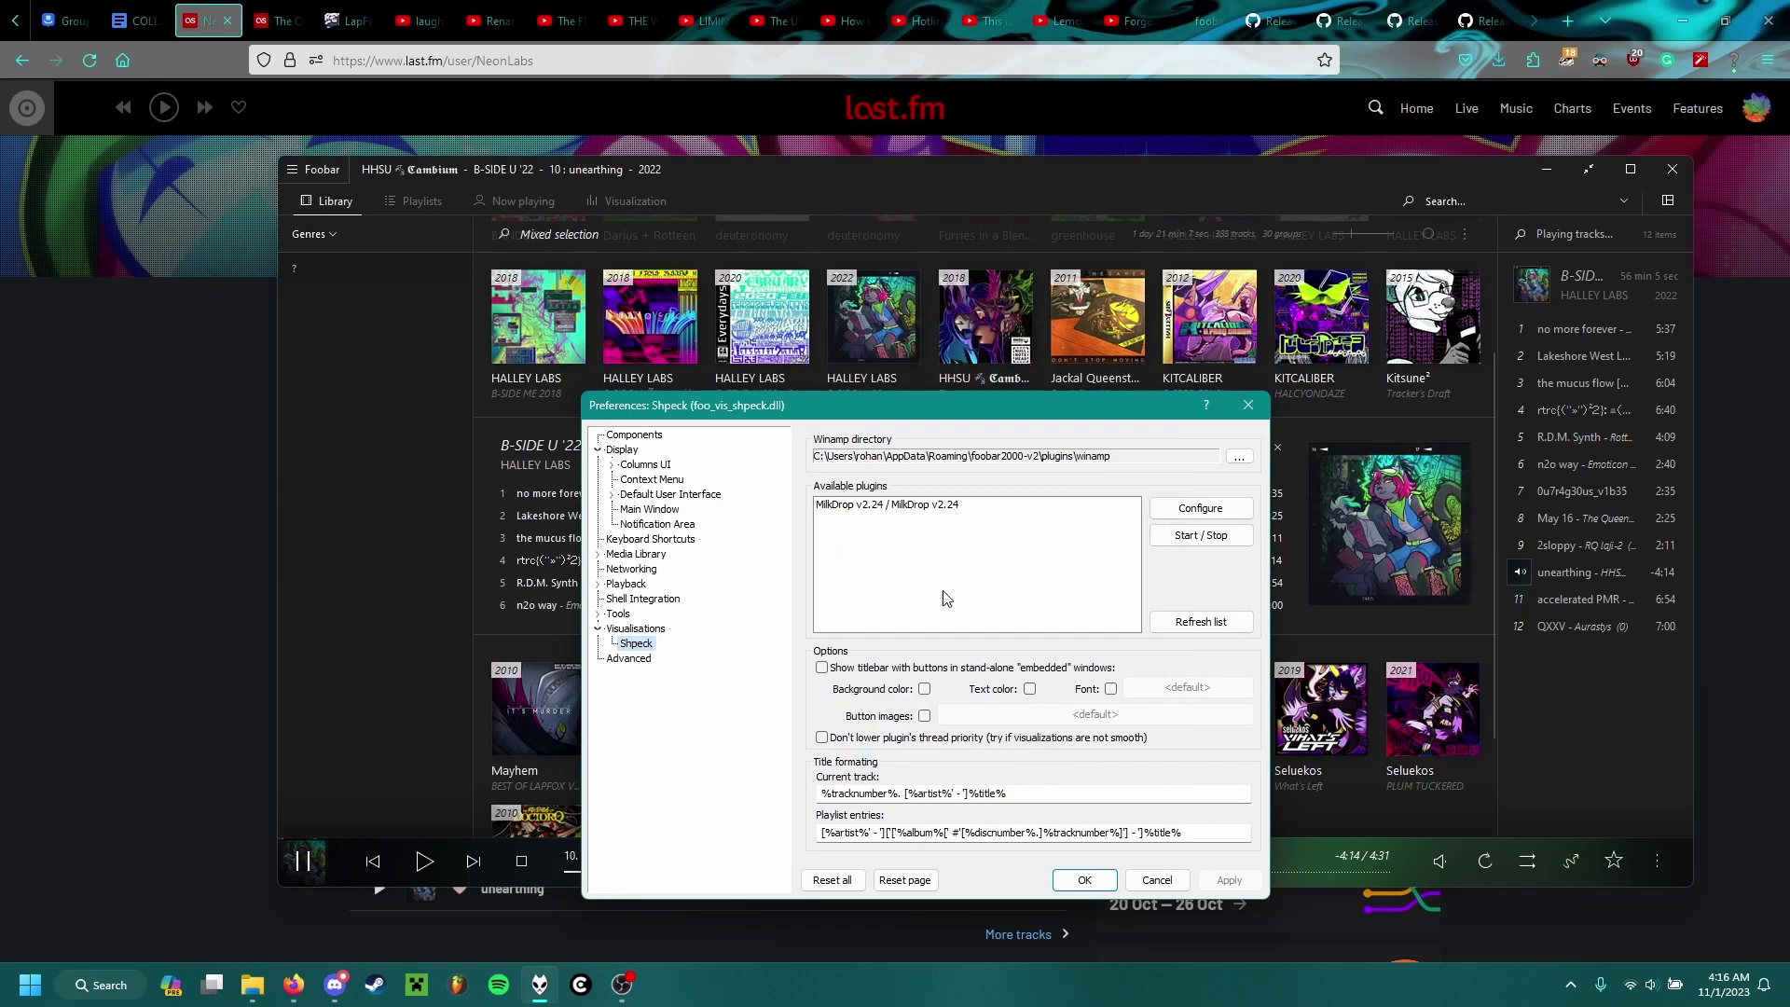
left_click(892, 508)
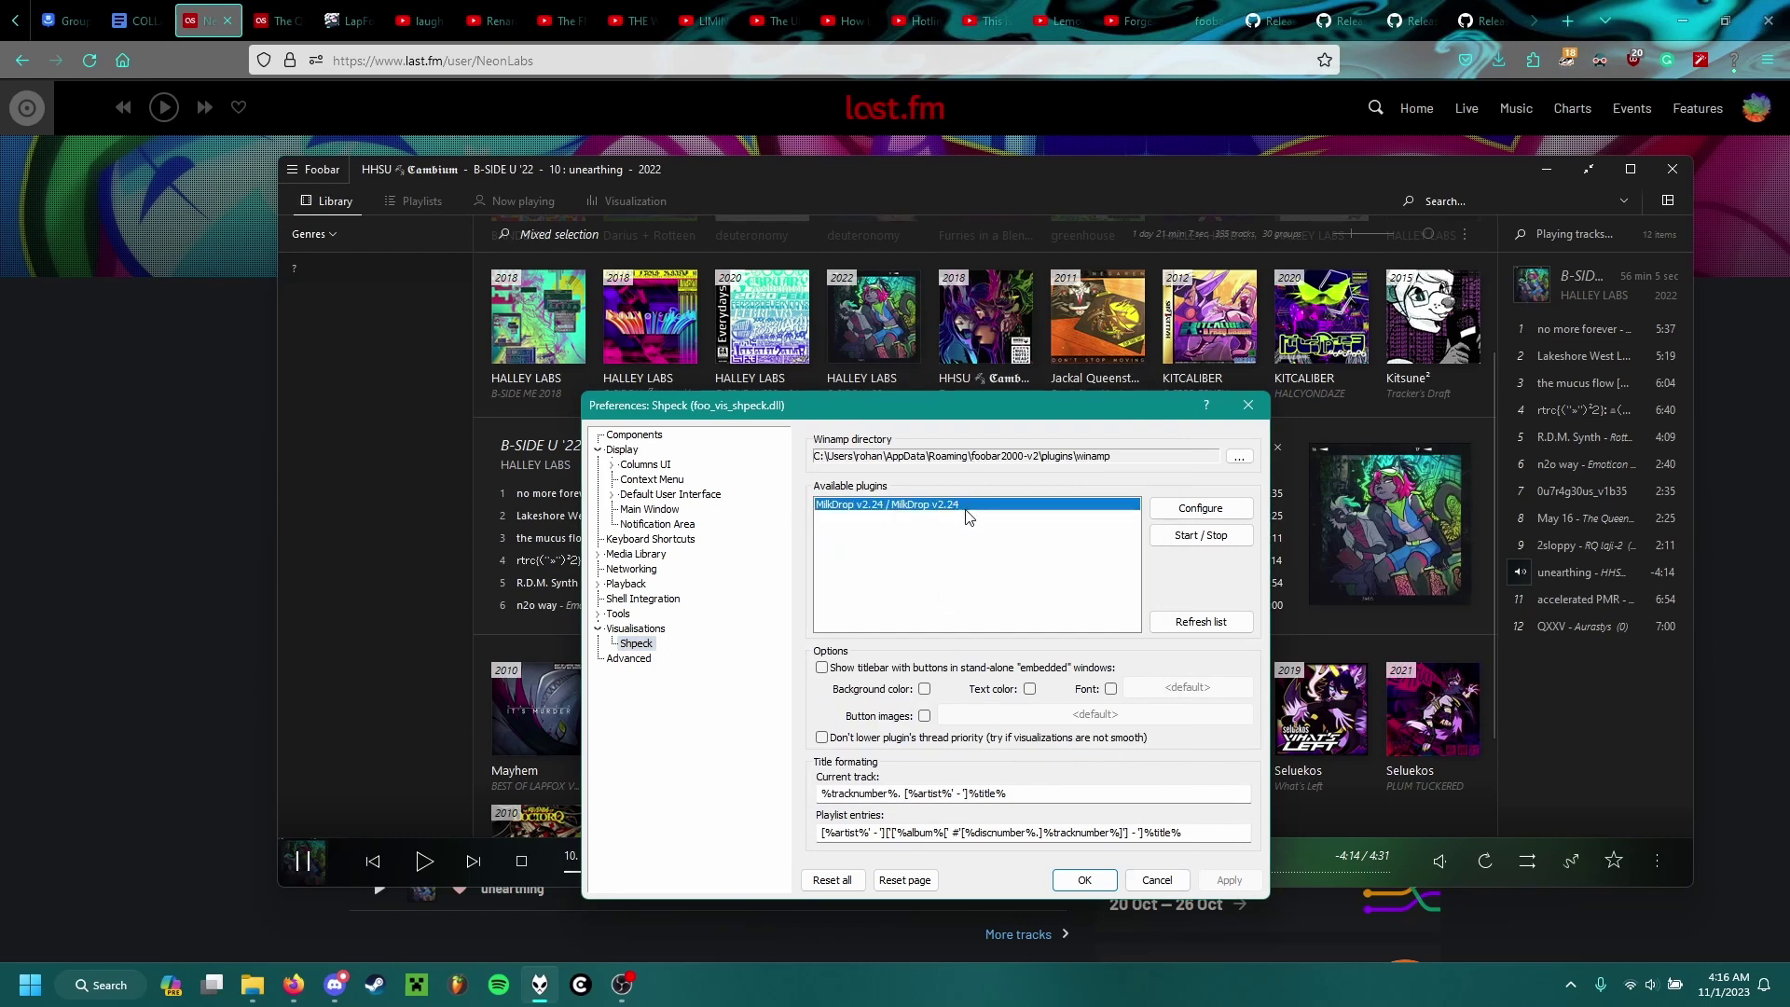
left_click(1113, 881)
Play the current track in the Visualization view to check the MilkDrop output, and return to the album library
left_click(627, 201)
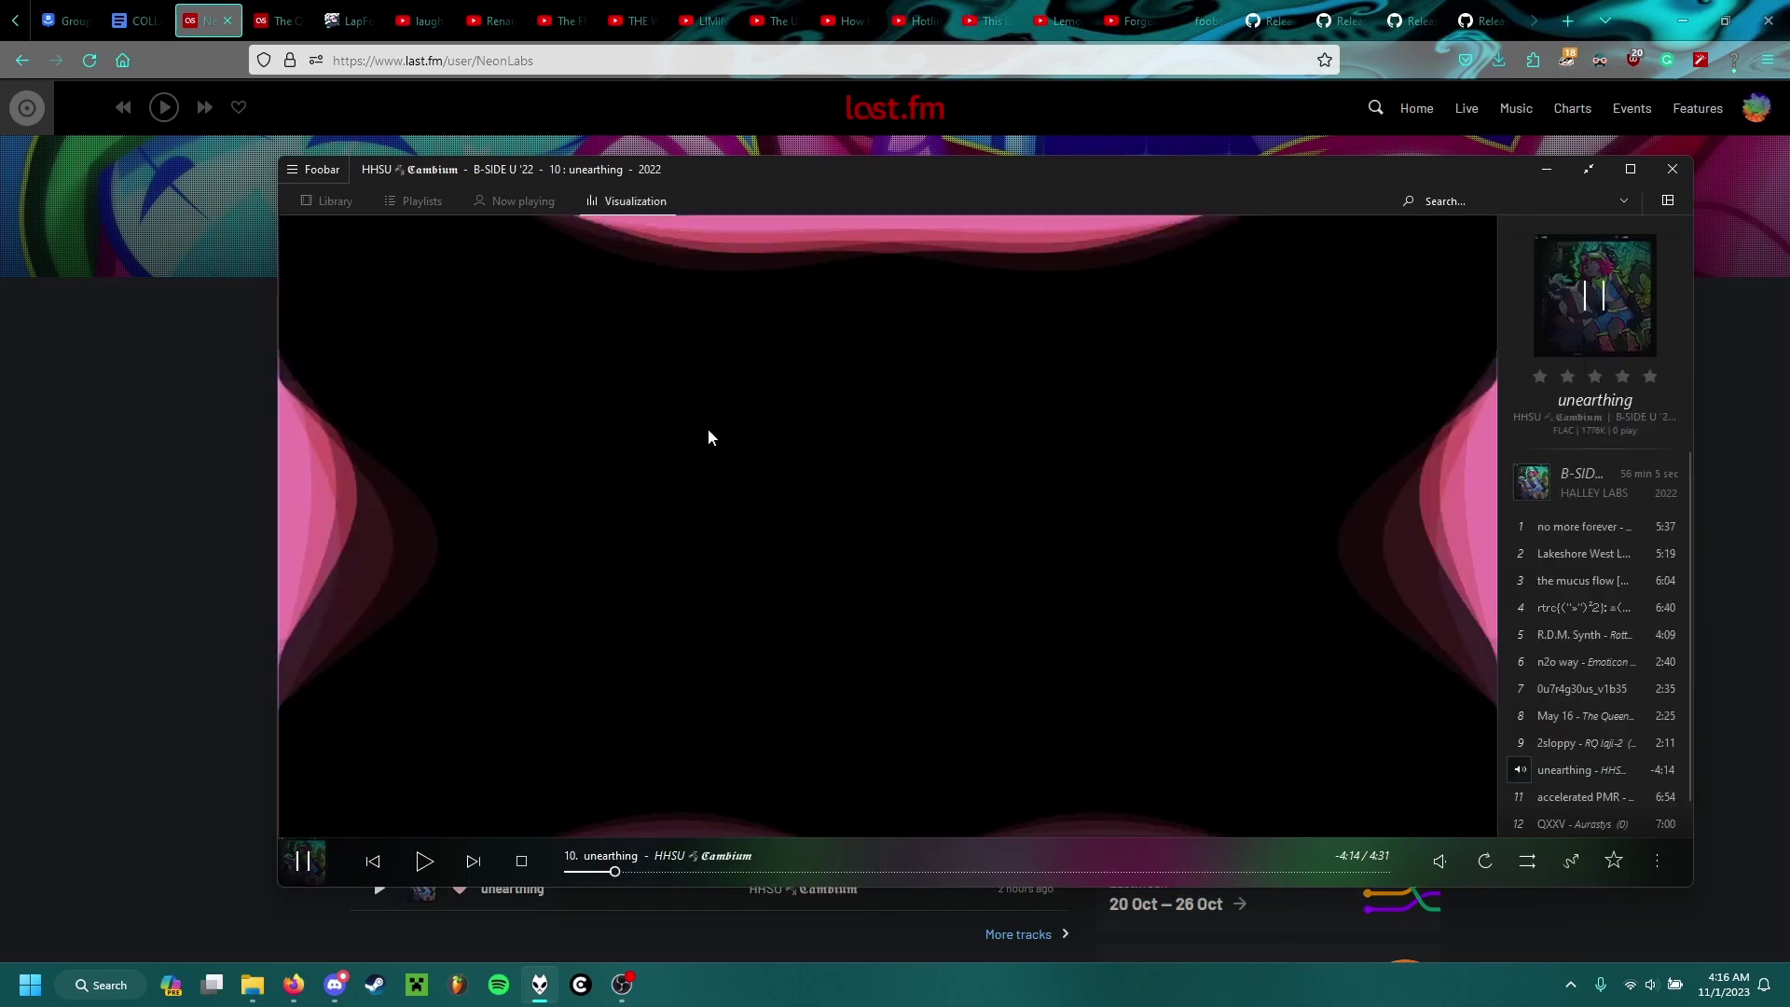
left_click(425, 861)
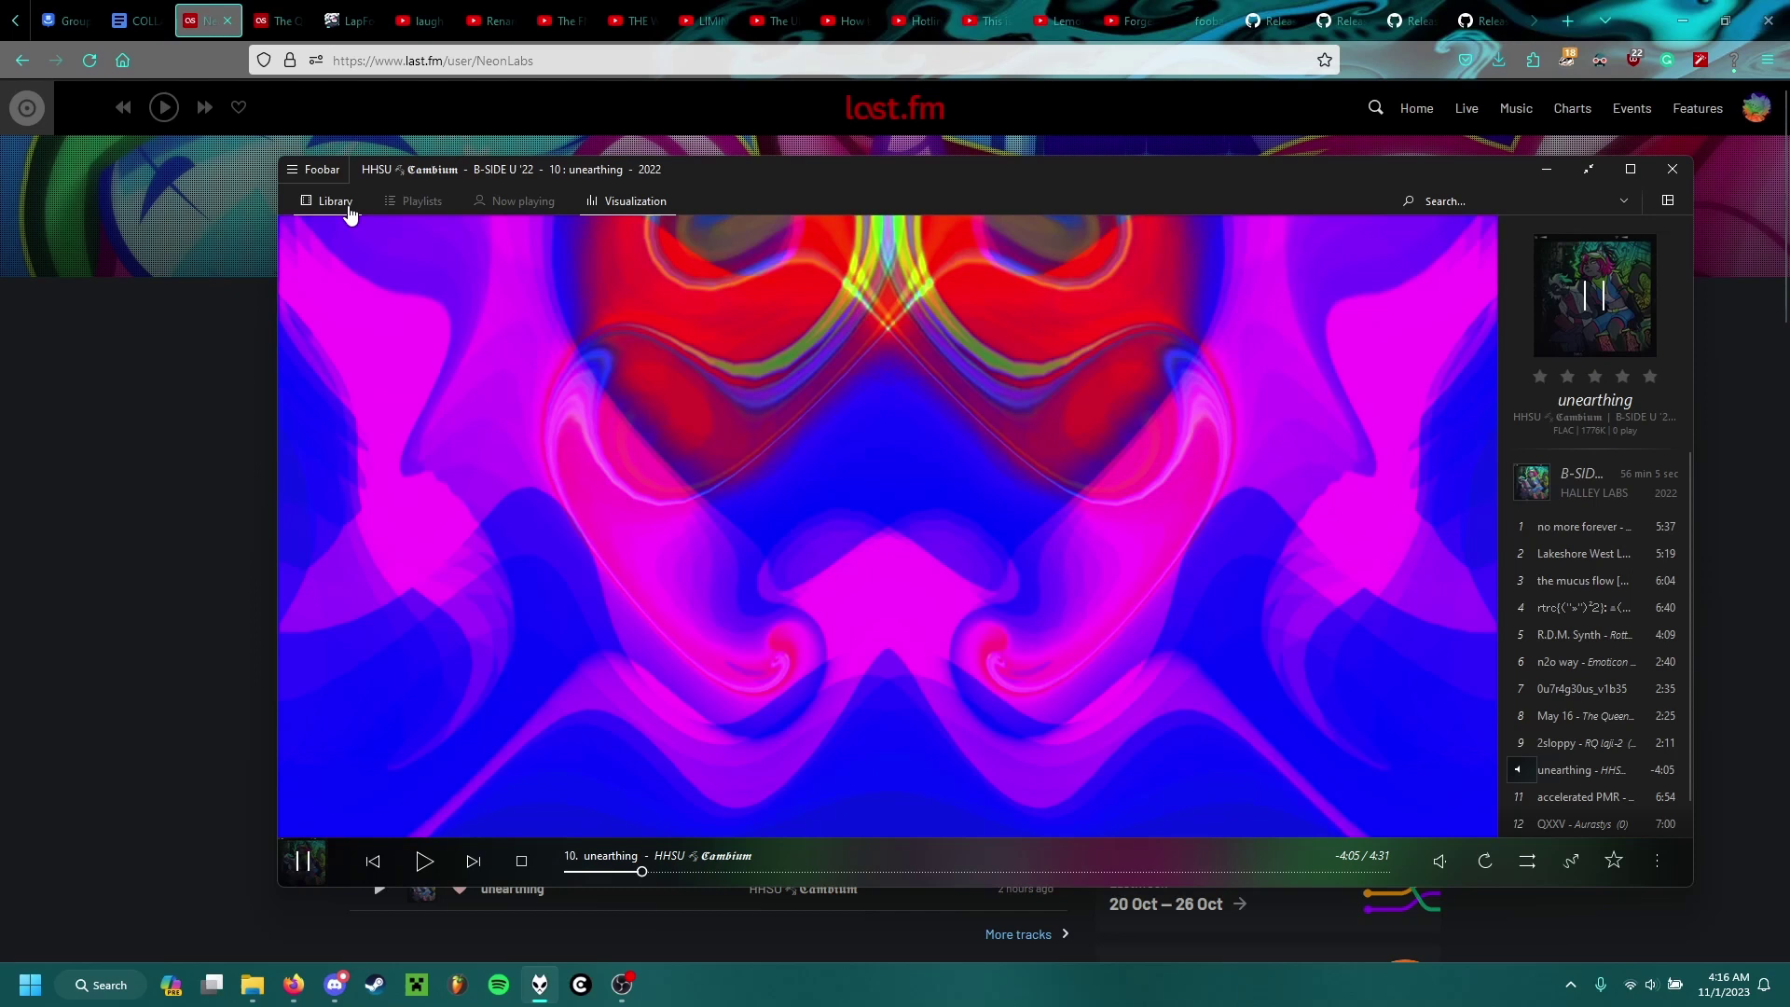
left_click(331, 202)
scroll(956, 669, "down", 2)
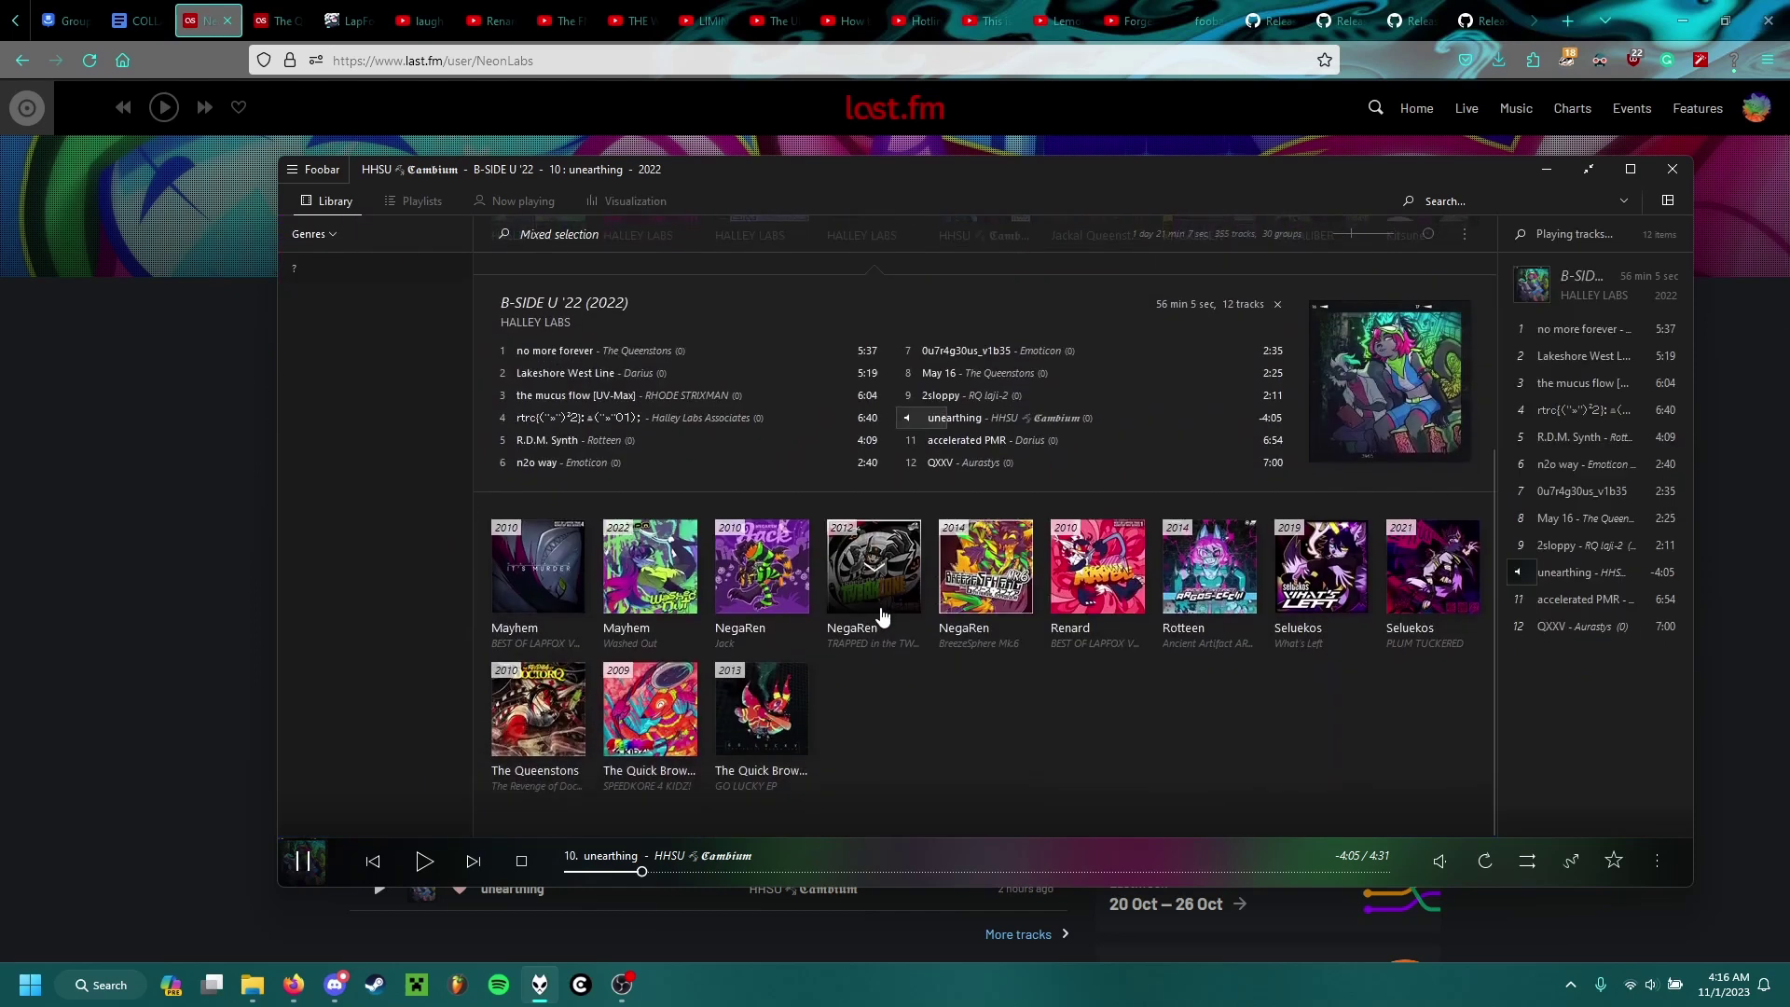
Switch to the browser and look over the foo_discord_rich 1.3.0-beta release page on GitHub
left_click(166, 576)
left_click(1282, 7)
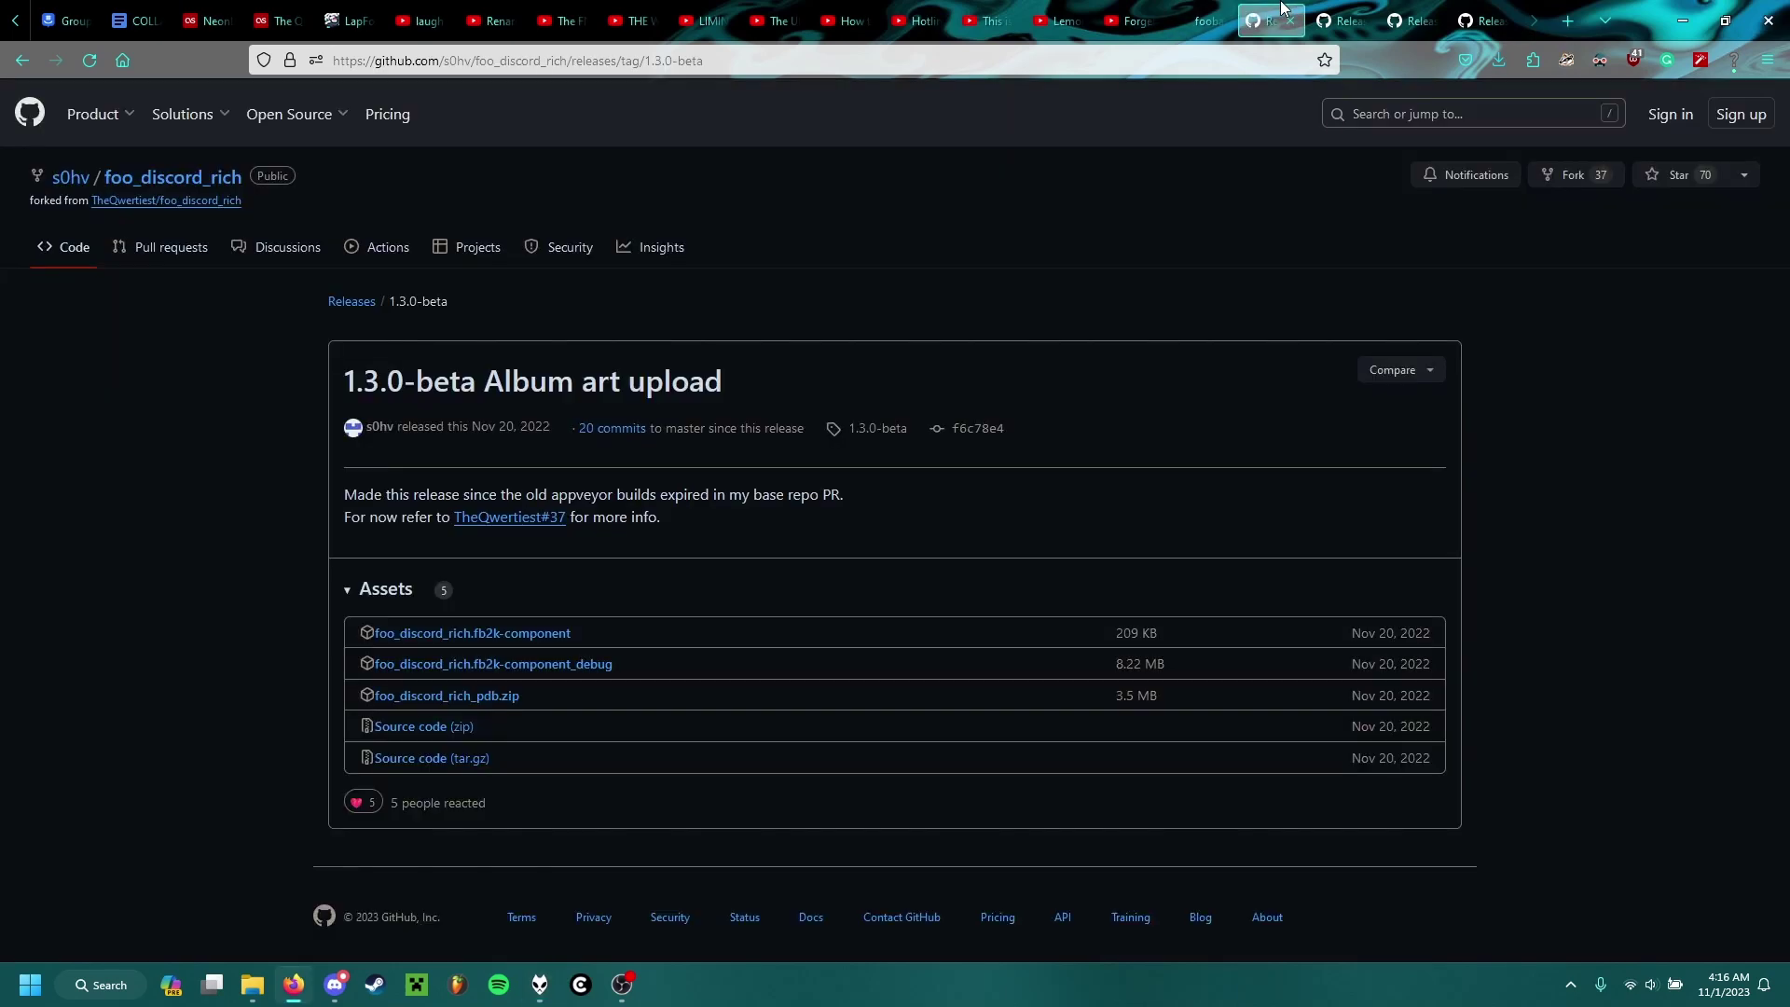
left_click(1341, 18)
left_click(1273, 18)
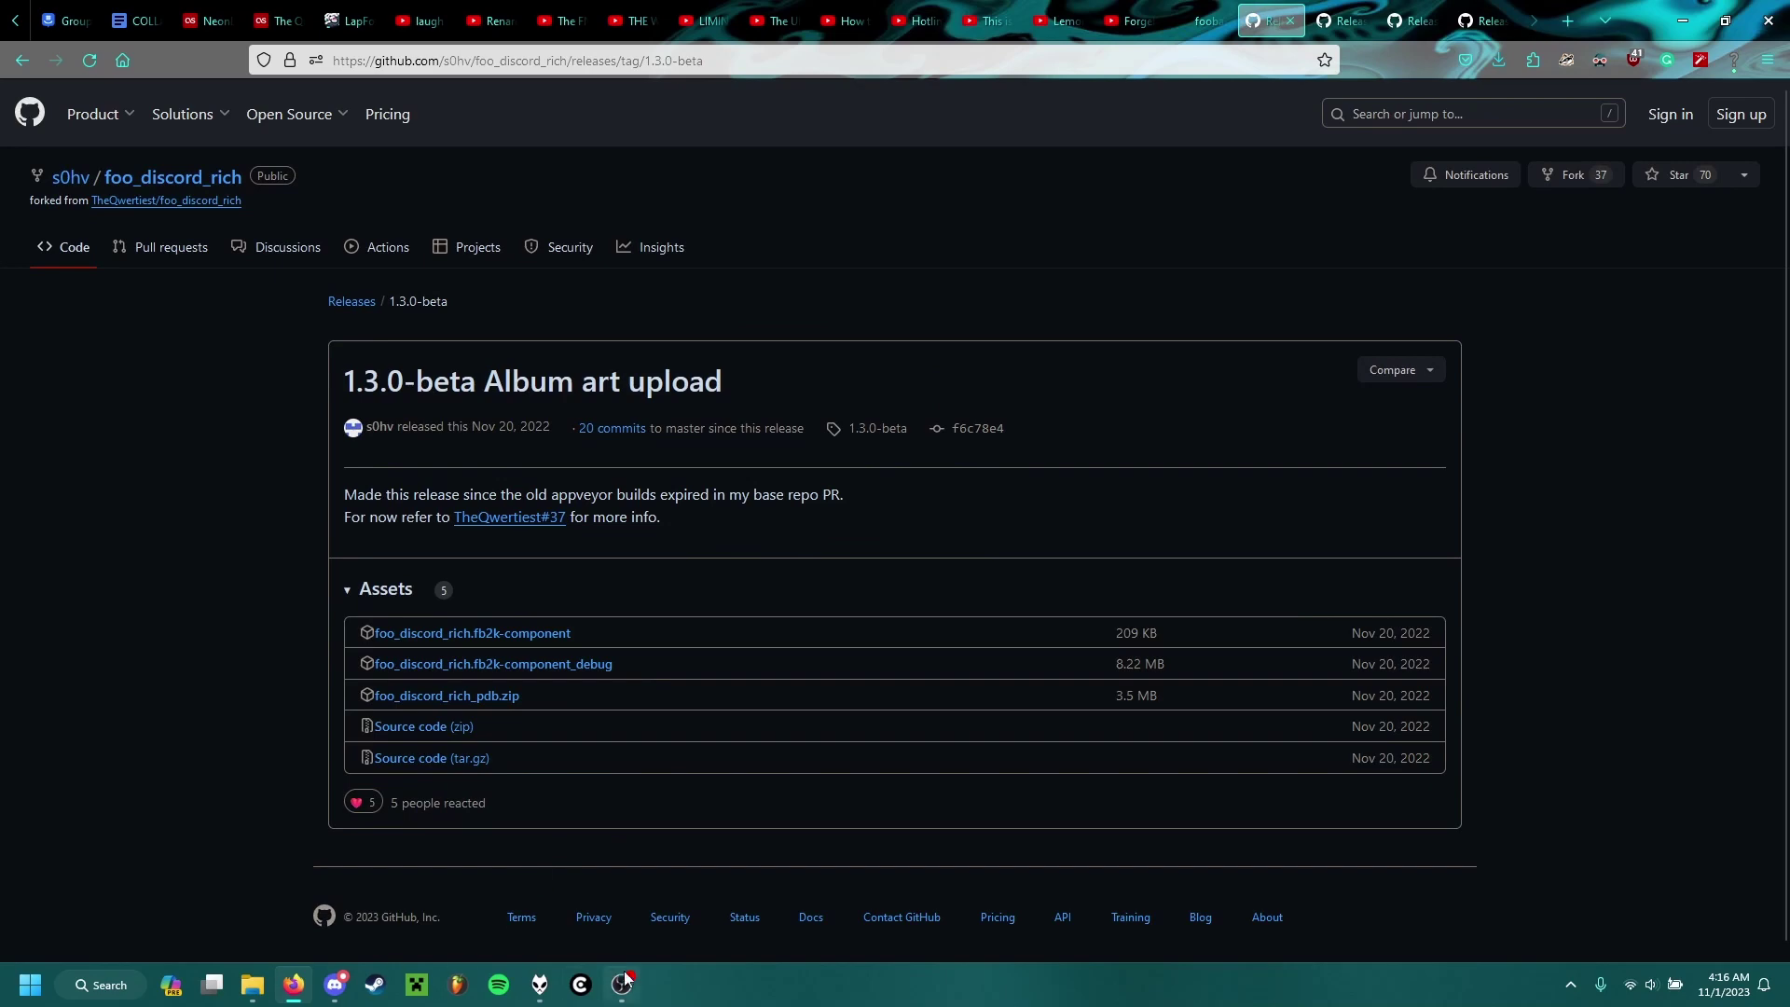